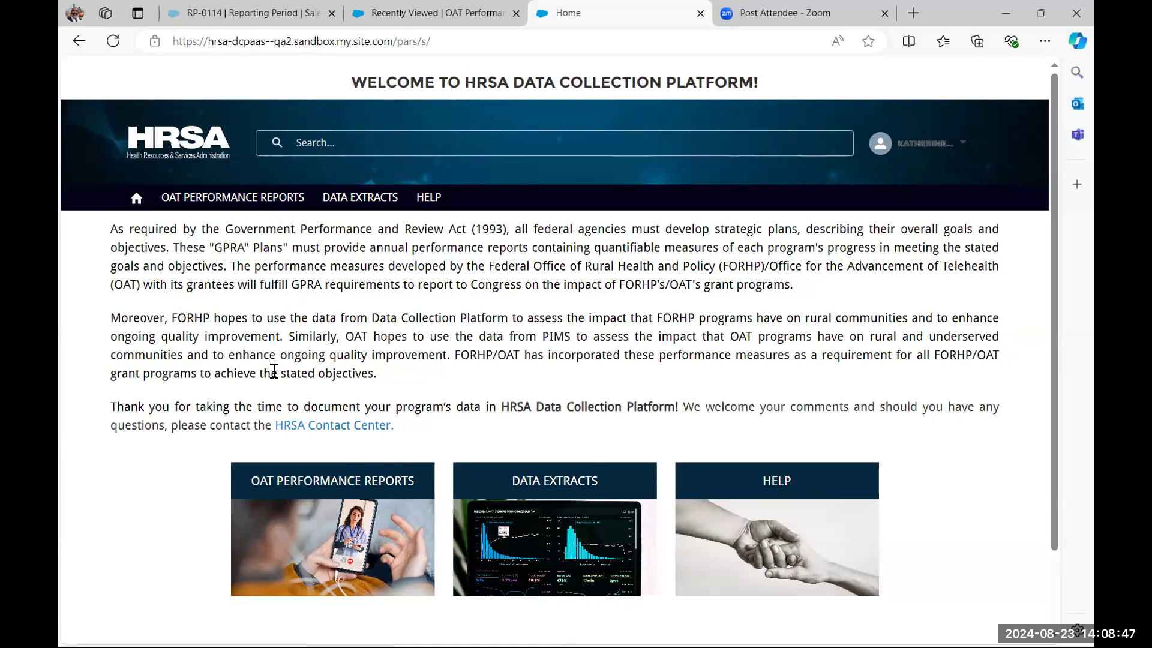
Step: Open the OAT Performance Reports list, review the available list views and display the In Progress Reports
left_click(336, 481)
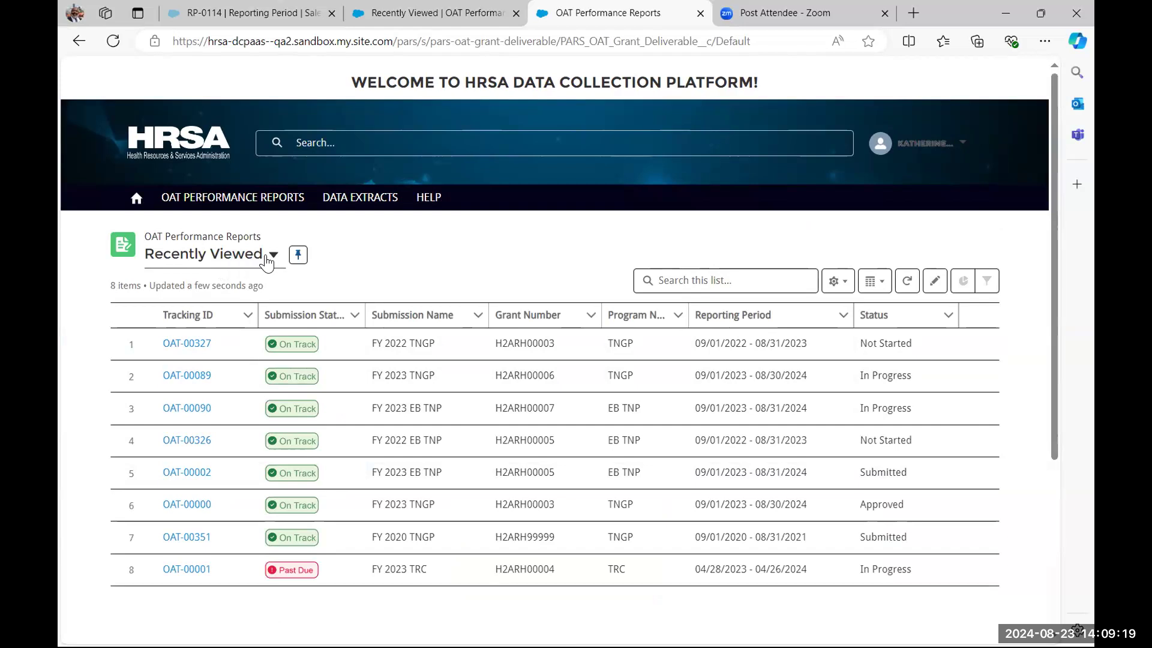
left_click(237, 261)
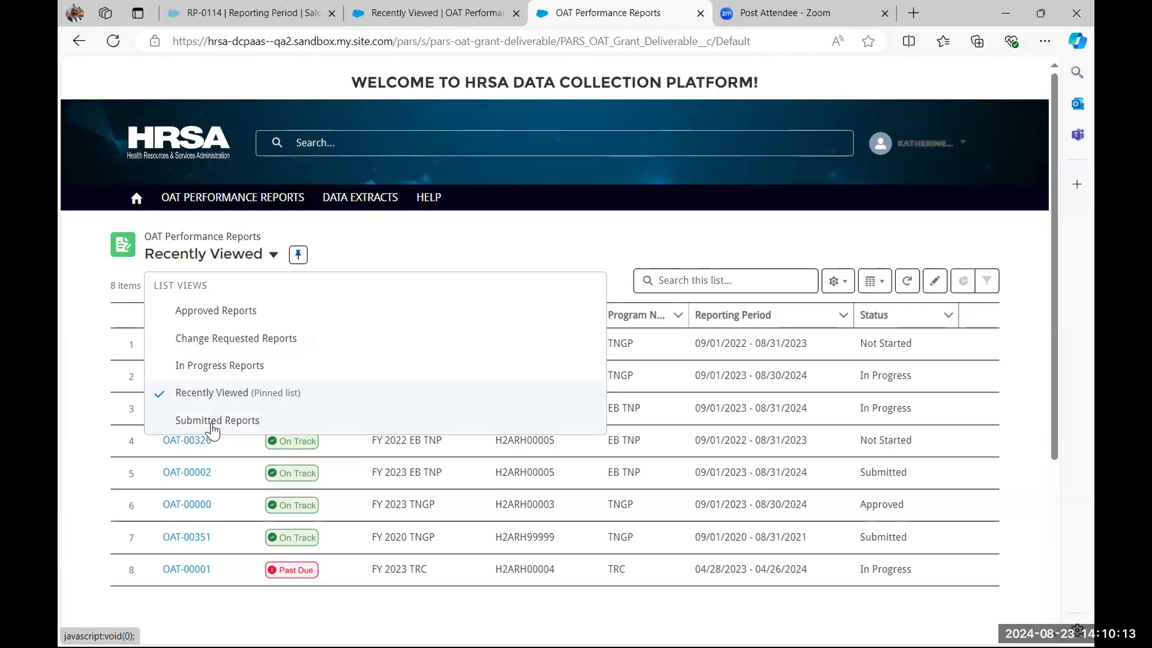
left_click(468, 251)
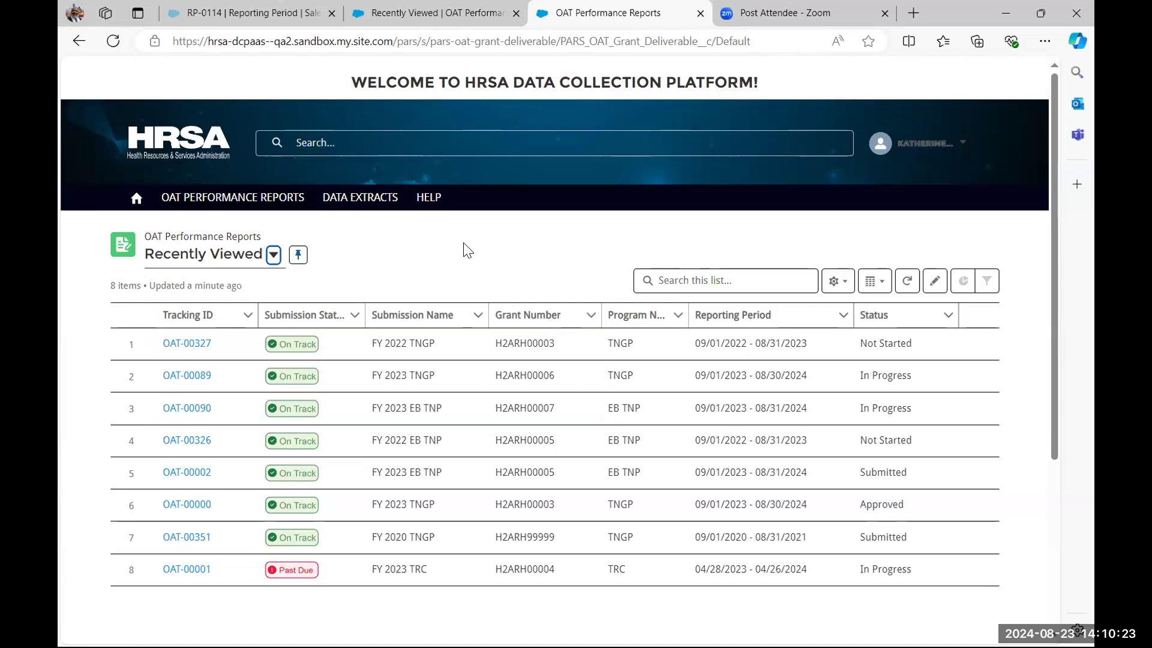
left_click(203, 265)
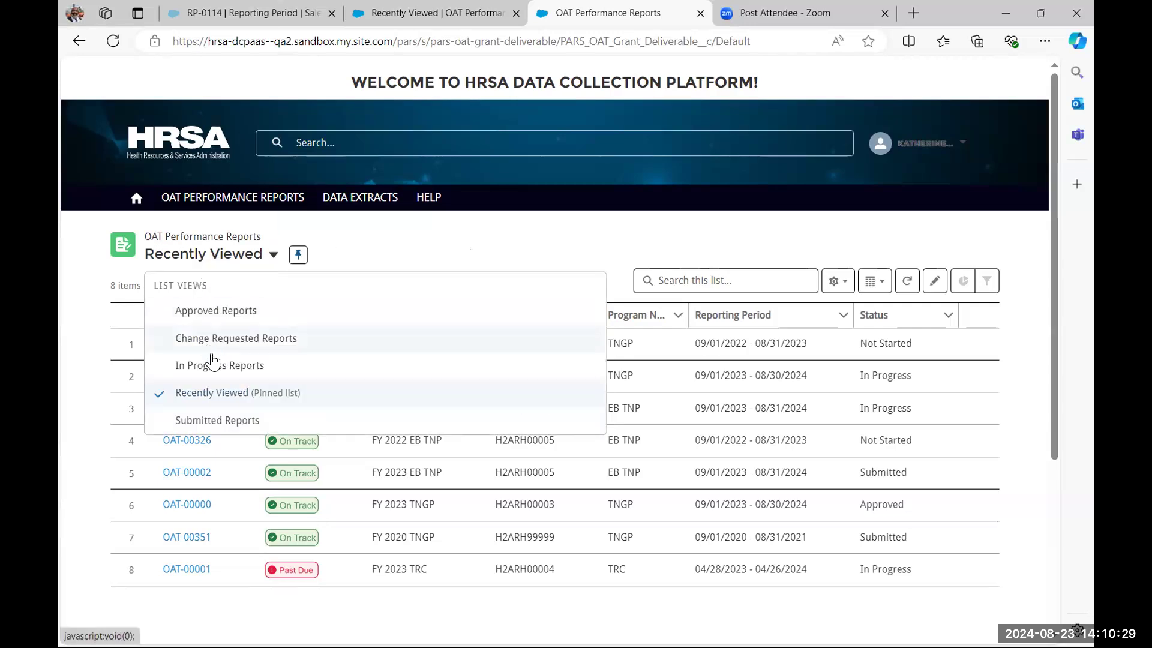
left_click(204, 368)
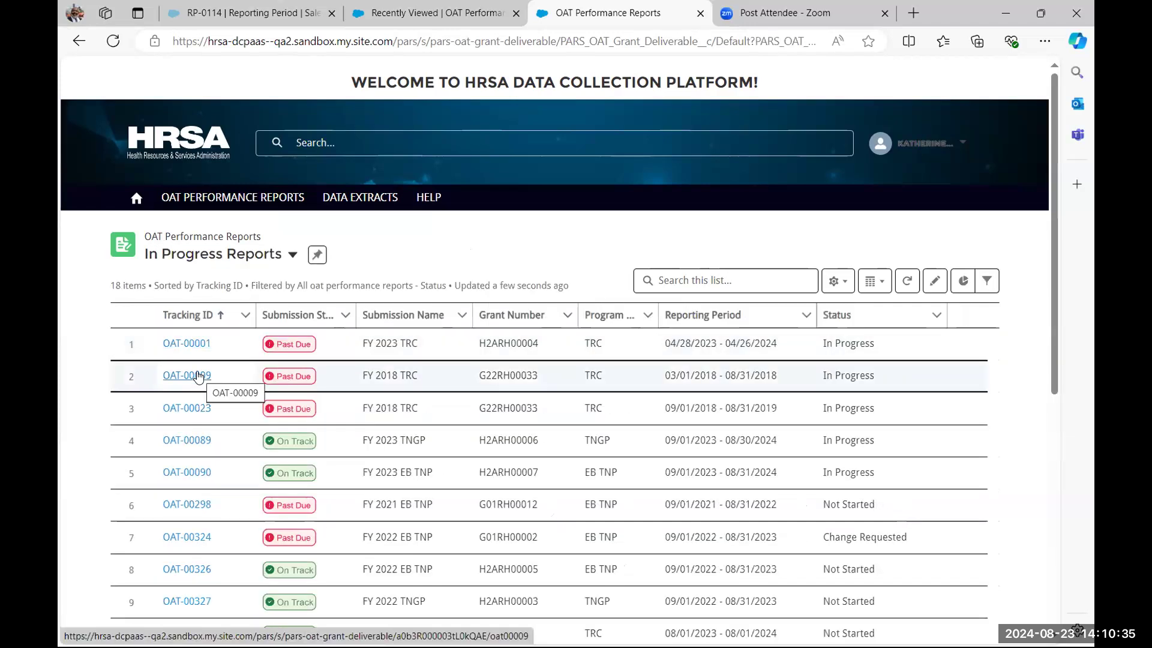
Step: Pin the Change Requested Reports list view as the default and reopen OAT Performance Reports to check it
left_click(245, 266)
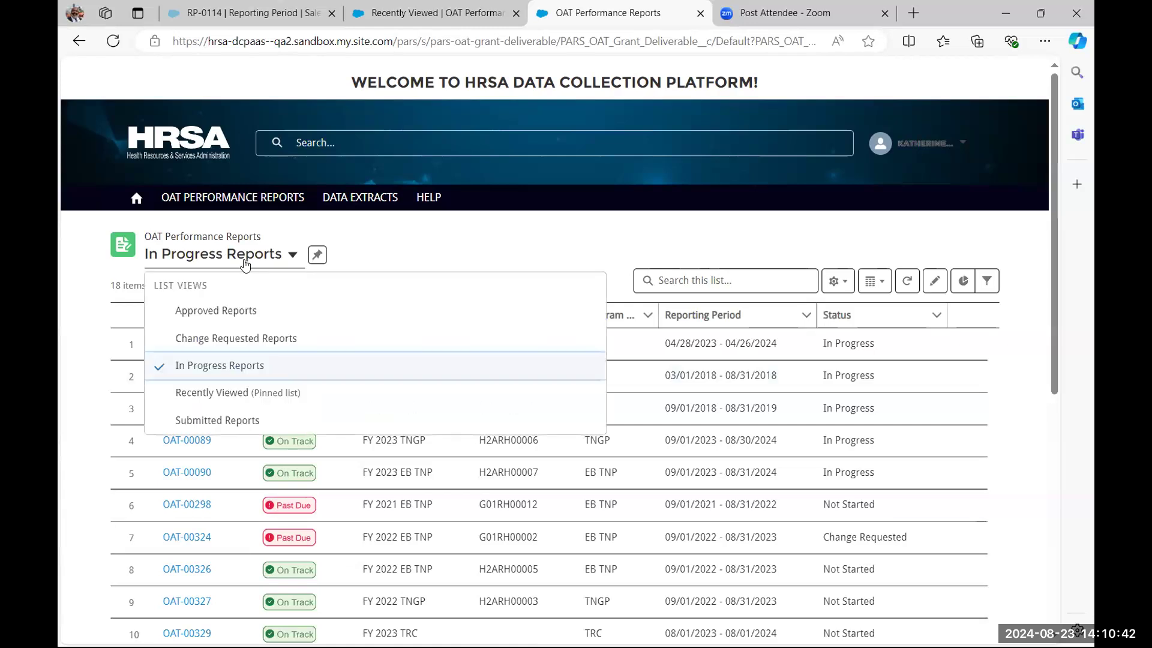
left_click(210, 339)
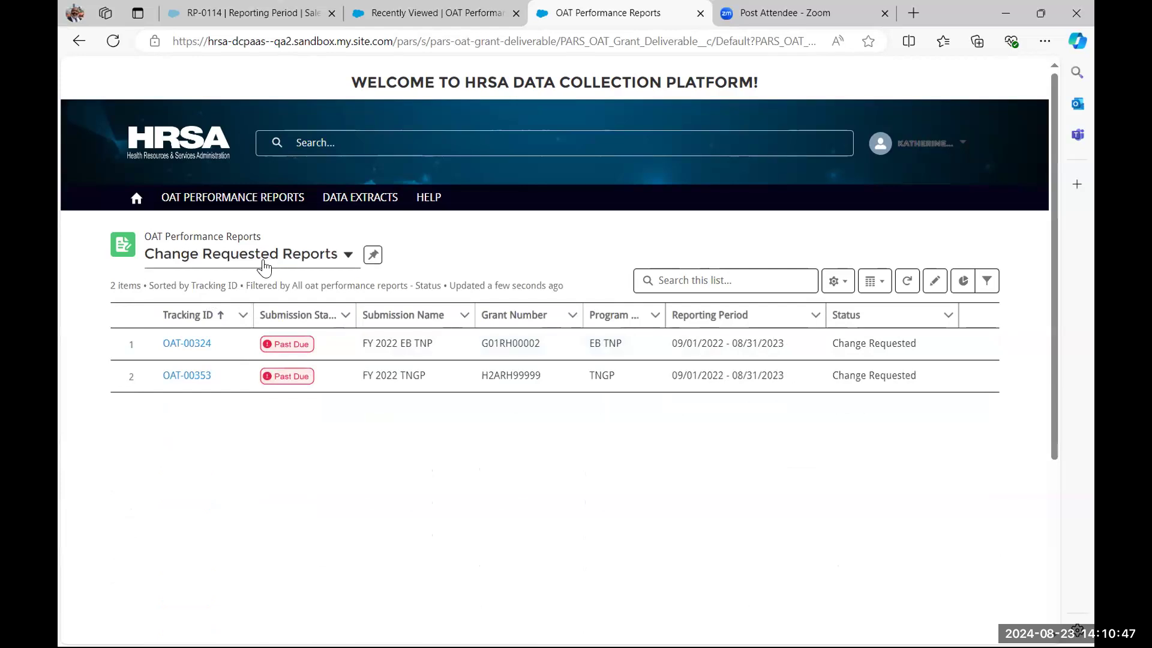
left_click(372, 257)
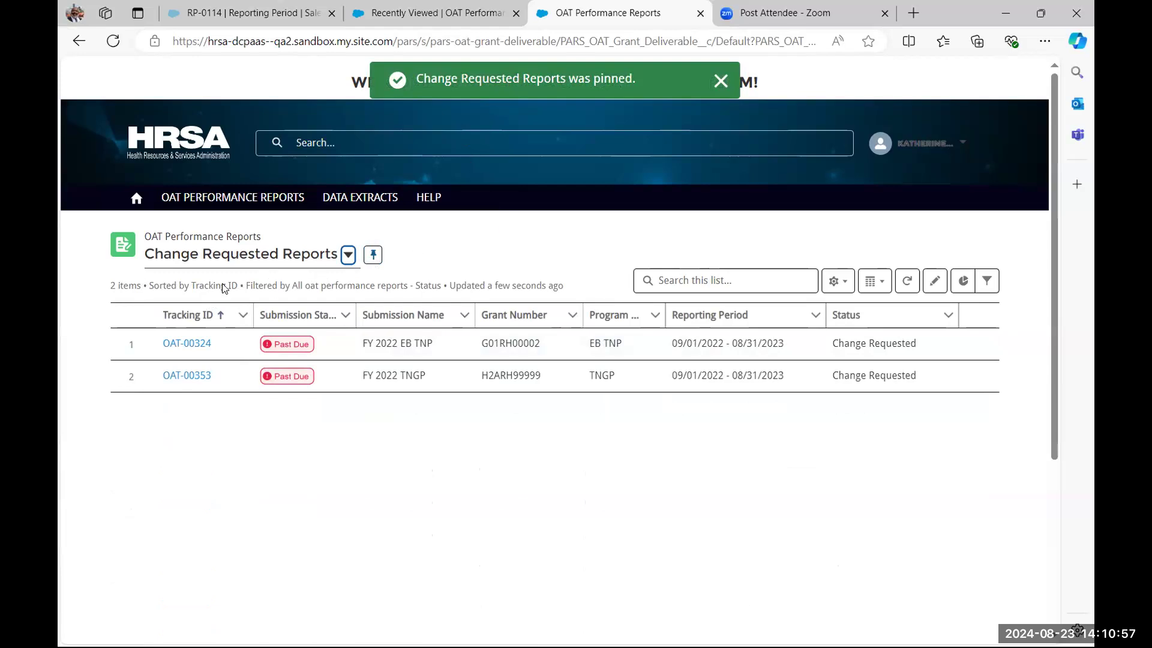
left_click(147, 198)
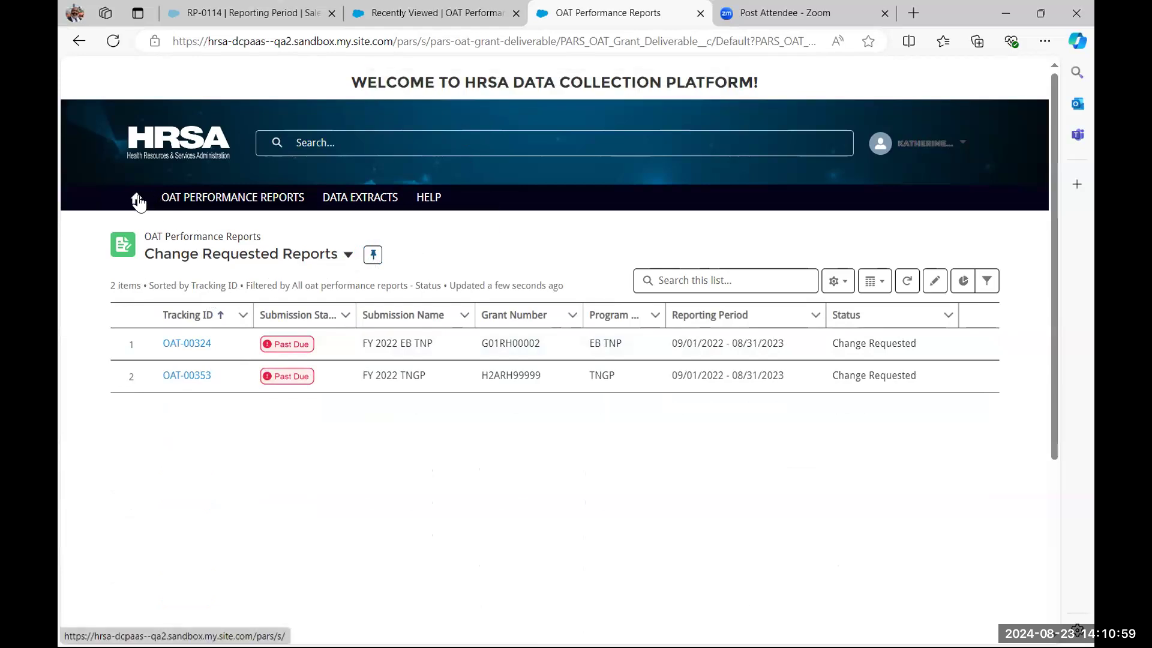
left_click(237, 198)
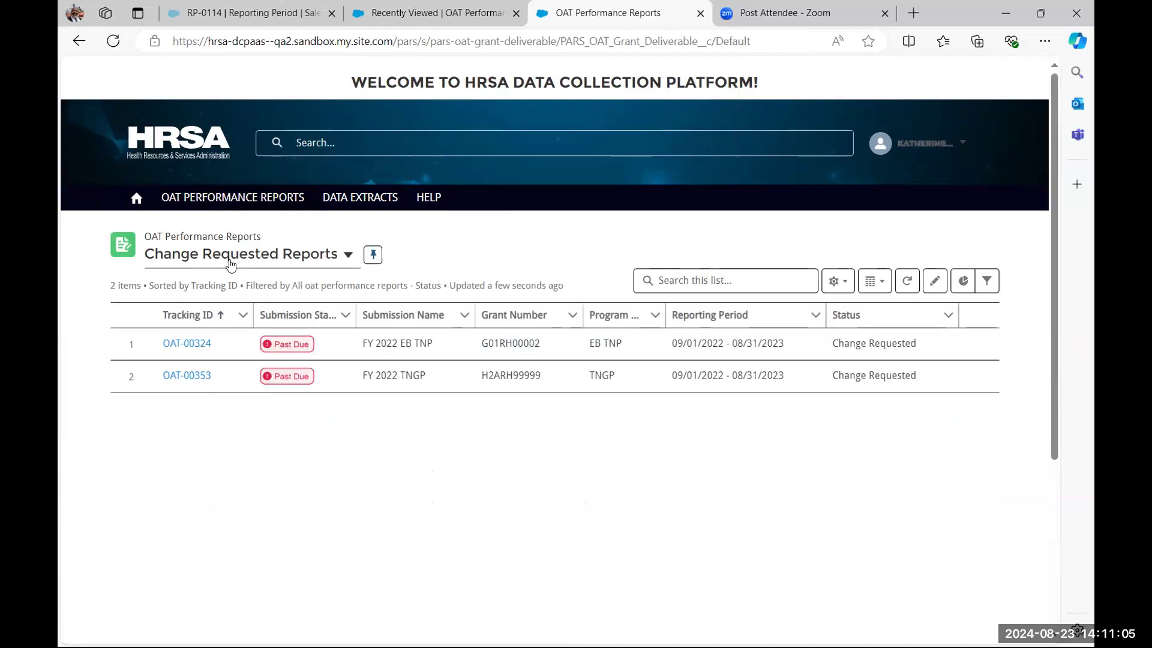
Step: Switch the reports list back to the Recently Viewed list view and pin it as the default
left_click(348, 256)
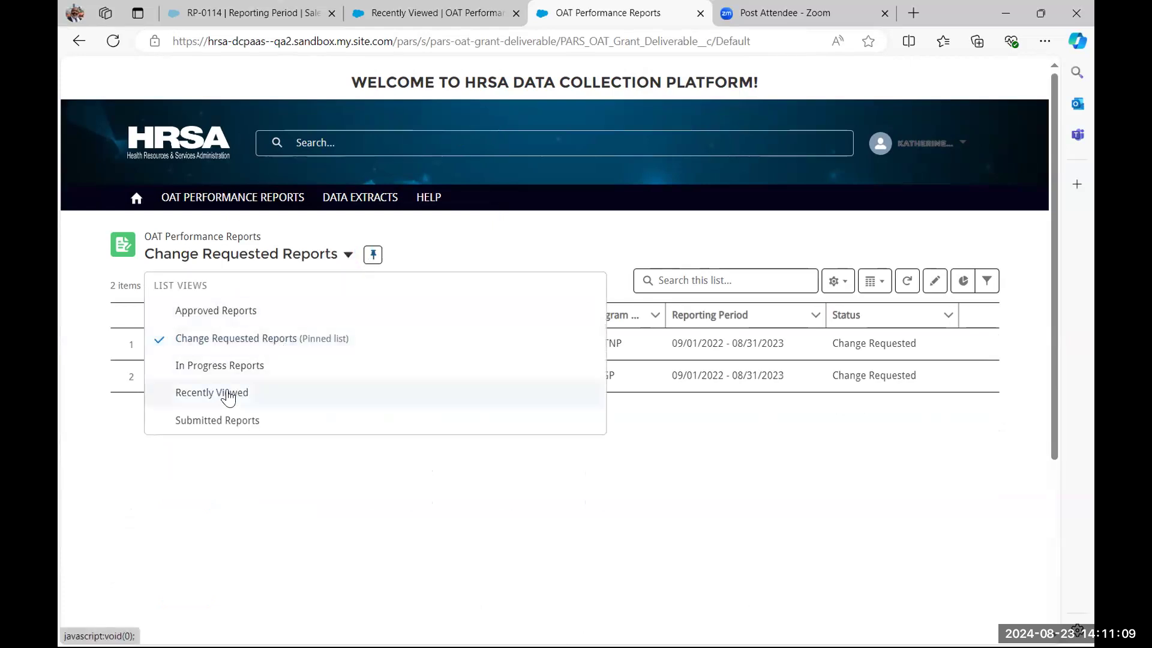
left_click(228, 393)
left_click(297, 259)
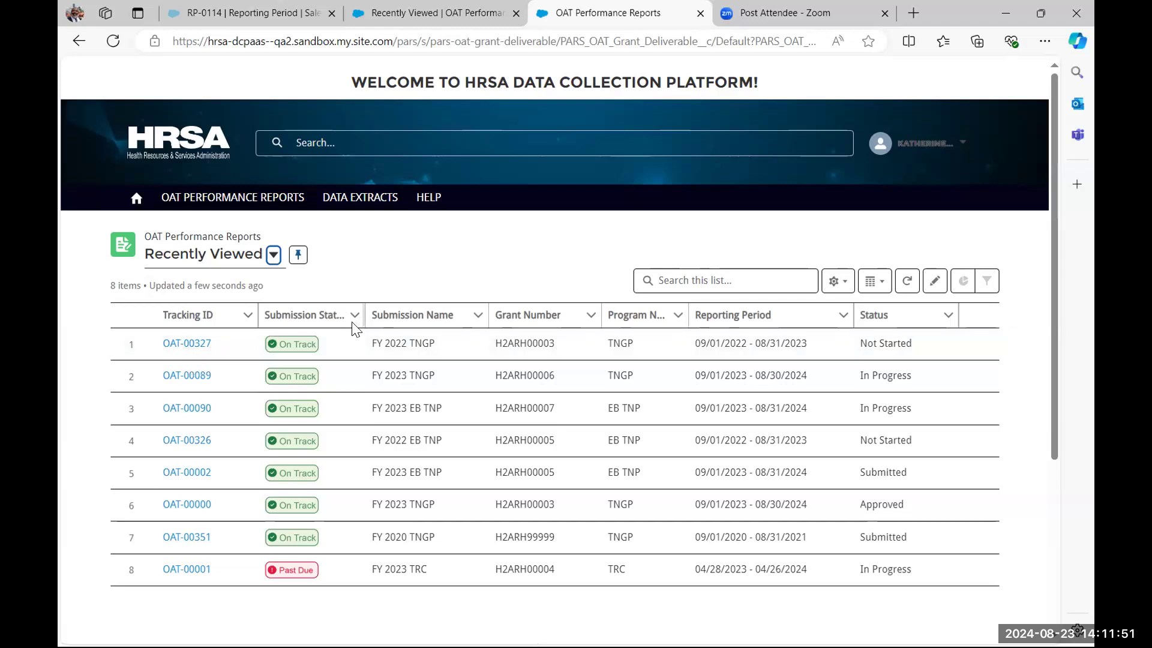
Step: Widen the Submission Status and Program Name columns so their full headings fit
left_click_drag(360, 316, 375, 317)
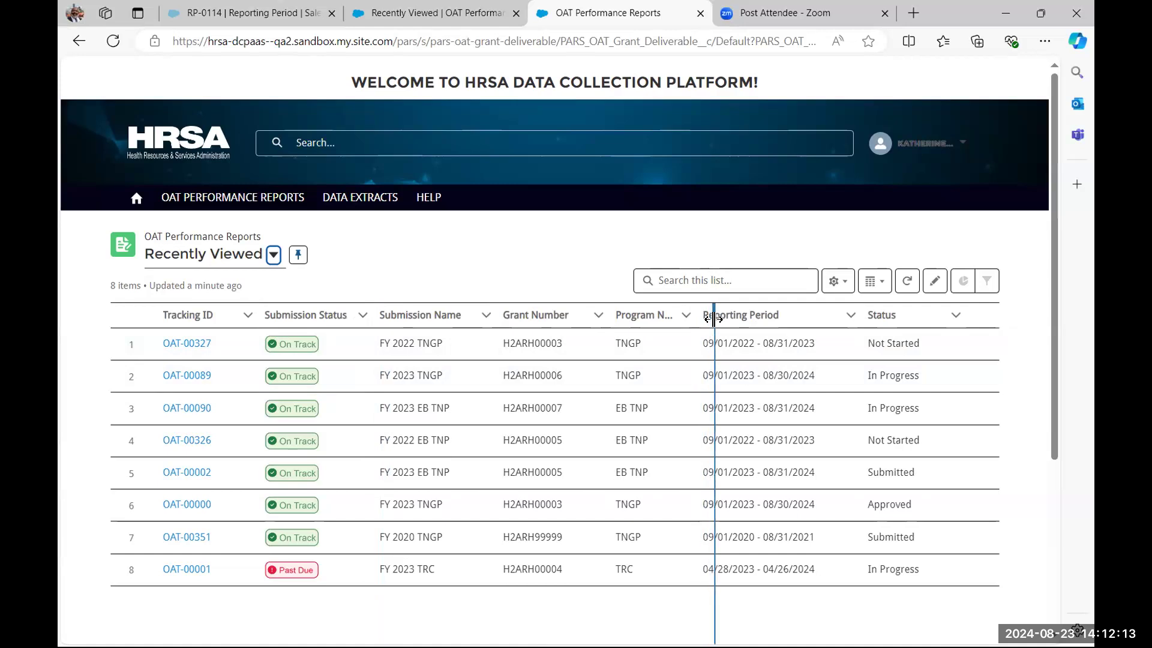
left_click_drag(713, 317, 723, 317)
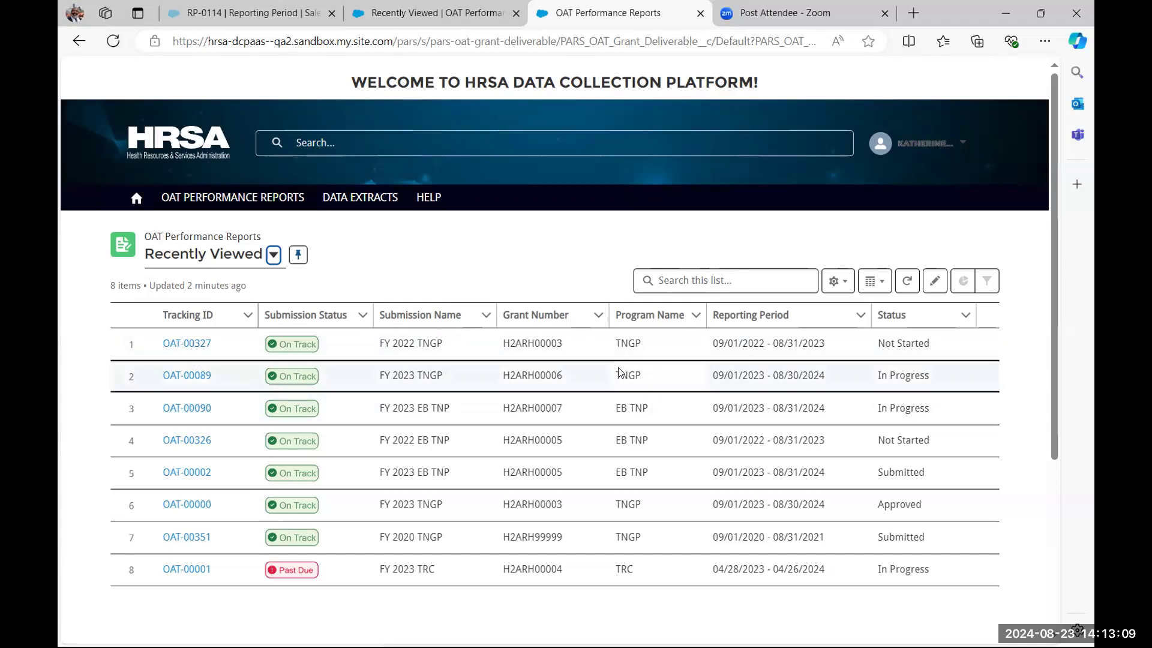
Step: Open report OAT-00327, expand its grant summary section to review the details, and collapse it again
left_click(190, 347)
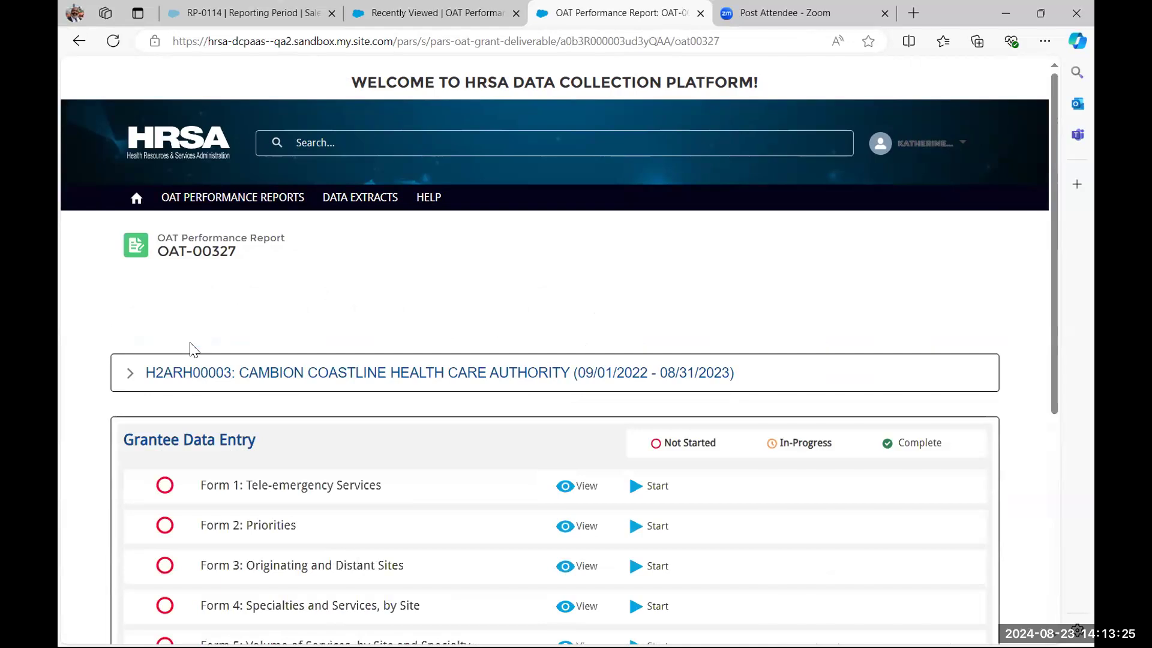
left_click_drag(245, 257, 160, 247)
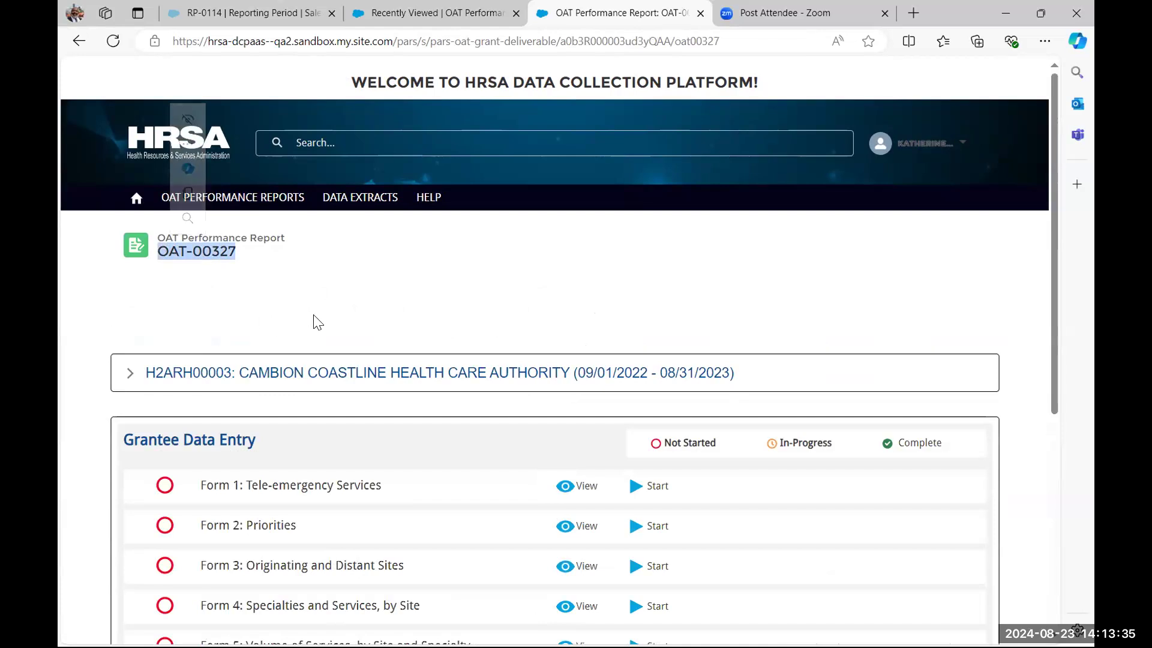
scroll(262, 348, "down", 1)
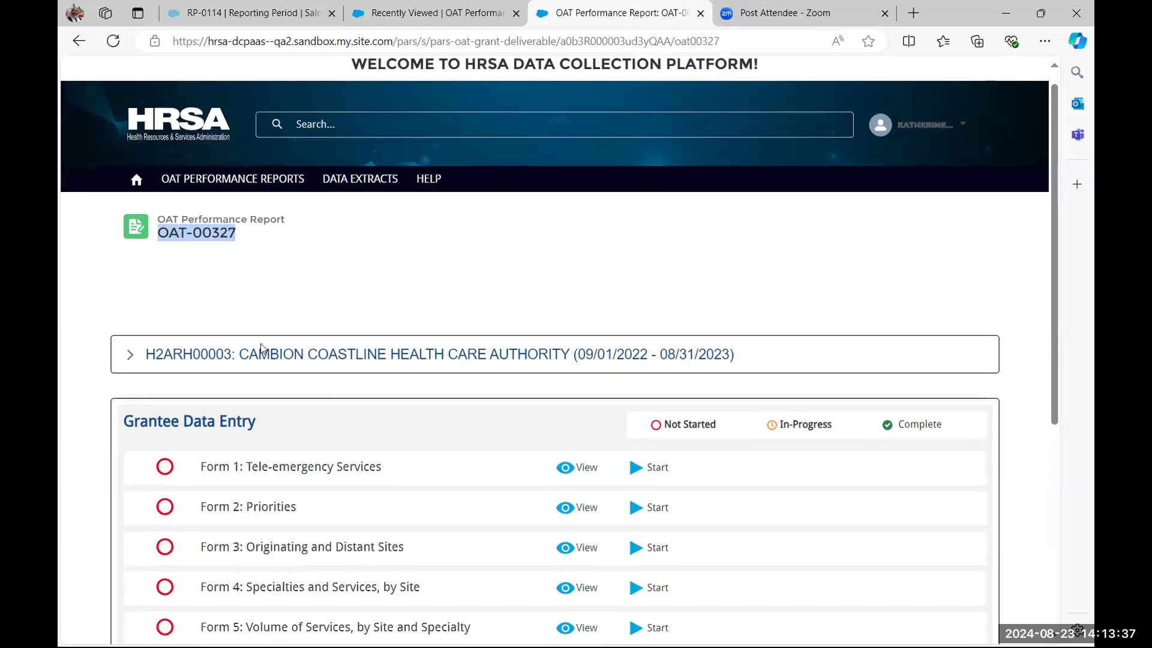
scroll(261, 348, "down", 1)
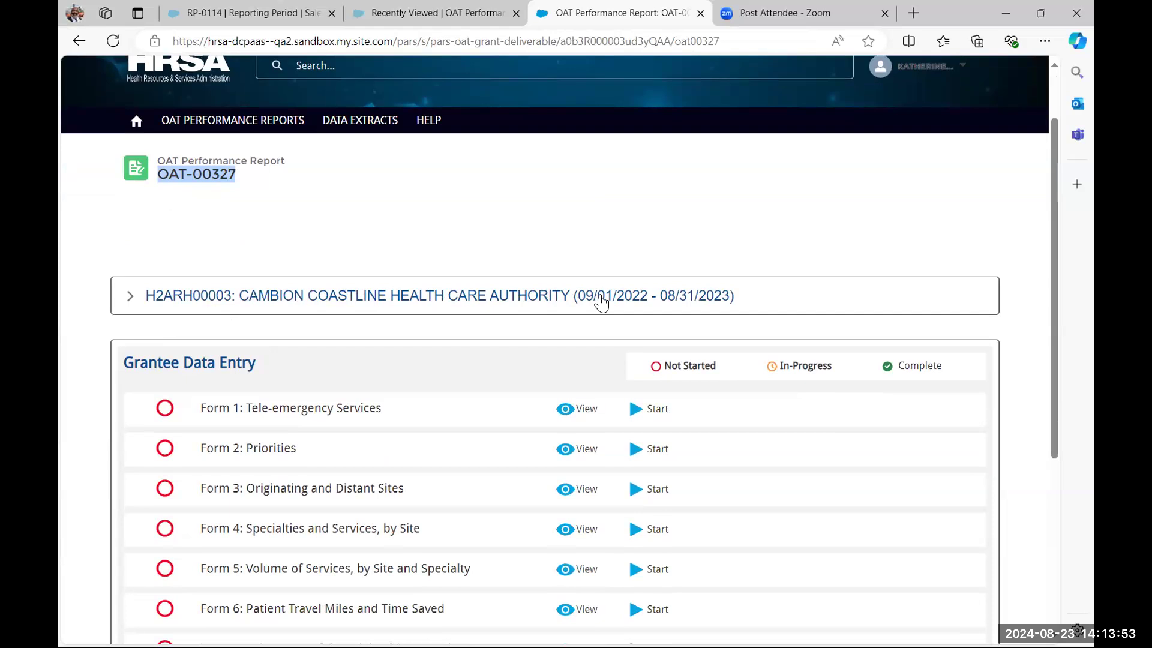
left_click(131, 298)
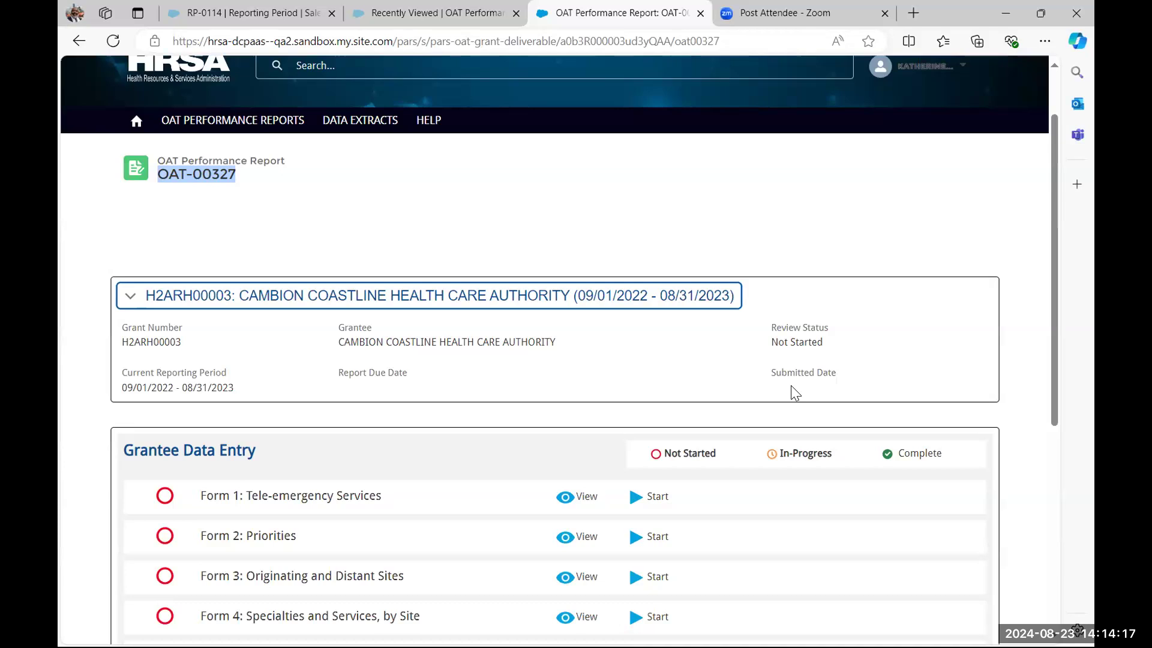
scroll(791, 386, "down", 3)
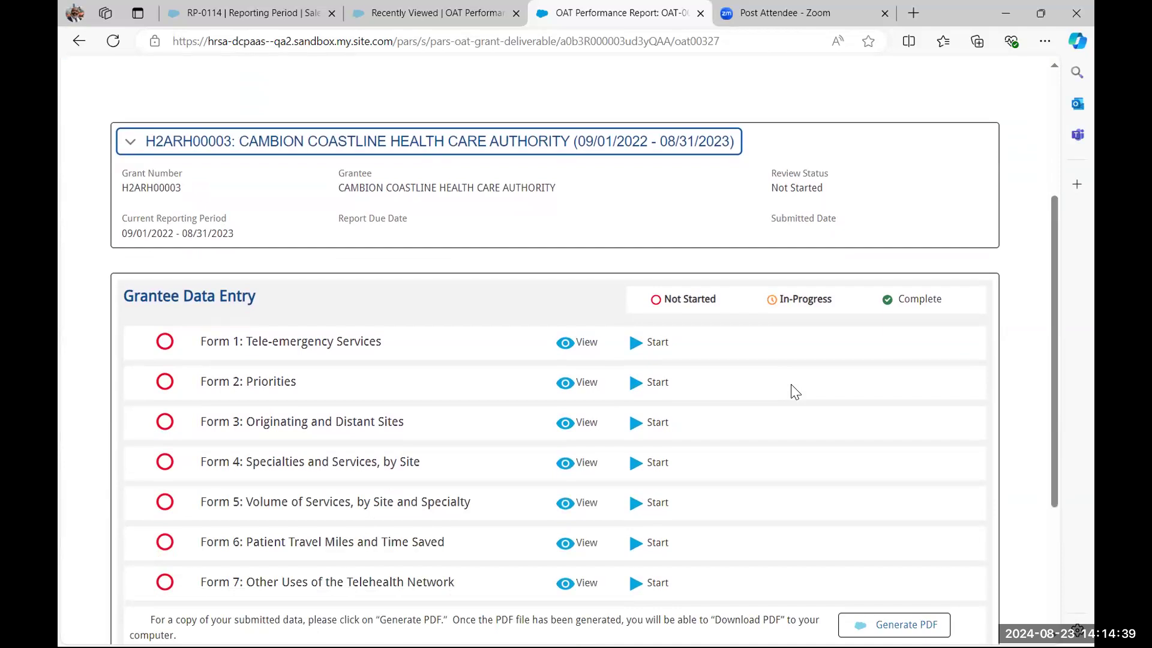
left_click(130, 153)
Step: Examine the forms list, the PDF generation note and the Approval History section of report OAT-00327
scroll(124, 258, "down", 1)
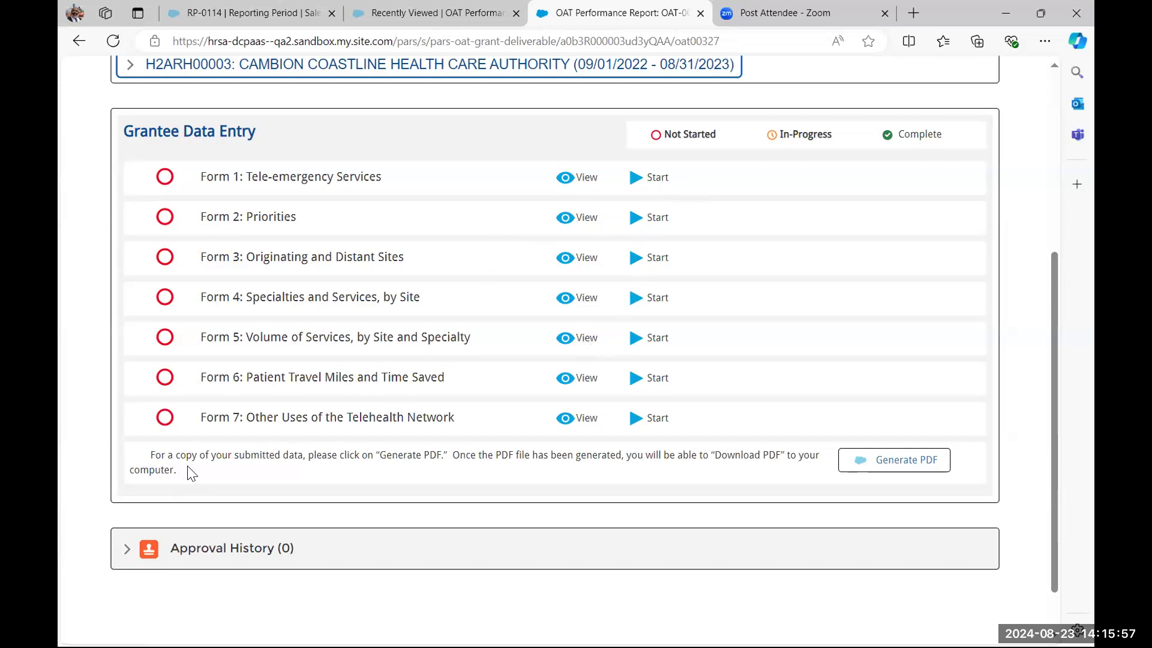
triple_click(154, 459)
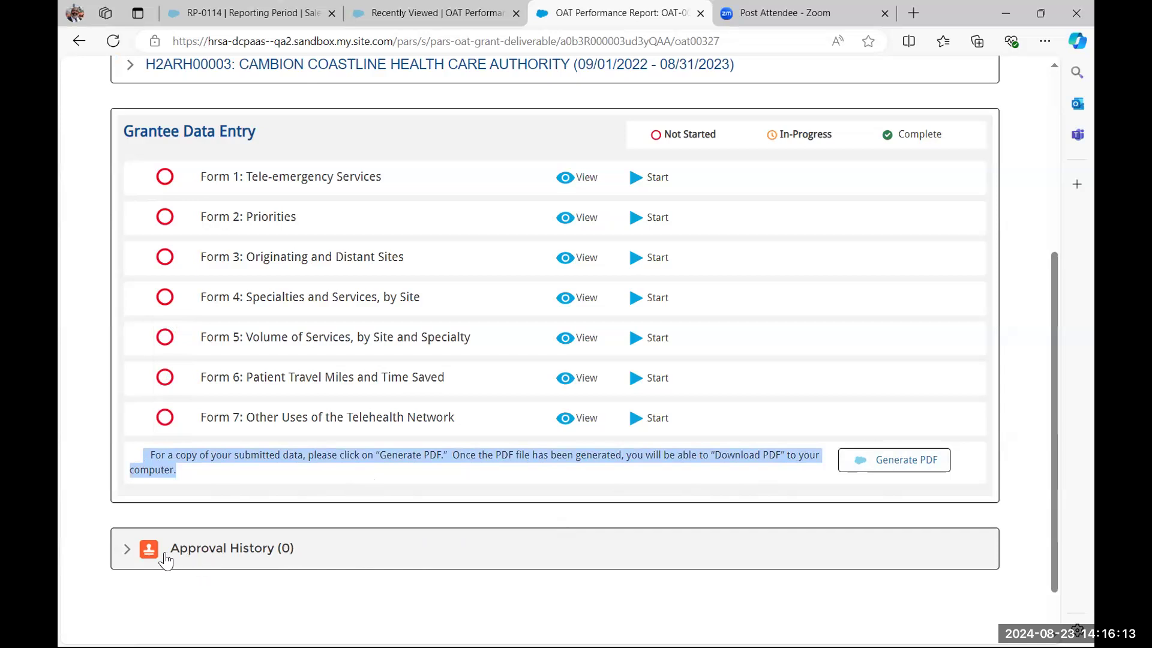
left_click(124, 552)
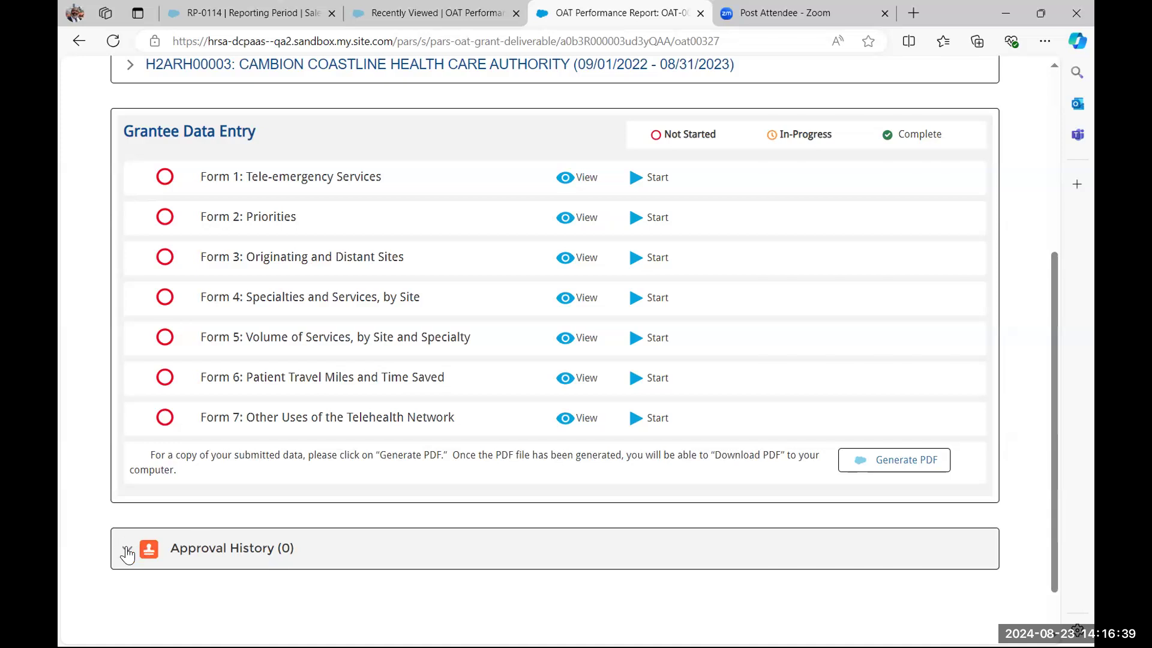
Step: Return to the OAT Performance Reports list and open report OAT-00089
scroll(150, 442, "up", 3)
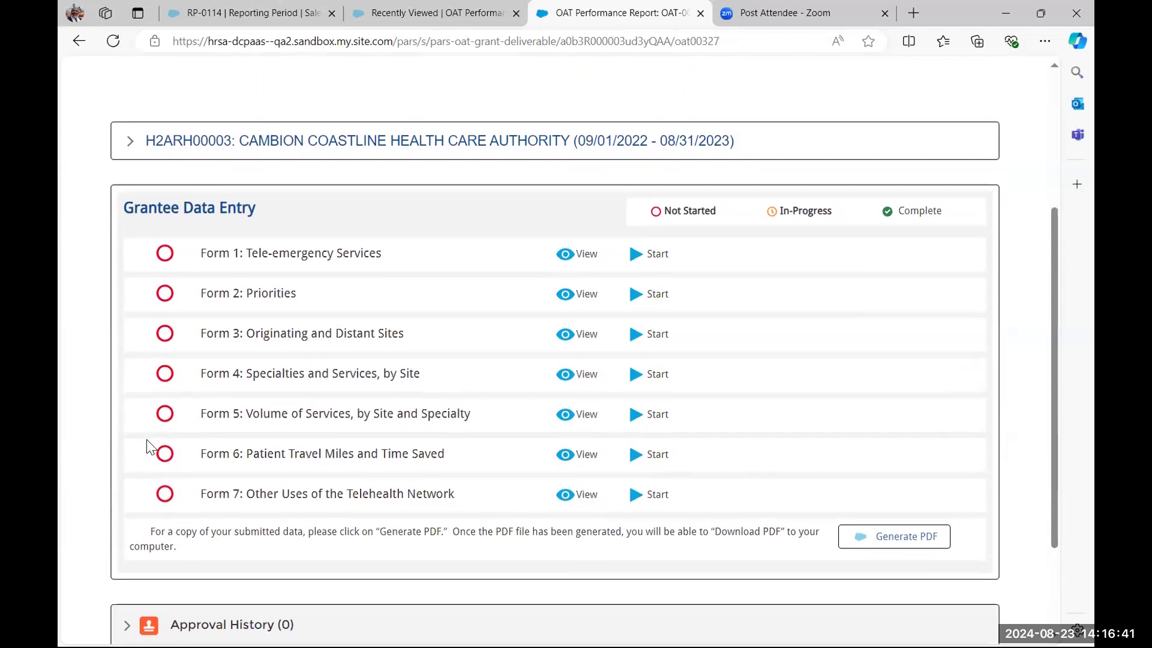
scroll(183, 404, "up", 3)
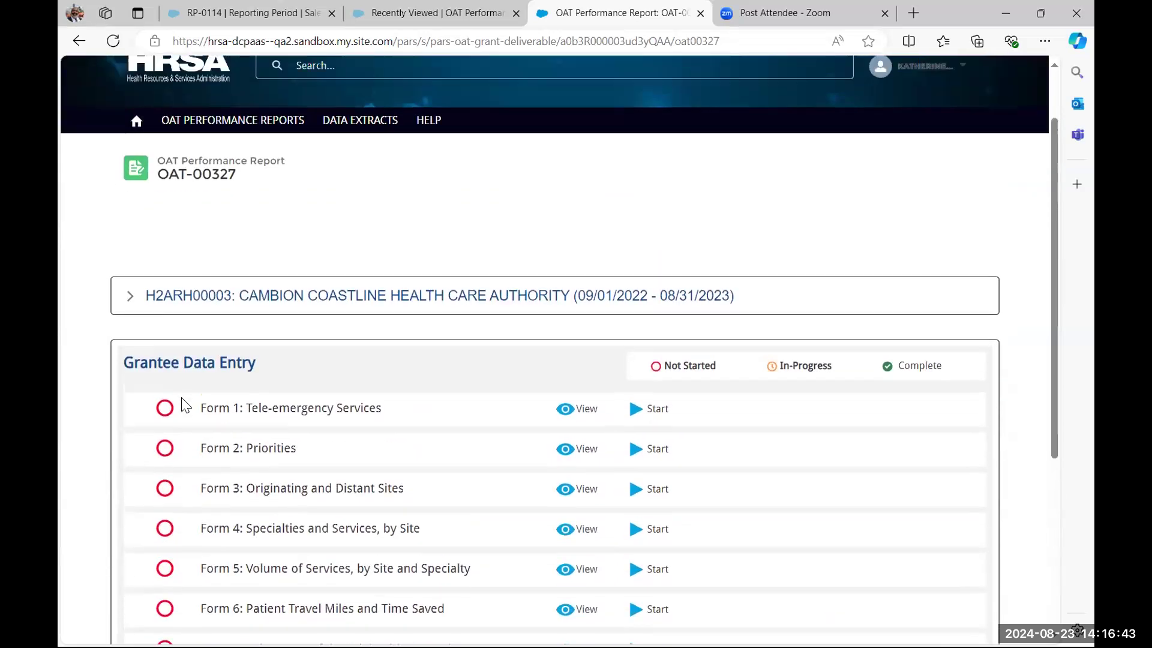
scroll(225, 321, "down", 1)
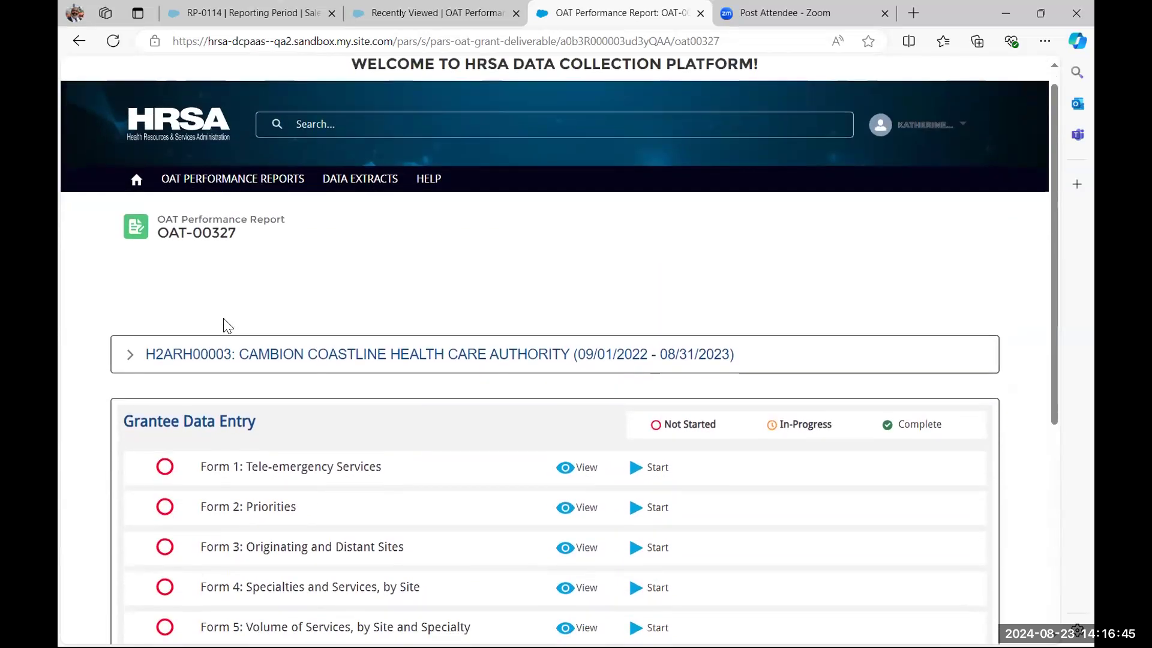
scroll(224, 318, "up", 1)
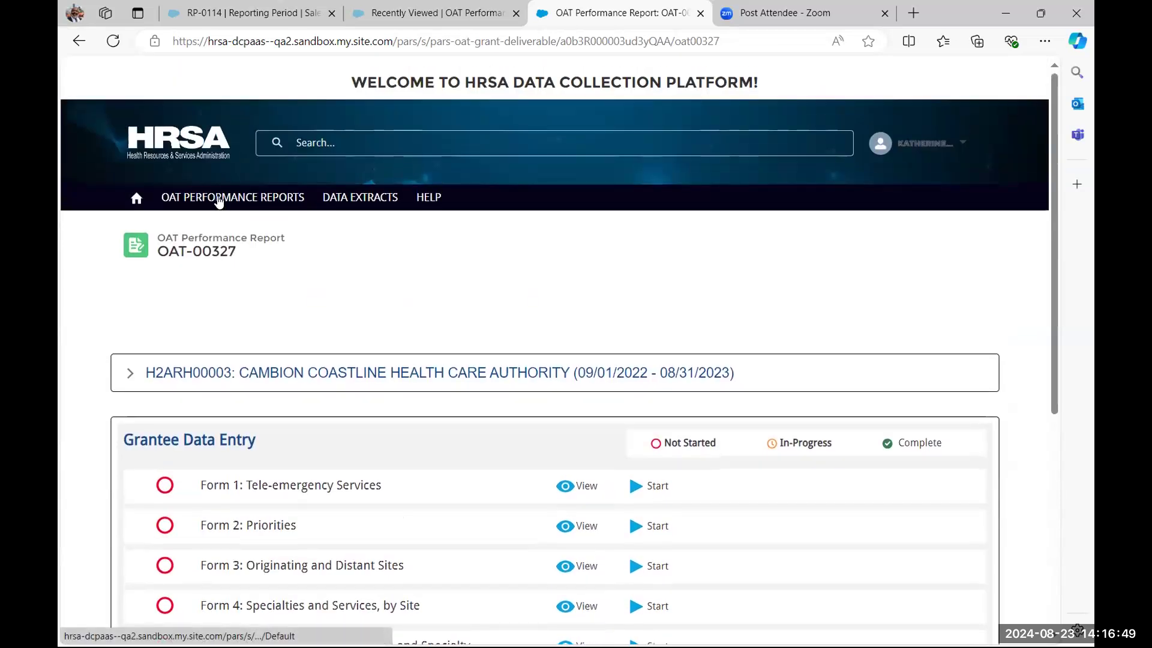
left_click(219, 201)
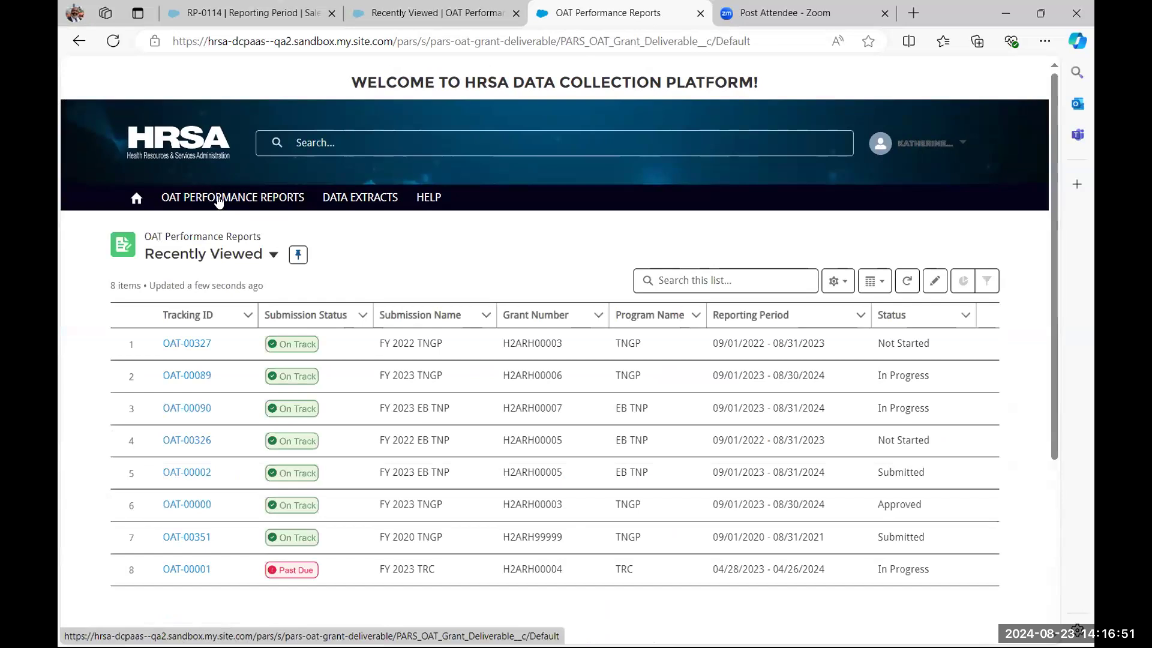
left_click(193, 376)
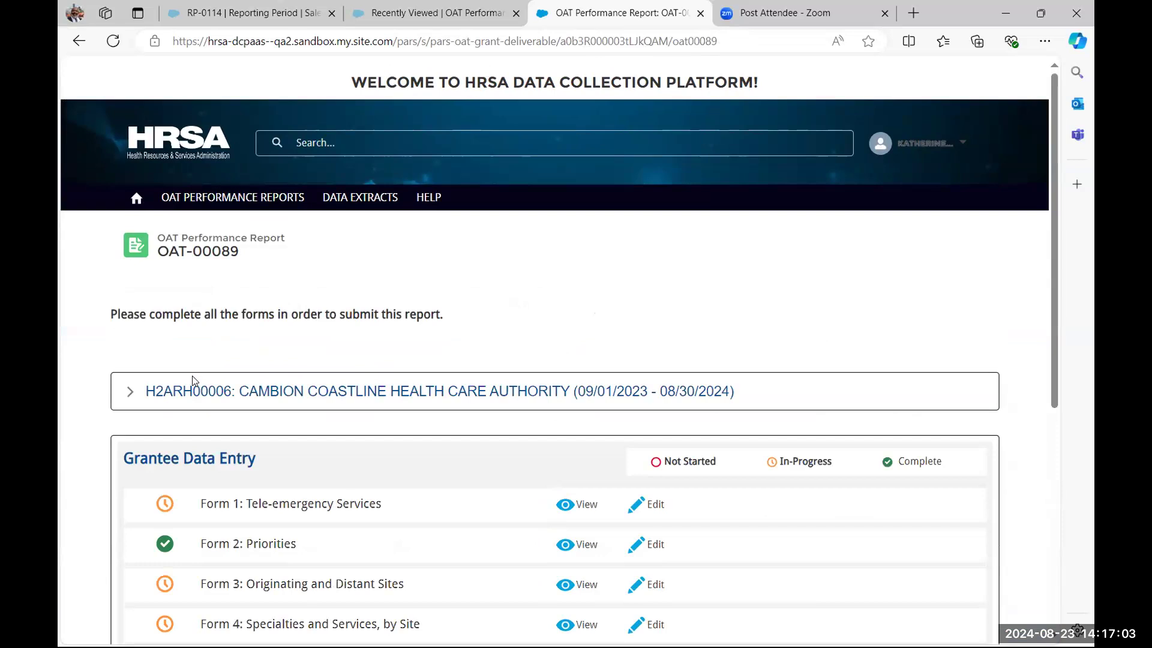
Step: Review report OAT-00089's submission instruction, expandable grant summary and the form statuses and actions under Grantee Data Entry
left_click_drag(239, 251, 157, 251)
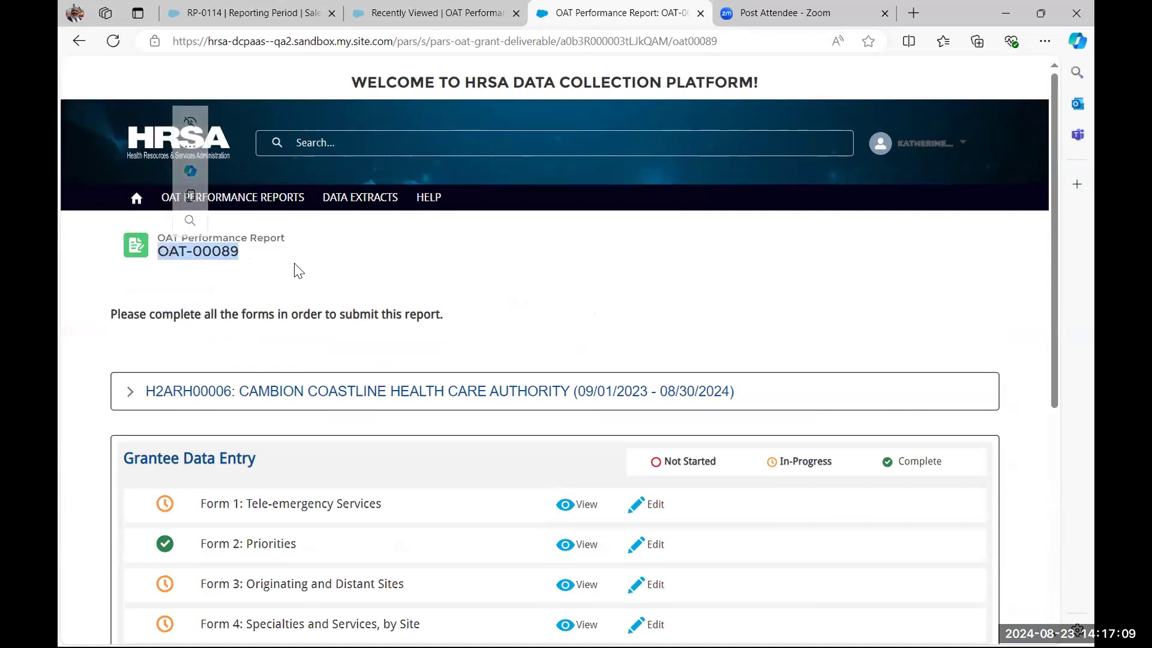
left_click(456, 316)
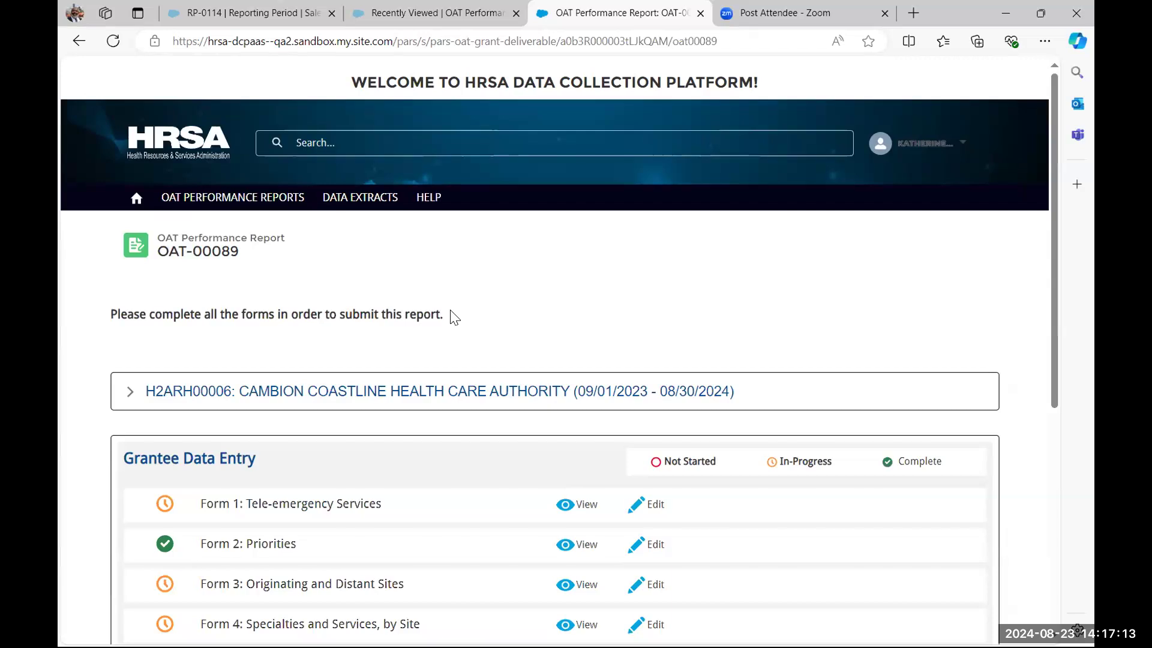
left_click_drag(451, 313, 112, 314)
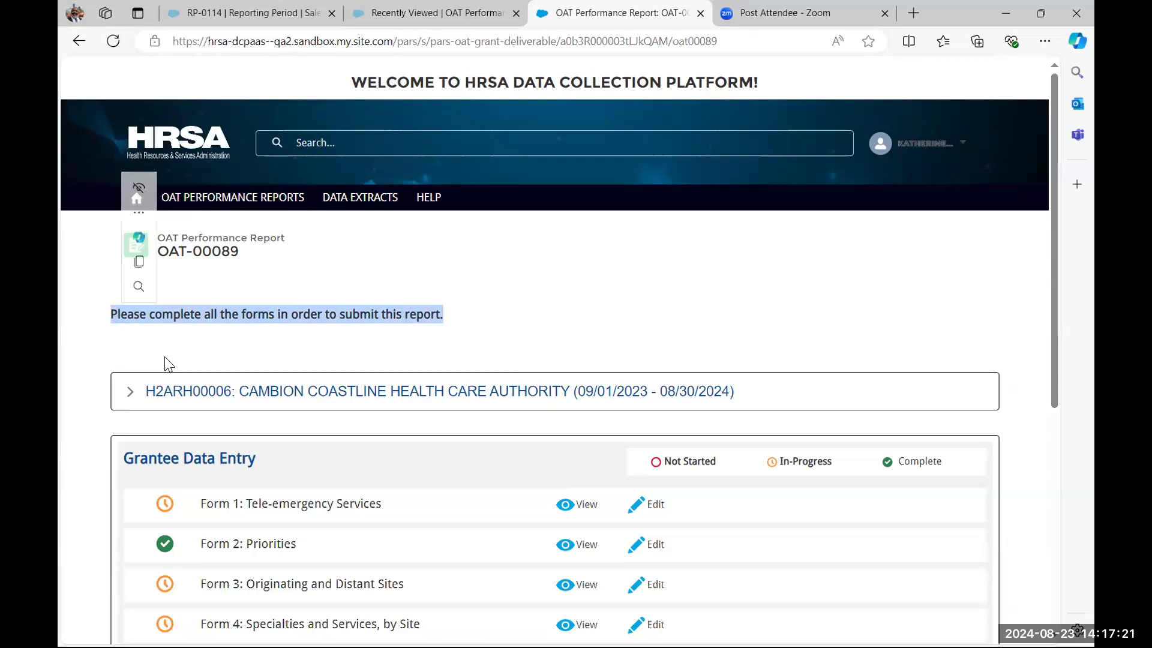
left_click(133, 394)
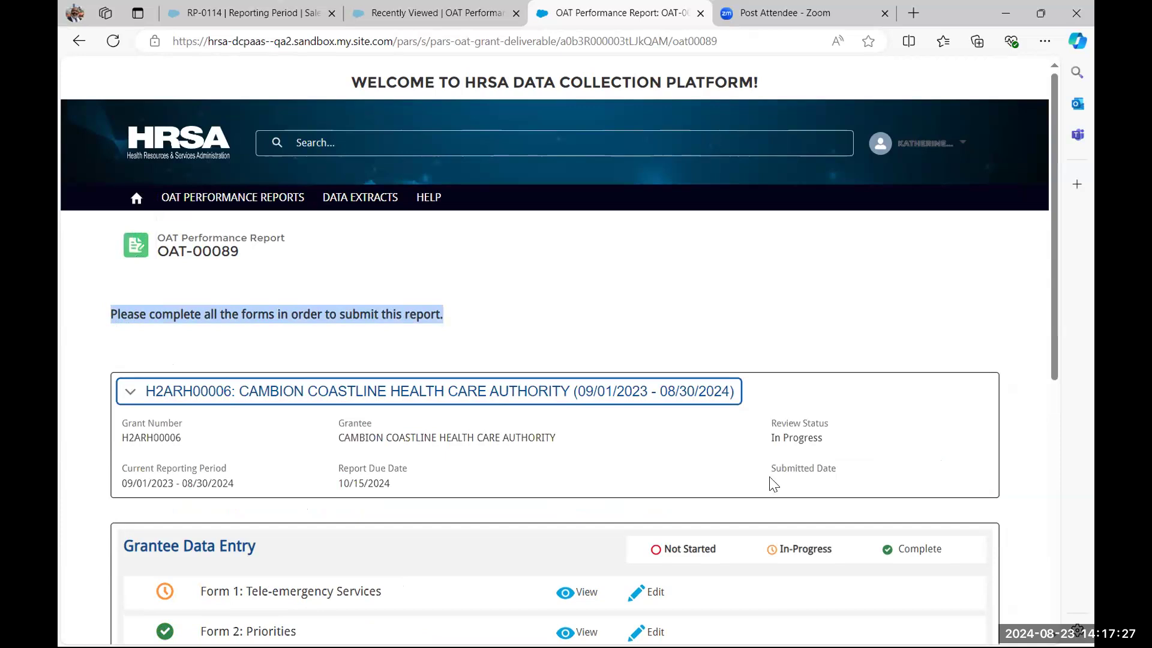
left_click(131, 392)
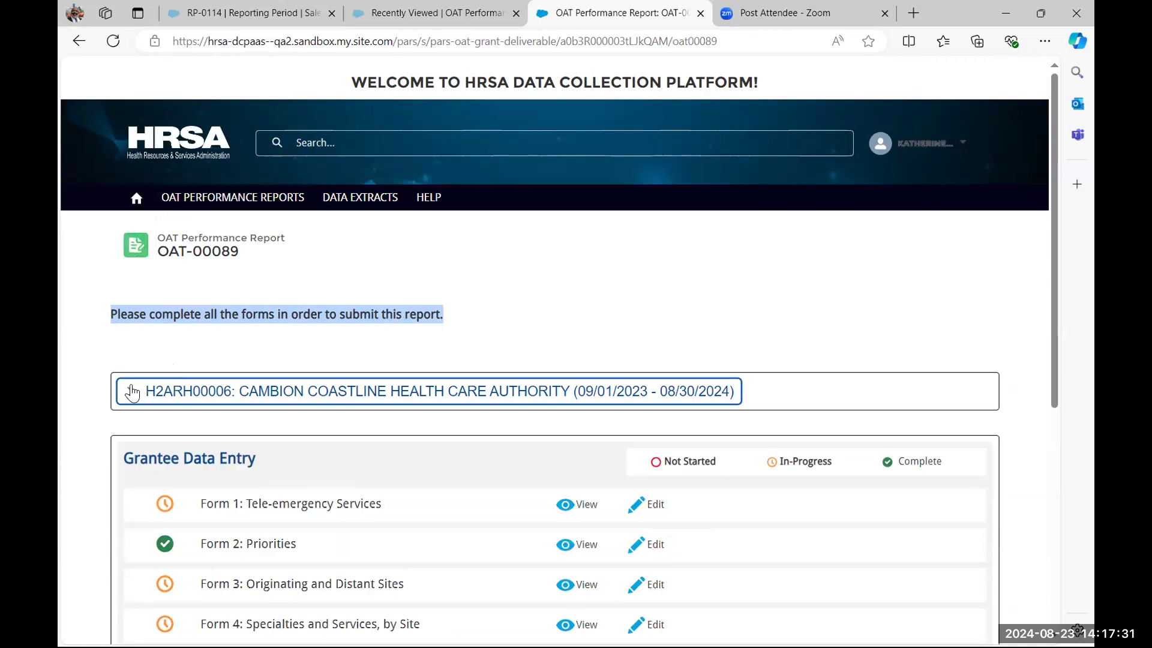
scroll(131, 389, "down", 1)
scroll(109, 411, "down", 2)
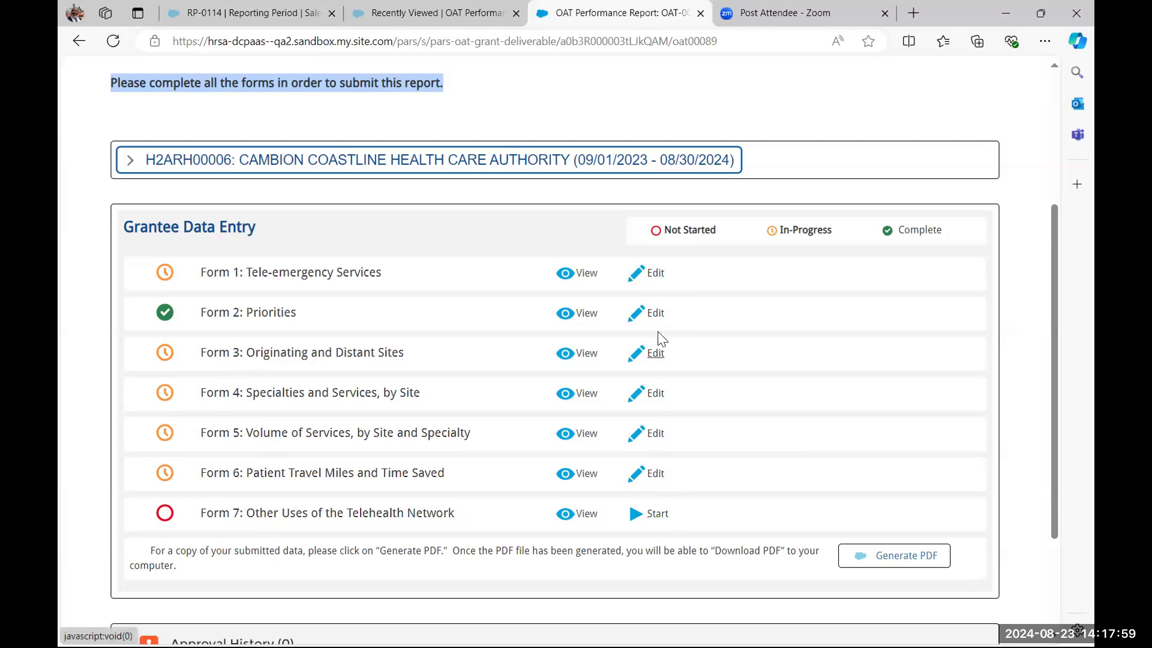
Step: Open Form 1: Tele-emergency Services for editing, review the OMB control number statement, and return to the report's main screen
left_click(653, 275)
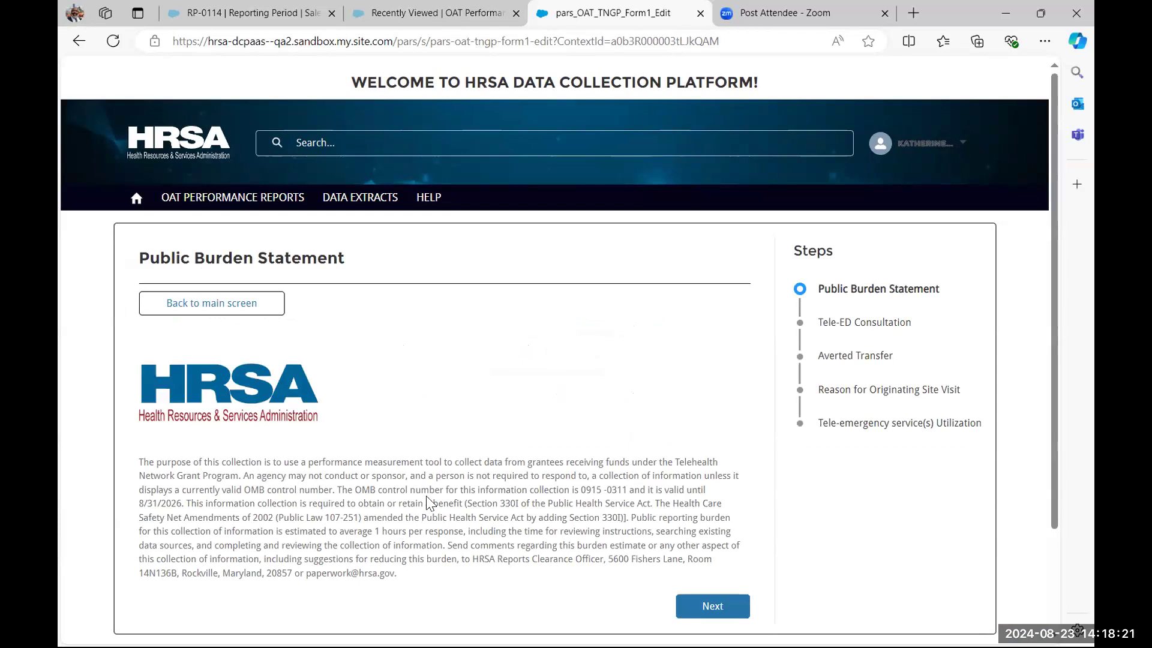
left_click_drag(339, 487, 184, 508)
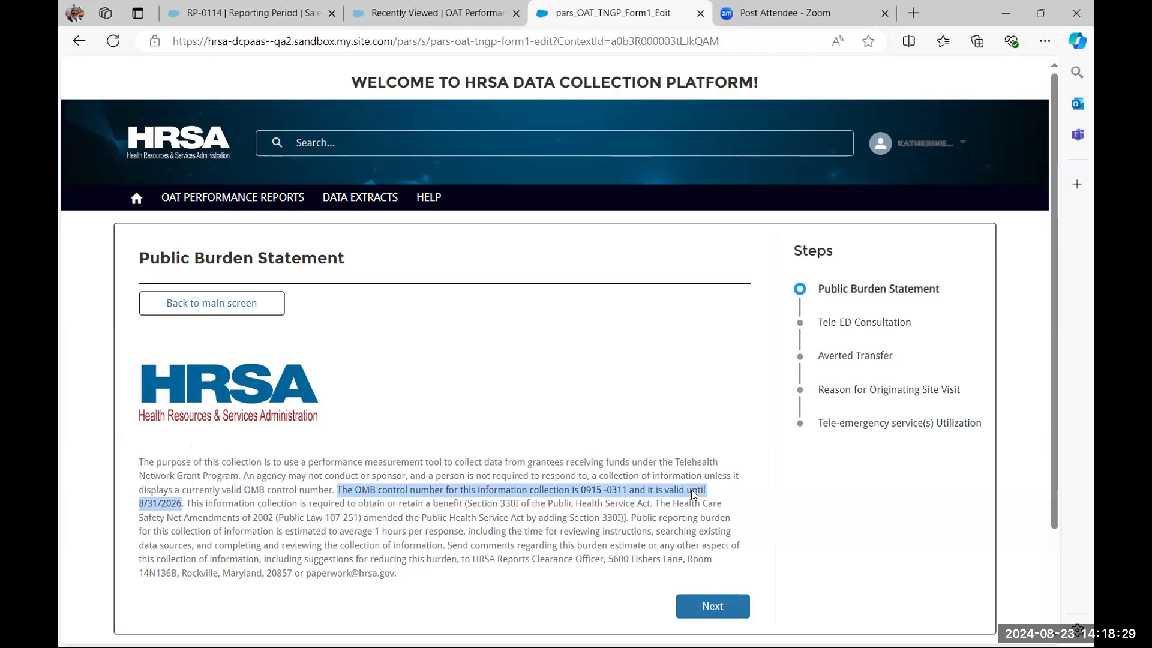
left_click(444, 340)
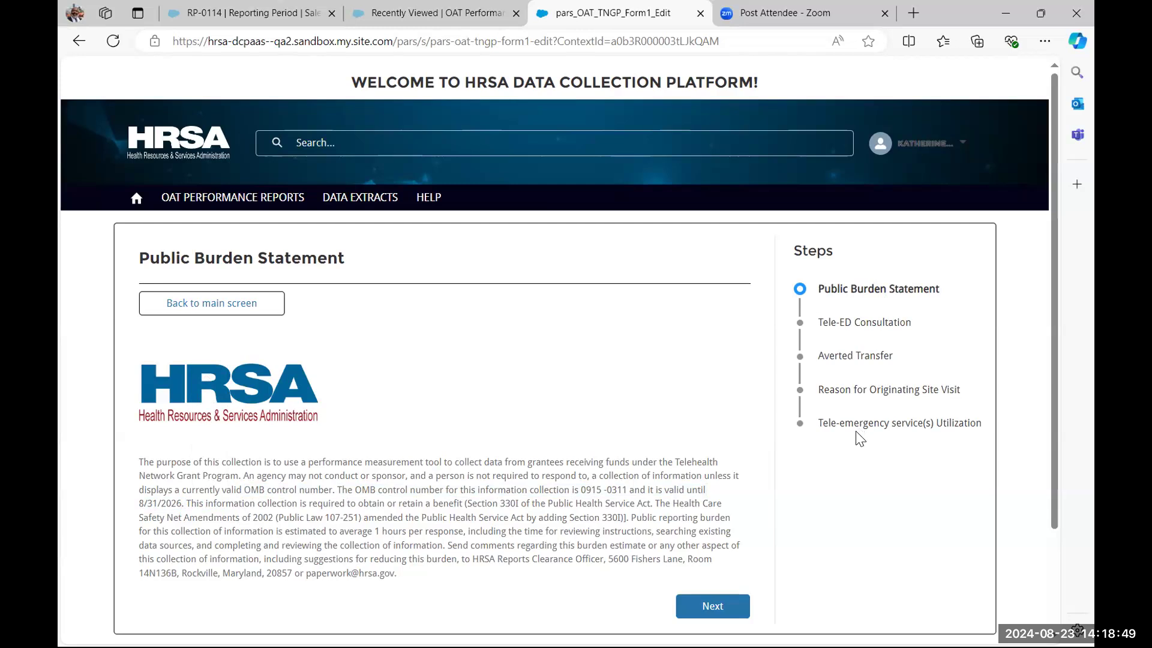
left_click(221, 305)
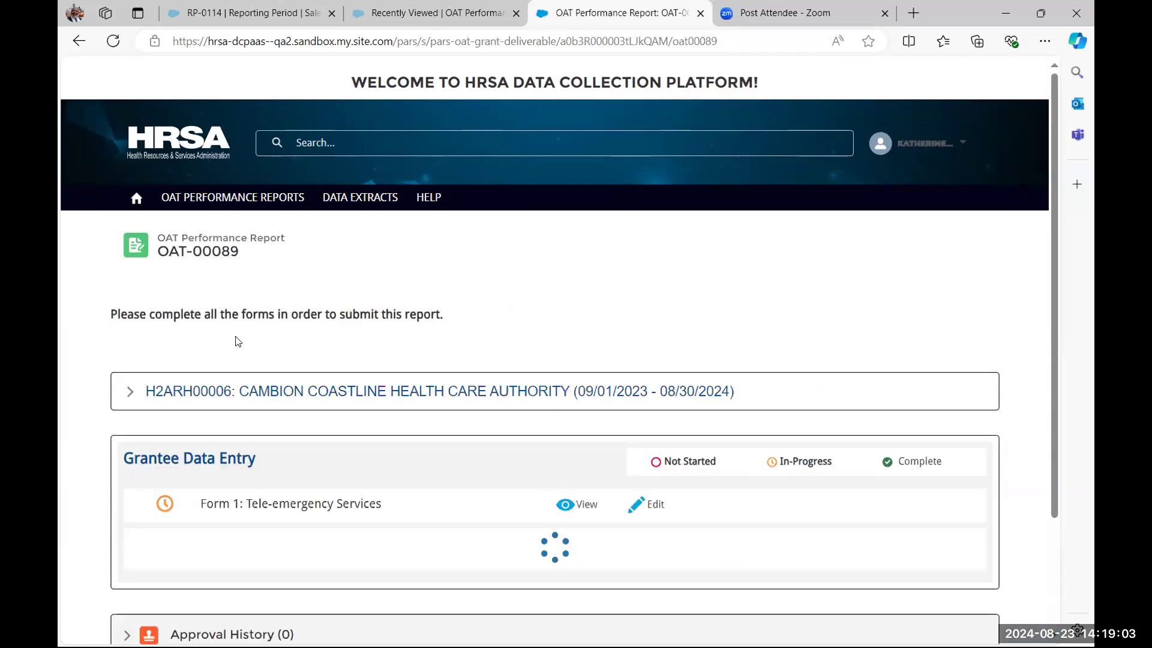
Step: Reopen Form 1: Tele-emergency Services for editing and continue past the Public Burden Statement to Tele-ED Consultation
scroll(236, 345, "down", 4)
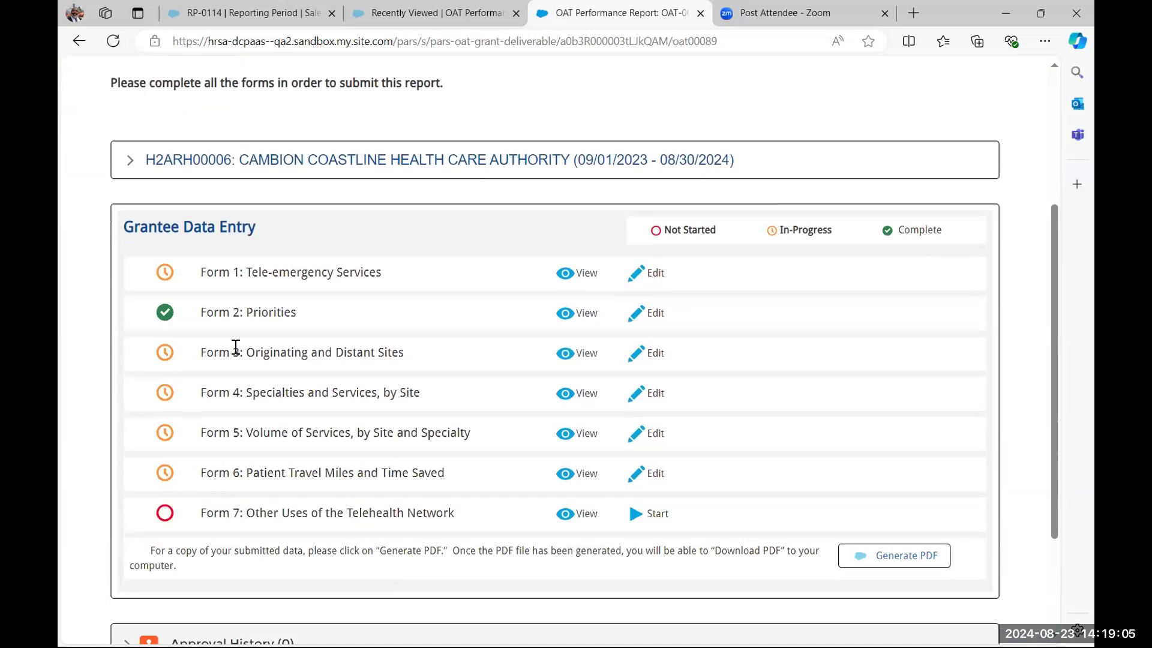
left_click(660, 278)
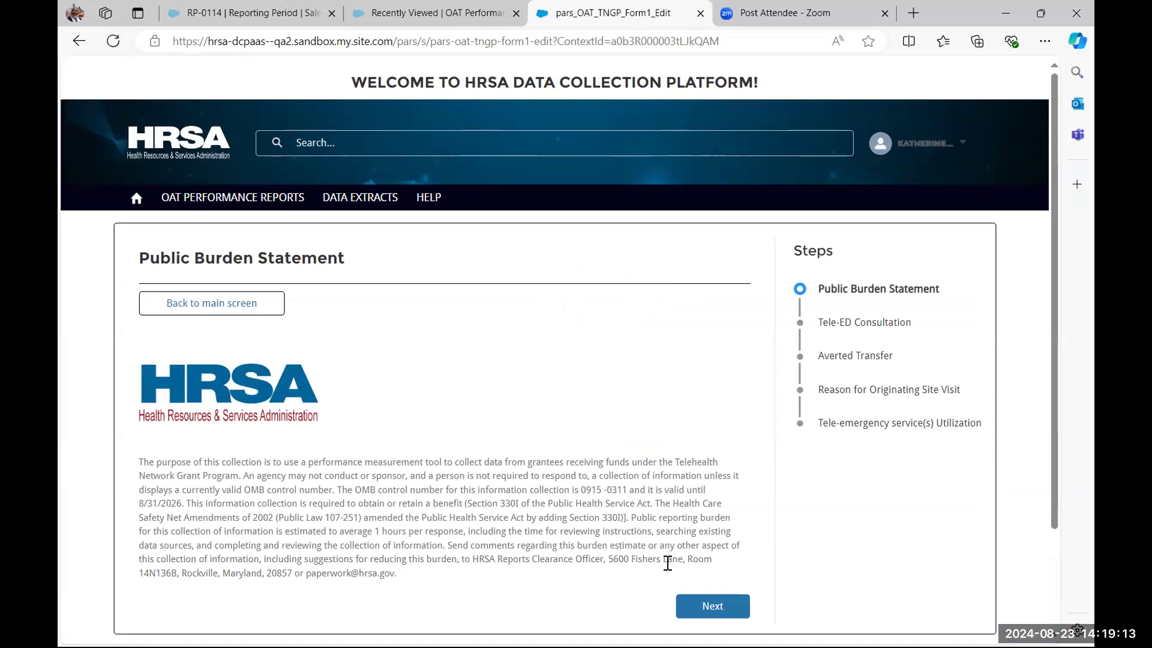
scroll(667, 564, "down", 2)
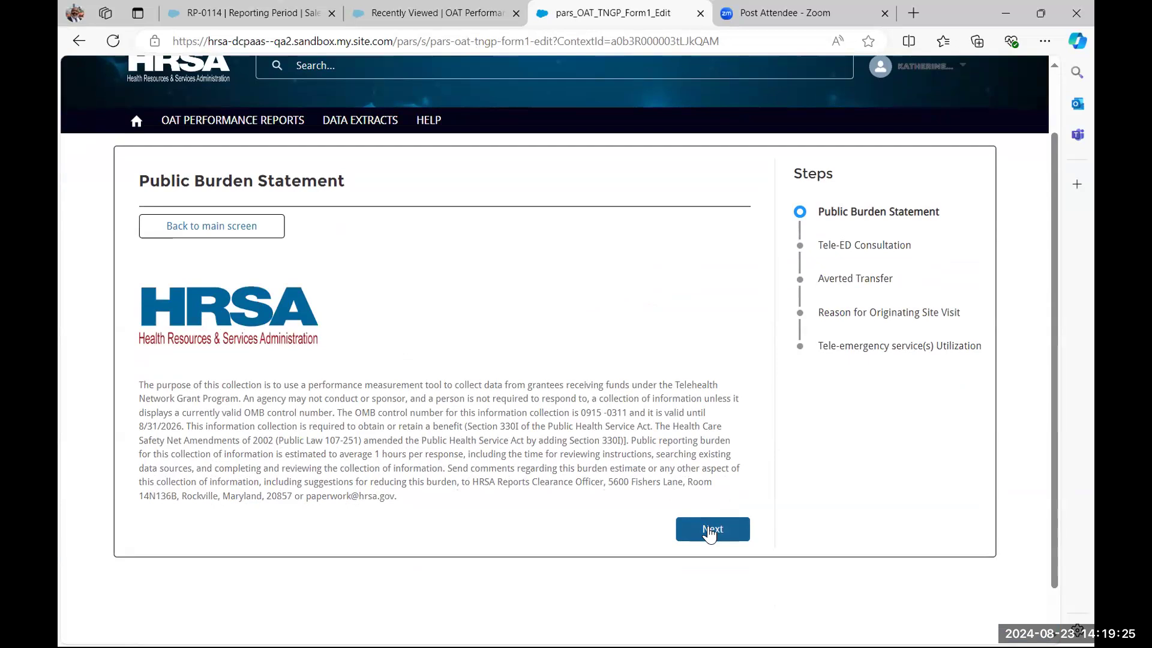
left_click(707, 528)
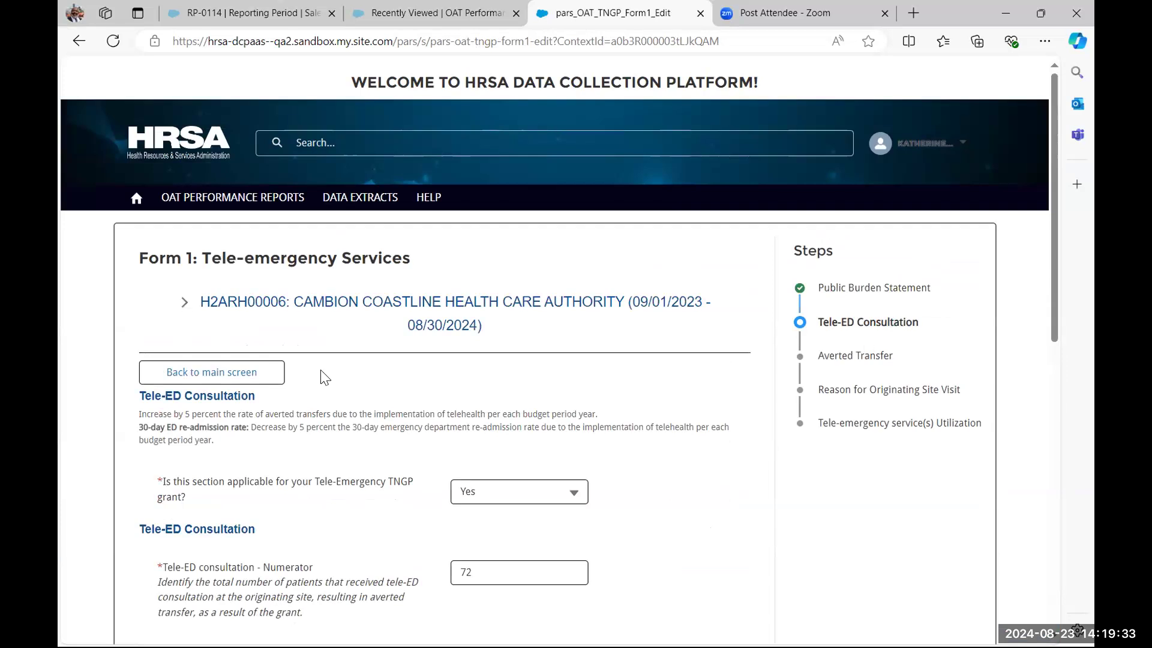
Step: Review Form 1's heading, its expandable grant summary and the Tele-ED Consultation goal text, leaving the summary collapsed
left_click_drag(420, 263, 133, 269)
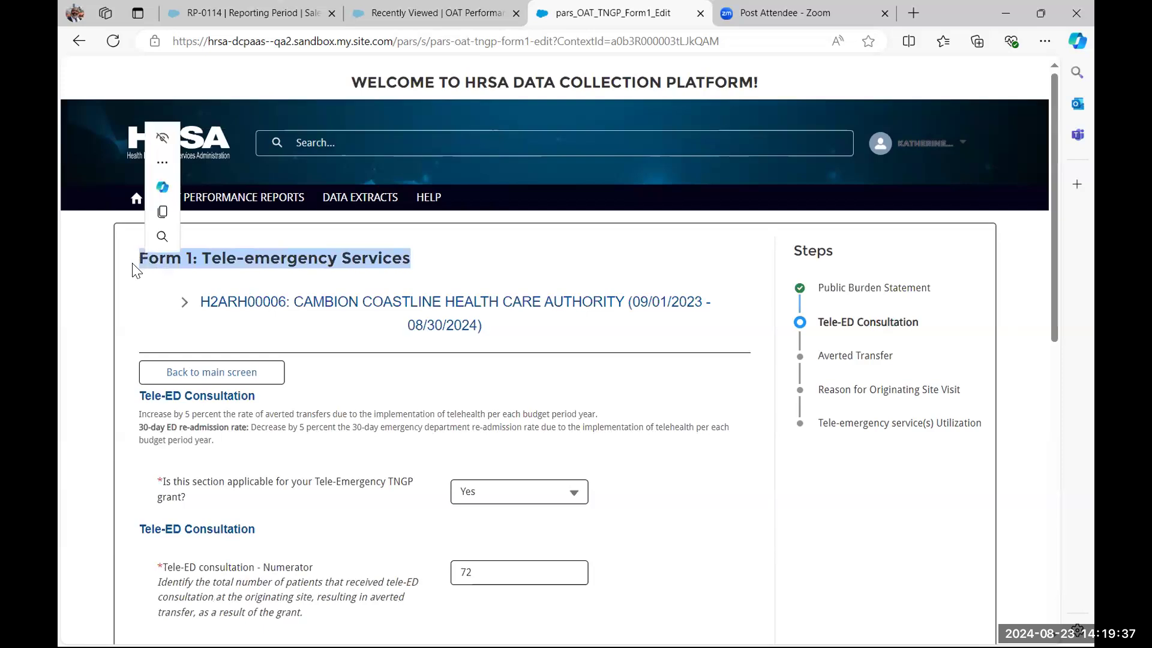
left_click(183, 302)
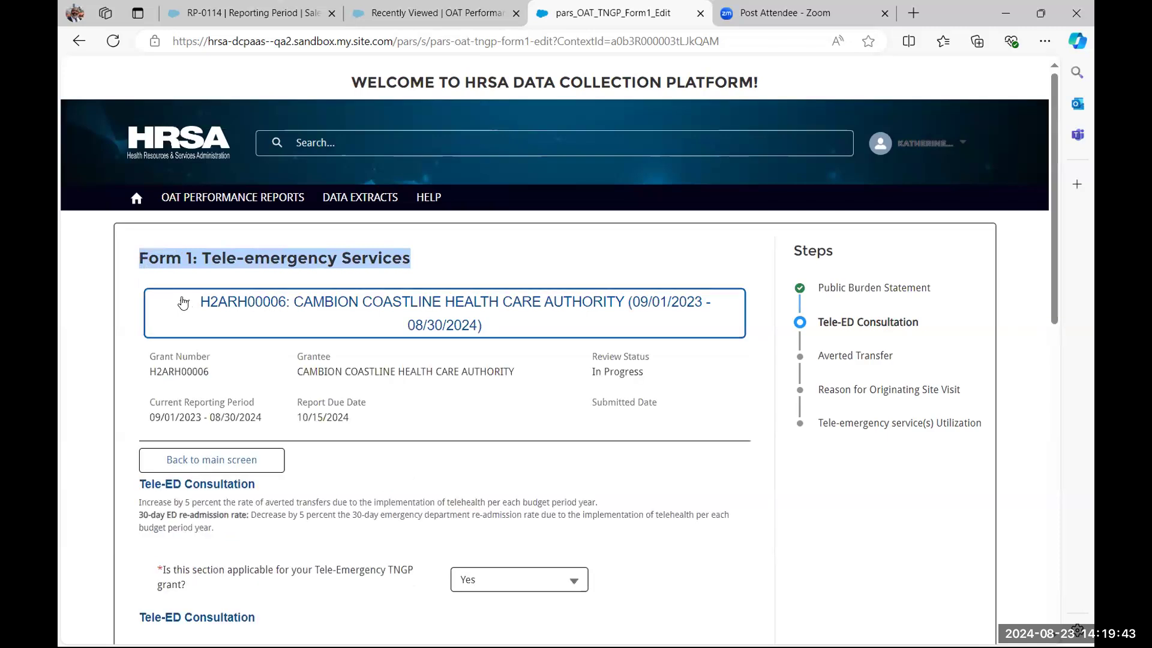
left_click(183, 302)
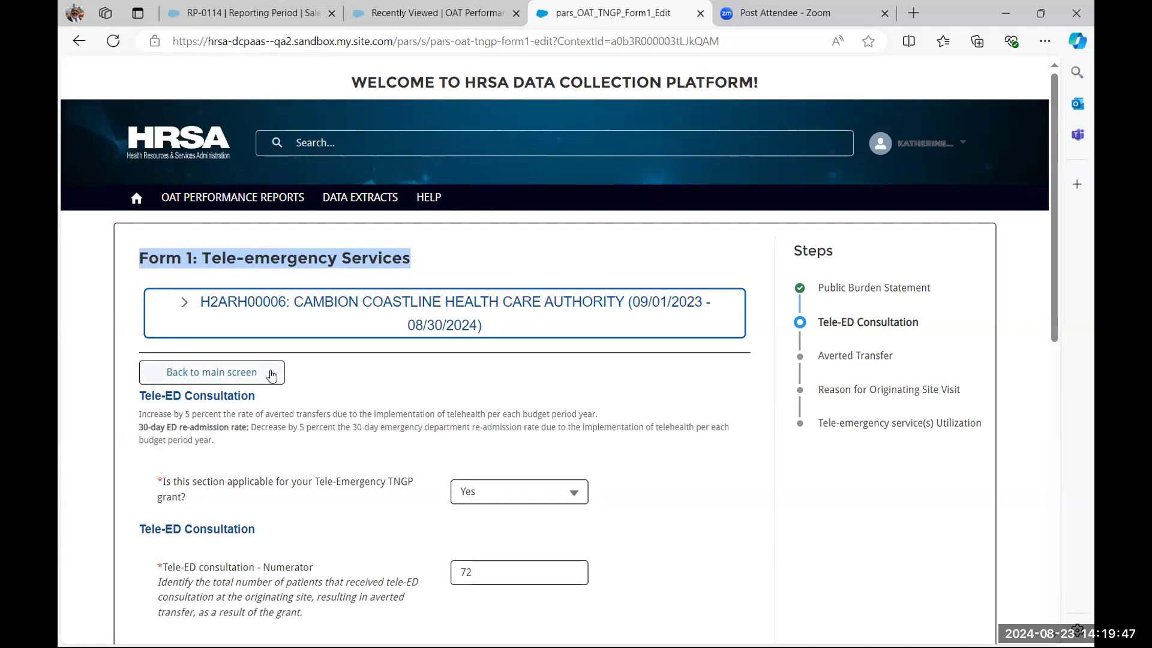
scroll(378, 406, "down", 1)
scroll(378, 406, "down", 1)
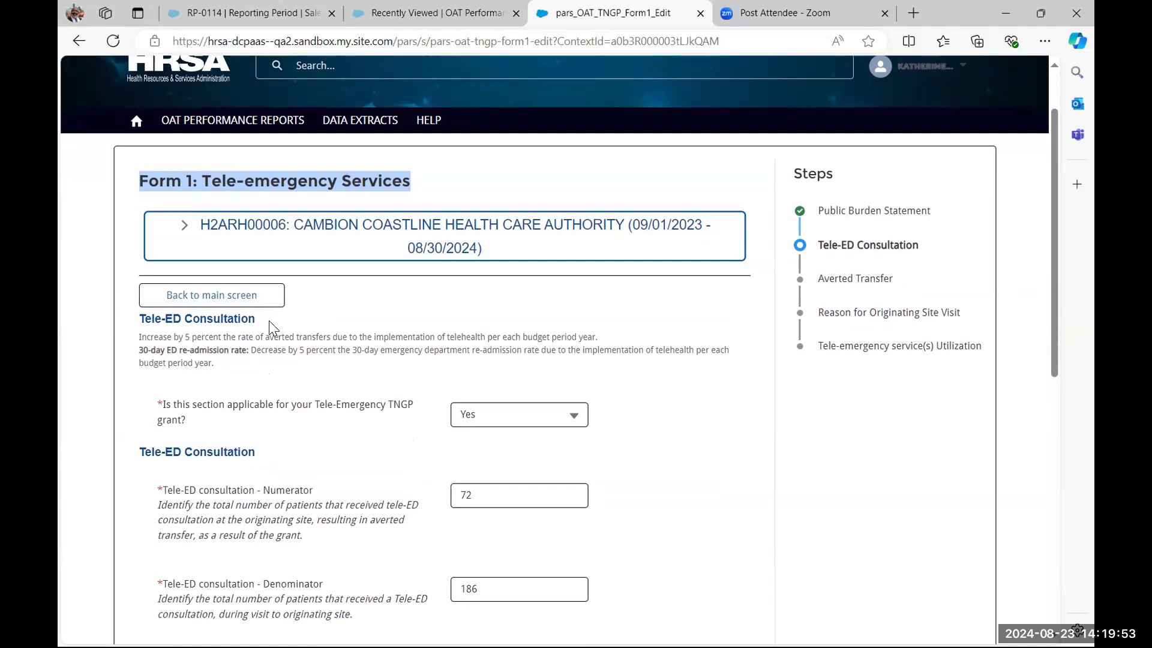
left_click_drag(217, 367, 132, 342)
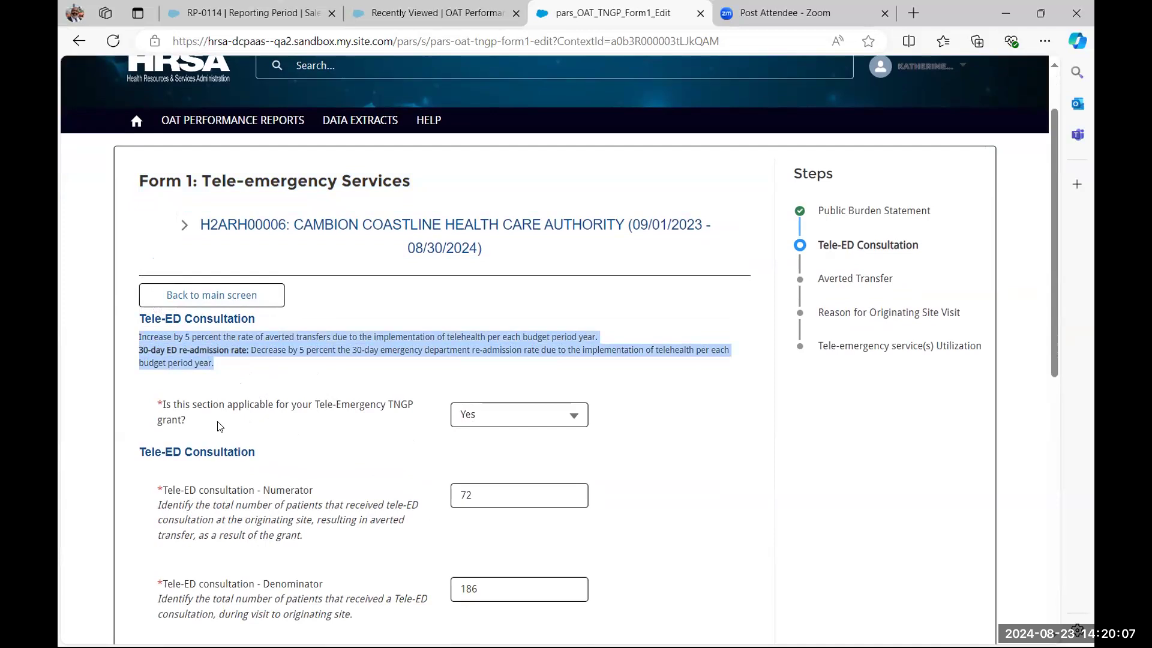
Step: Clear the answer on whether the section applies to the Tele-Emergency TNGP grant, and set it back to Yes
scroll(220, 426, "down", 2)
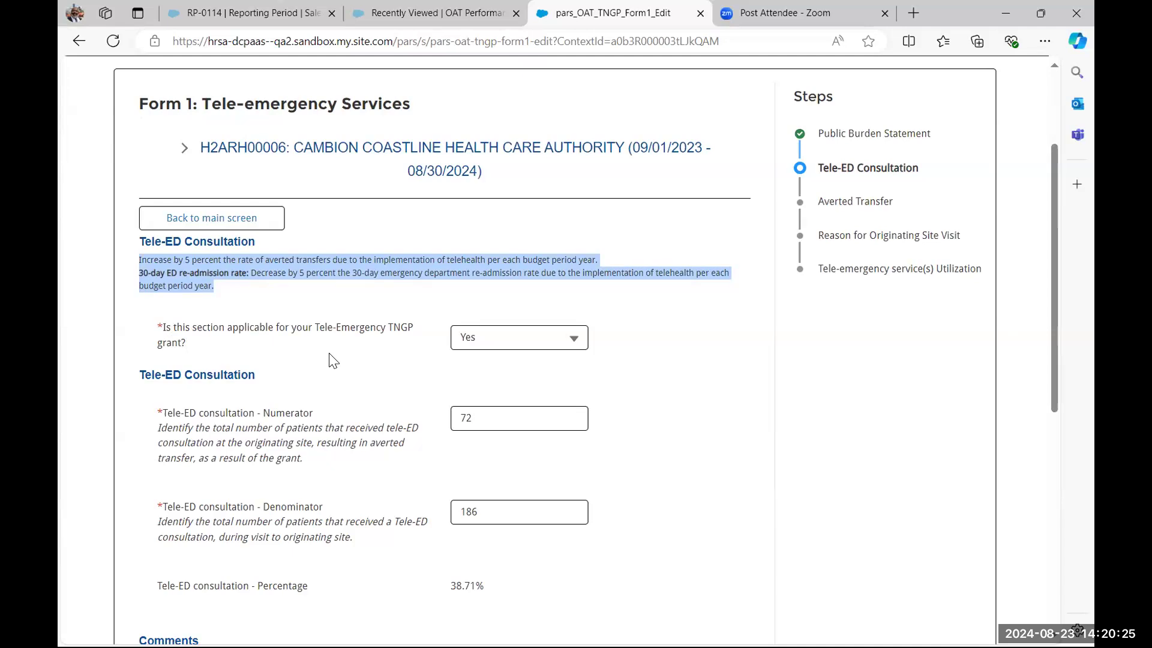
left_click(563, 347)
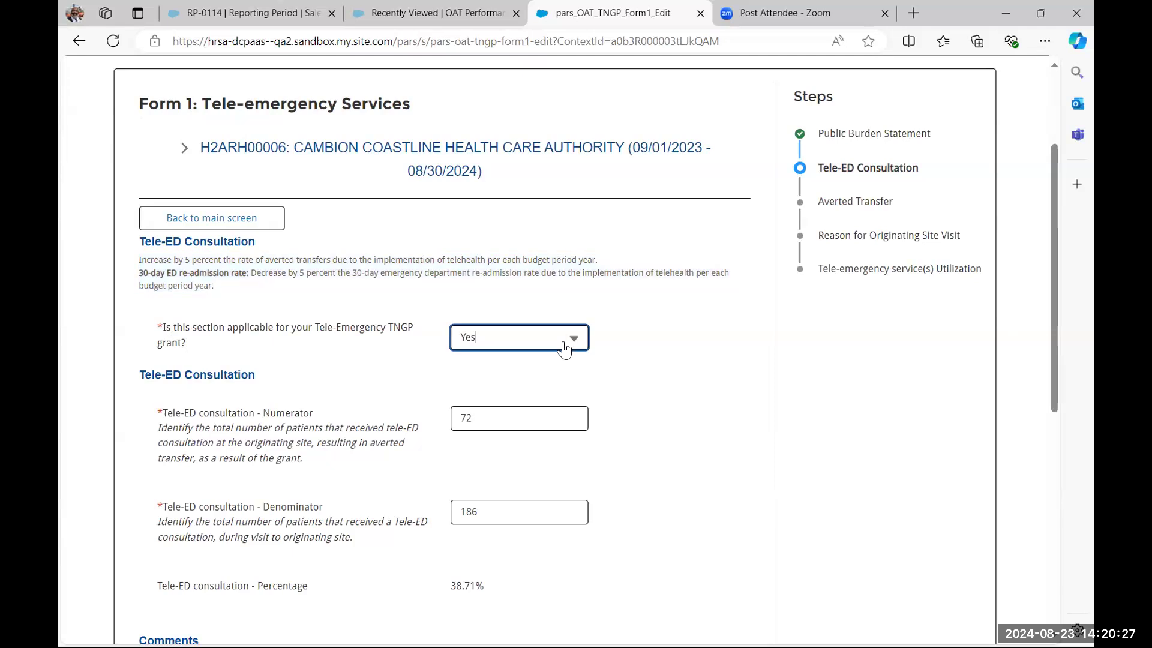
left_click(513, 372)
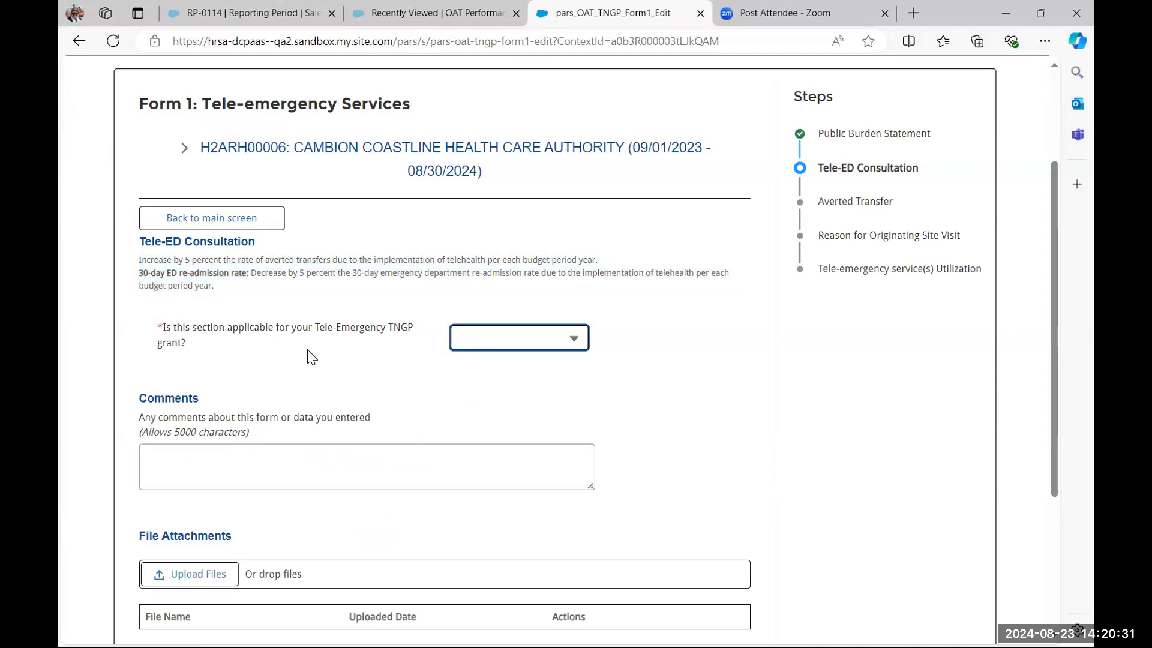
left_click(516, 342)
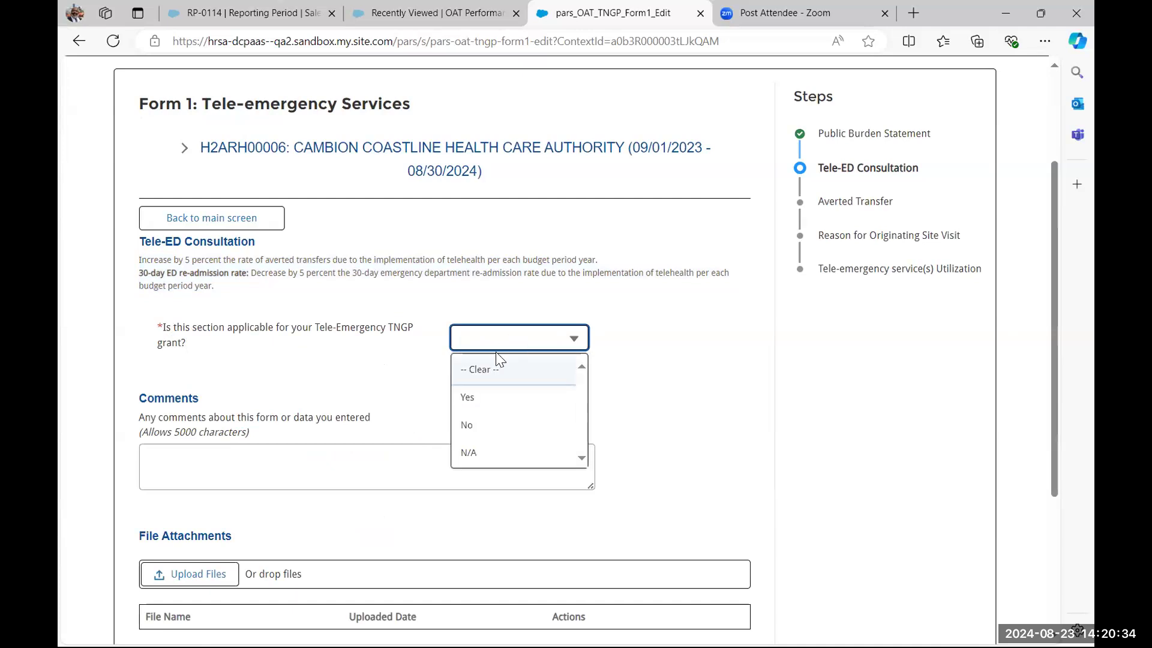
left_click(469, 399)
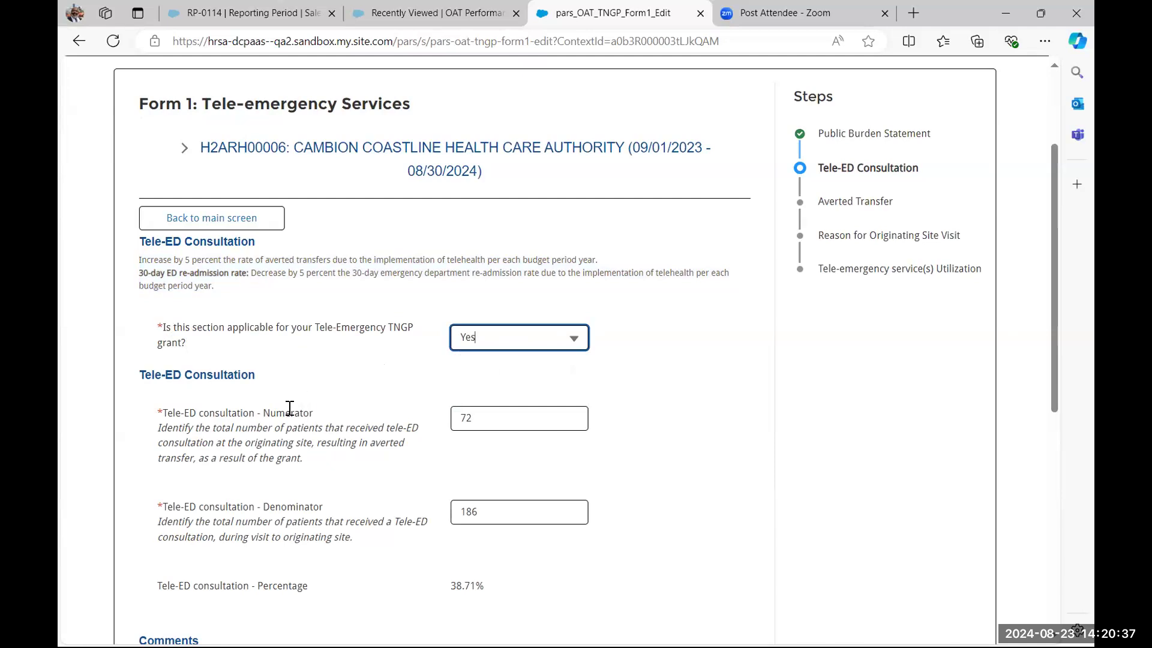
Step: Try the decimal value 72.9 as the Tele-ED consultation numerator and remove its decimal part again
scroll(228, 420, "down", 3)
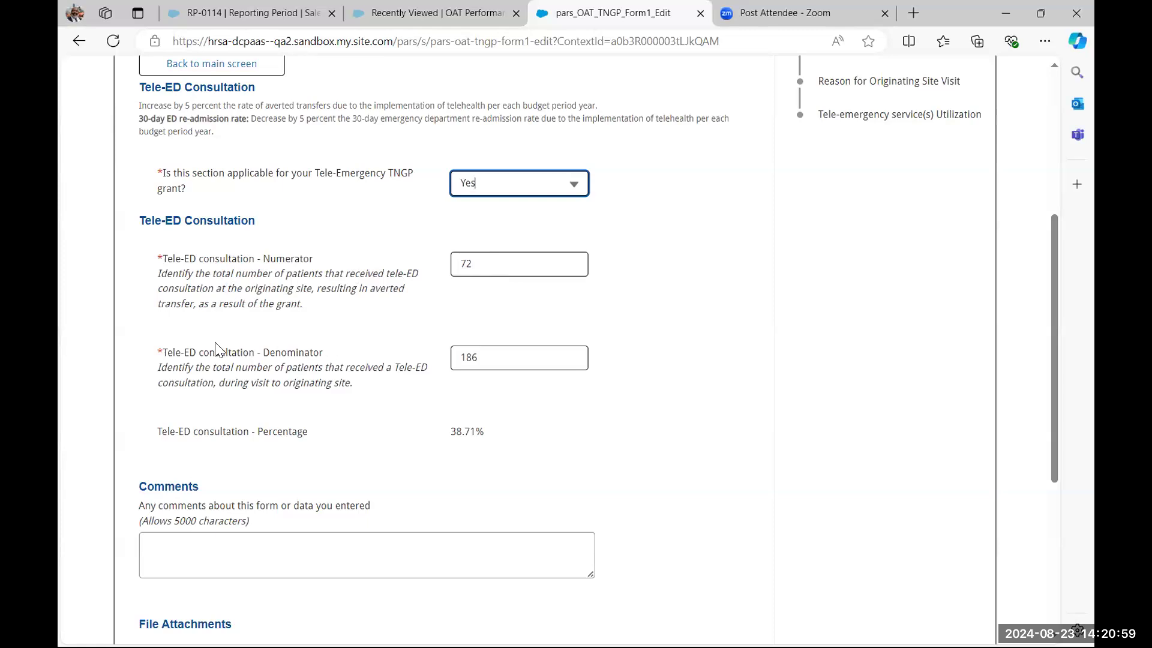
left_click(484, 265)
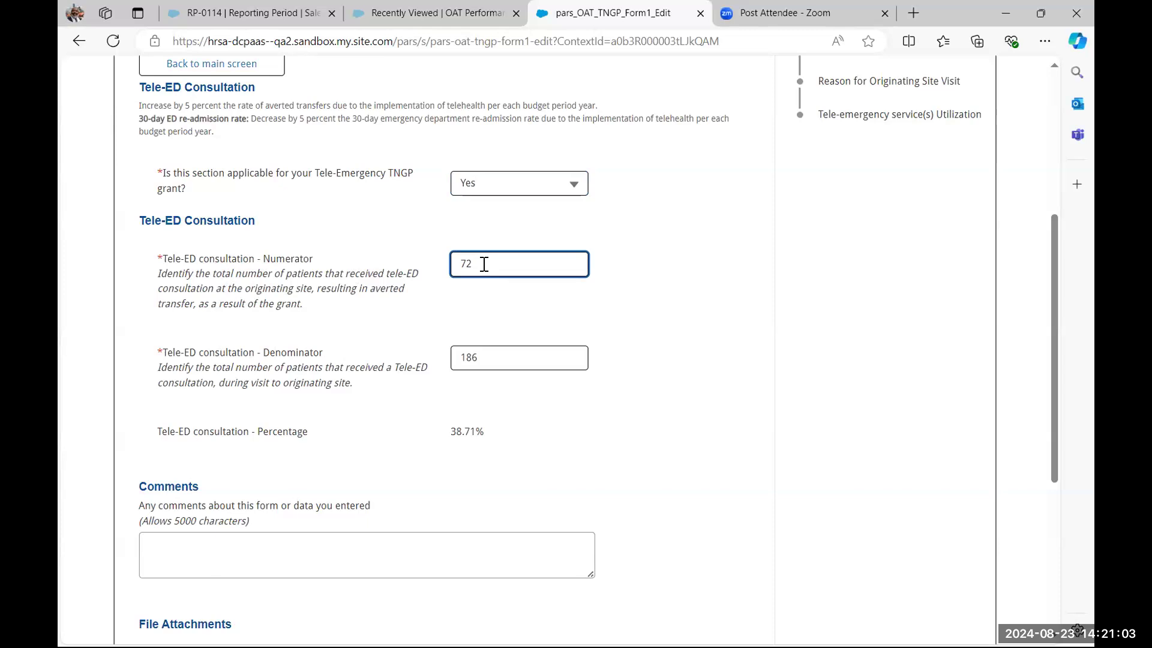
type(".9")
key("Tab")
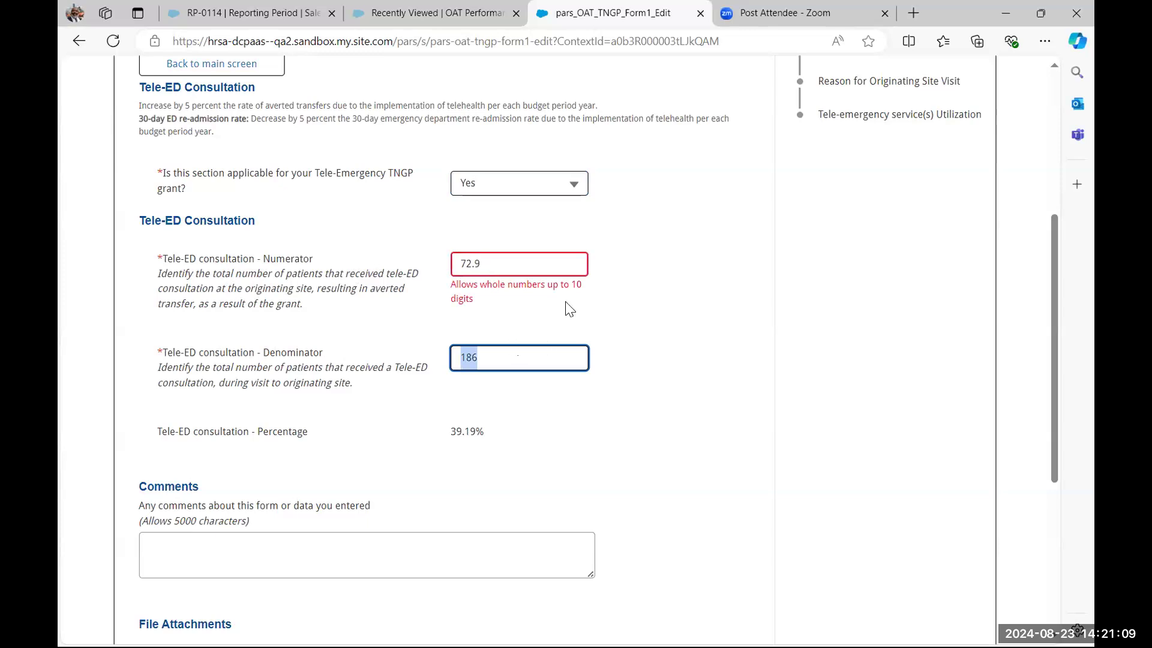
left_click(506, 262)
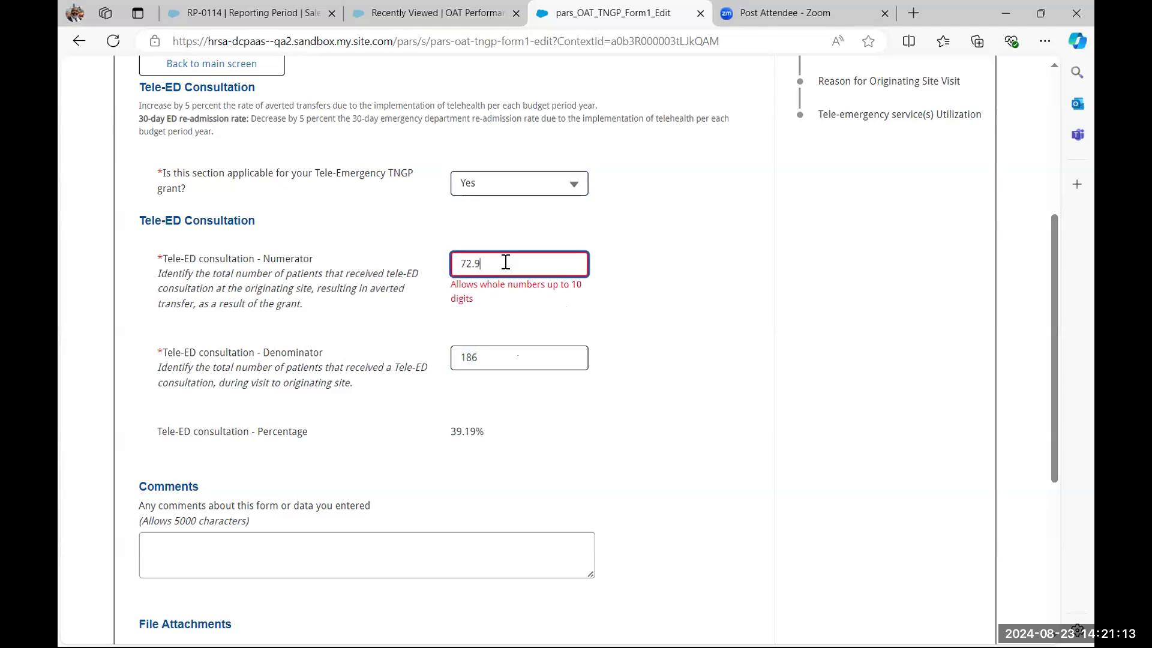
key("BackSpace")
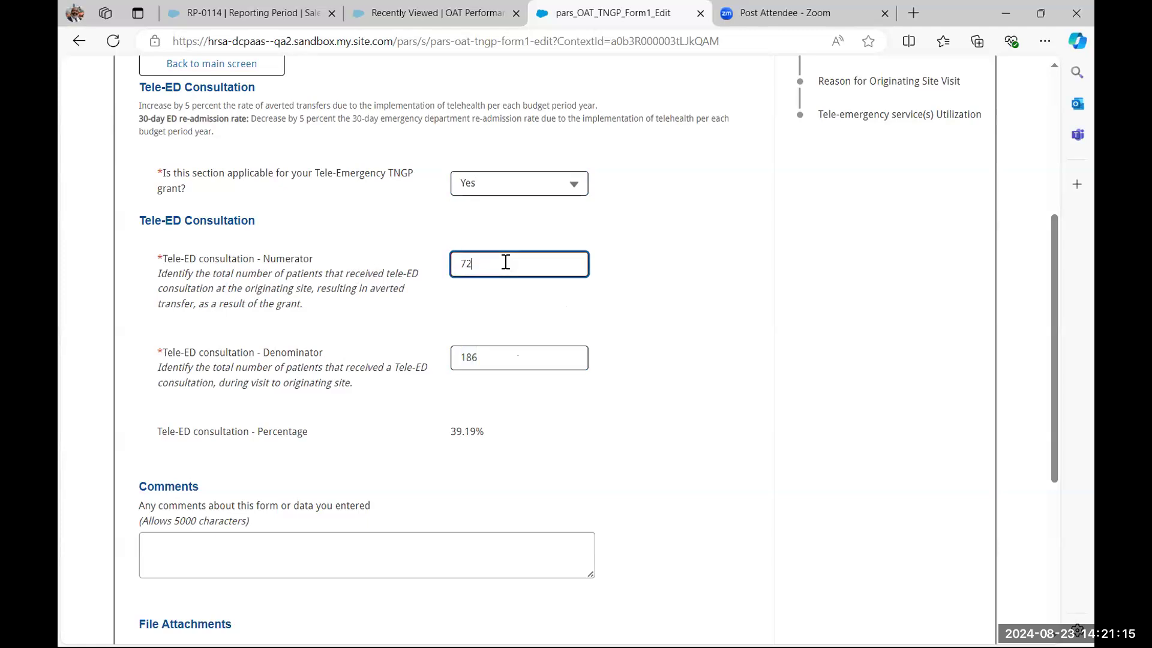
Step: Empty the required Tele-ED consultation numerator and try to continue to the next section of Form 1
left_click_drag(486, 262, 459, 262)
key("BackSpace")
key("Tab")
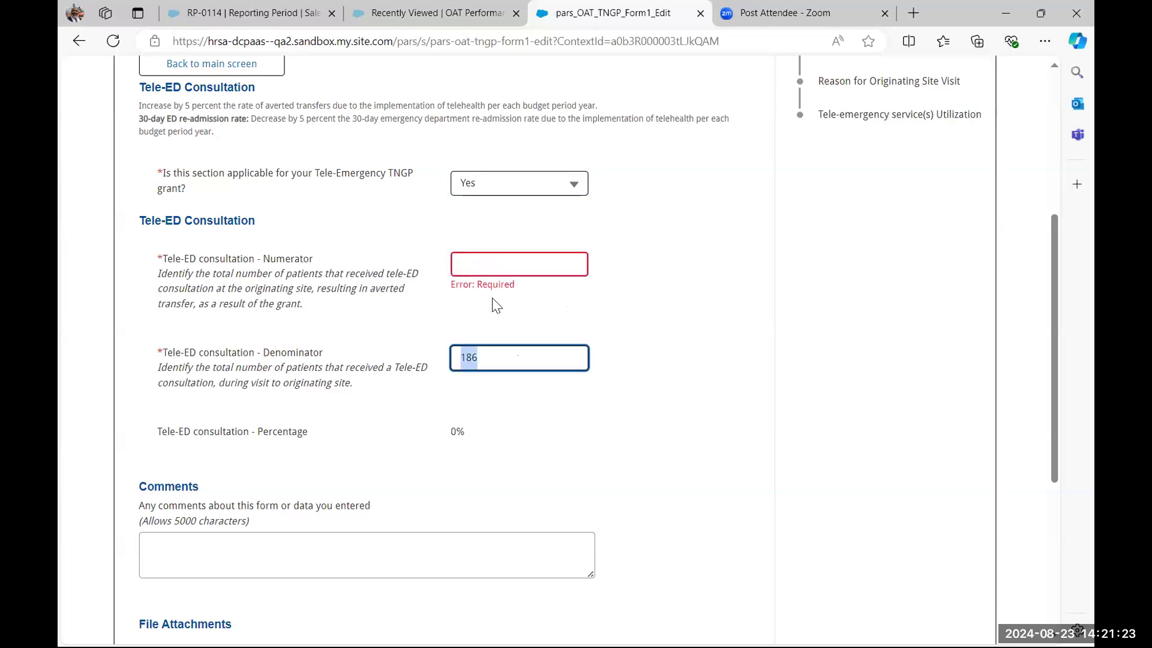
scroll(753, 458, "down", 4)
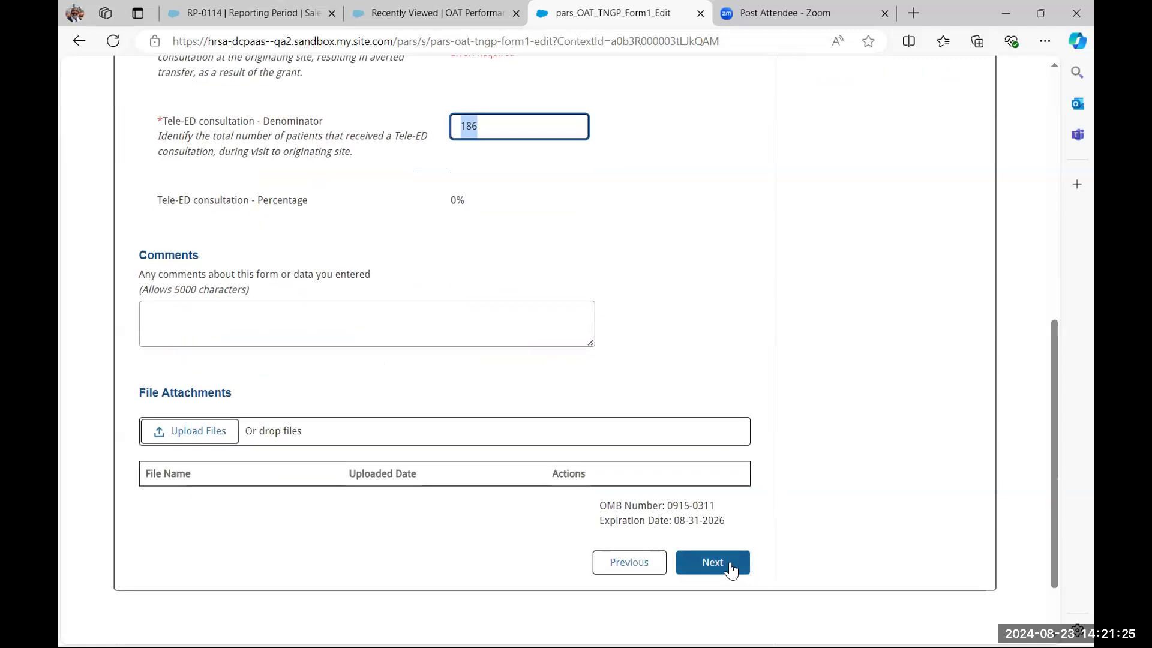
left_click(712, 562)
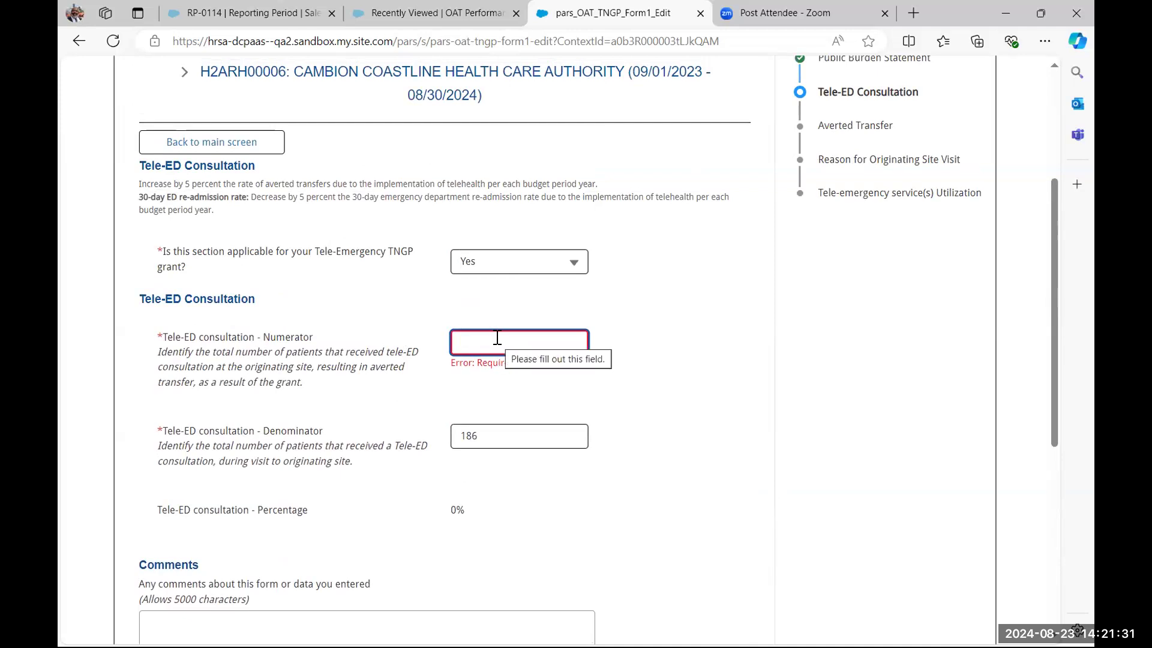
Step: Set the Tele-ED consultation numerator to 72 and enter "Form 1 Comment 1" as the form's comment
type("72")
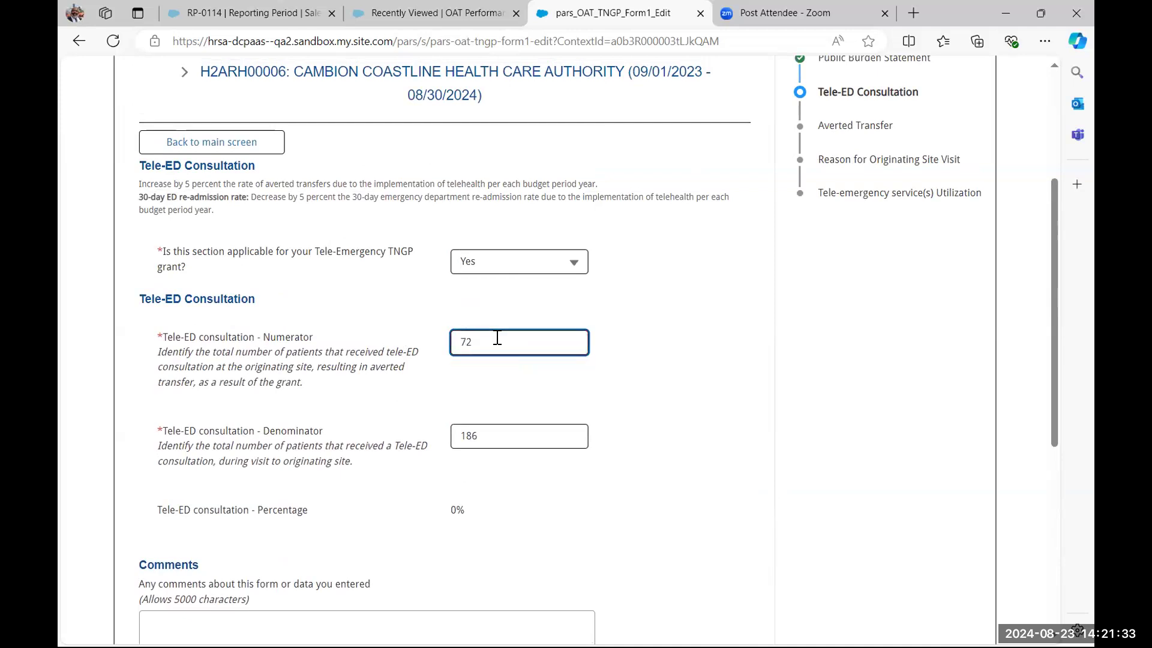
key("Tab")
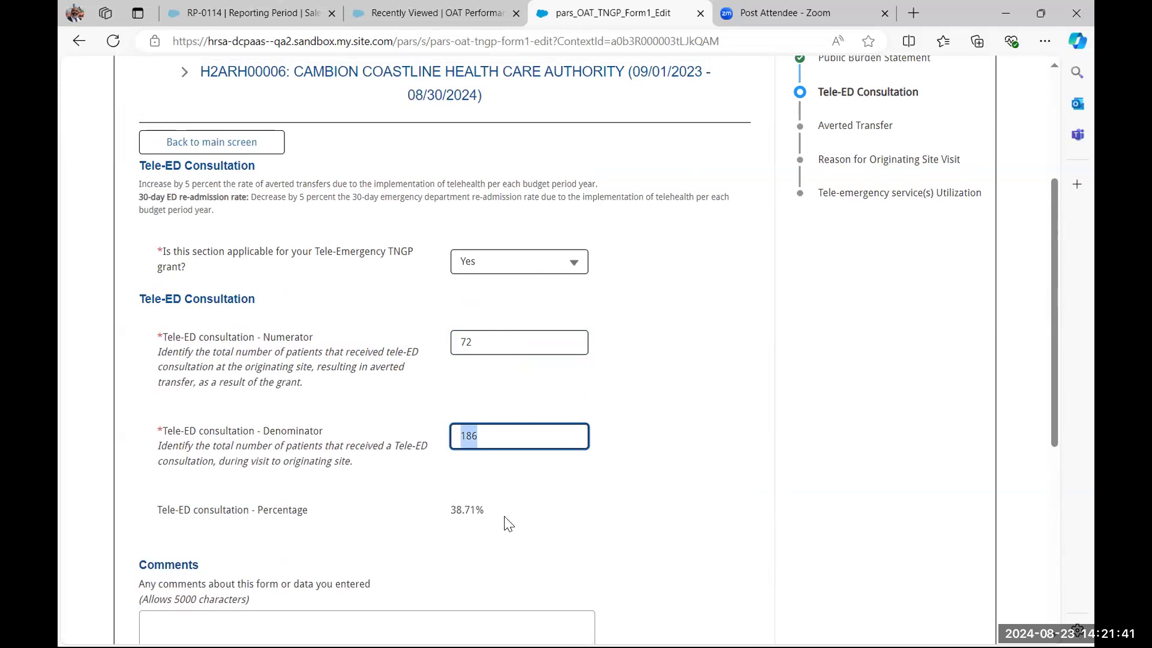
scroll(509, 524, "down", 5)
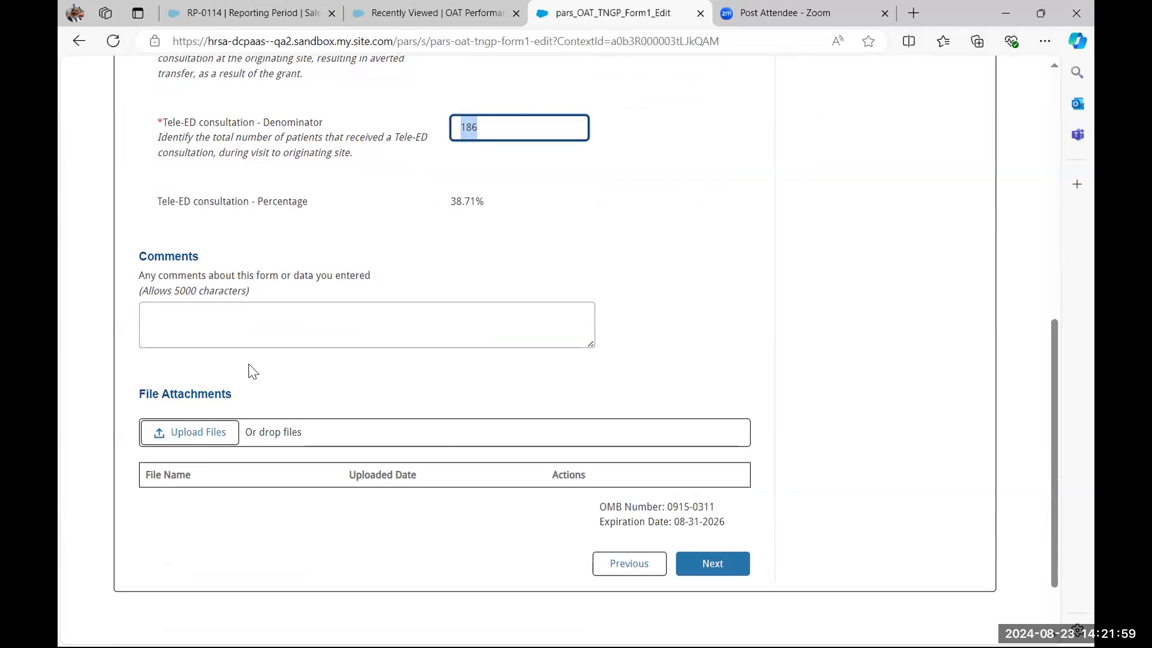
left_click(257, 331)
type("Form 1")
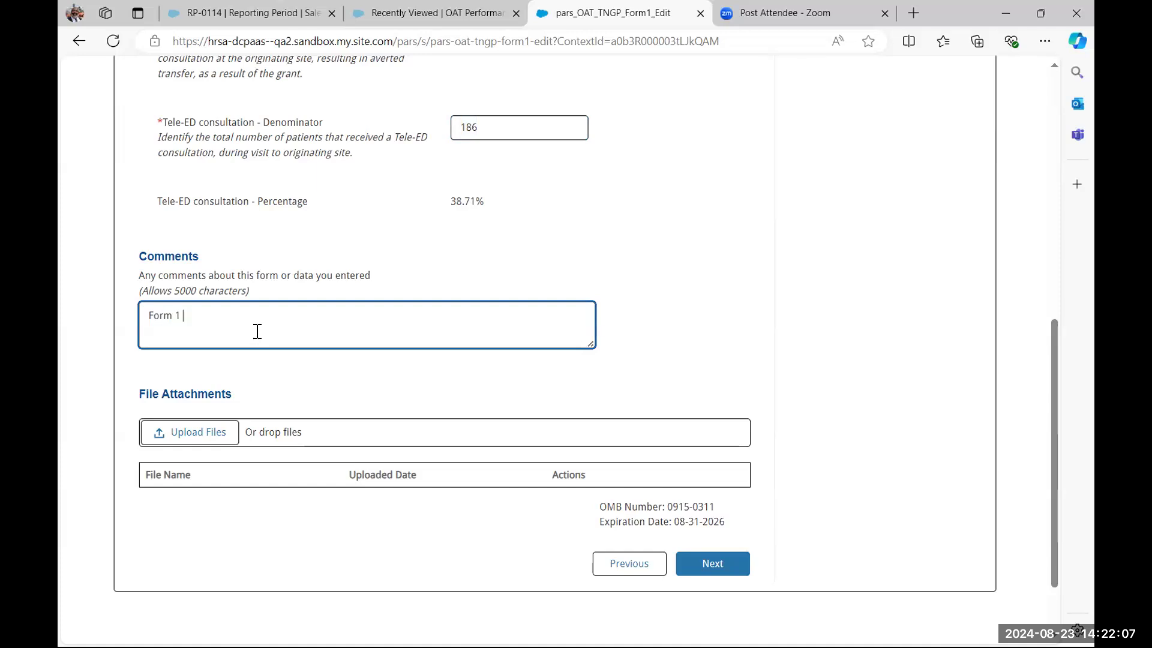
type("Comment `")
key("BackSpace")
type("1")
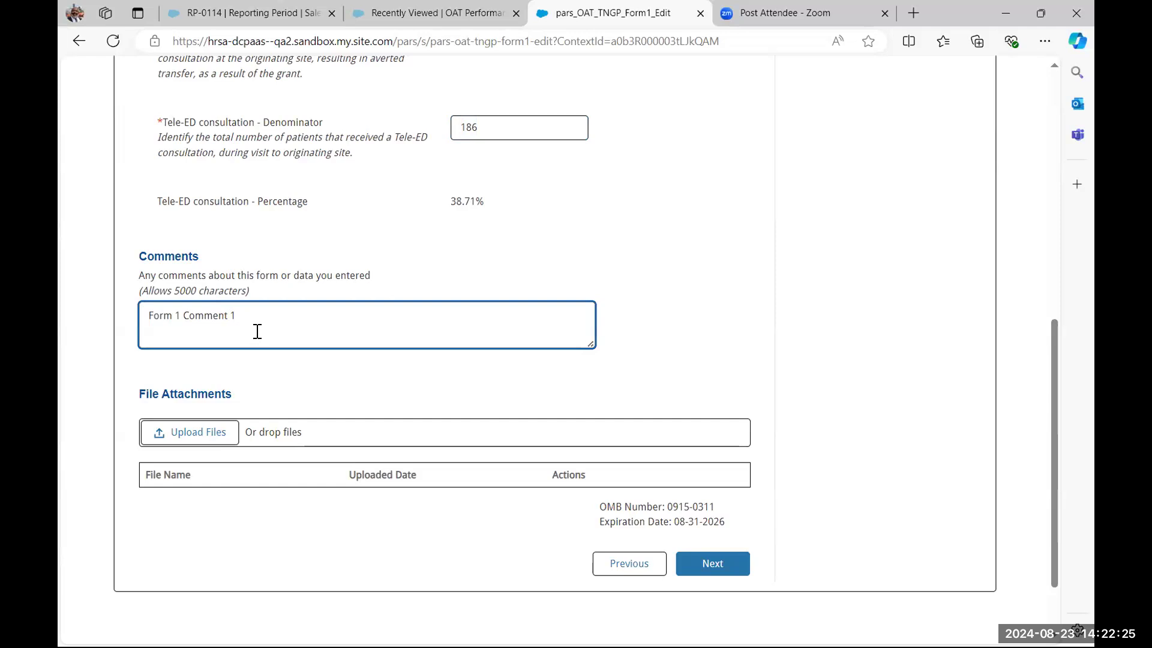
Step: Attach the files "List Serve Participants" and "AETC Demo Notes 6-12-2024" to the Tele-ED Consultation section of Form 1
left_click(201, 438)
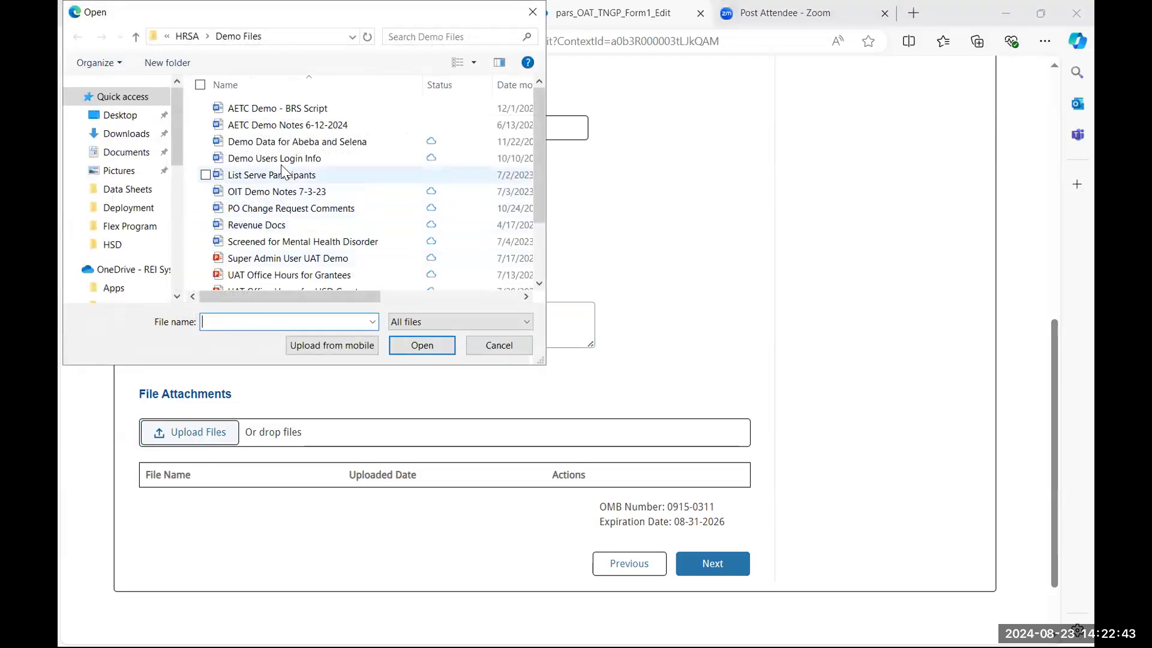
left_click(280, 176)
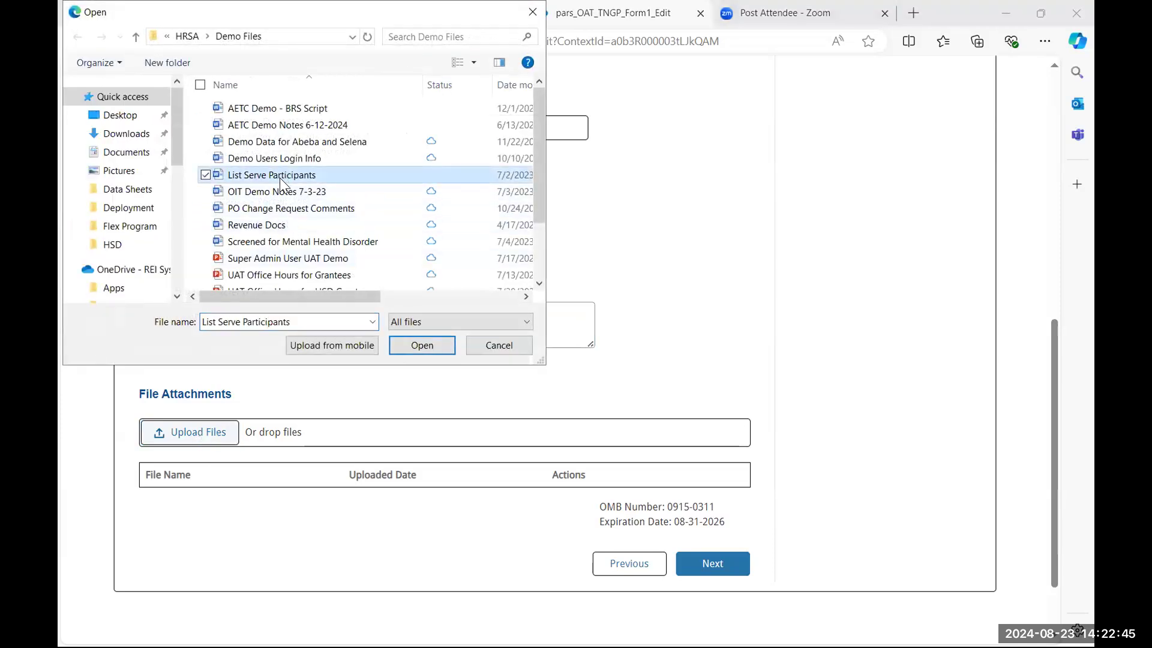
left_click(285, 127, "ctrl")
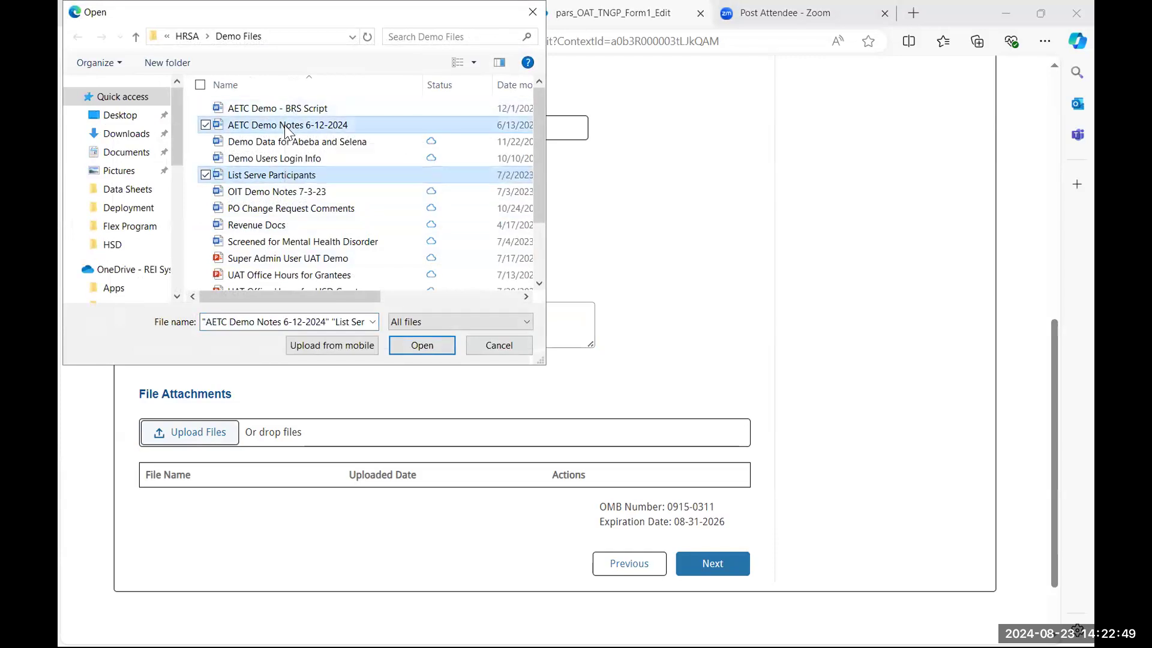
left_click(423, 346)
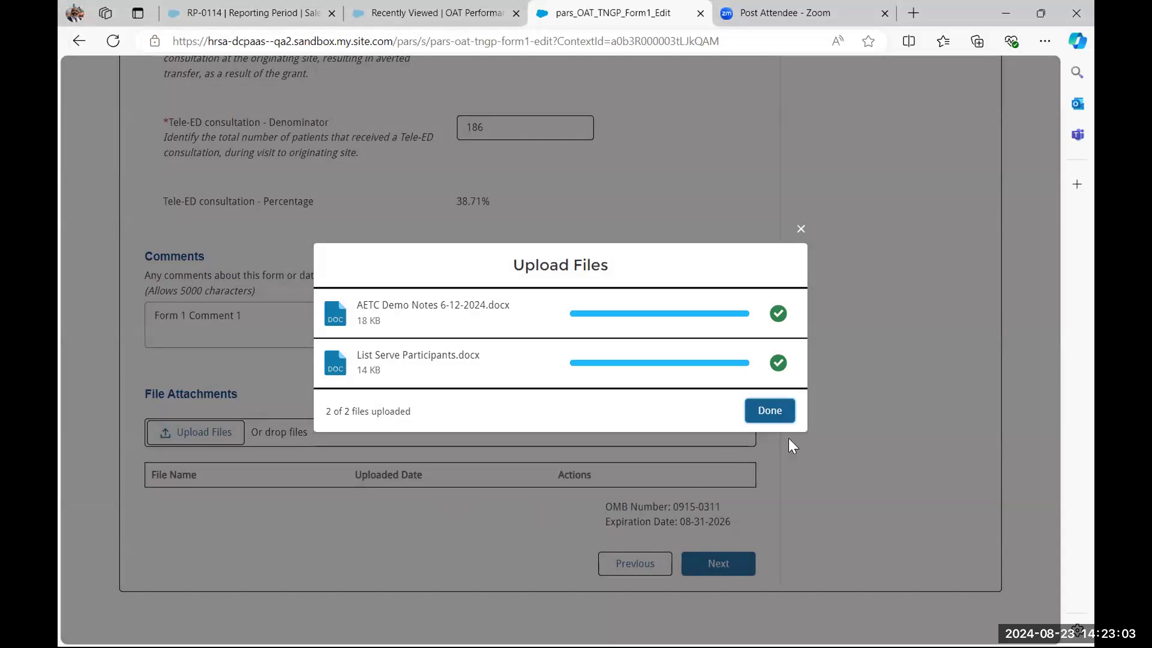
left_click(775, 414)
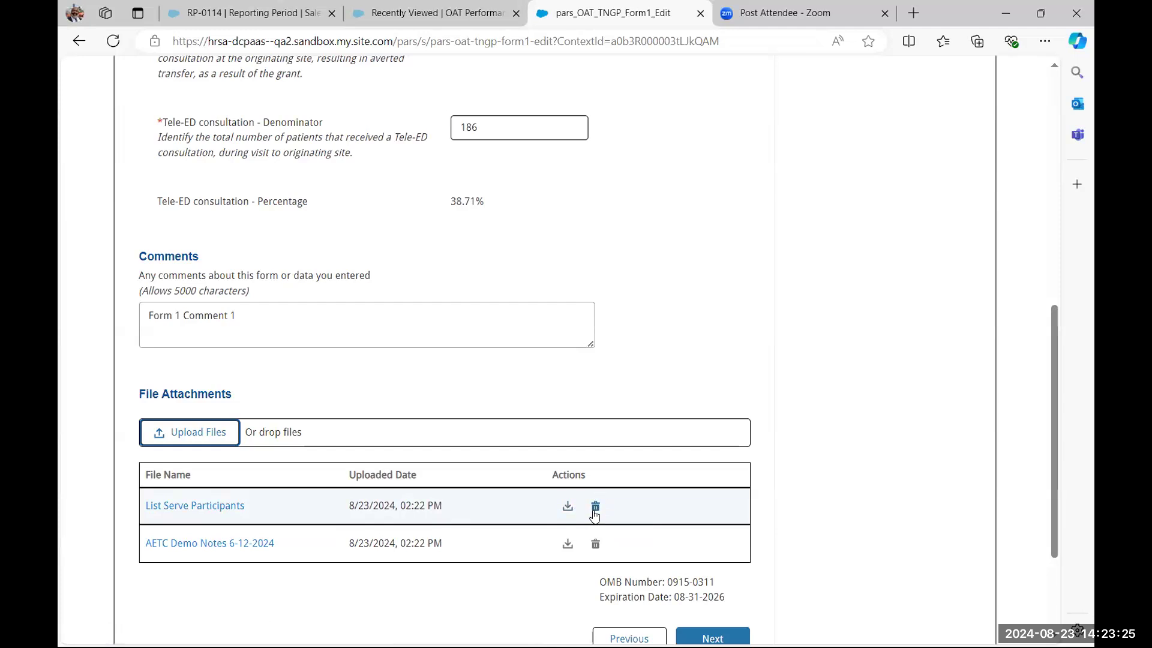
Step: Highlight the OMB number and expiration date below the attachments, and continue to the Averted Transfer section
scroll(437, 427, "down", 3)
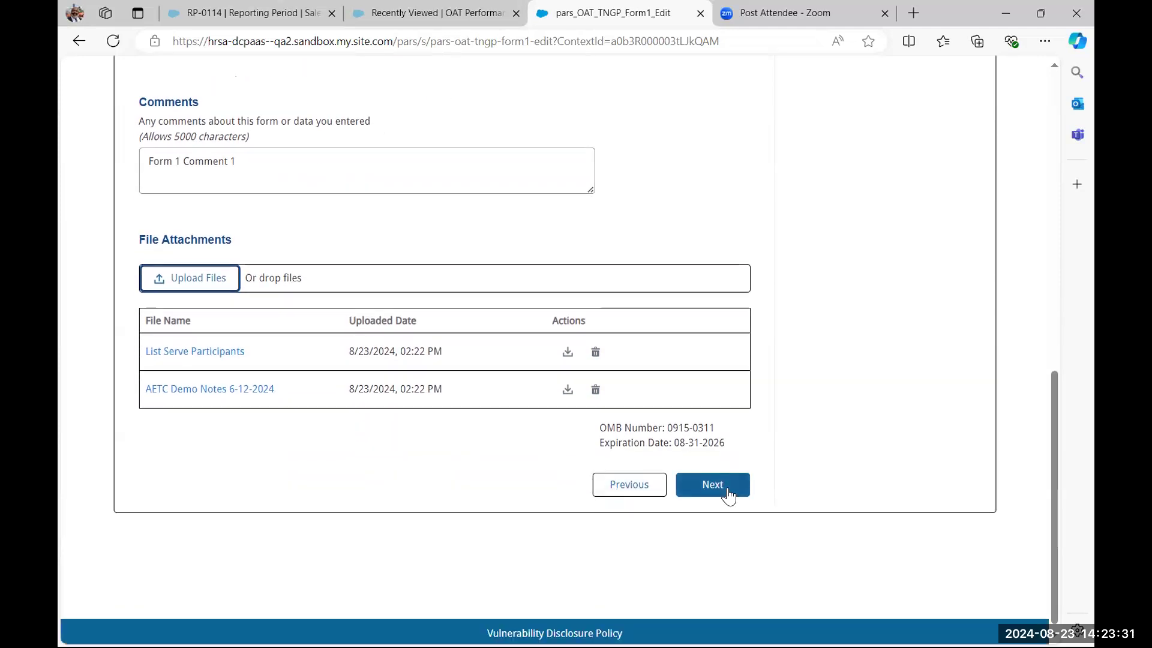
left_click_drag(733, 442, 601, 427)
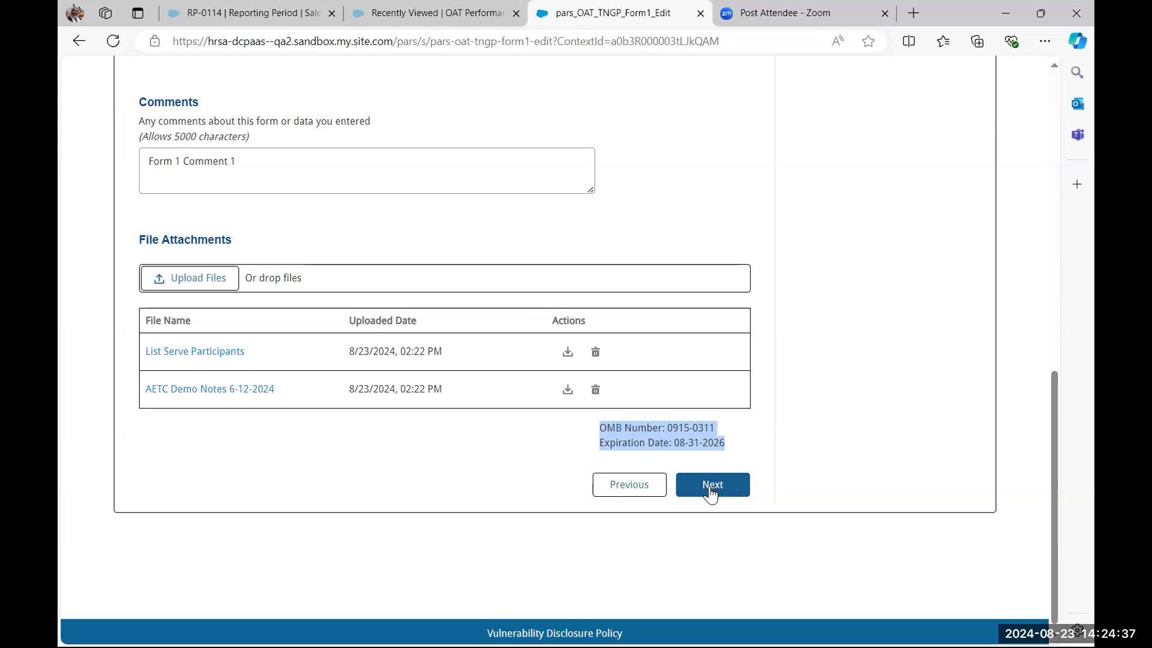
left_click(711, 491)
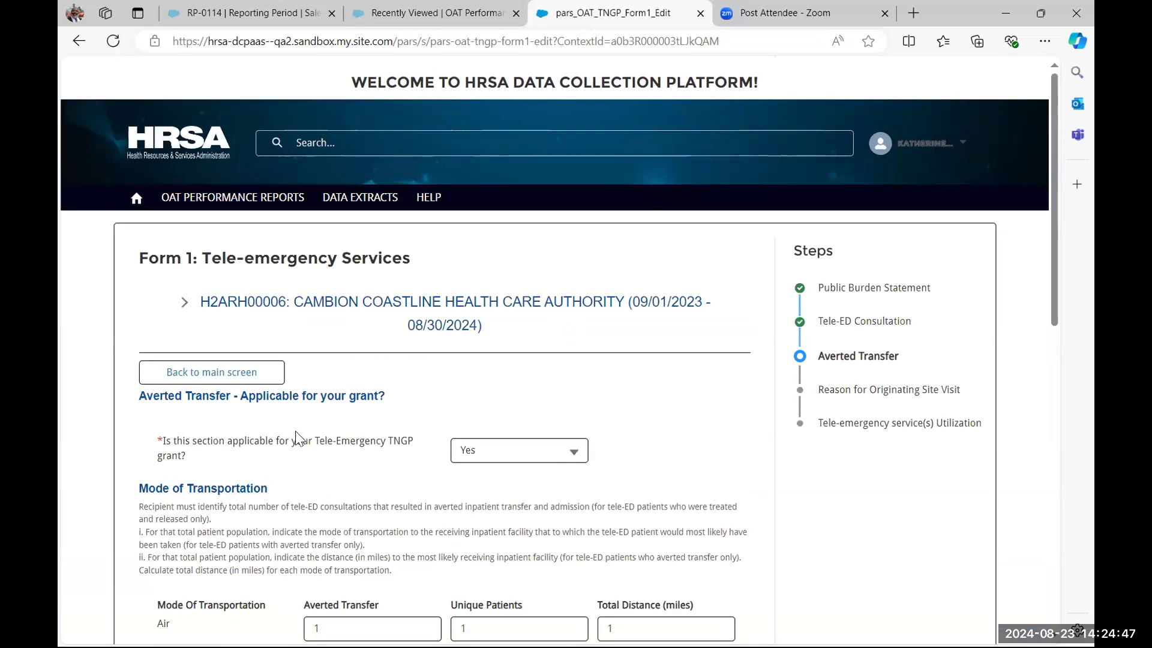
Step: Review the mode of transportation table, comment and attachments in Averted Transfer, and continue to the Reason for Originating Site Visit section
scroll(296, 436, "down", 1)
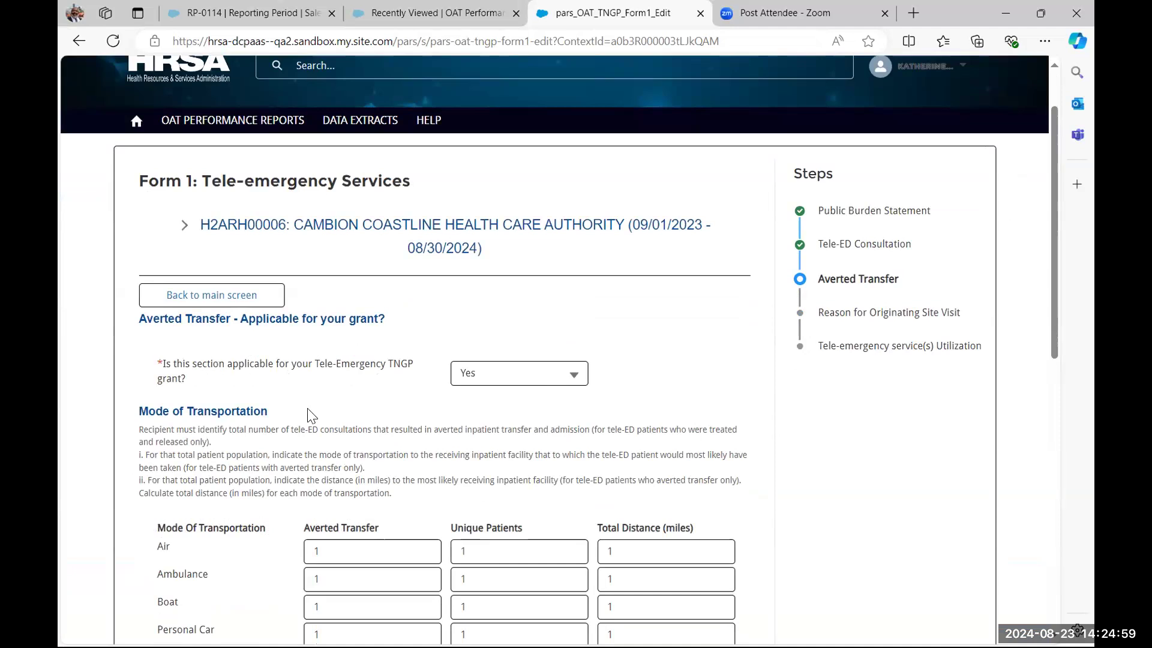
scroll(317, 409, "down", 3)
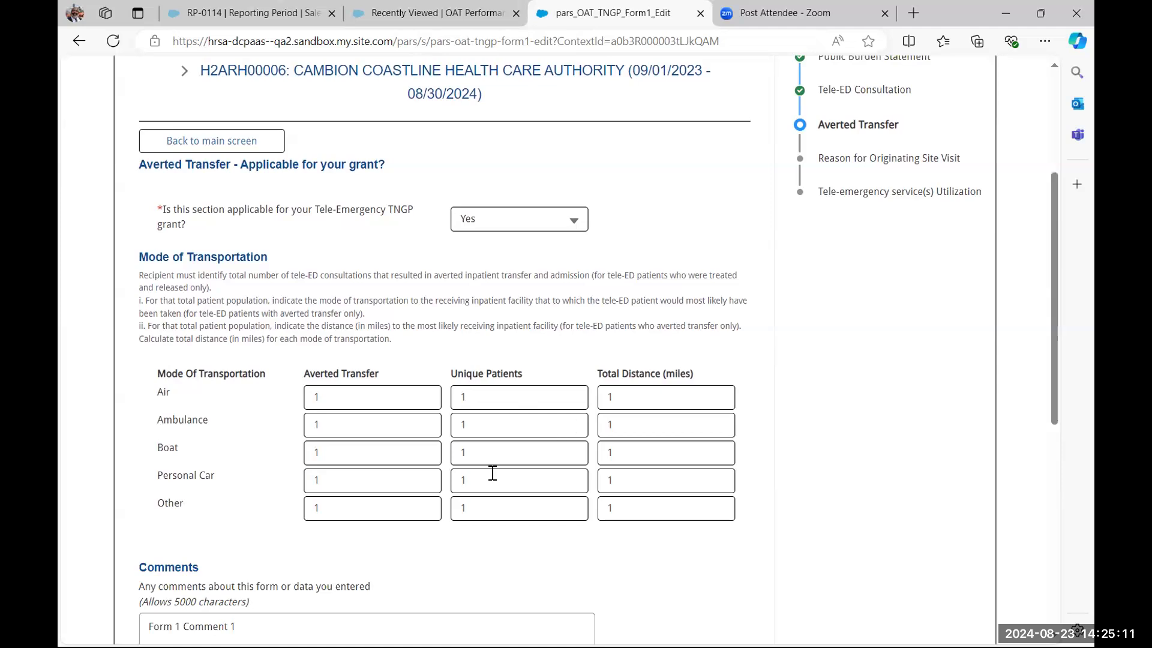
scroll(459, 519, "down", 1)
scroll(297, 507, "down", 2)
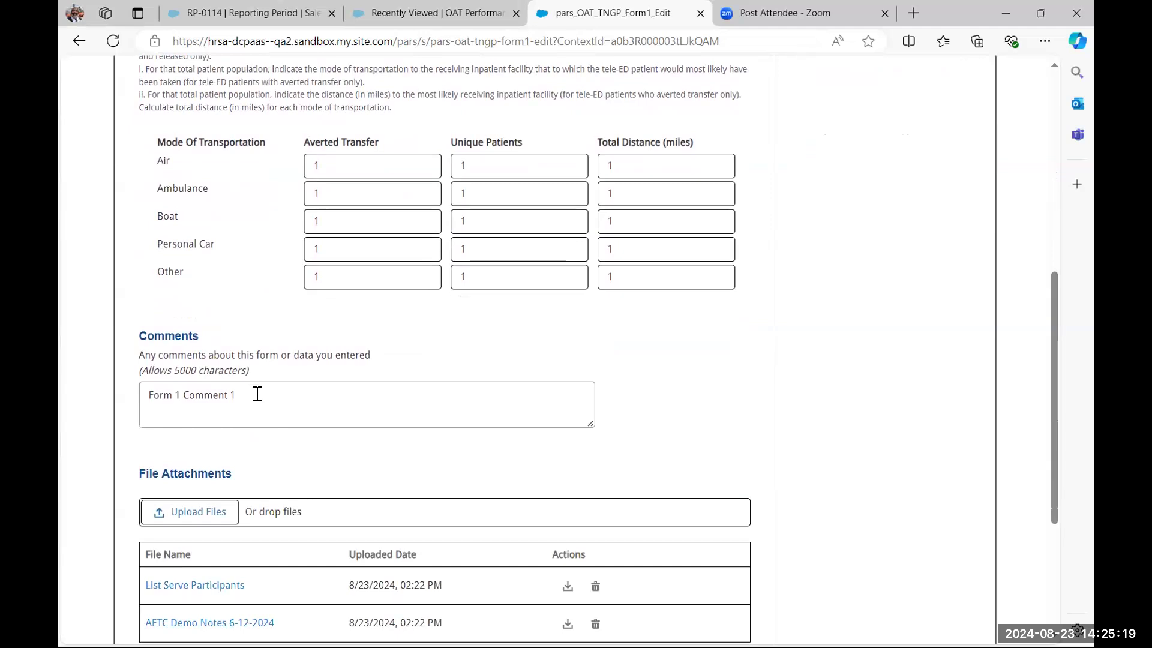
scroll(257, 394, "down", 2)
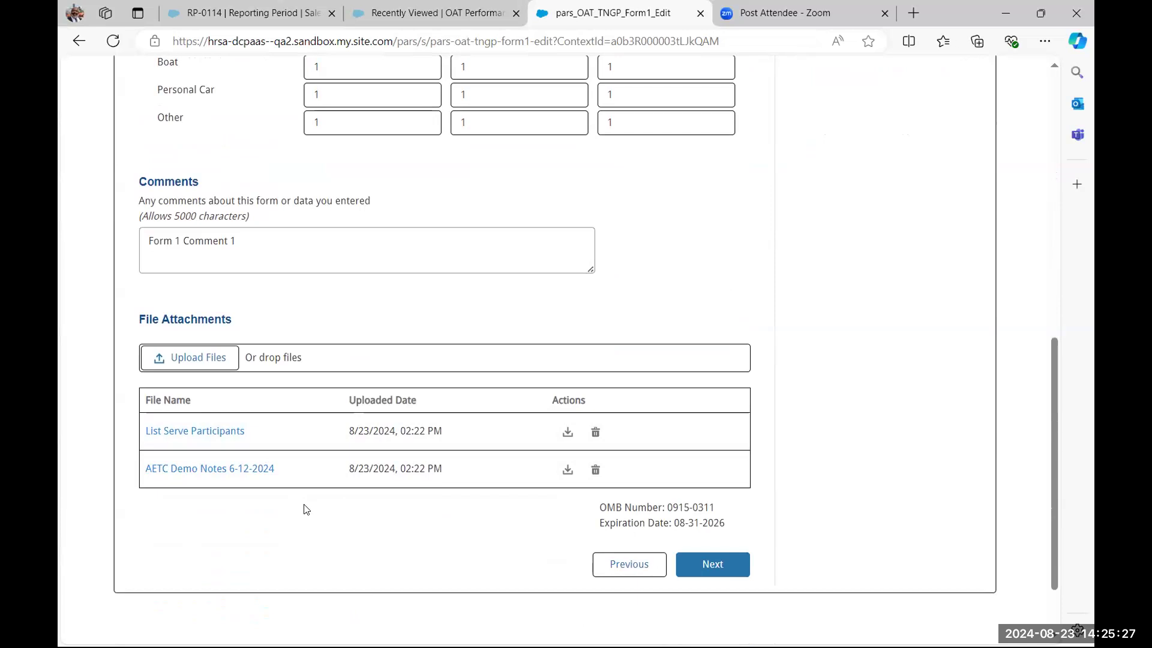
left_click(706, 569)
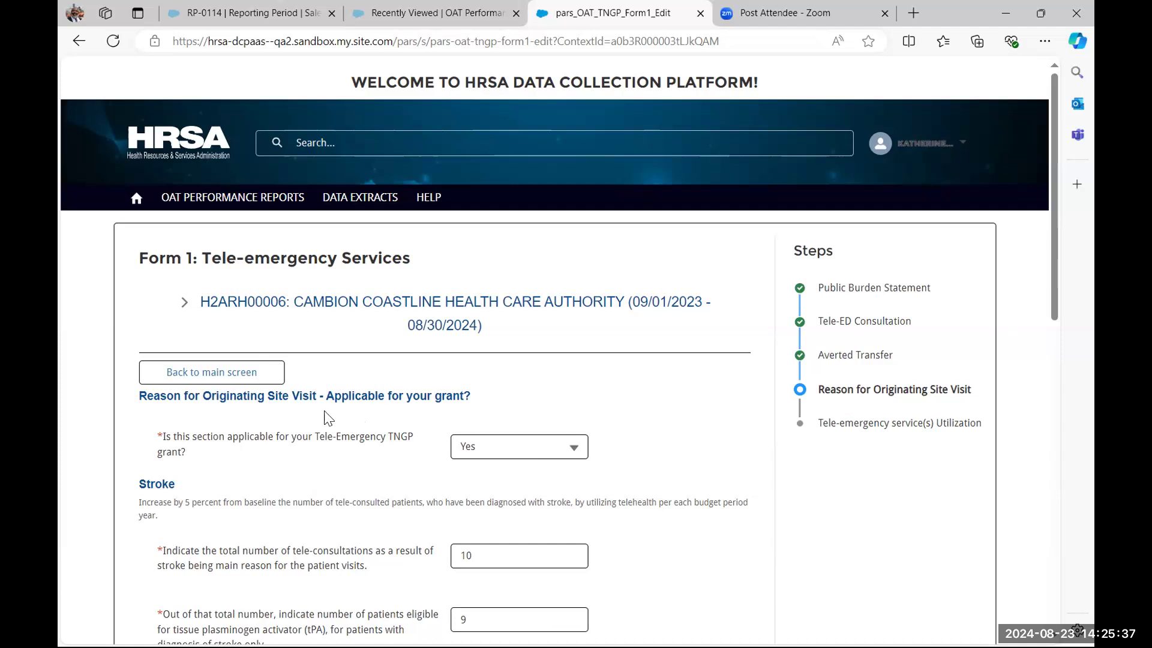
Step: Review the Stroke and Mental/Behavioral Health entries, and continue to the Tele-emergency service(s) Utilization section
scroll(326, 416, "down", 3)
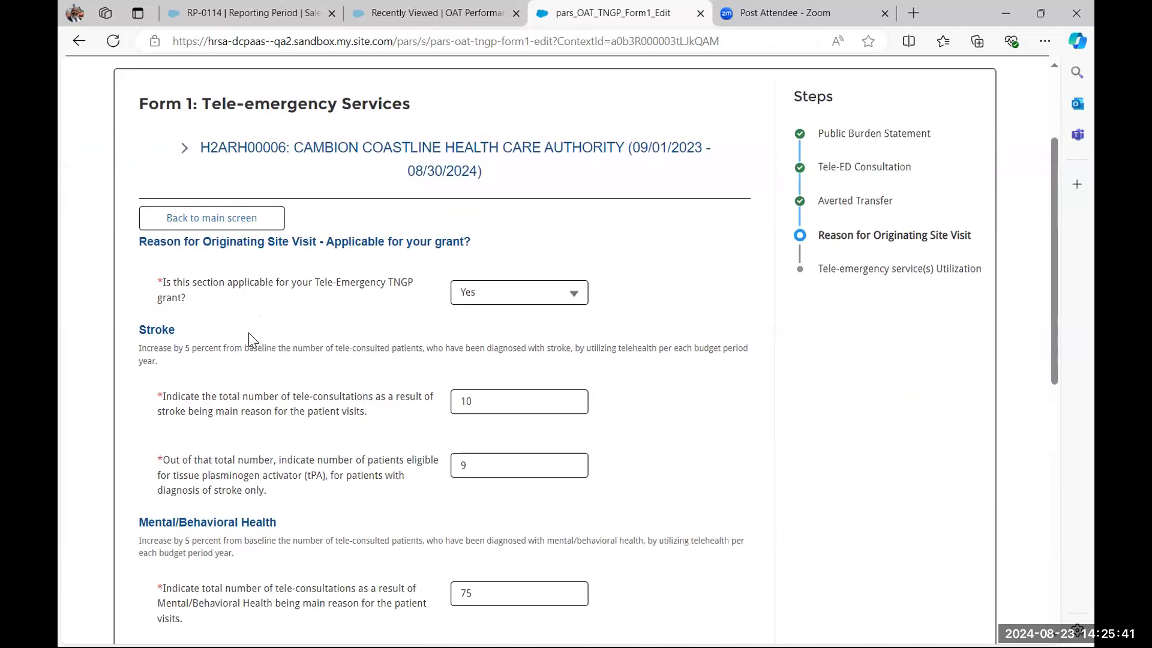
scroll(246, 323, "down", 1)
scroll(246, 316, "down", 1)
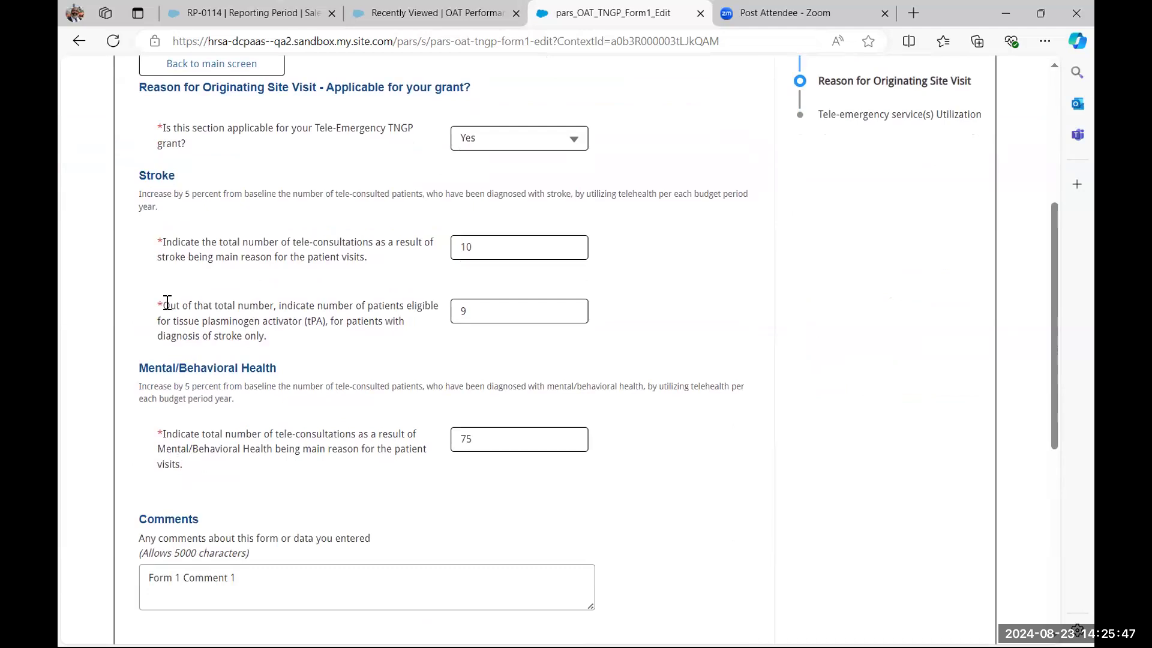
scroll(325, 336, "down", 1)
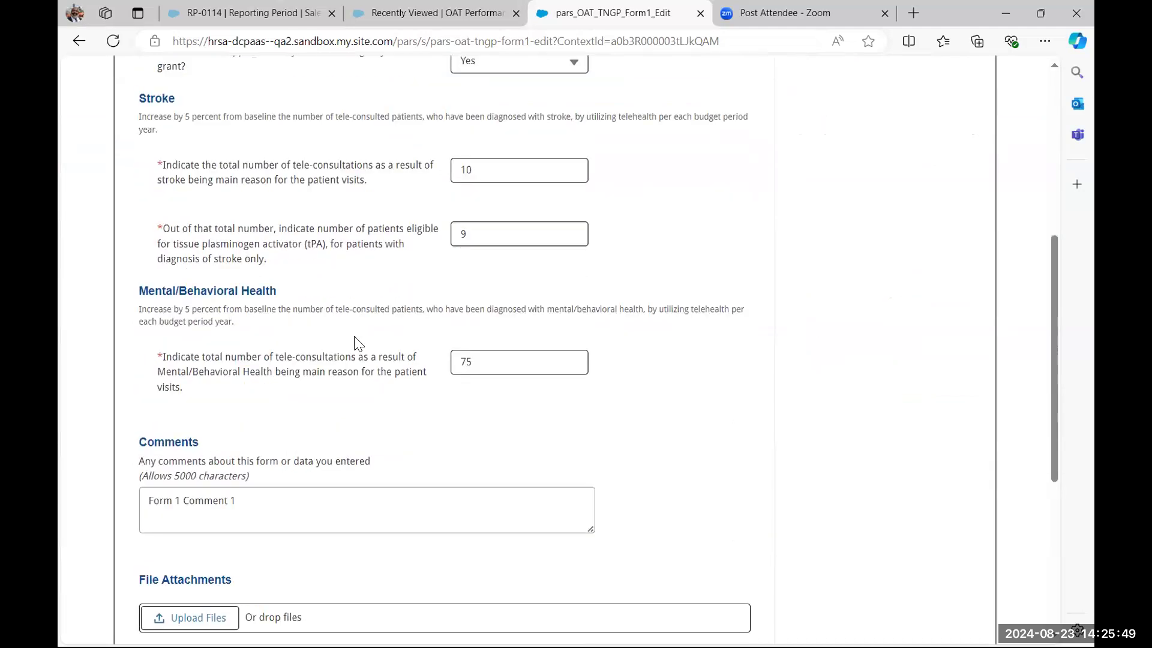
scroll(294, 390, "down", 4)
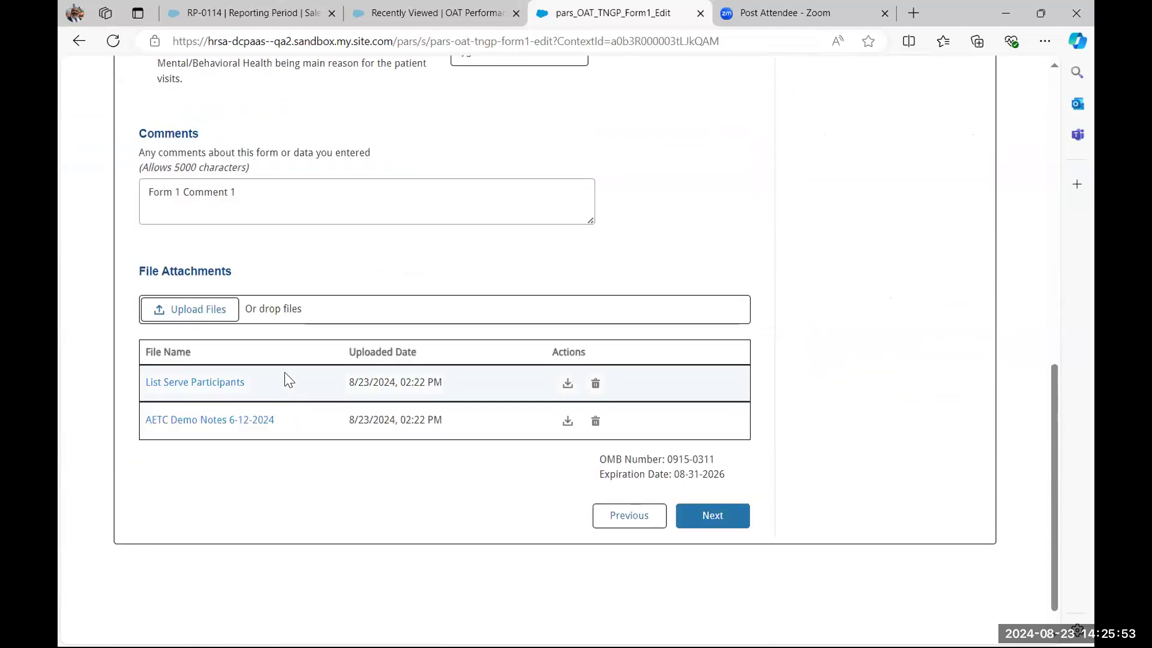
left_click(726, 516)
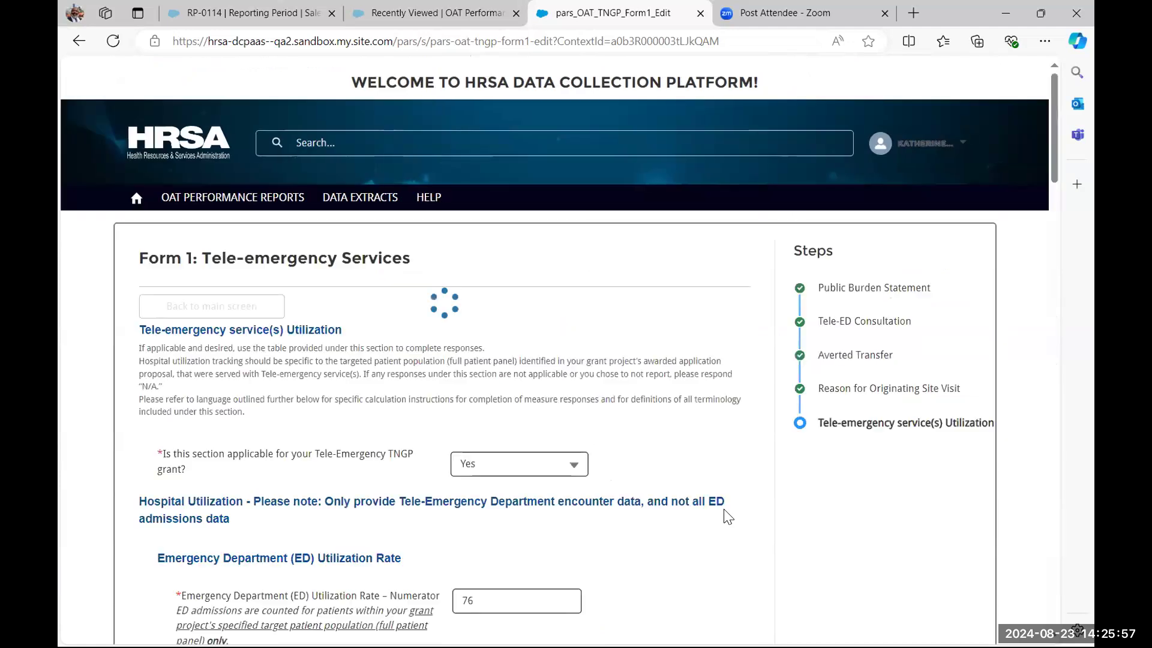
Step: Review the ED utilization and re-admission rate entries through to the attachments, and finish Form 1 to return to the report's form list
scroll(328, 405, "down", 3)
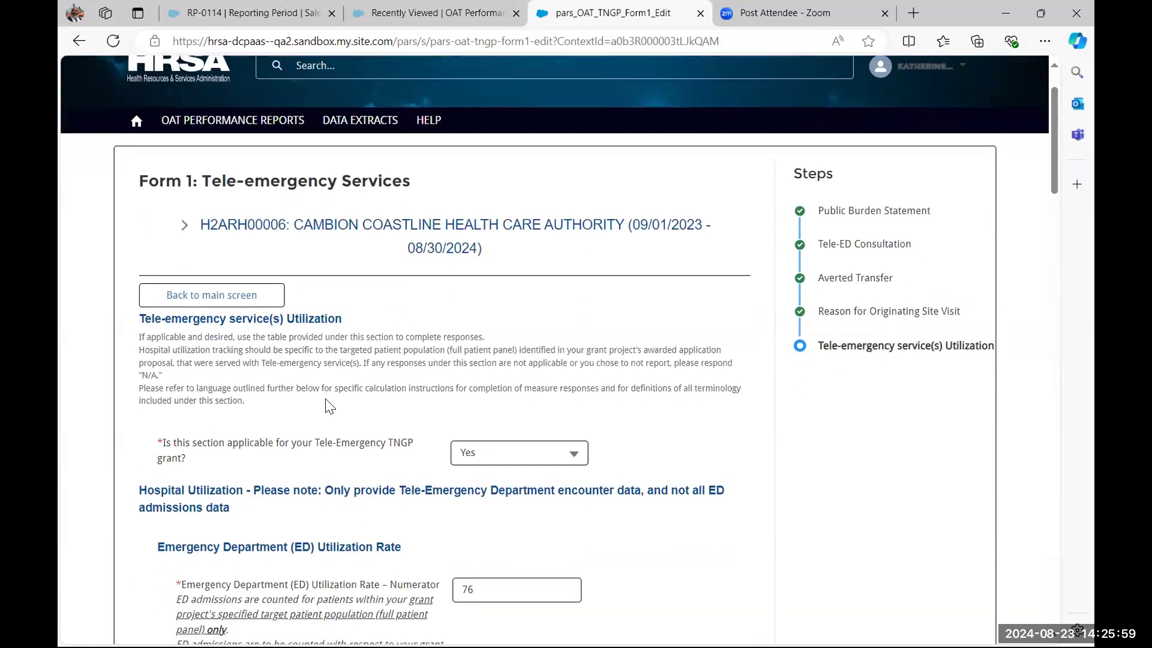
scroll(246, 384, "down", 3)
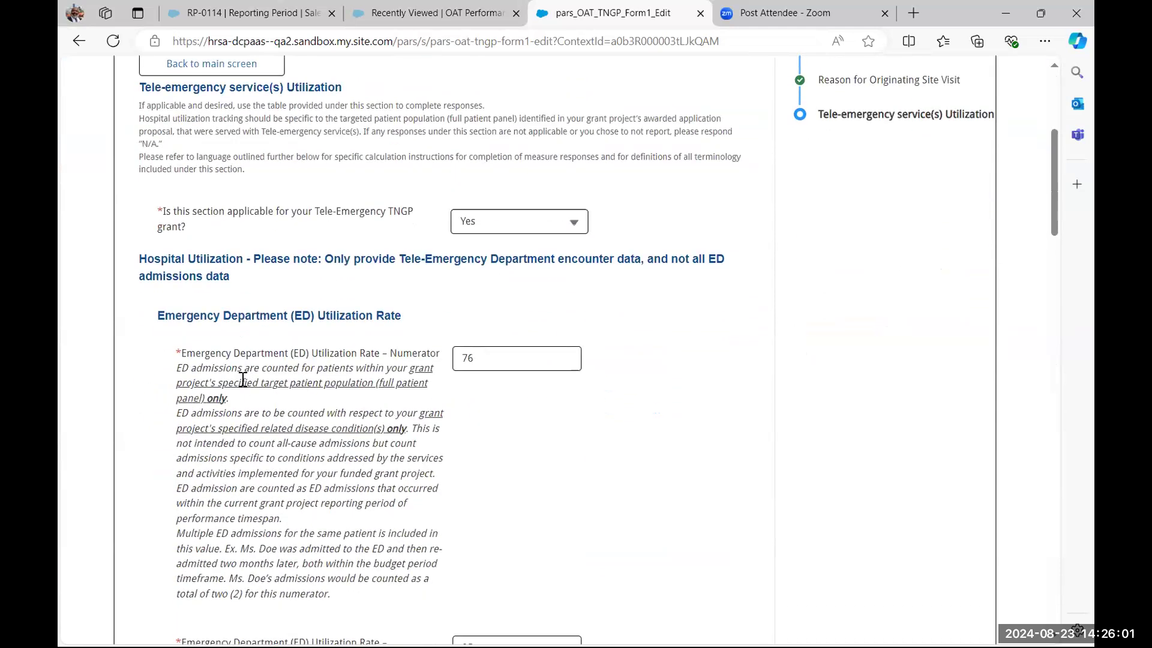
scroll(242, 369, "down", 3)
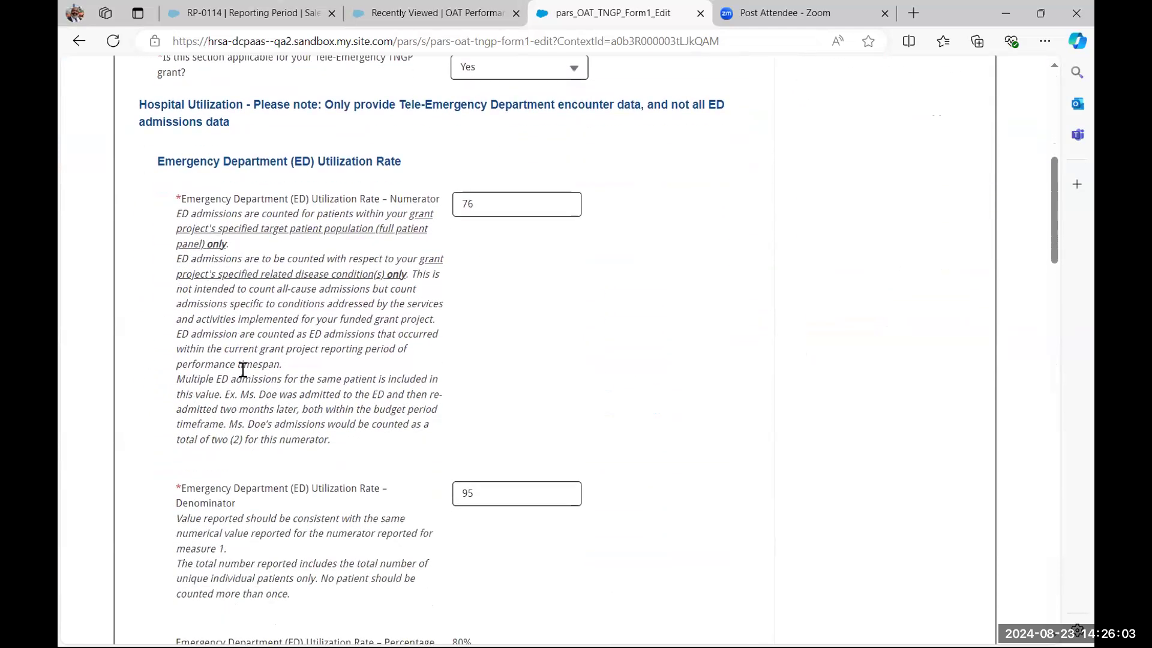
scroll(271, 347, "down", 2)
scroll(367, 411, "down", 4)
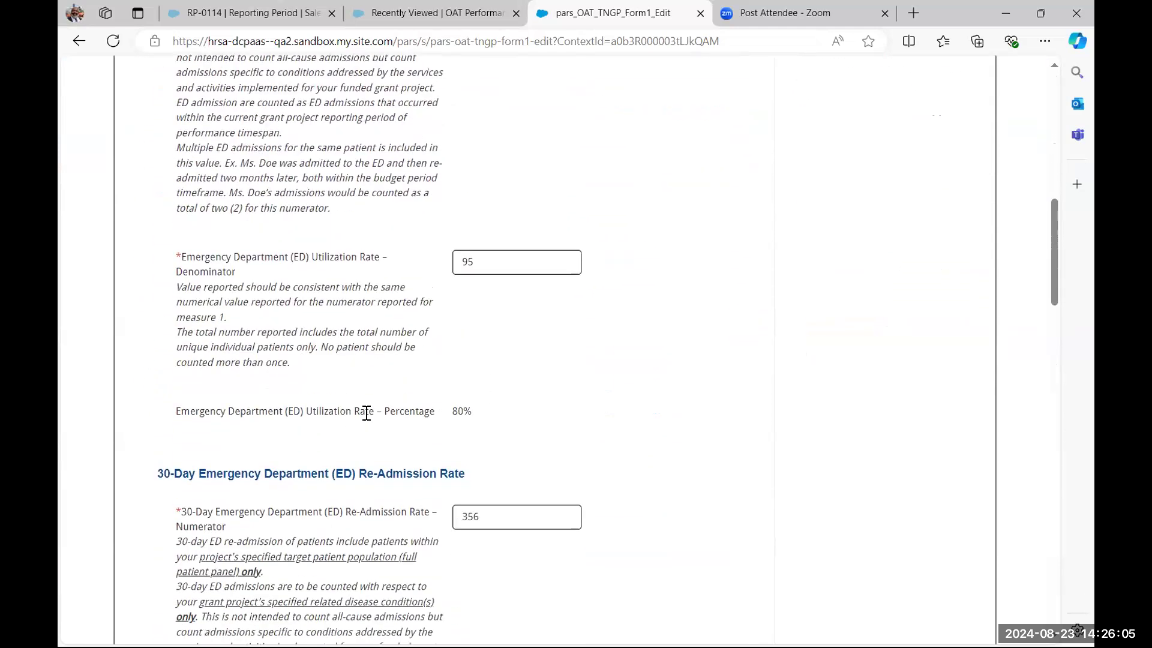
scroll(366, 412, "down", 13)
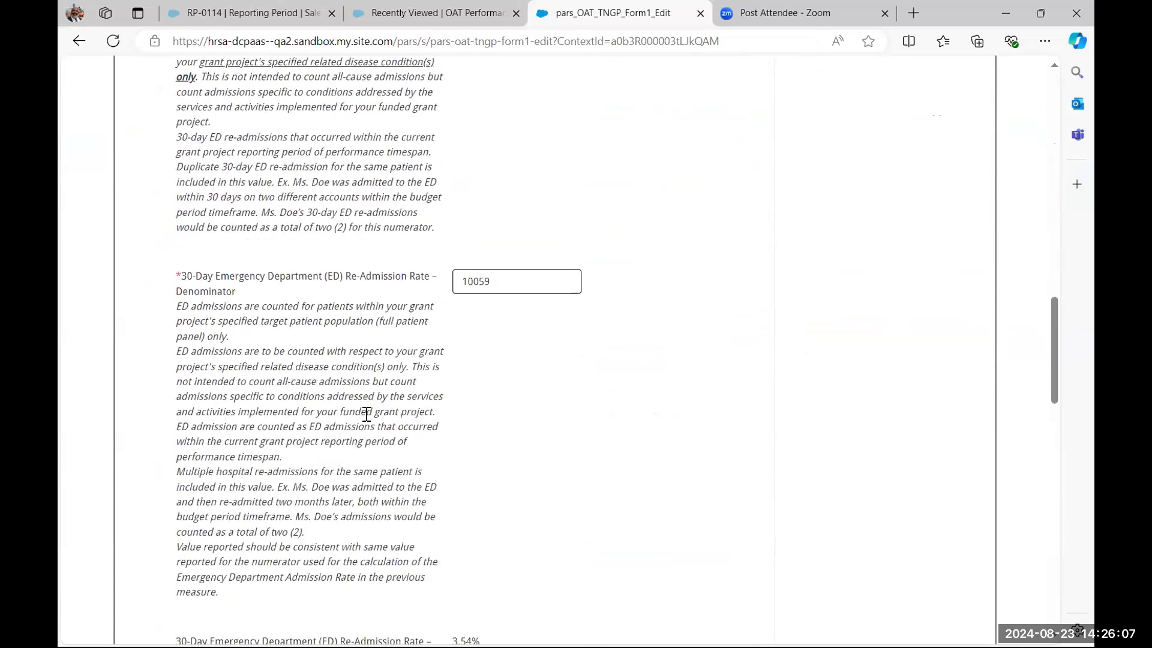
scroll(367, 414, "down", 4)
scroll(367, 414, "up", 1)
scroll(366, 414, "down", 6)
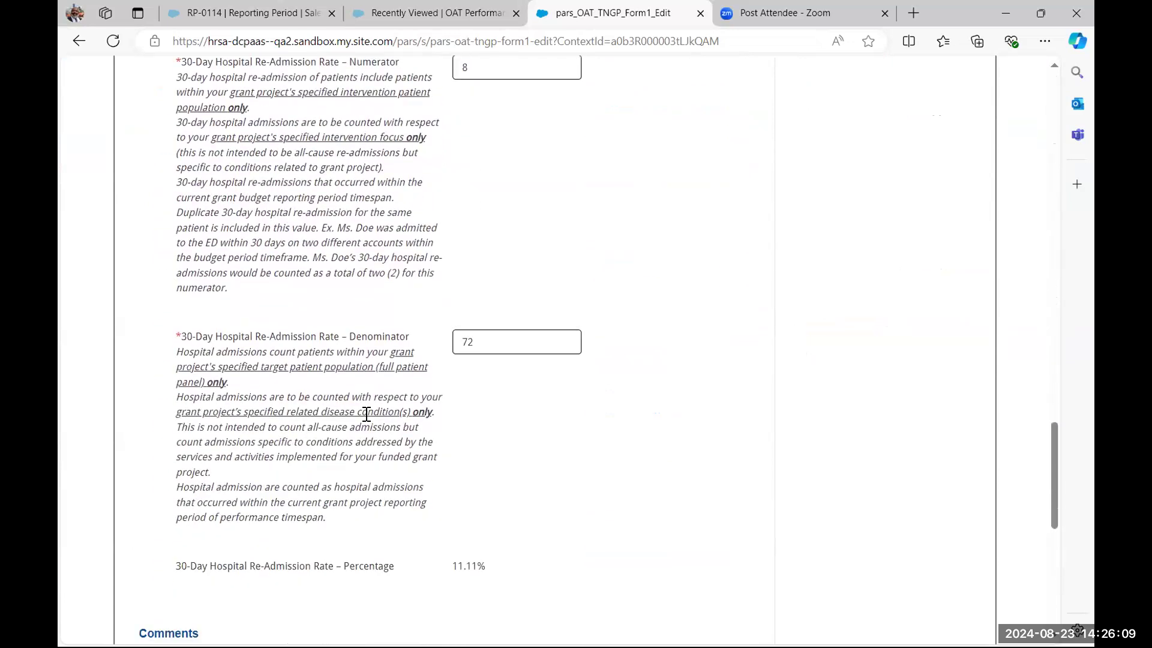
scroll(367, 414, "down", 1)
scroll(454, 420, "down", 4)
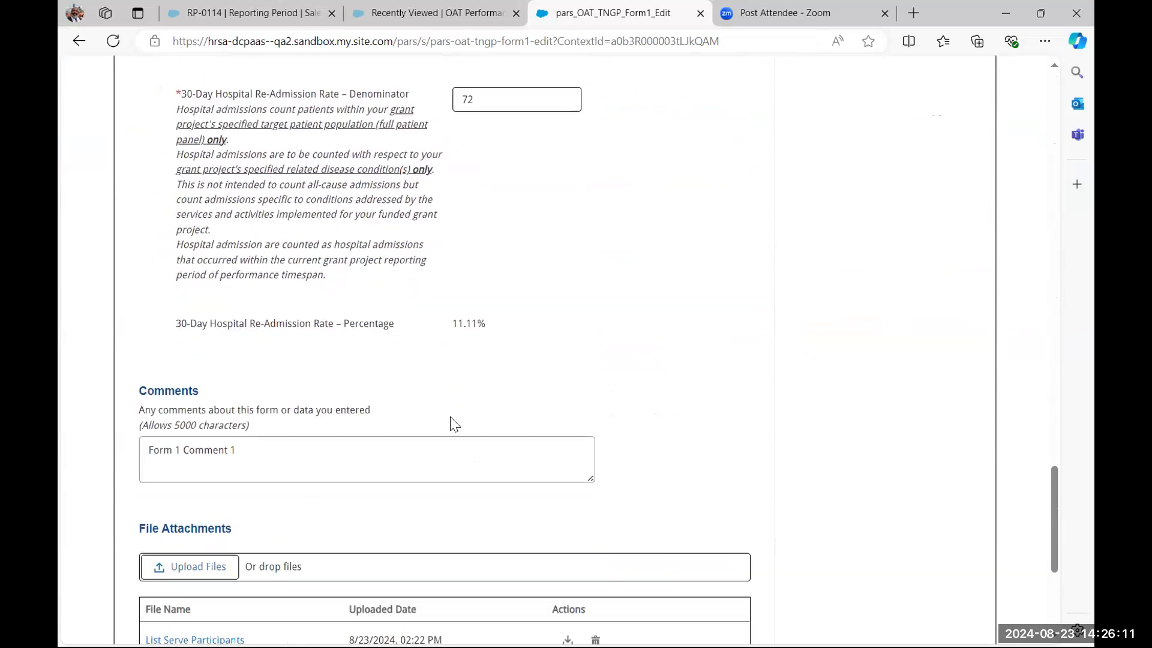
scroll(253, 398, "down", 2)
scroll(253, 401, "down", 3)
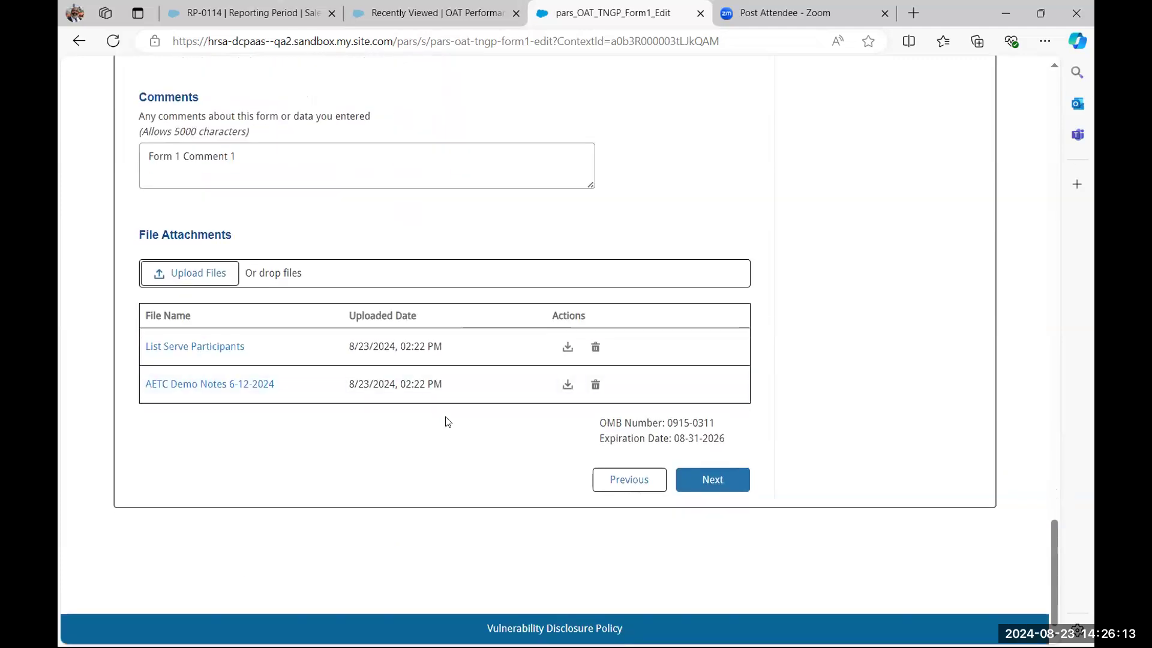
left_click(712, 480)
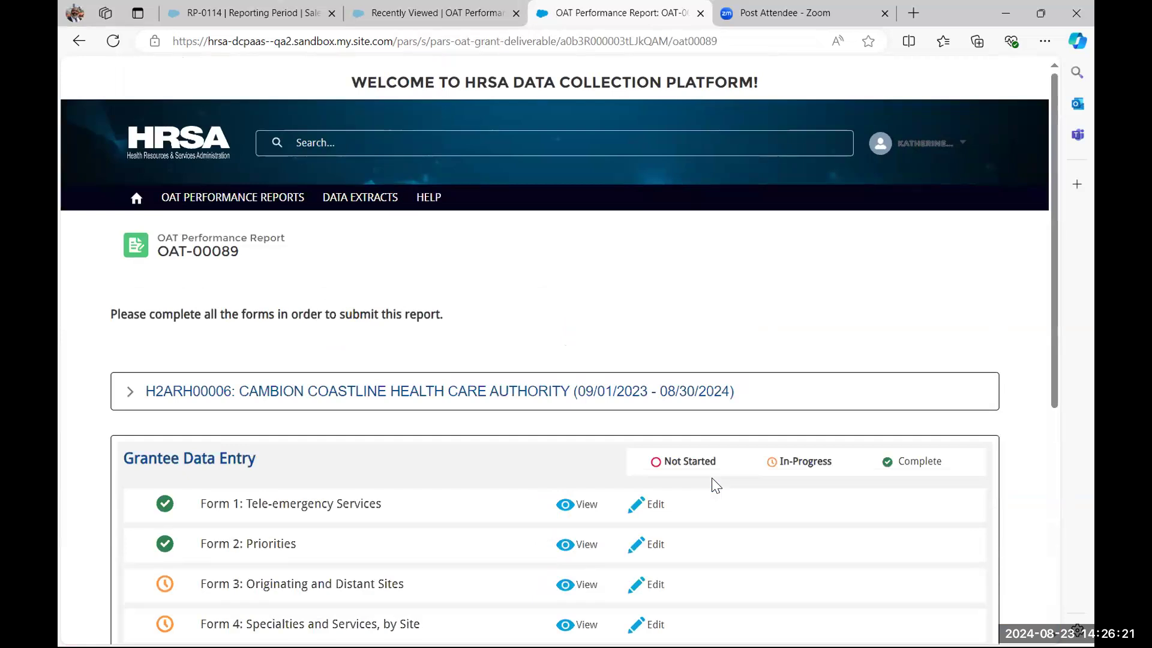
Step: Look over the Grantee Data Entry form list and open Form 2: Priorities for editing
scroll(500, 505, "down", 1)
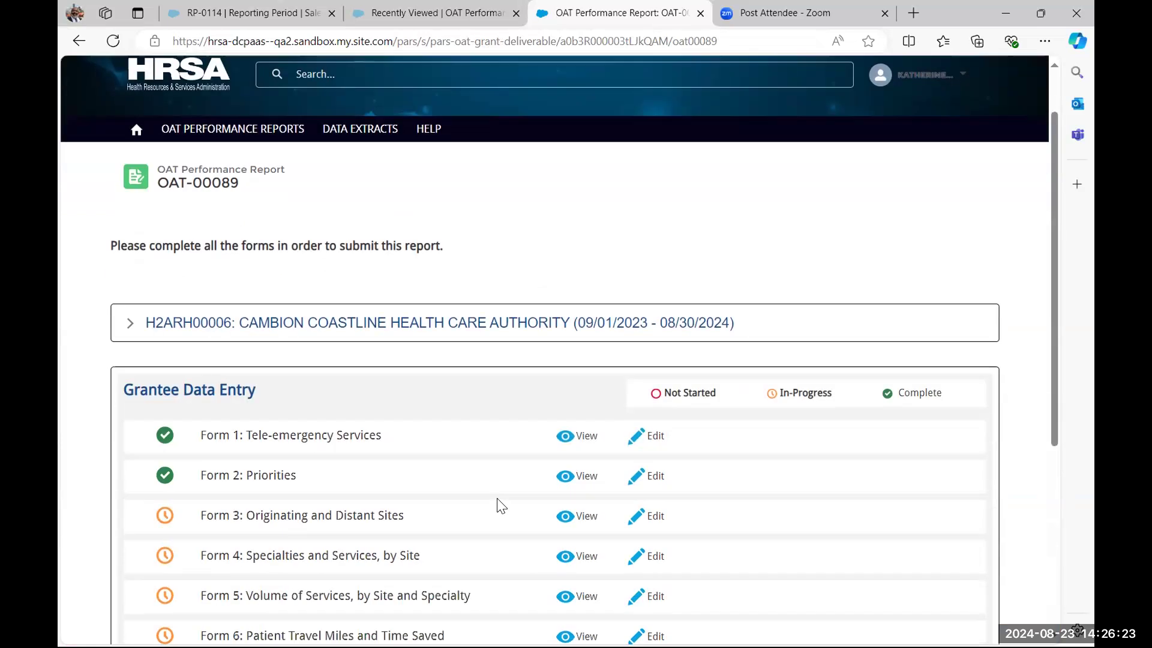
scroll(501, 506, "down", 1)
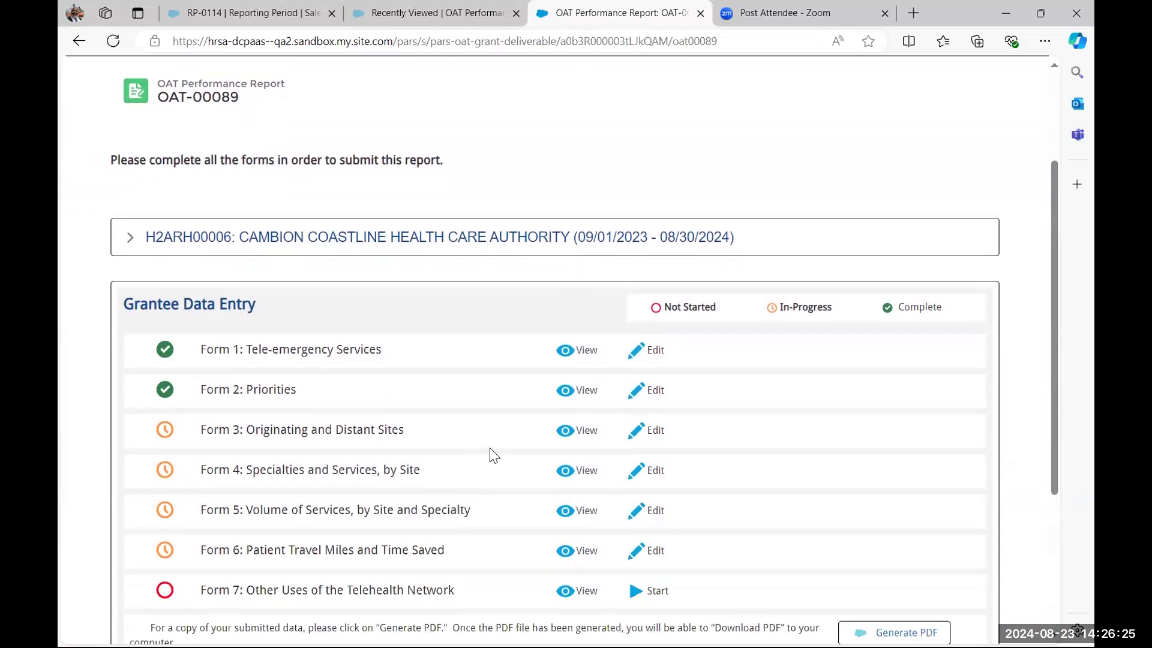
left_click(656, 398)
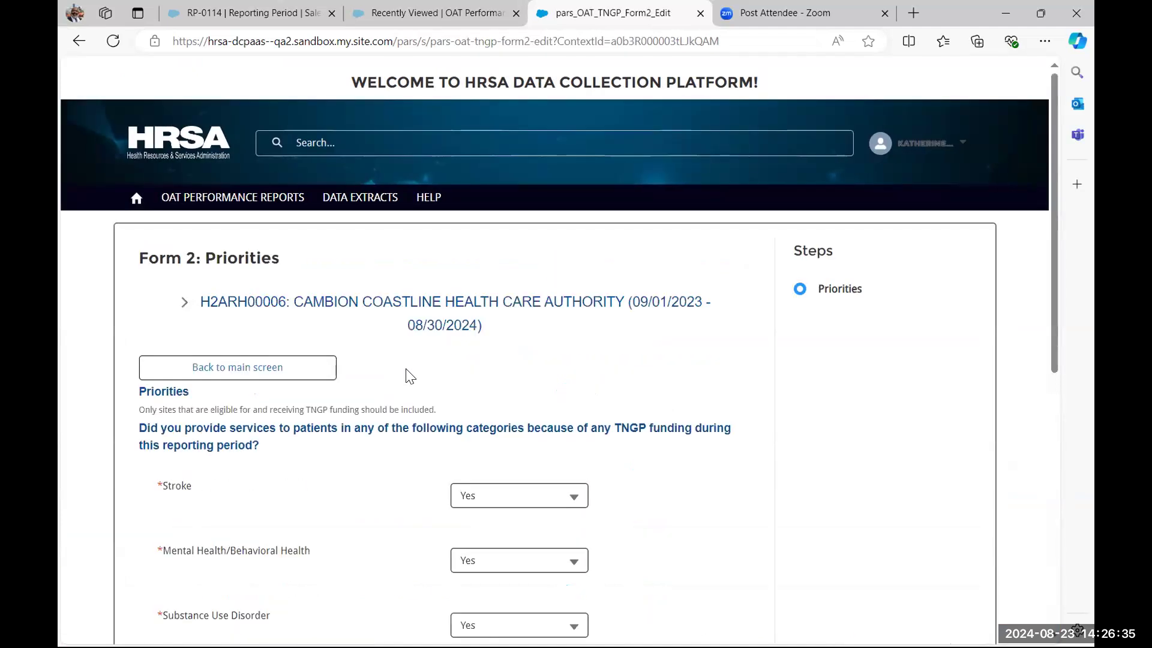
Step: Try to continue with the required Stroke answer on Form 2 cleared, and set it back to Yes
scroll(402, 380, "down", 1)
scroll(393, 393, "down", 1)
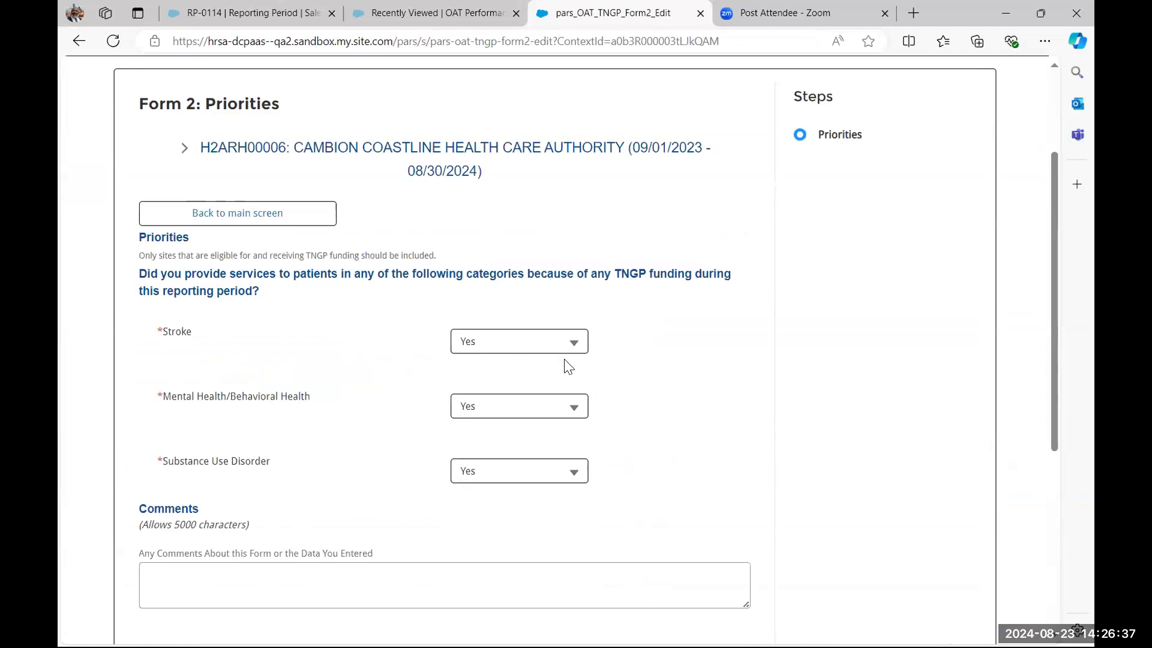
left_click(581, 342)
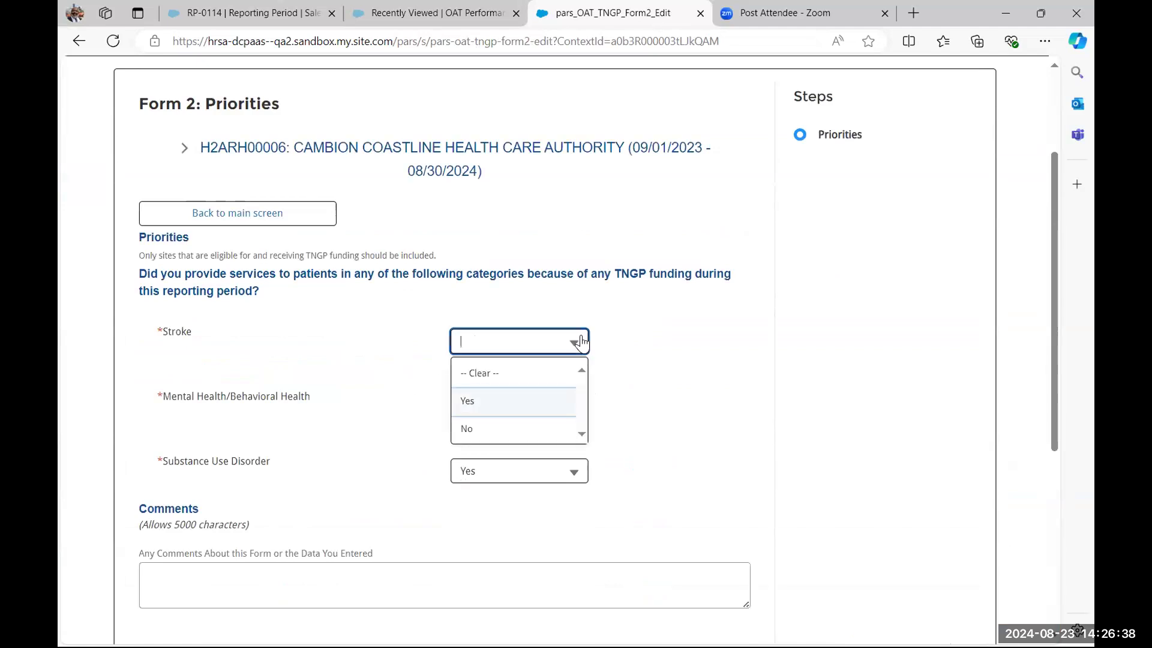
left_click(505, 374)
scroll(767, 378, "down", 3)
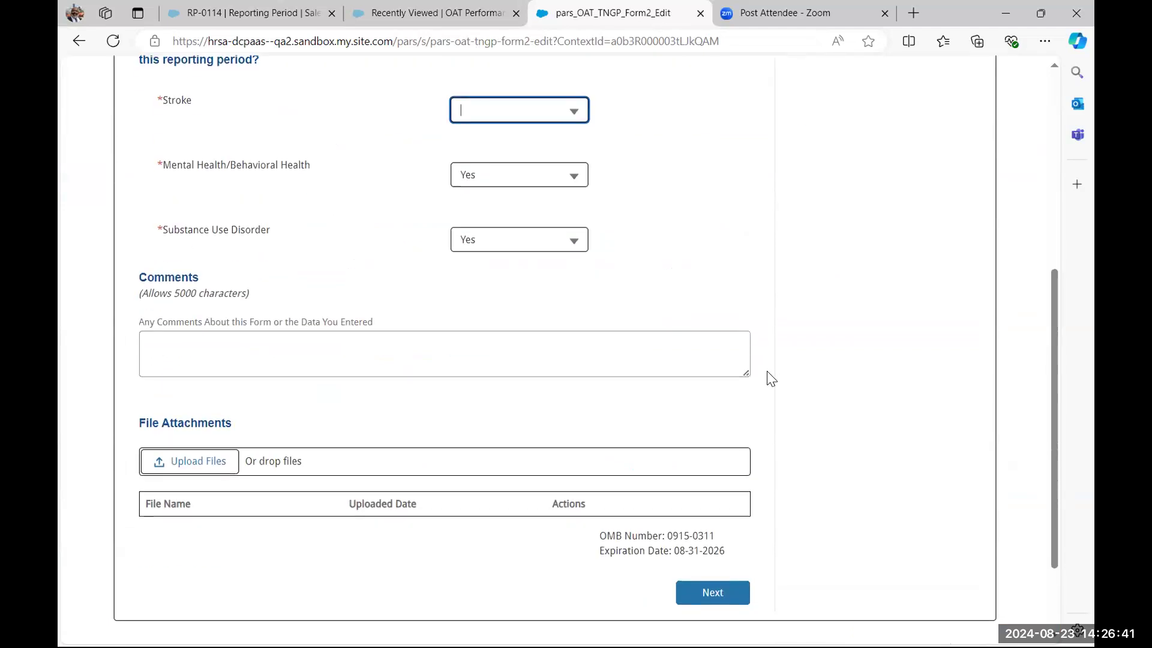
left_click(733, 593)
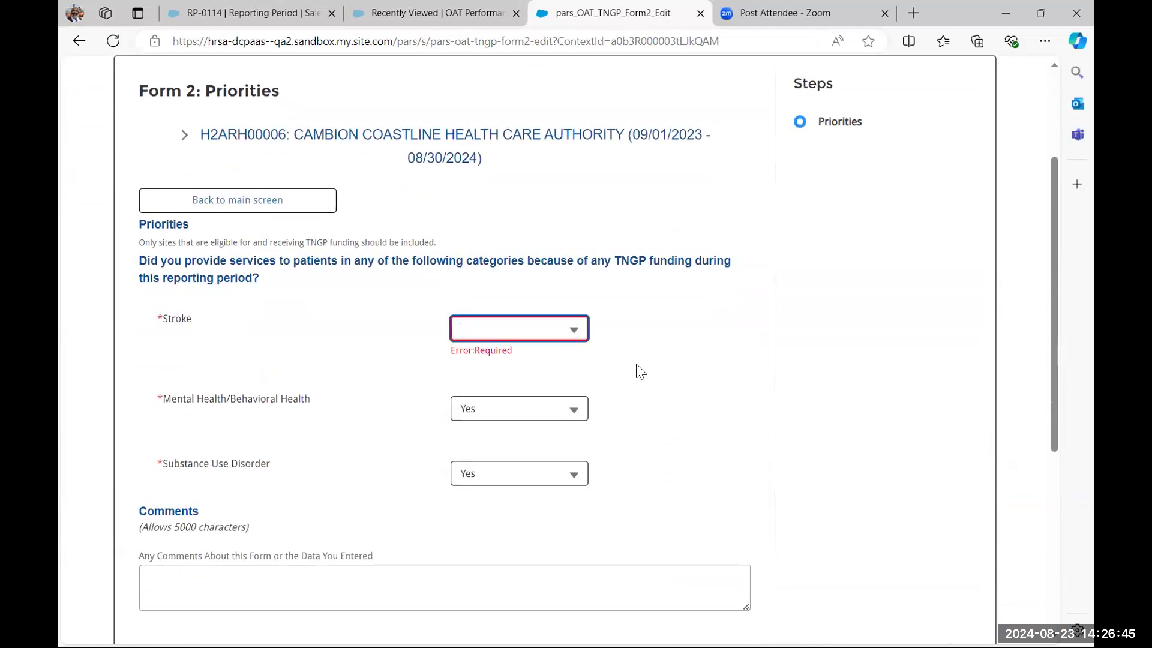
left_click(576, 339)
left_click(493, 398)
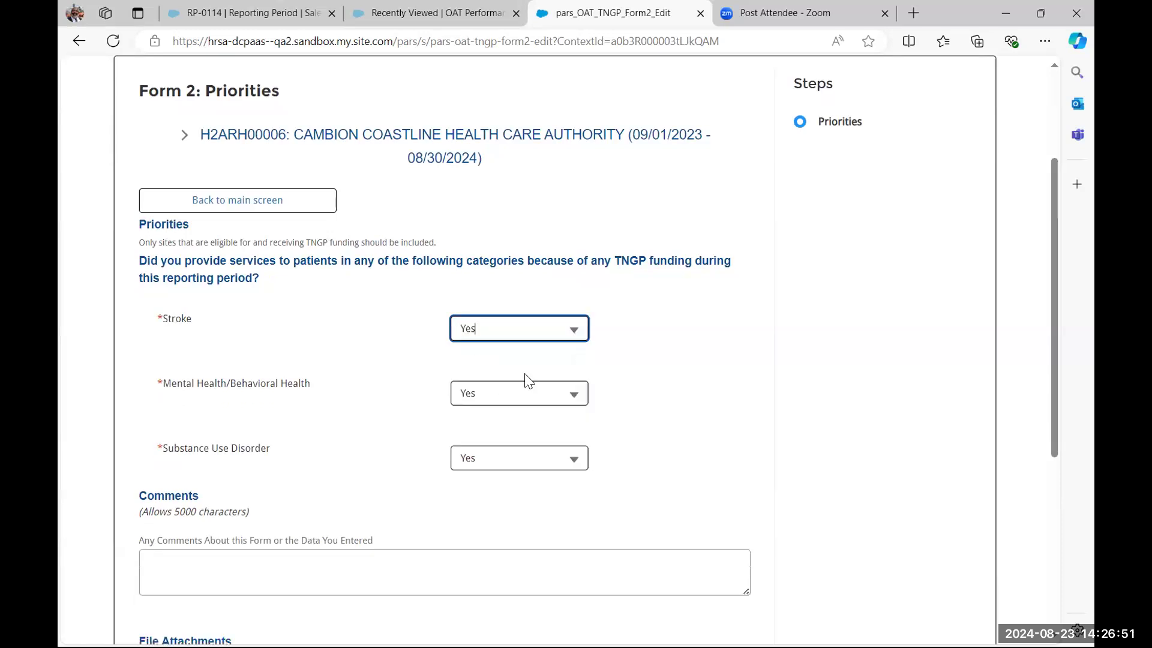
Step: Finish Form 2: Priorities with the current answers and return to the report's form list
left_click(645, 363)
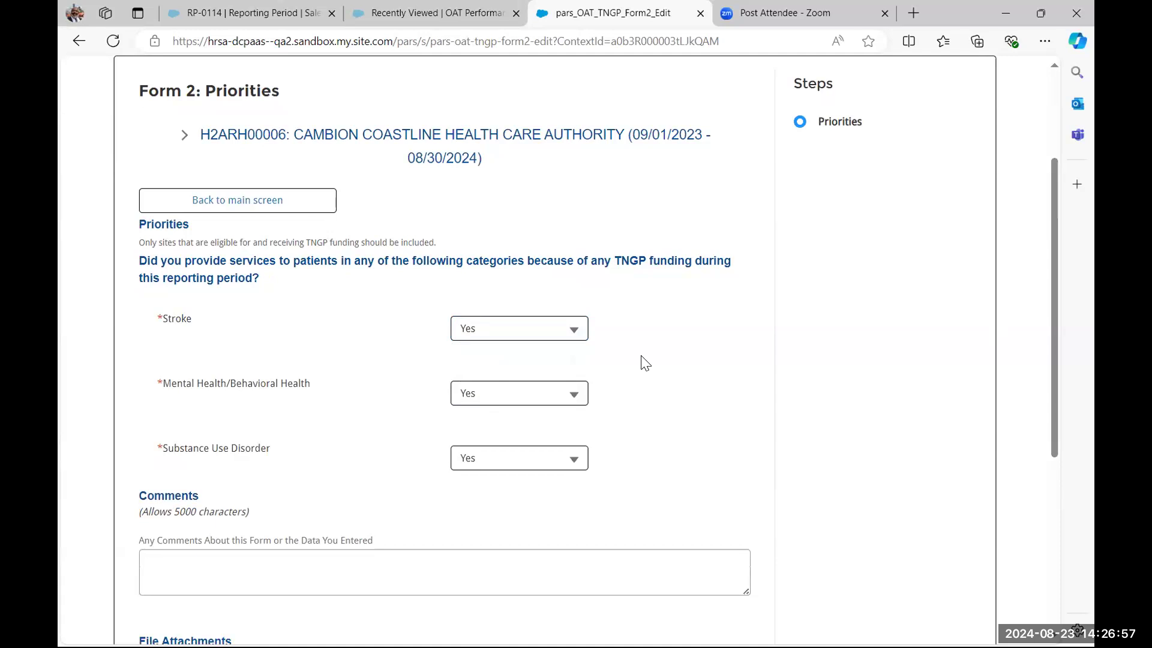
scroll(644, 362, "down", 3)
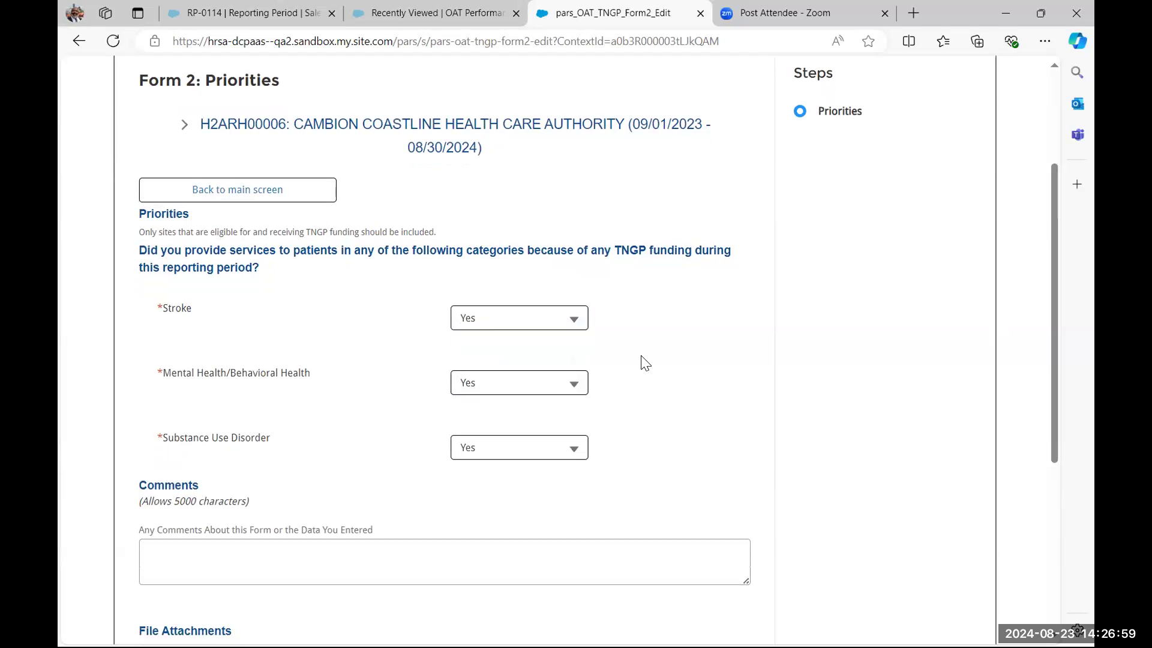
scroll(645, 363, "down", 3)
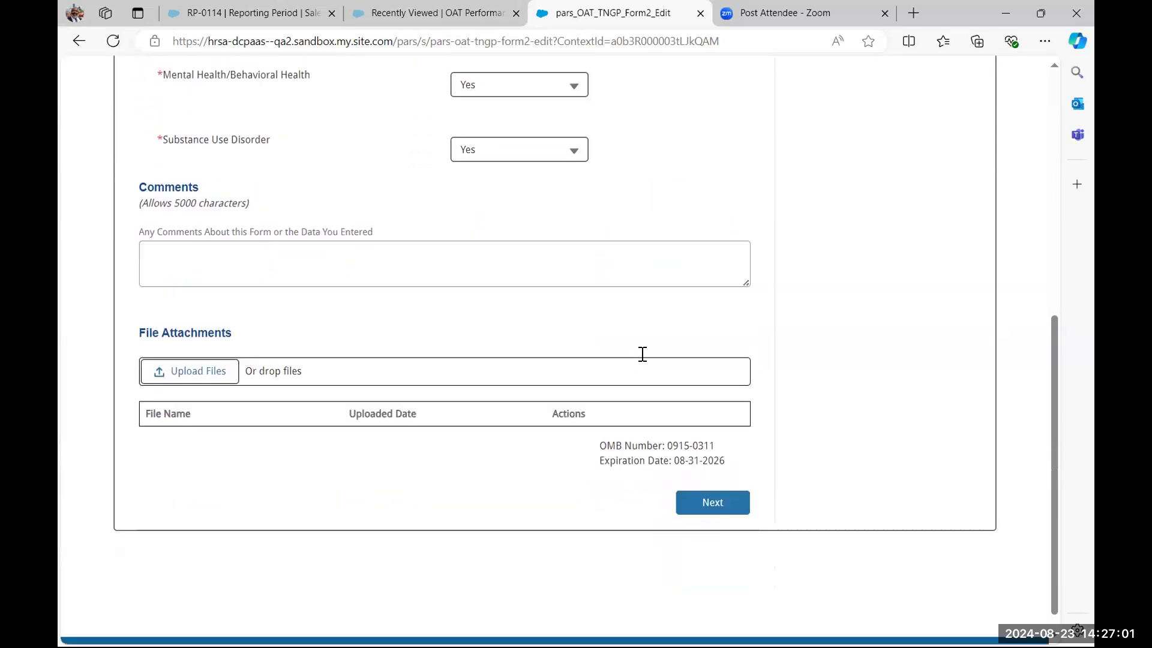
left_click(719, 510)
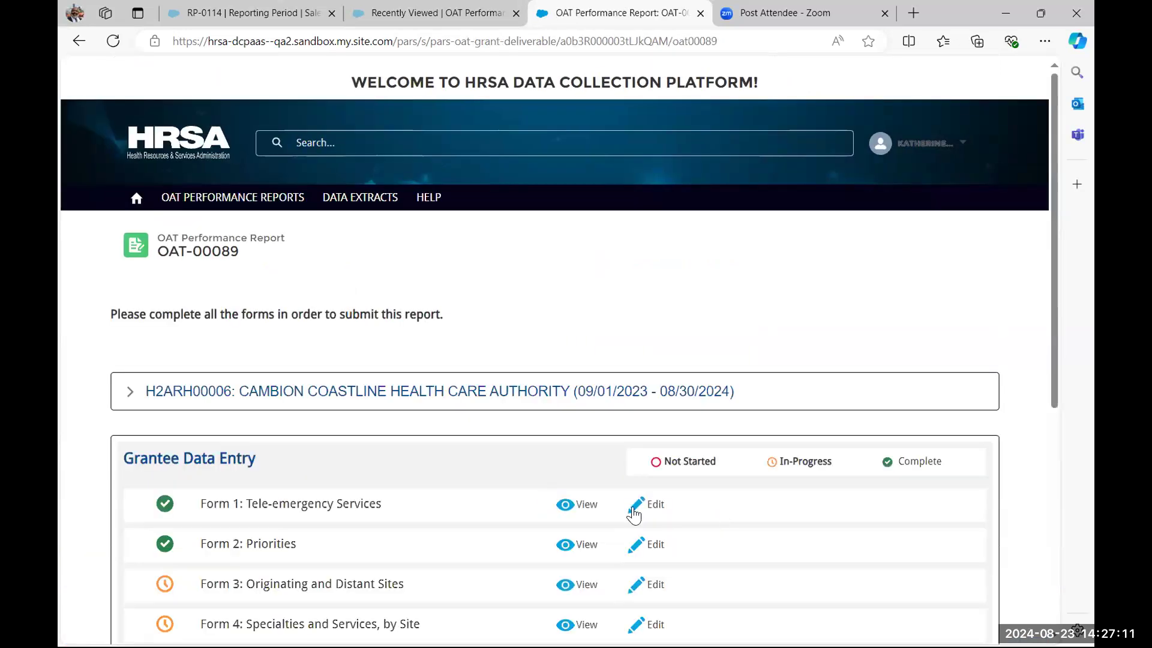
Step: Open Form 3: Originating and Distant Sites for editing from the Grantee Data Entry list
scroll(438, 460, "down", 2)
scroll(440, 461, "down", 3)
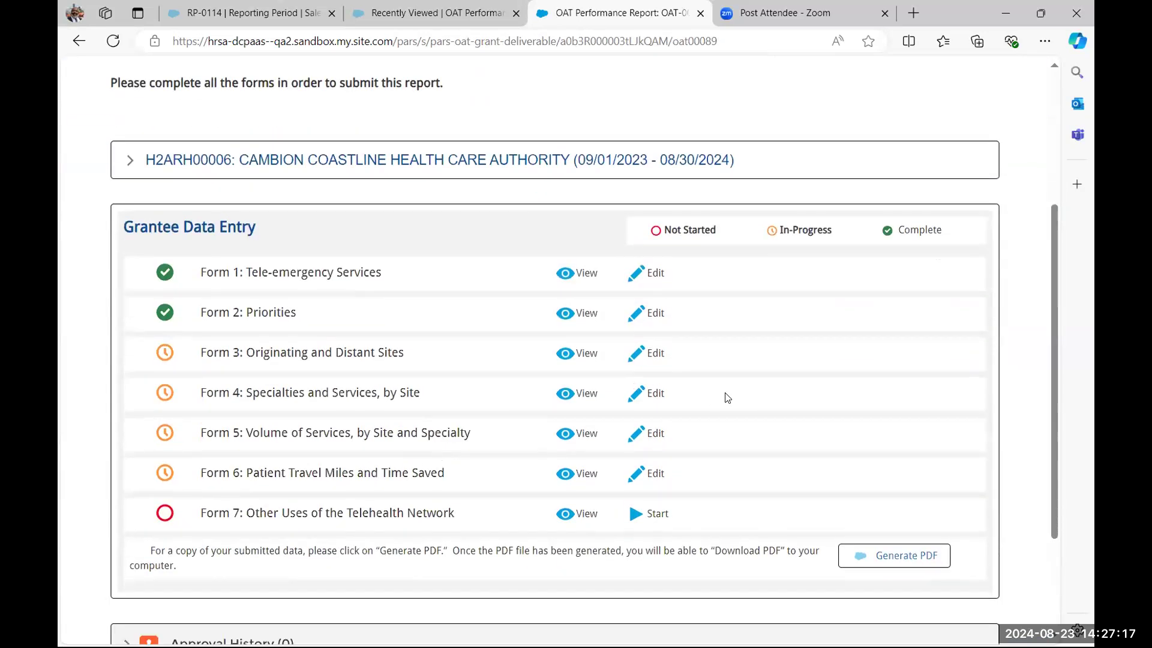
left_click(654, 357)
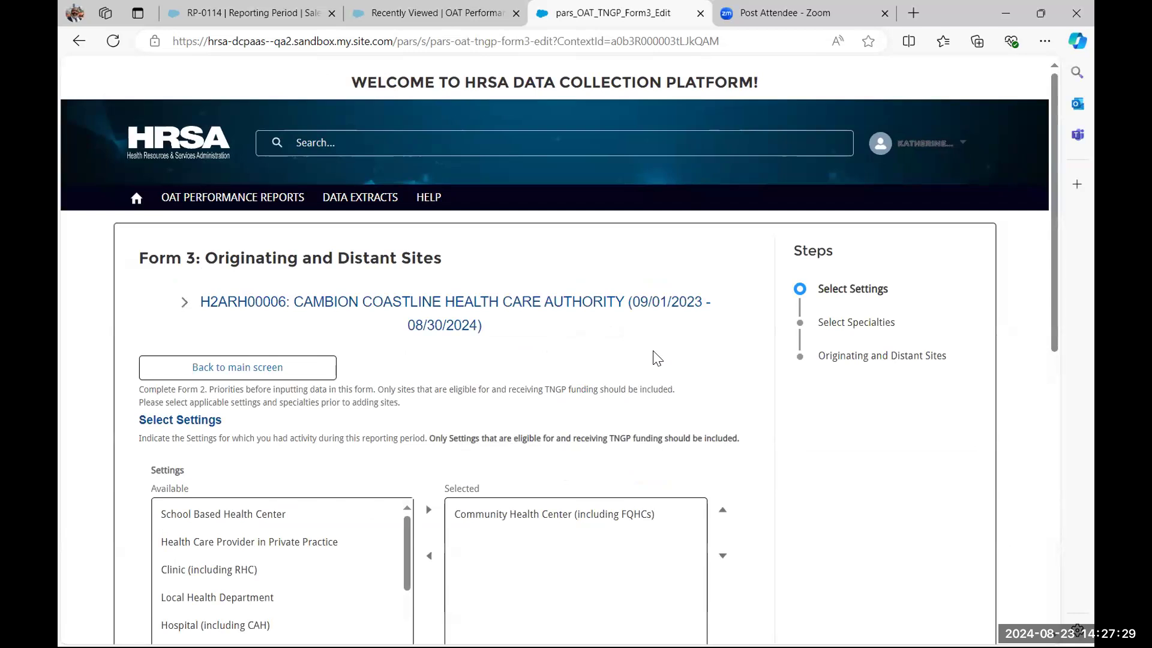
Step: Add Clinic (including RHC) and Hospital (including CAH) together to the selected settings on Form 3
scroll(339, 402, "down", 1)
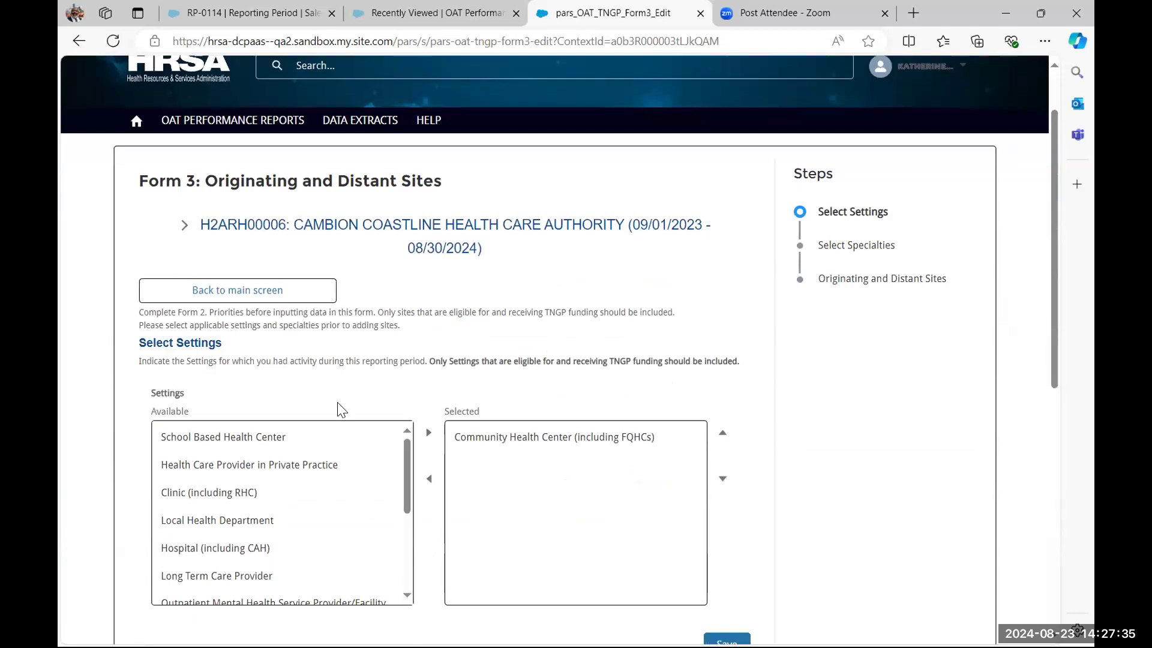
scroll(341, 409, "down", 1)
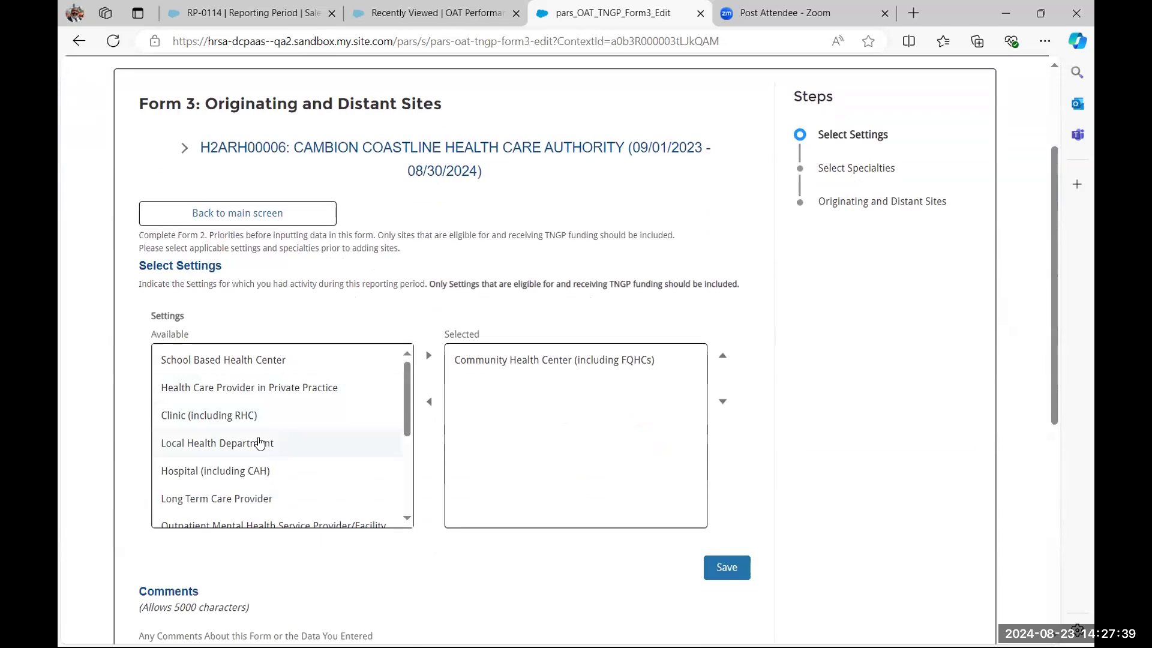
left_click(223, 418)
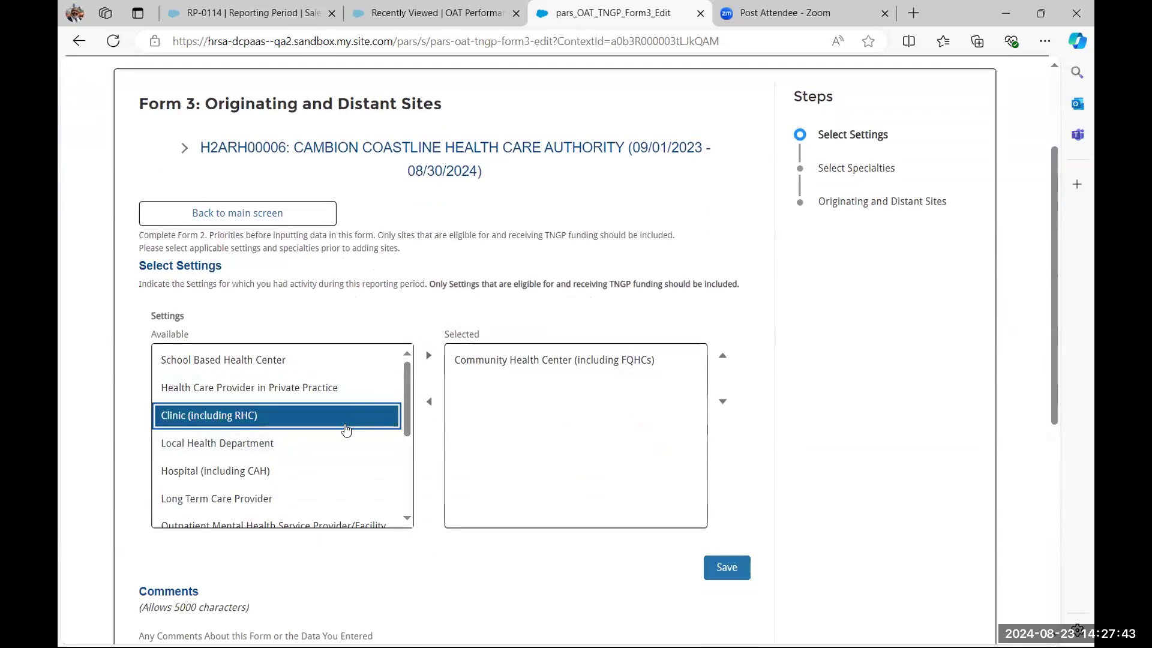
left_click(194, 477, "ctrl")
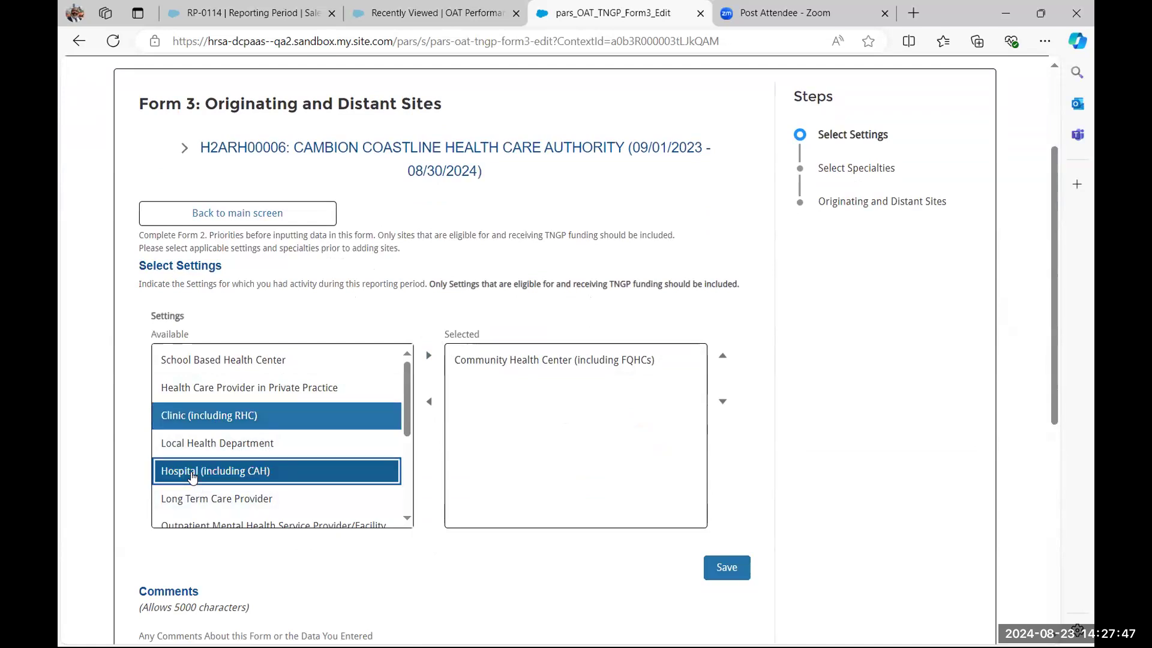
left_click(429, 355)
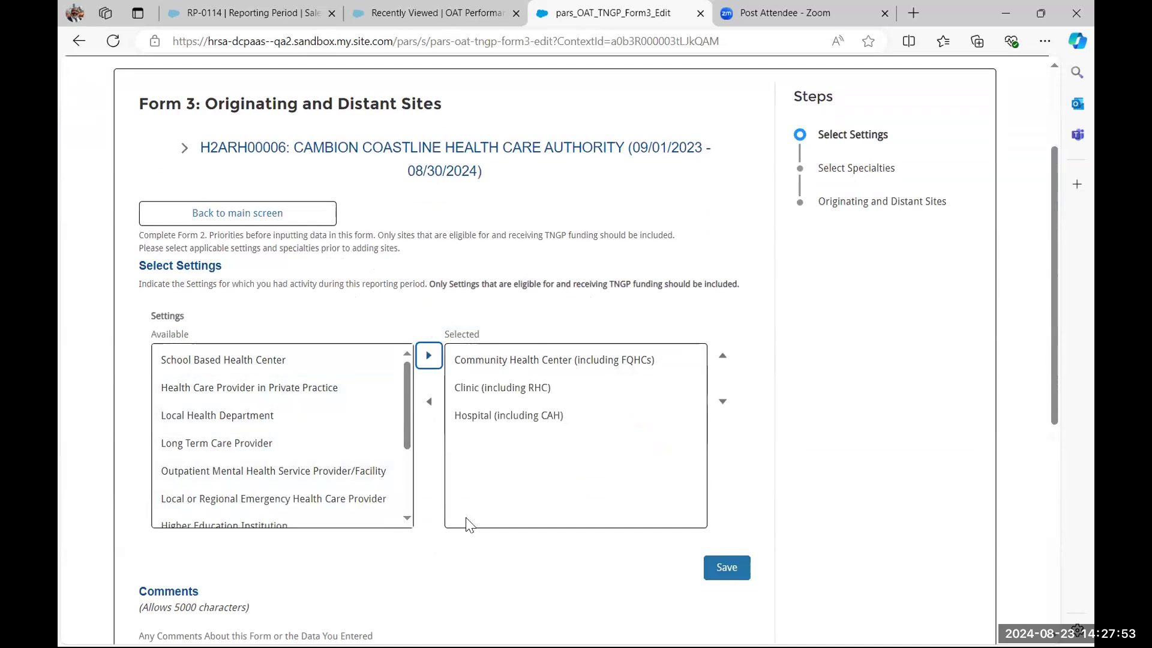
Step: Remove Community Health Center (including FQHCs) from the selected settings and add it back
scroll(469, 525, "down", 1)
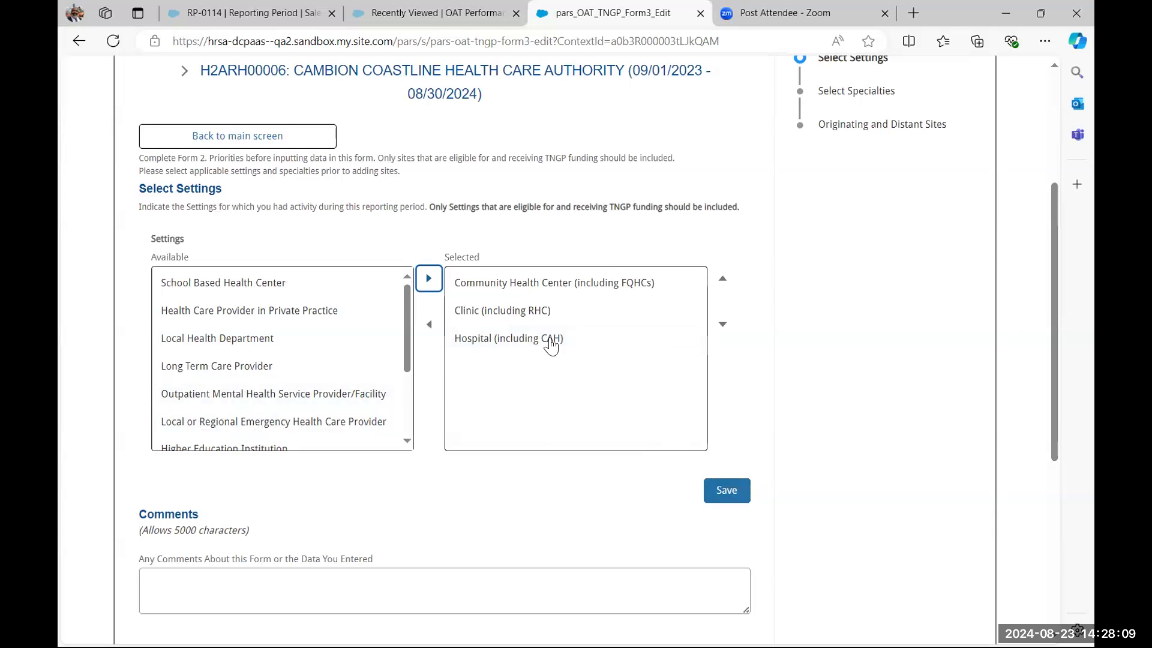
left_click(557, 282)
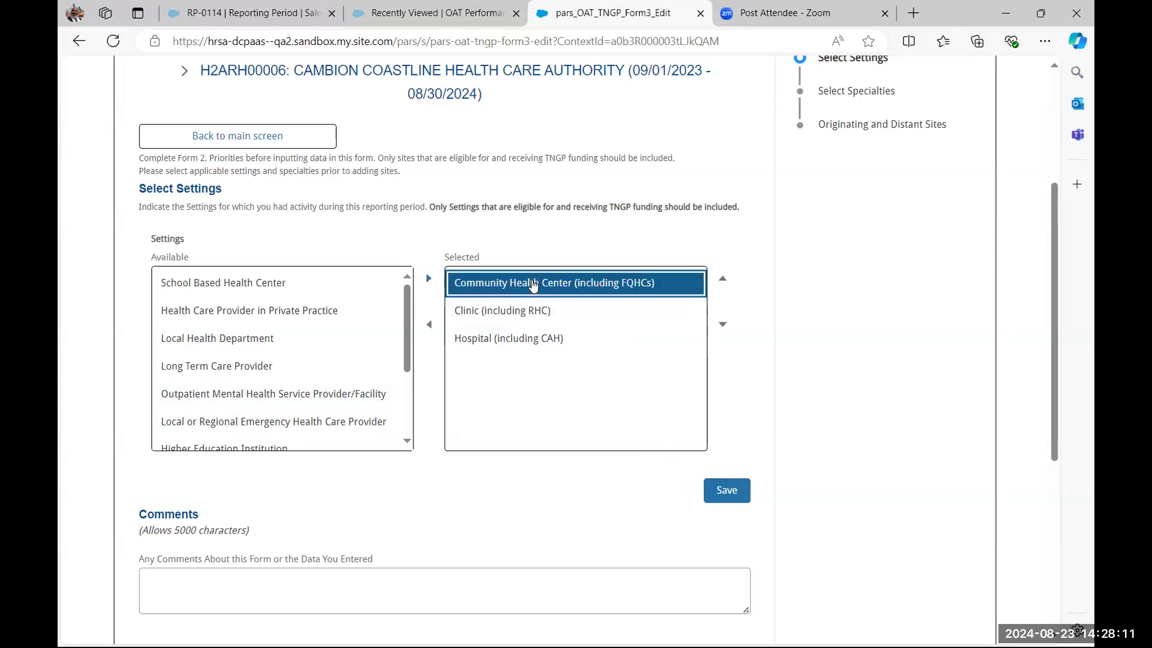
left_click(429, 327)
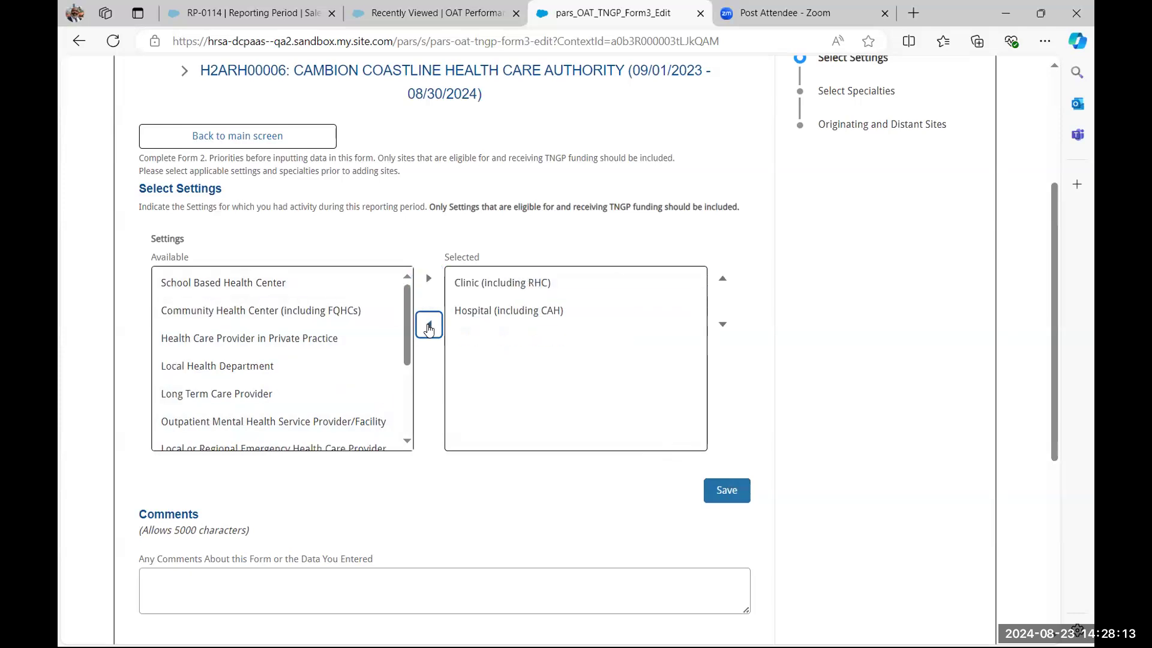
left_click(246, 310)
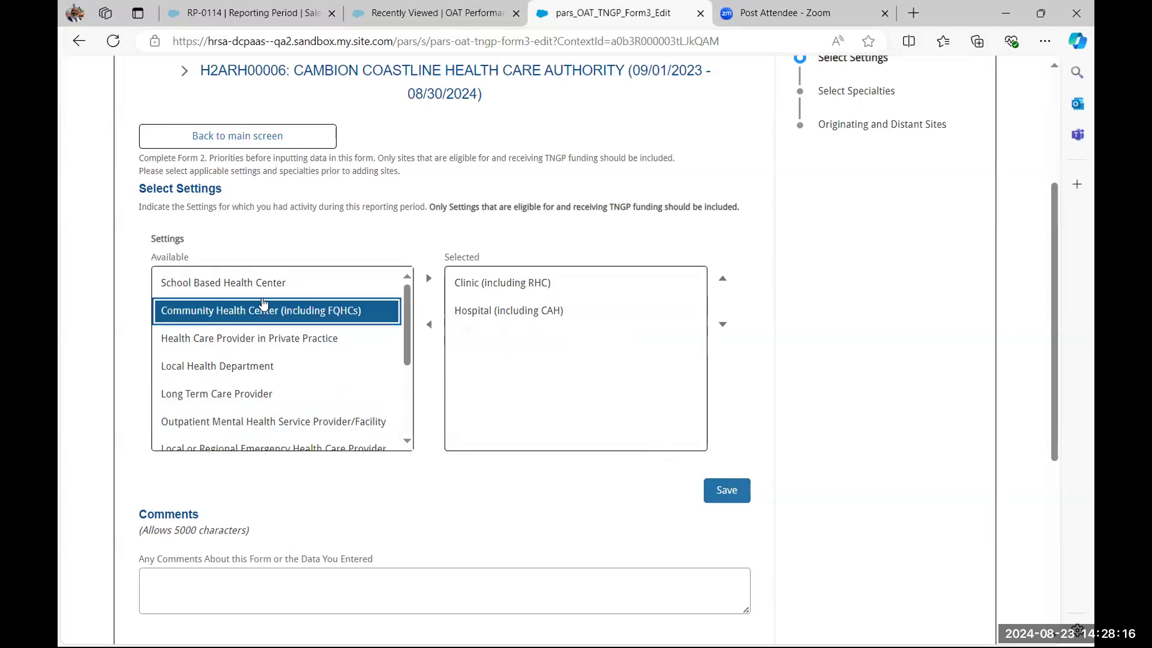
left_click(438, 286)
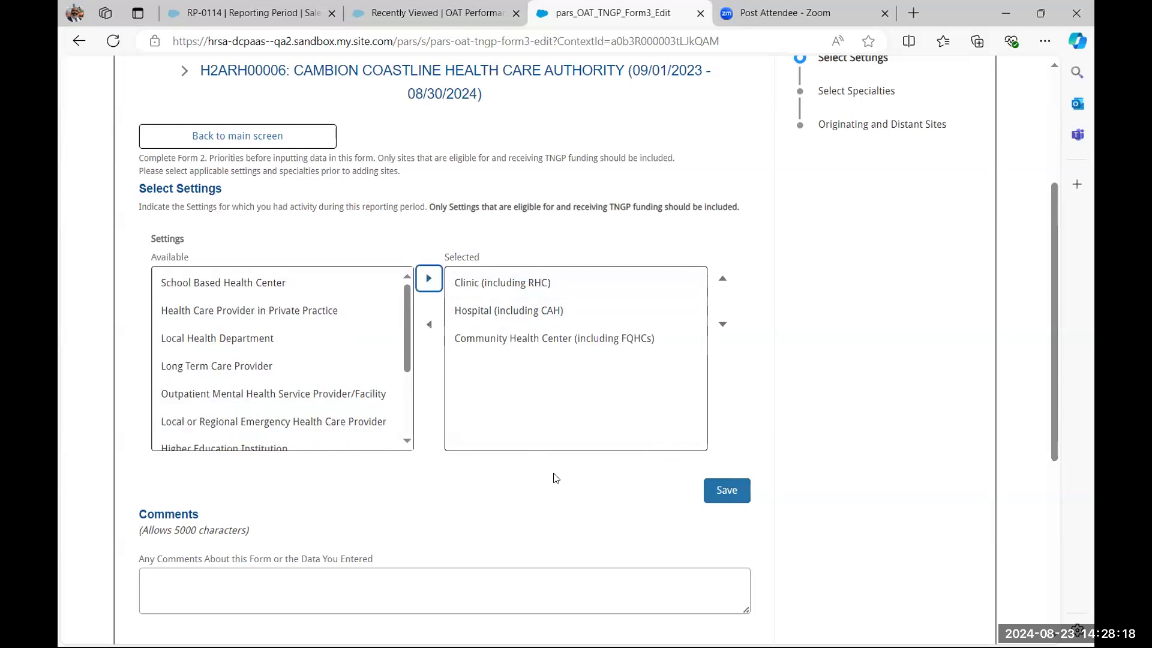
Step: Save the selected settings, look over the comments and file attachments areas, and continue to Select Specialties
left_click(727, 492)
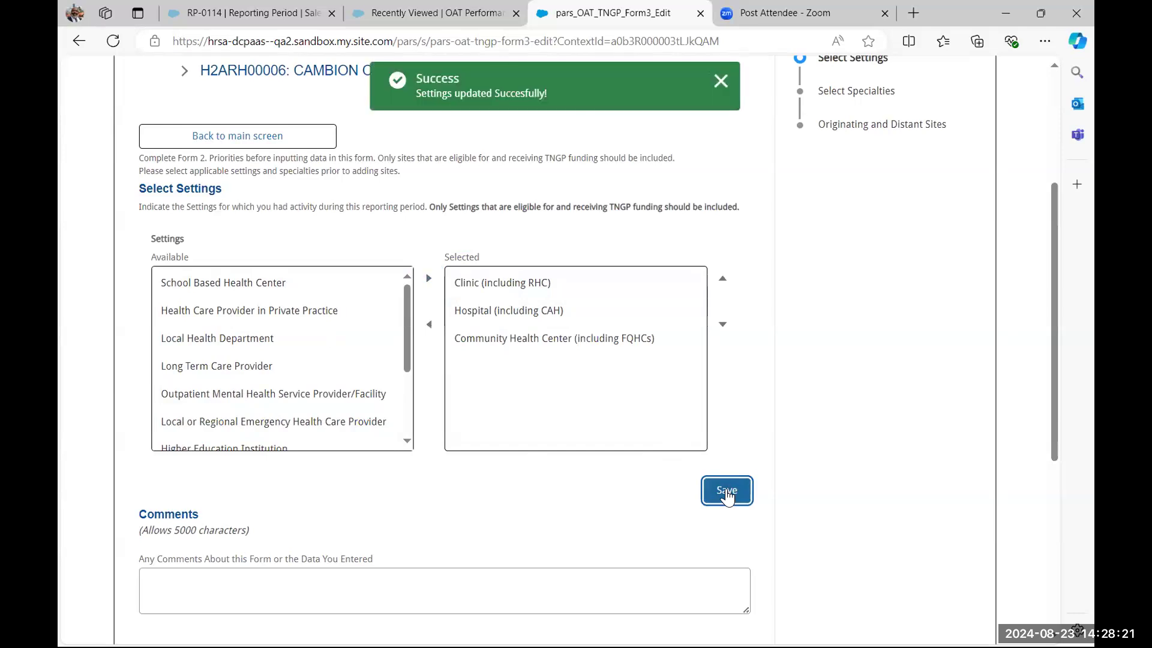
scroll(296, 476, "down", 3)
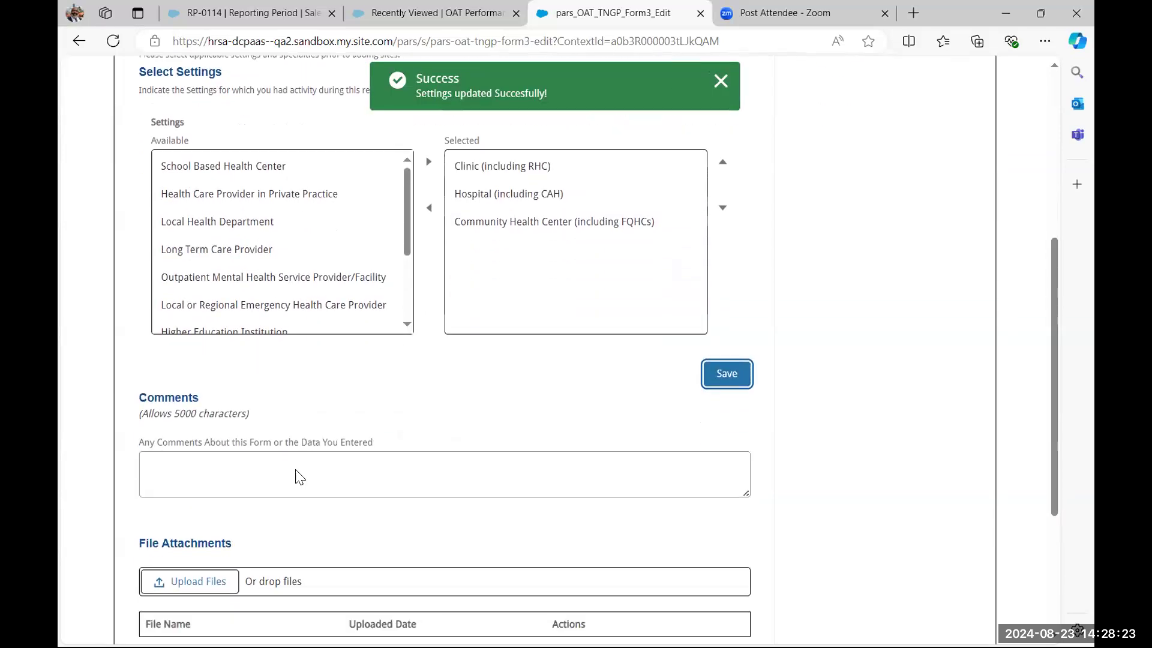
scroll(210, 441, "up", 4)
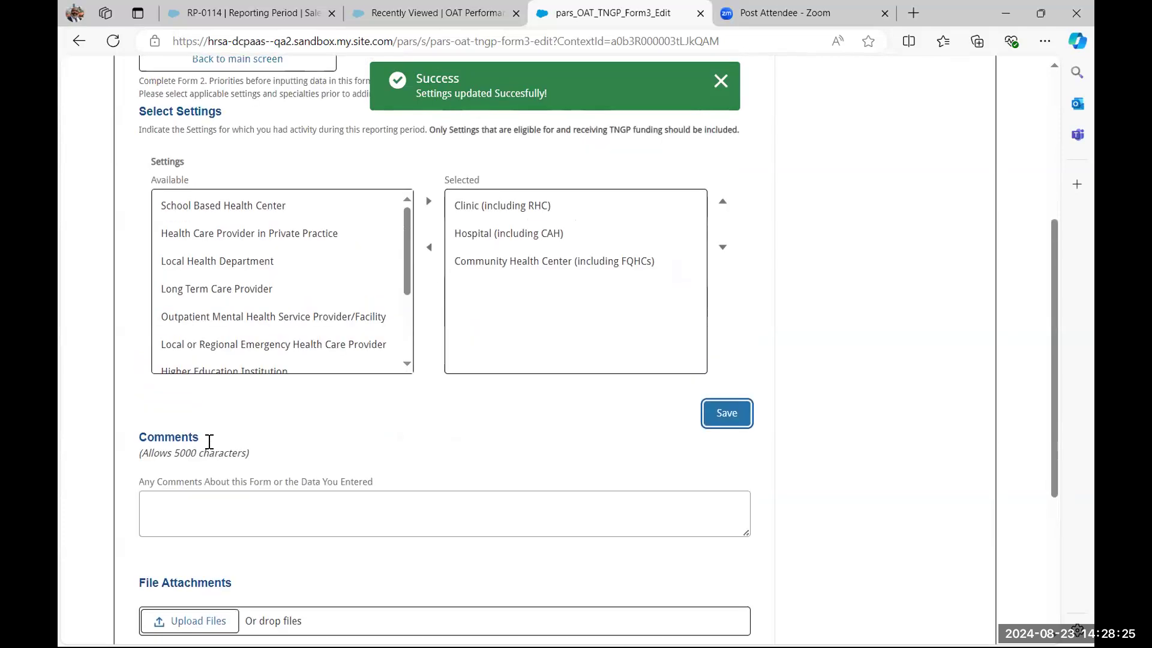
scroll(209, 444, "down", 3)
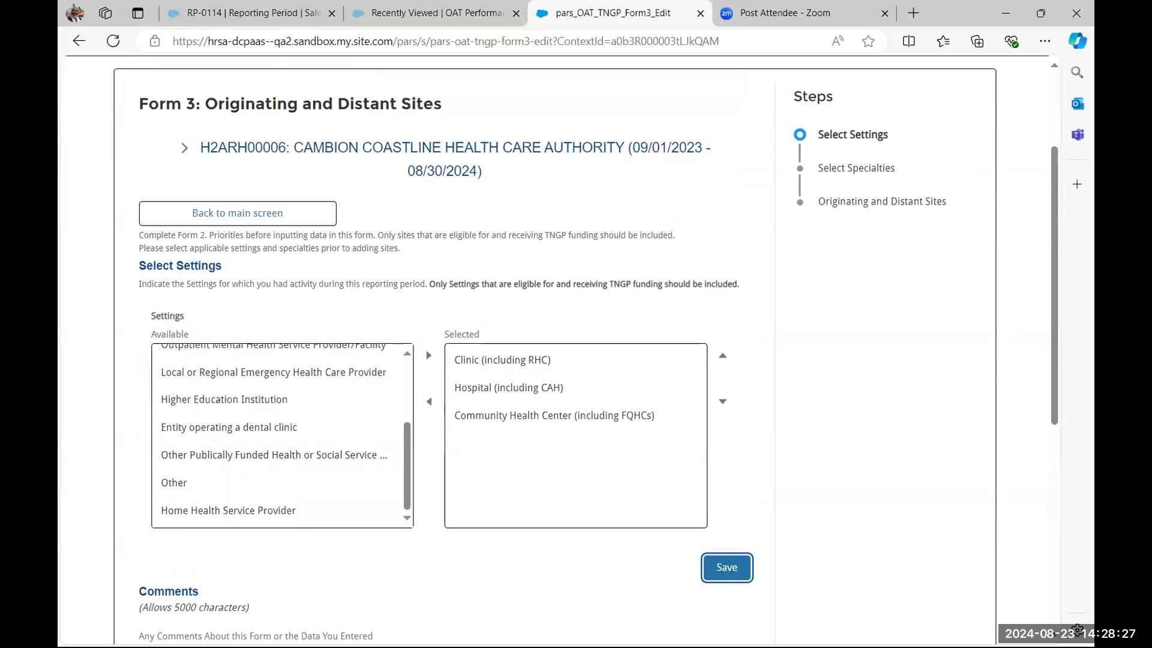
scroll(399, 528, "down", 6)
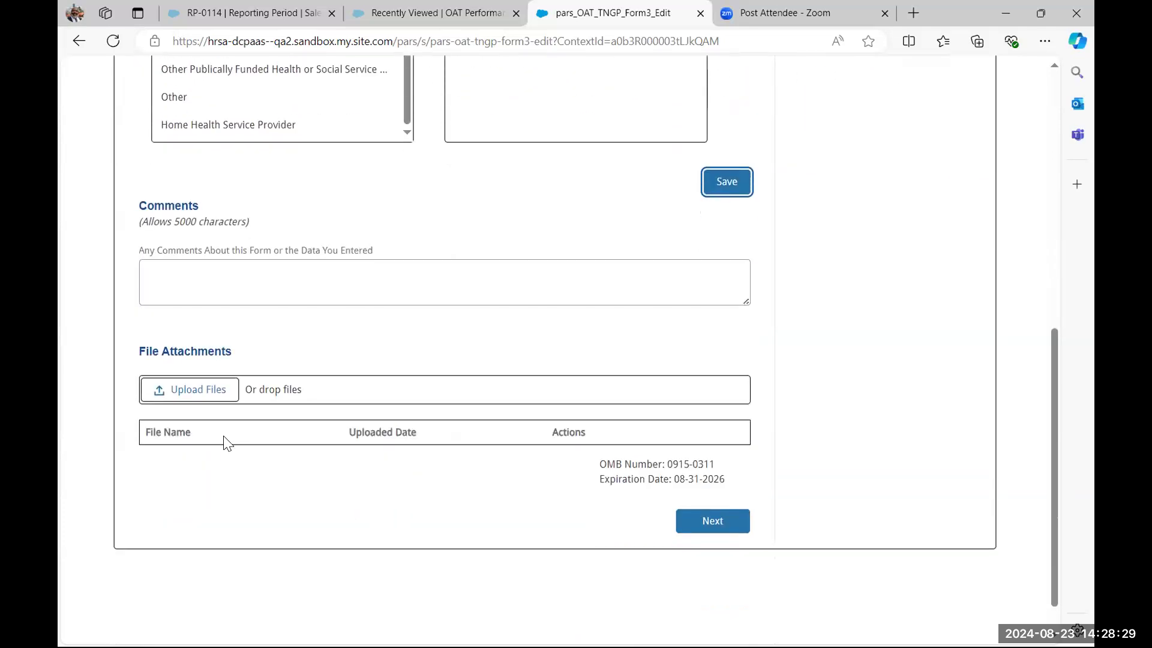
scroll(240, 435, "down", 1)
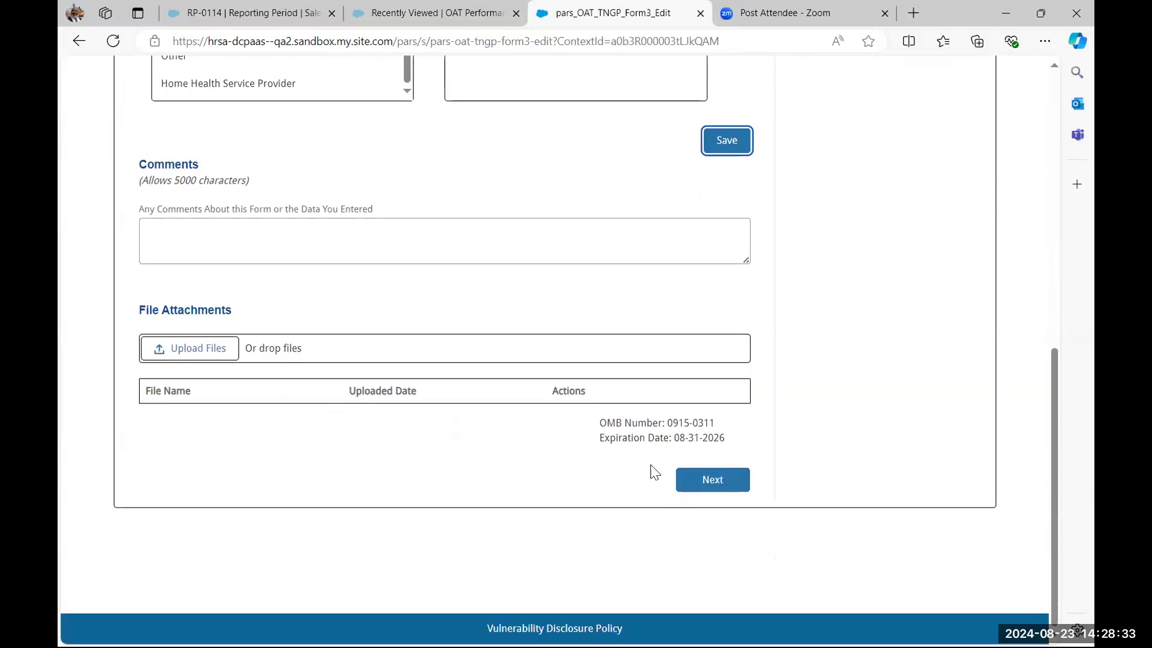
left_click(711, 481)
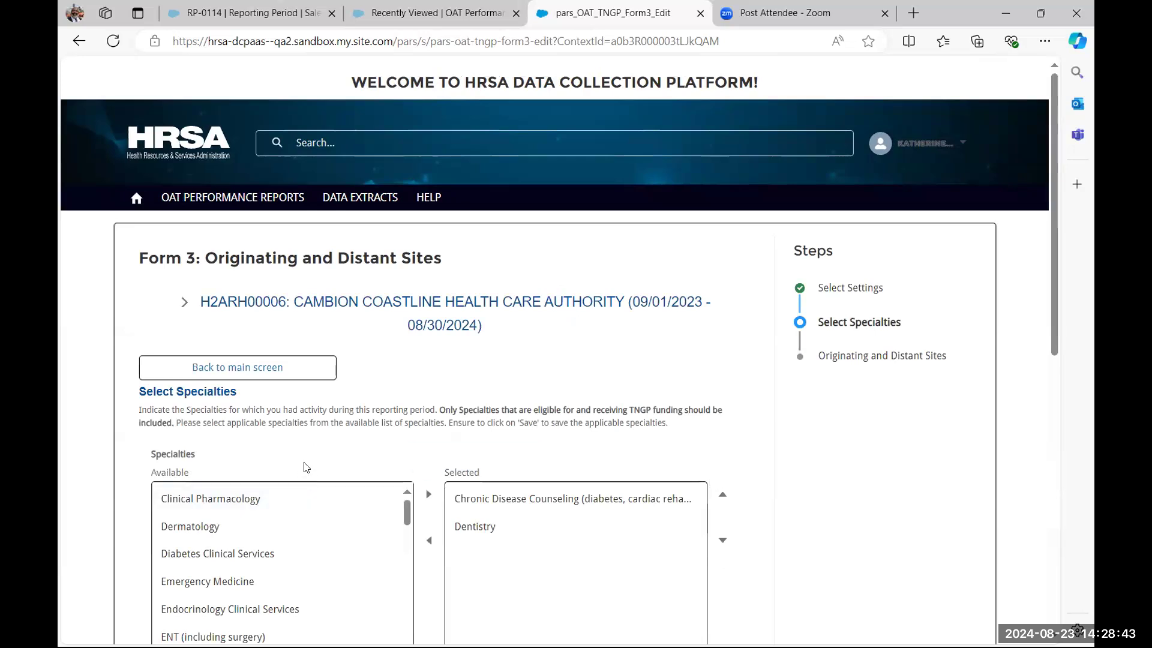
scroll(305, 468, "down", 1)
scroll(305, 468, "down", 1)
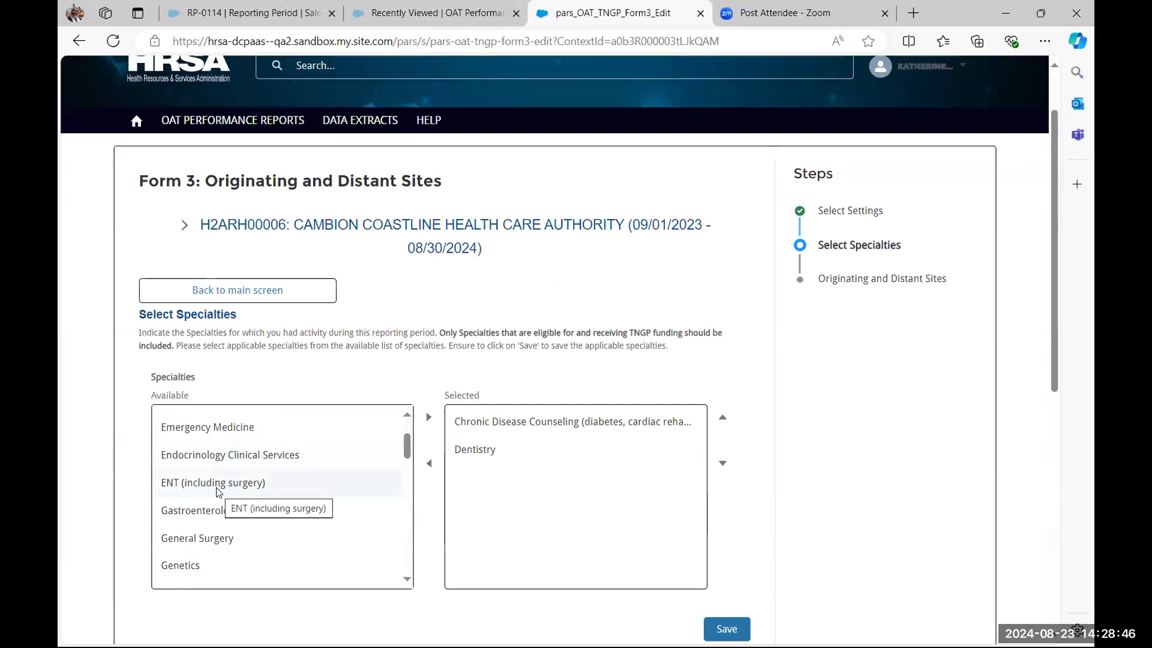
left_click(219, 455)
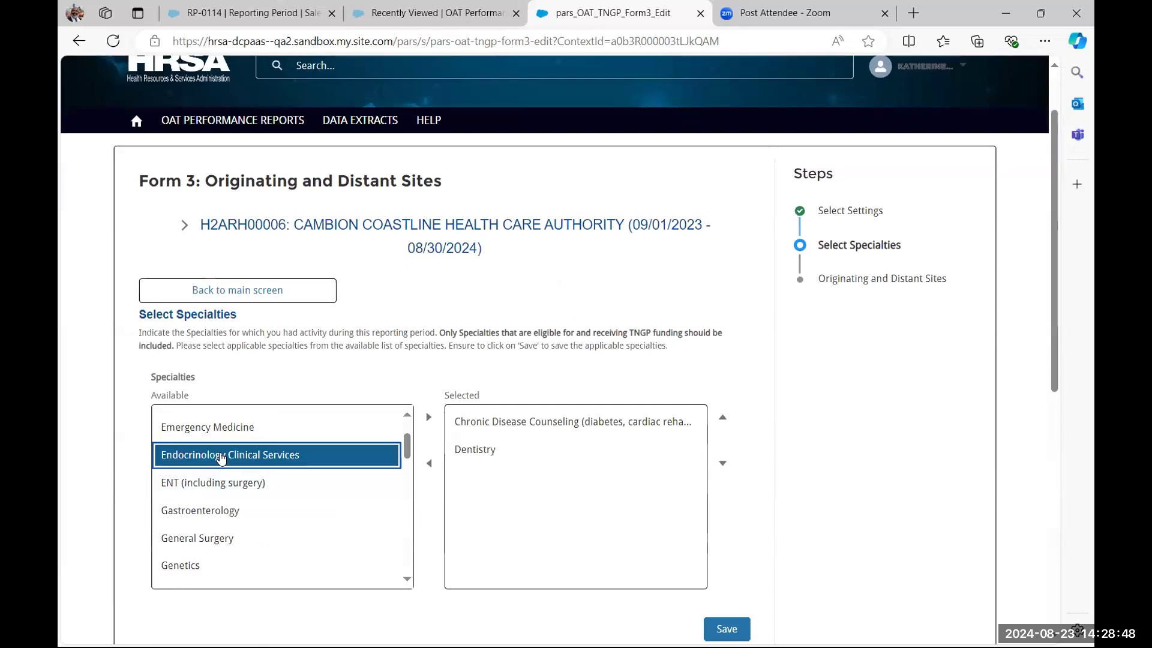
left_click(190, 540)
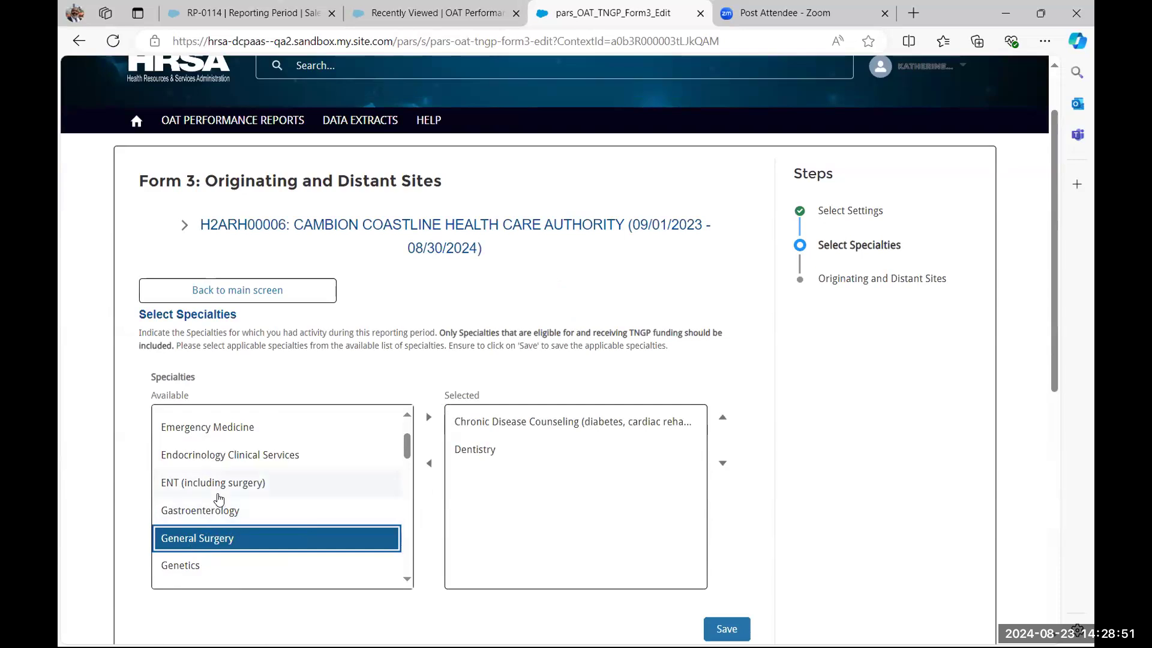
left_click(188, 459, "ctrl")
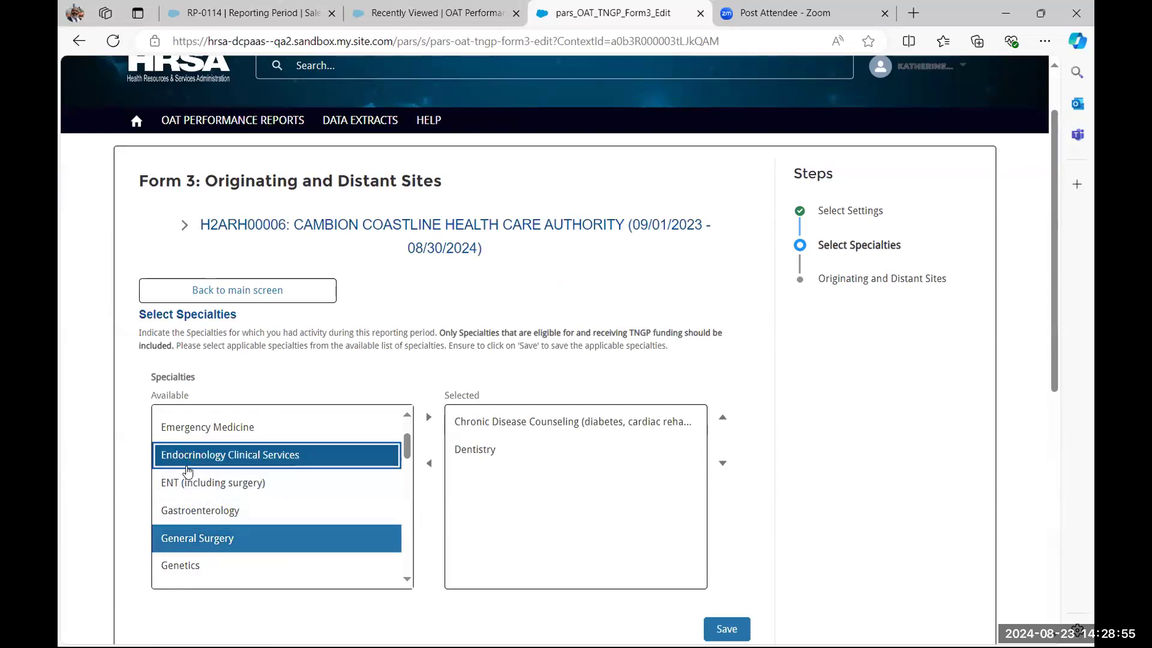
left_click(183, 568, "shift")
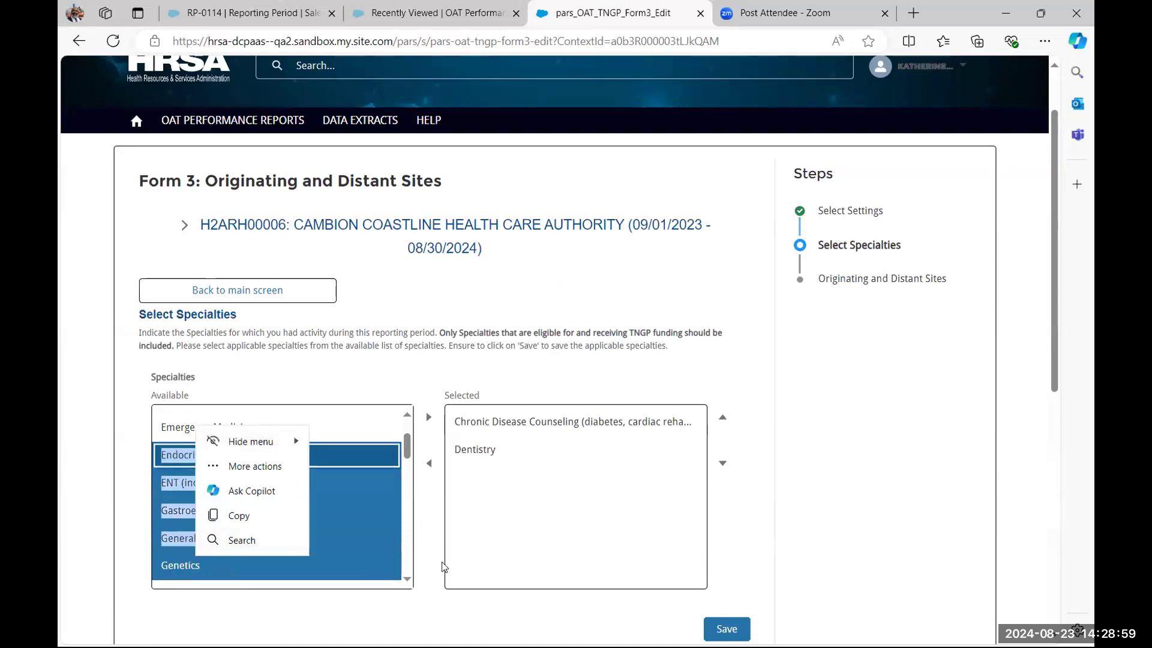
Step: Add Genetics, Emergency Medicine and Dermatology together to the selected specialties and save the list
left_click(186, 566)
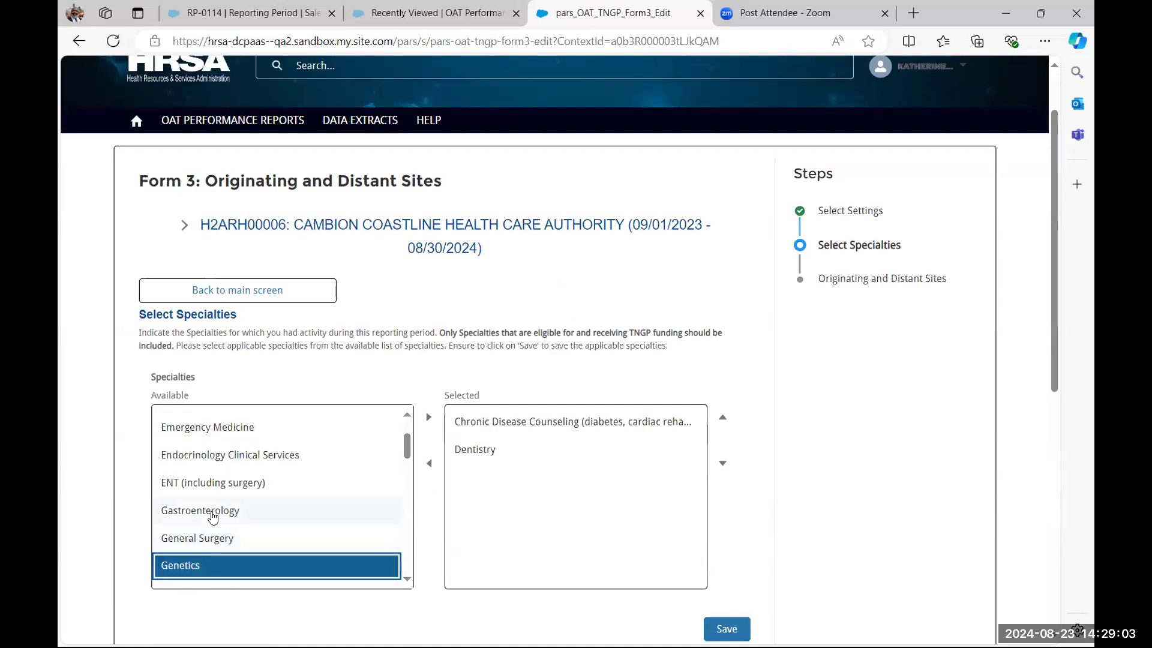
left_click(223, 431, "ctrl")
scroll(205, 507, "up", 1)
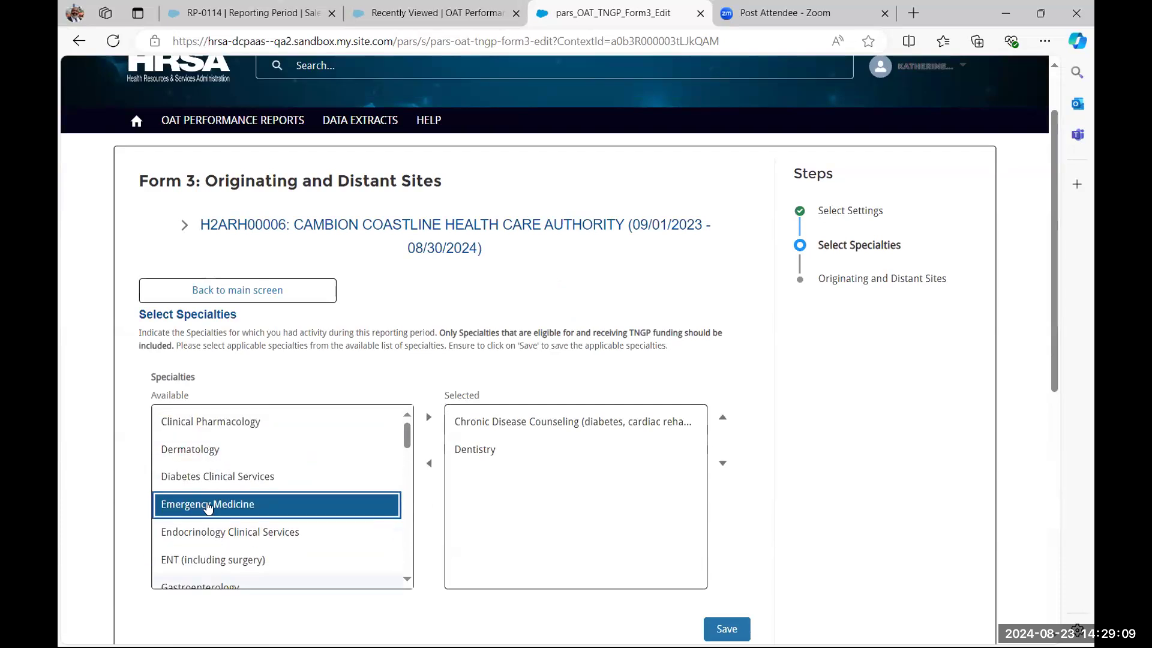
left_click(204, 455, "ctrl")
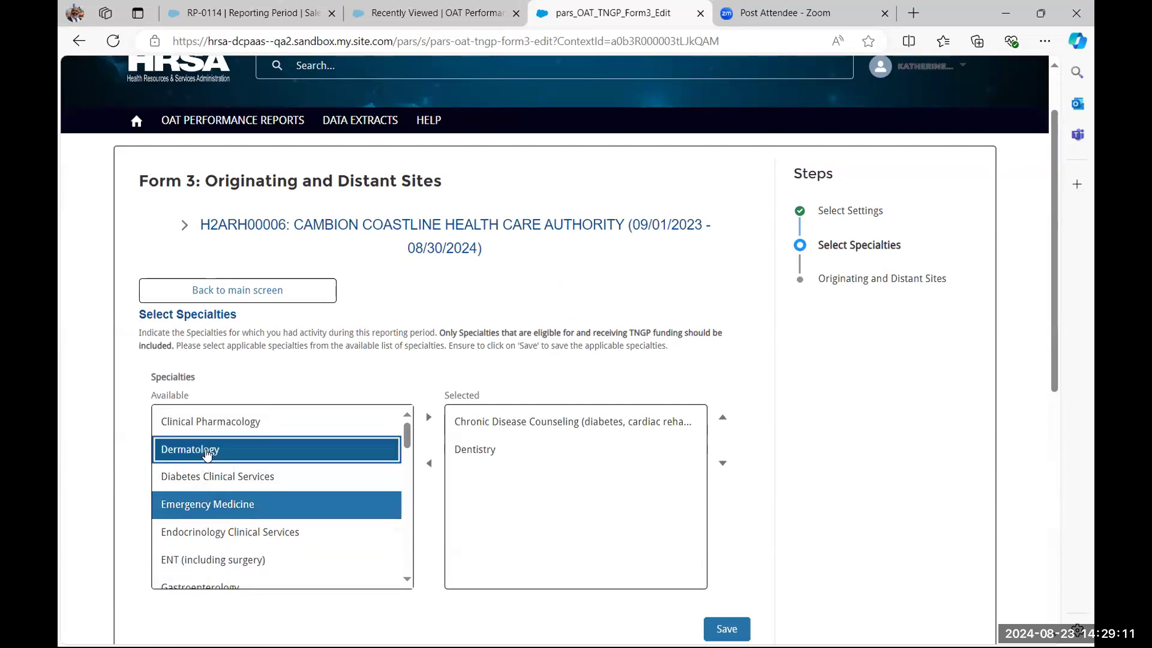
scroll(634, 486, "down", 1)
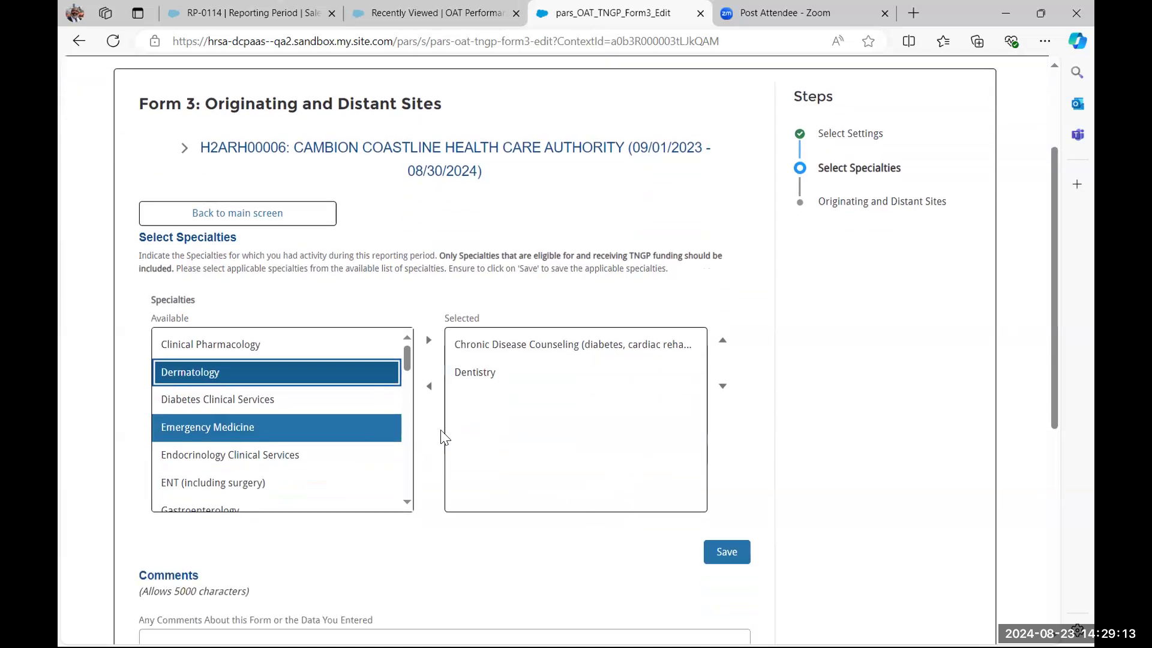
left_click(433, 341)
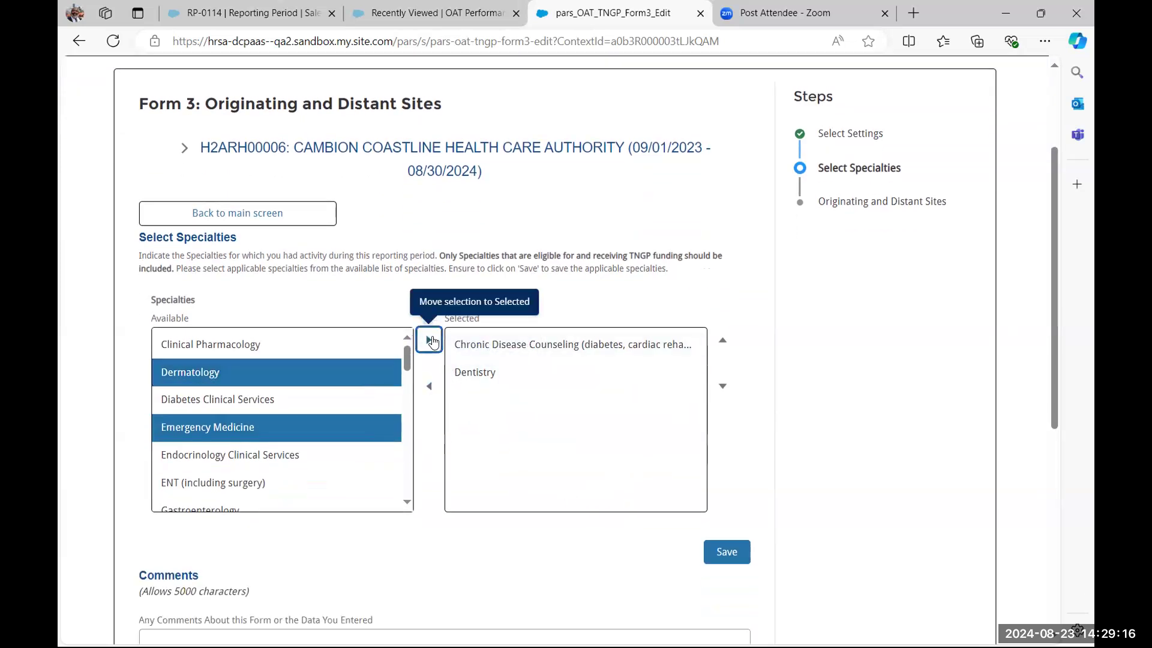
left_click(725, 554)
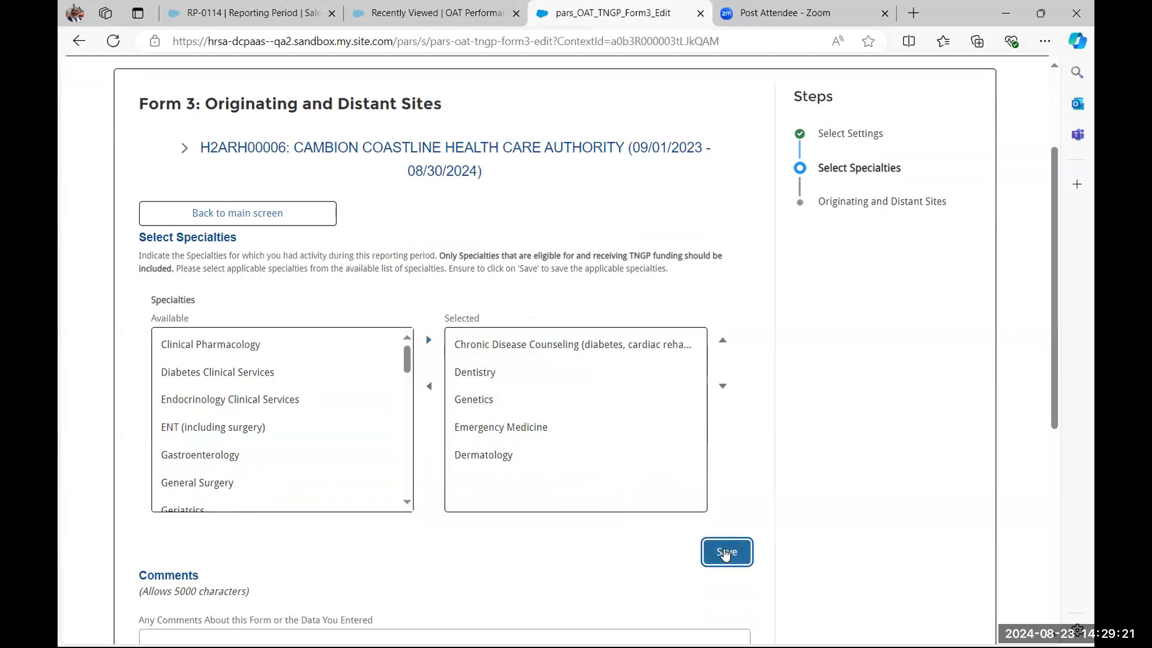
scroll(669, 555, "down", 4)
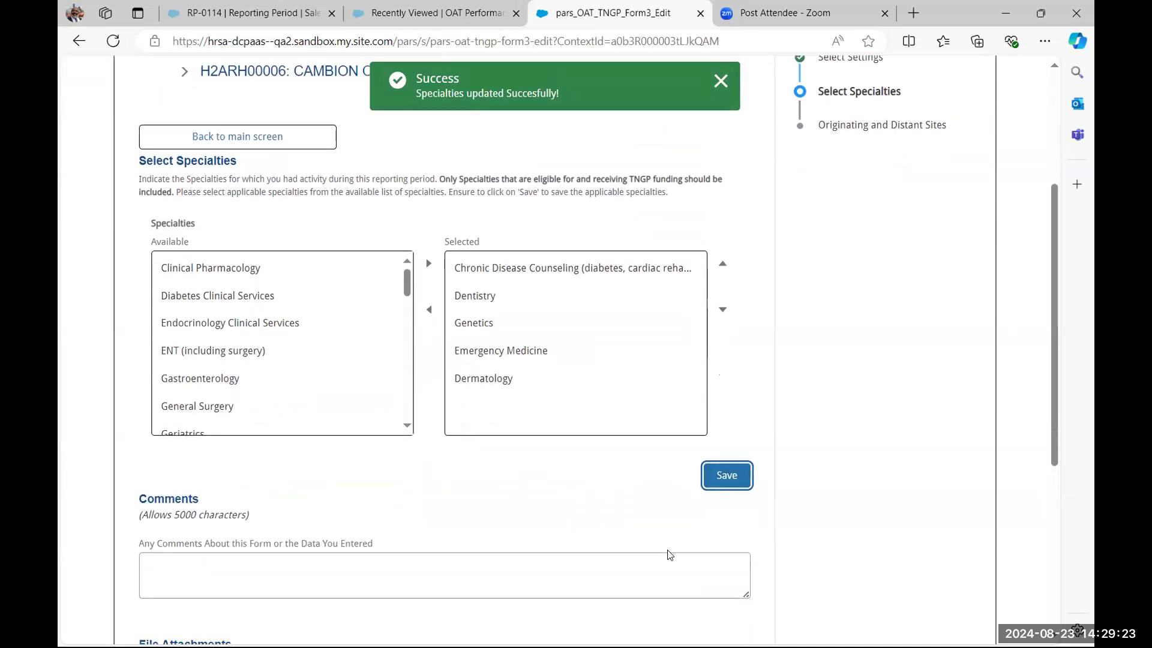
Step: Return from Select Specialties to the report's main screen and review the completion status of each form
scroll(669, 555, "down", 3)
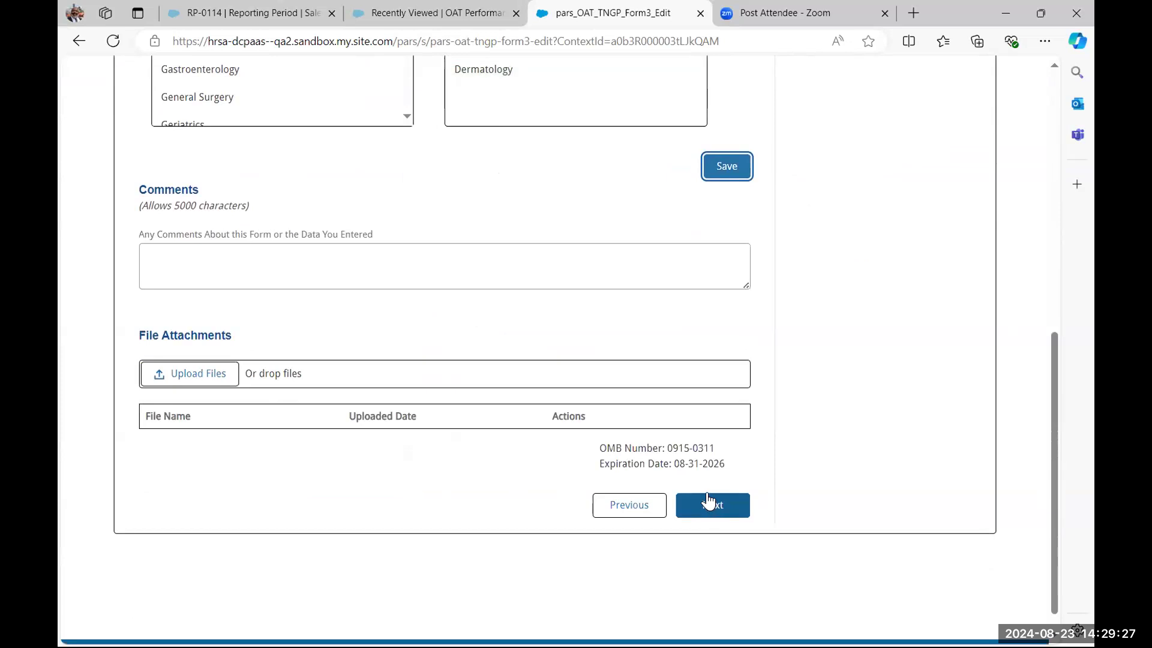
scroll(707, 501, "up", 6)
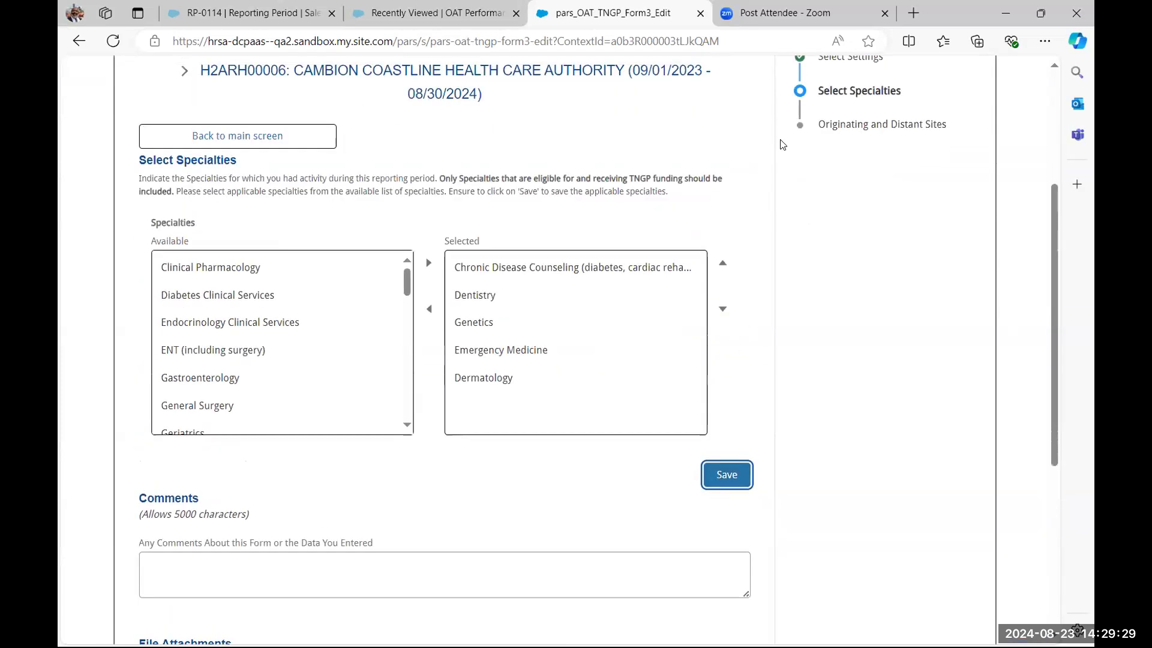
scroll(782, 144, "up", 1)
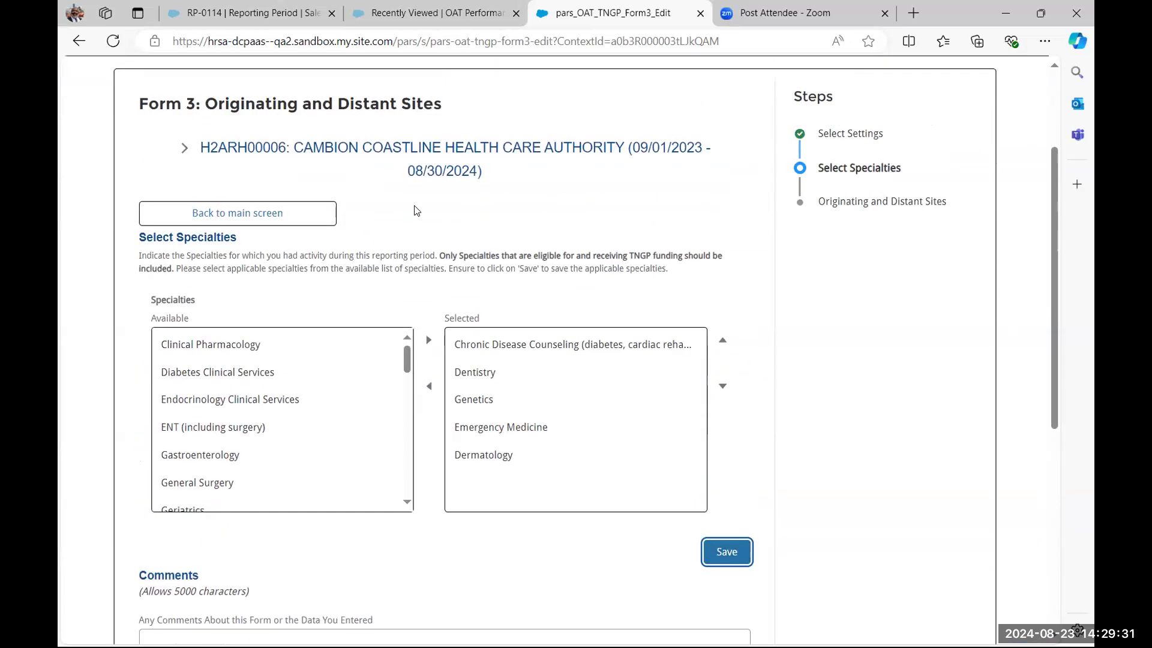
left_click(235, 221)
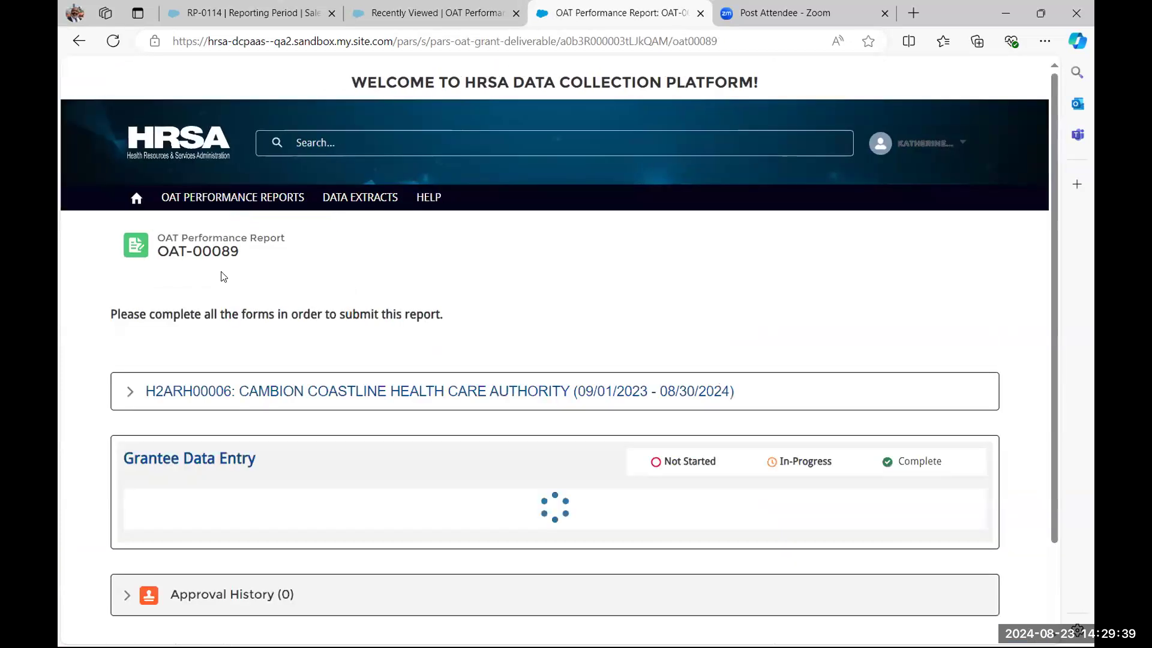
scroll(237, 330, "down", 3)
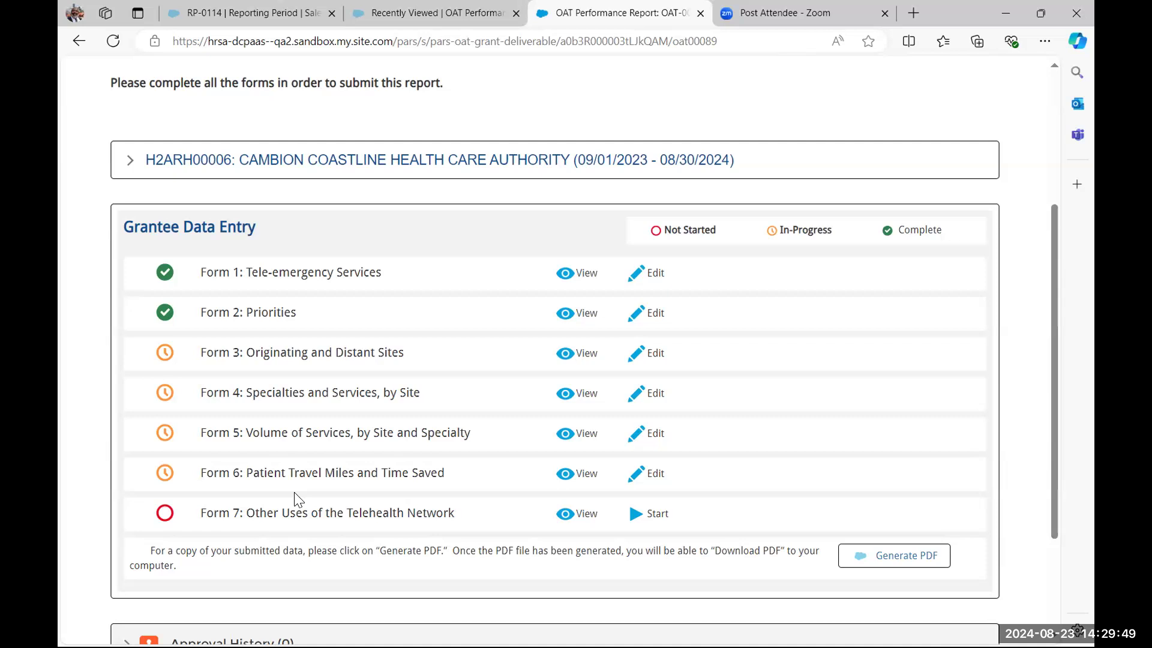
Step: Reopen Form 3: Originating and Distant Sites for editing and continue past the settings to Select Specialties
left_click(656, 357)
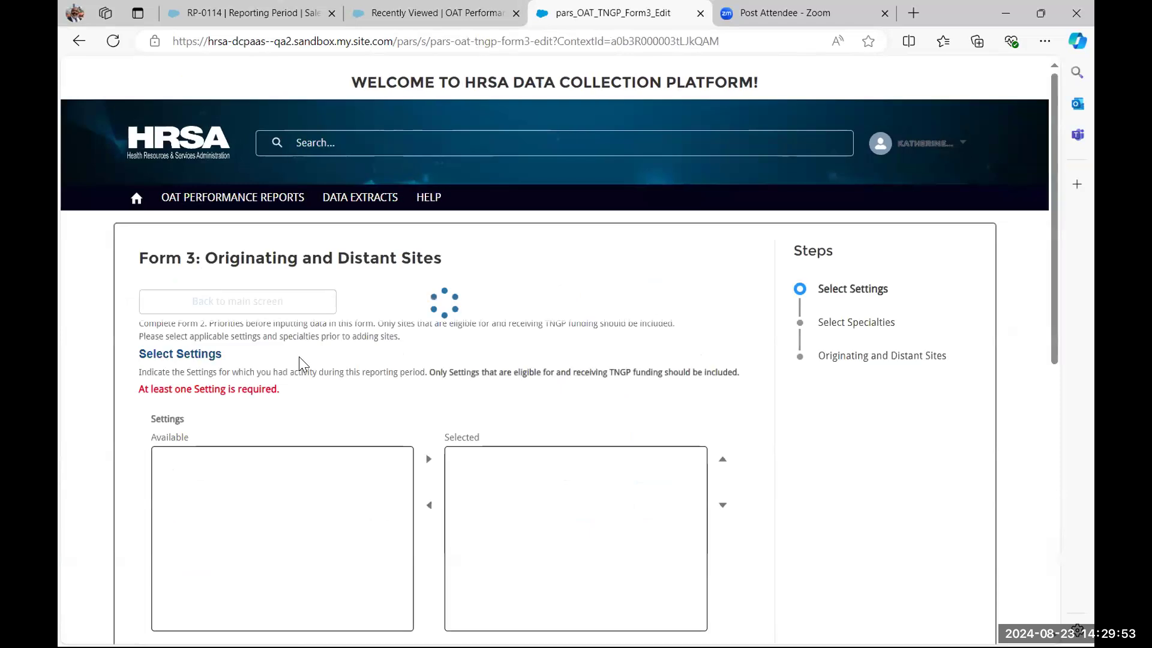
scroll(548, 438, "down", 3)
scroll(684, 478, "down", 6)
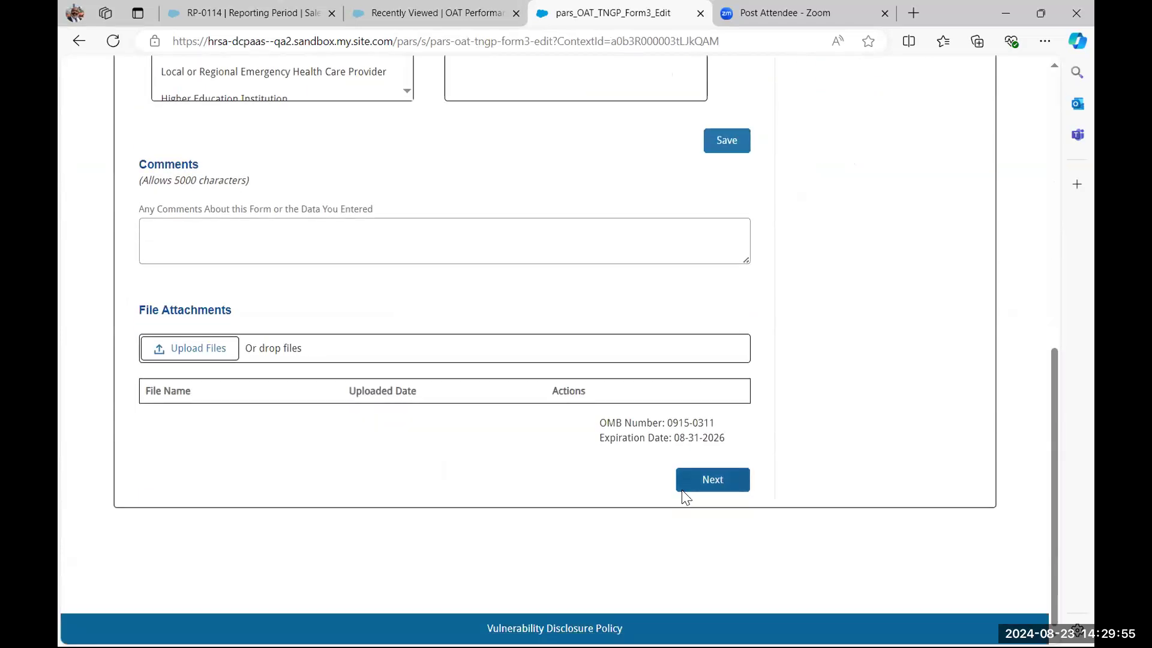
left_click(699, 481)
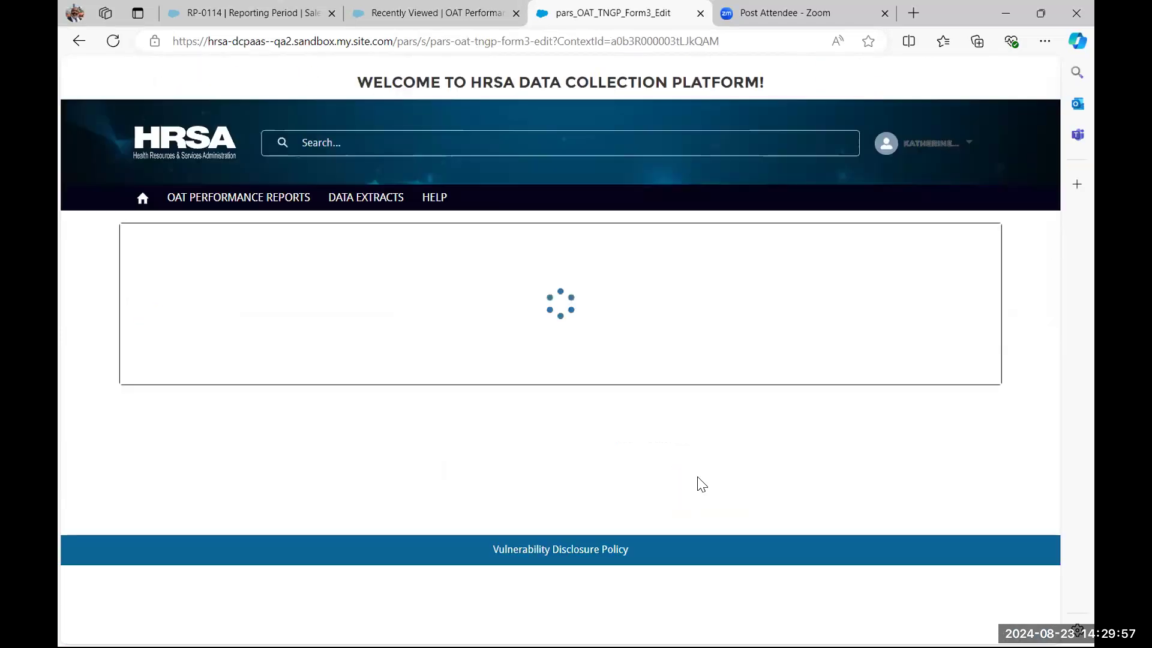
scroll(255, 425, "down", 3)
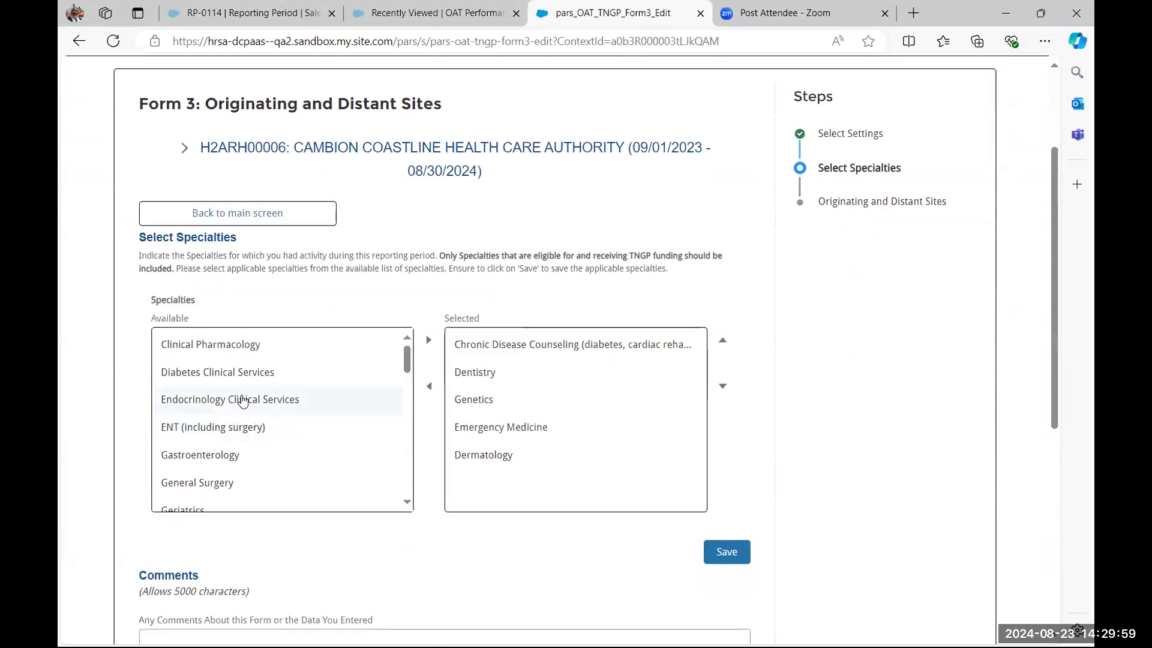
Step: Add Diabetes Clinical Services to the selected specialties and save the list
left_click(222, 377)
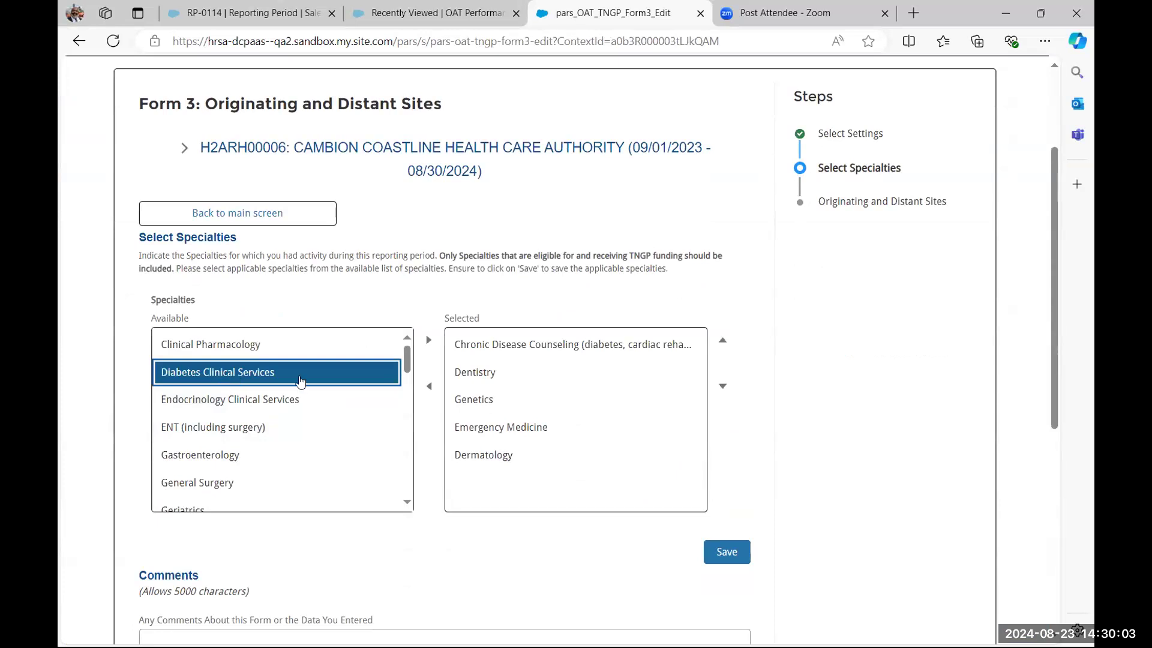
left_click(431, 342)
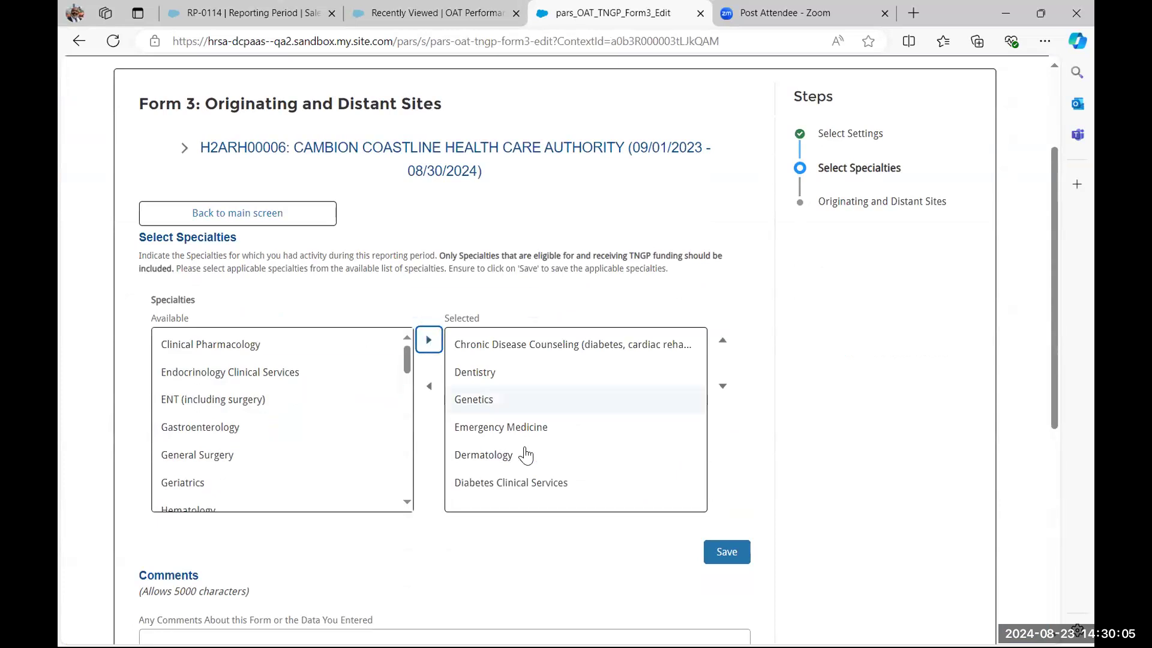
left_click(735, 557)
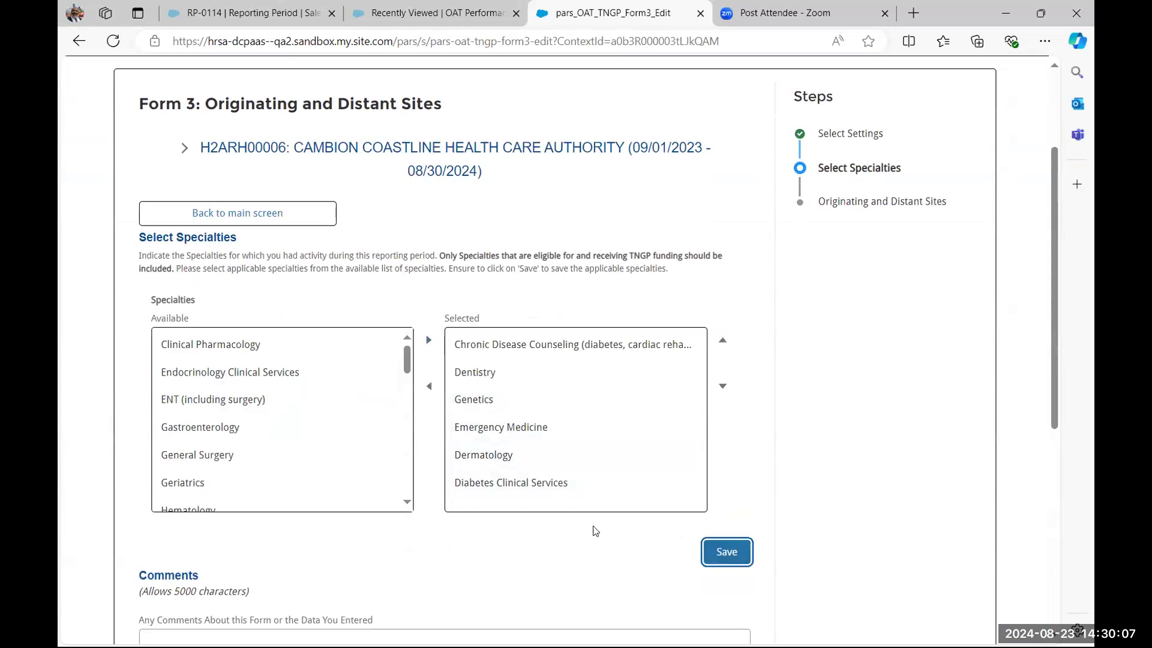
Step: Find Other near the end of the available specialties and add it to the selected ones
scroll(575, 543, "down", 2)
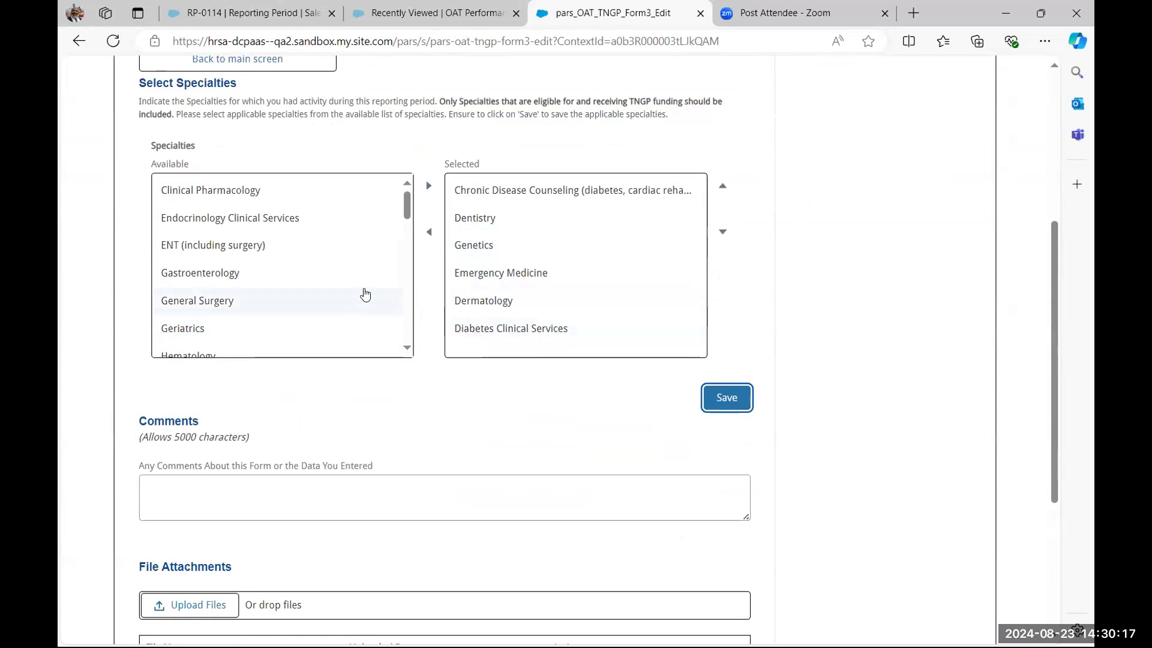
scroll(406, 234, "down", 1)
left_click_drag(406, 234, 407, 350)
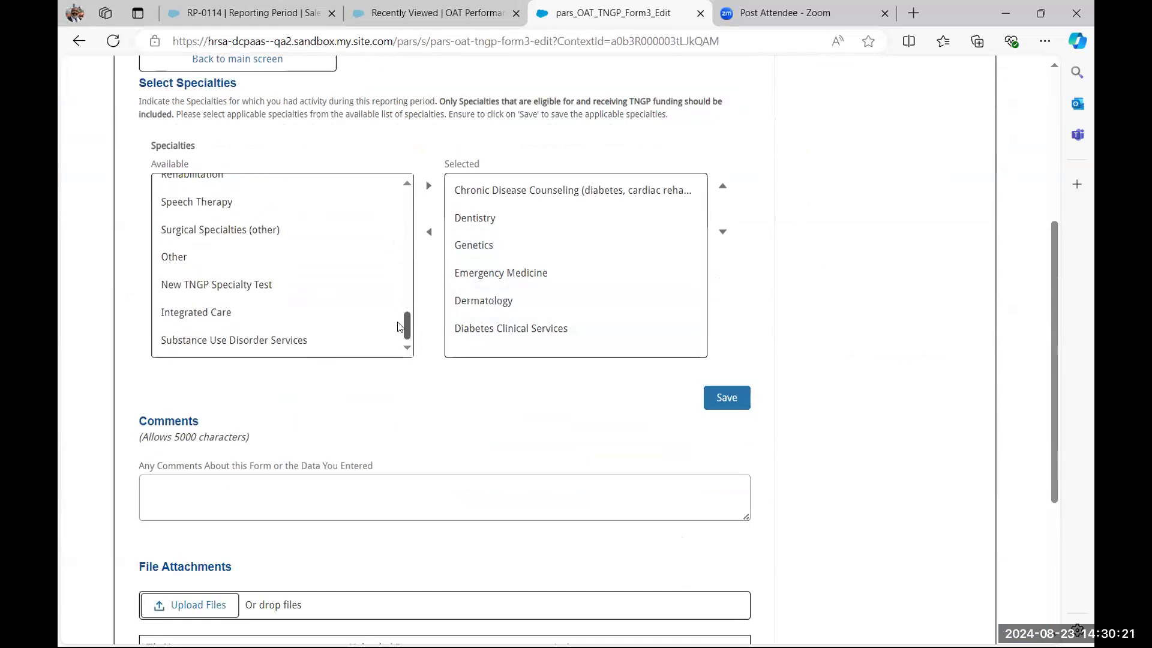
scroll(399, 321, "up", 3)
scroll(393, 314, "down", 3)
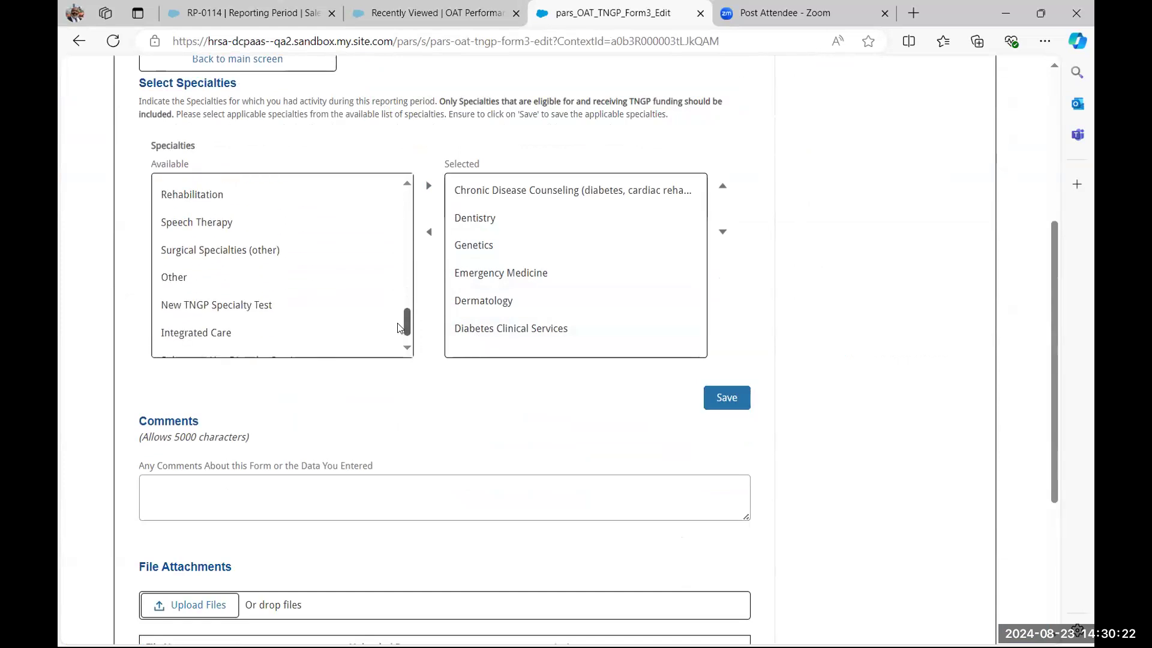
left_click(164, 282)
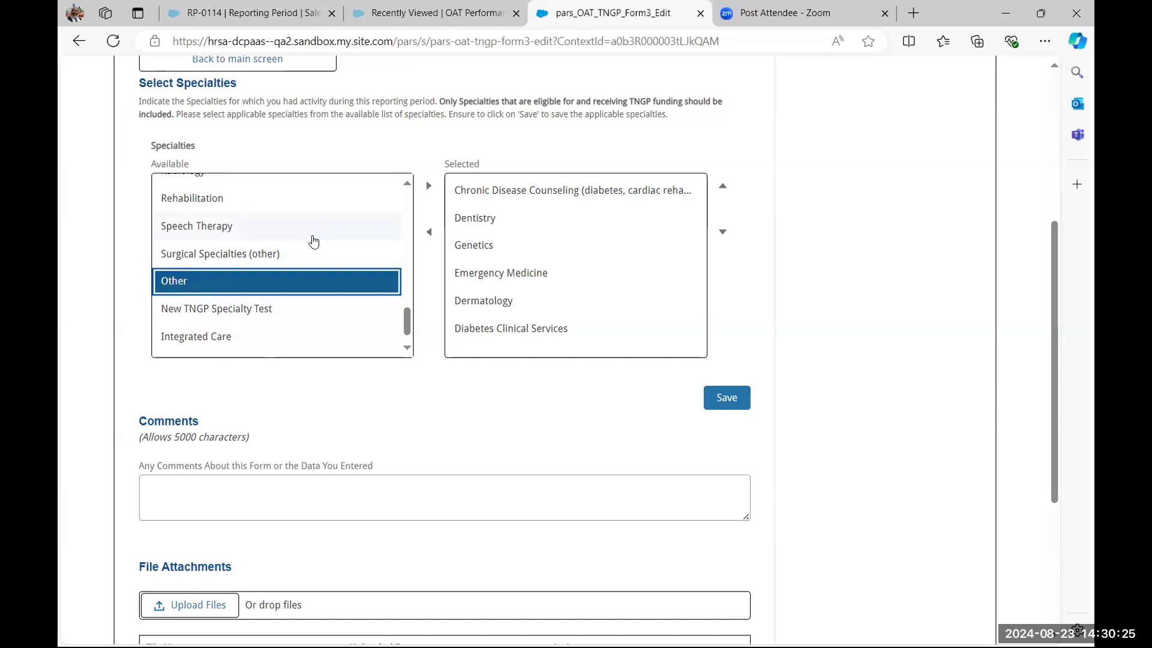
left_click(430, 188)
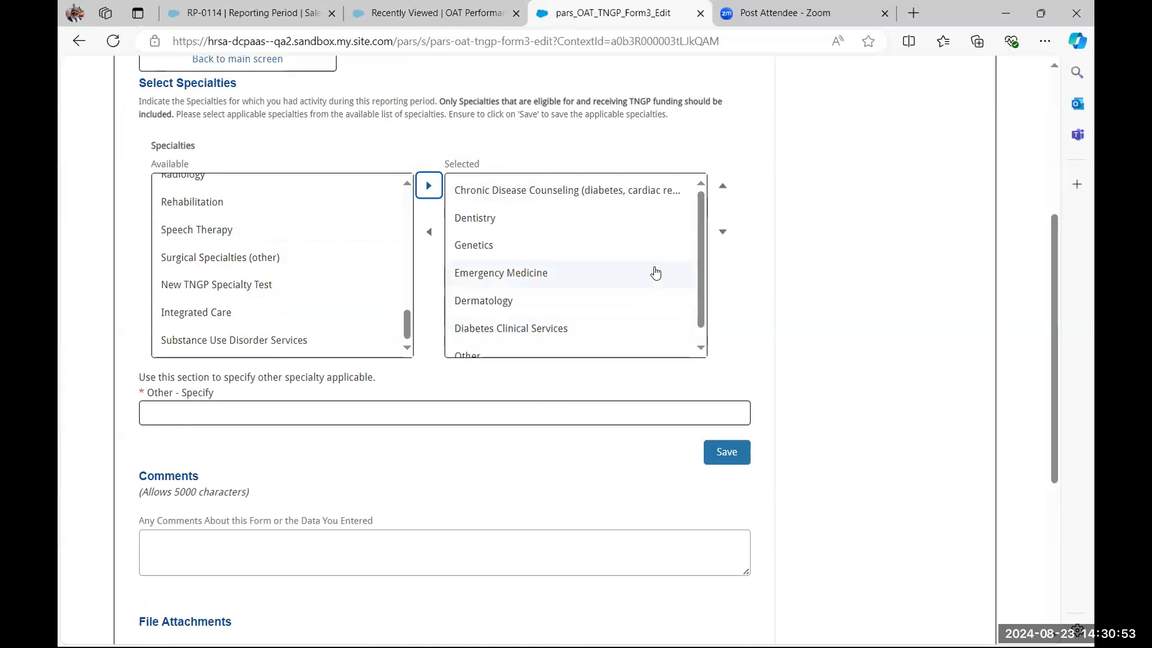
Step: Remove Other from the selected specialties
left_click_drag(700, 294, 701, 327)
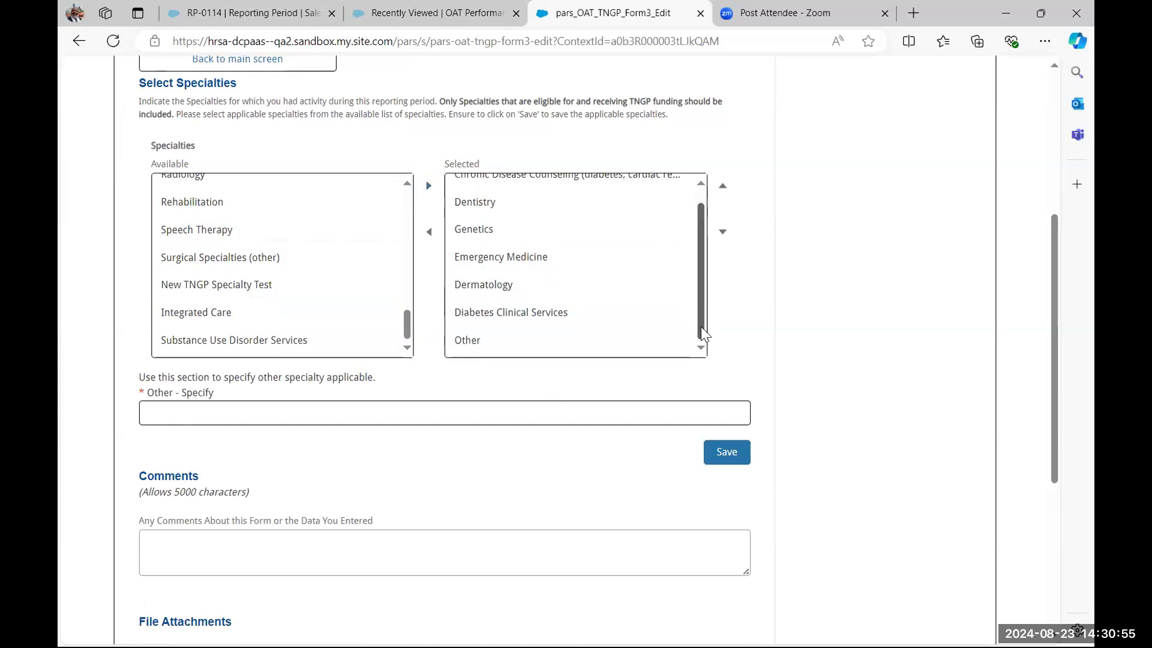
left_click(461, 346)
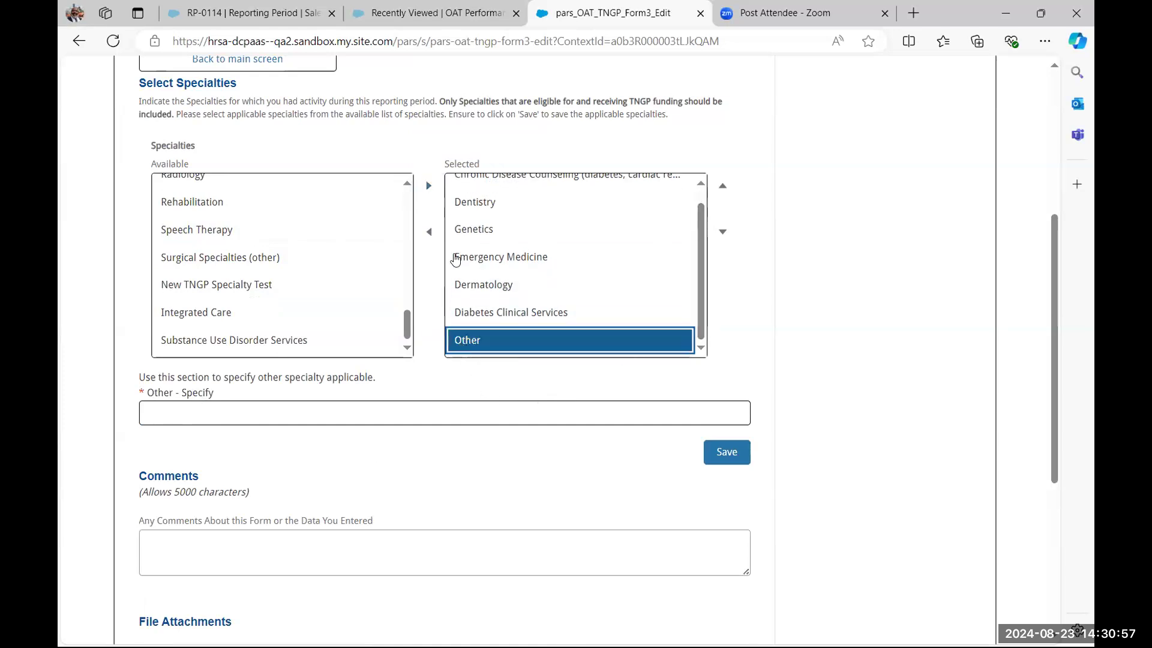
left_click(429, 232)
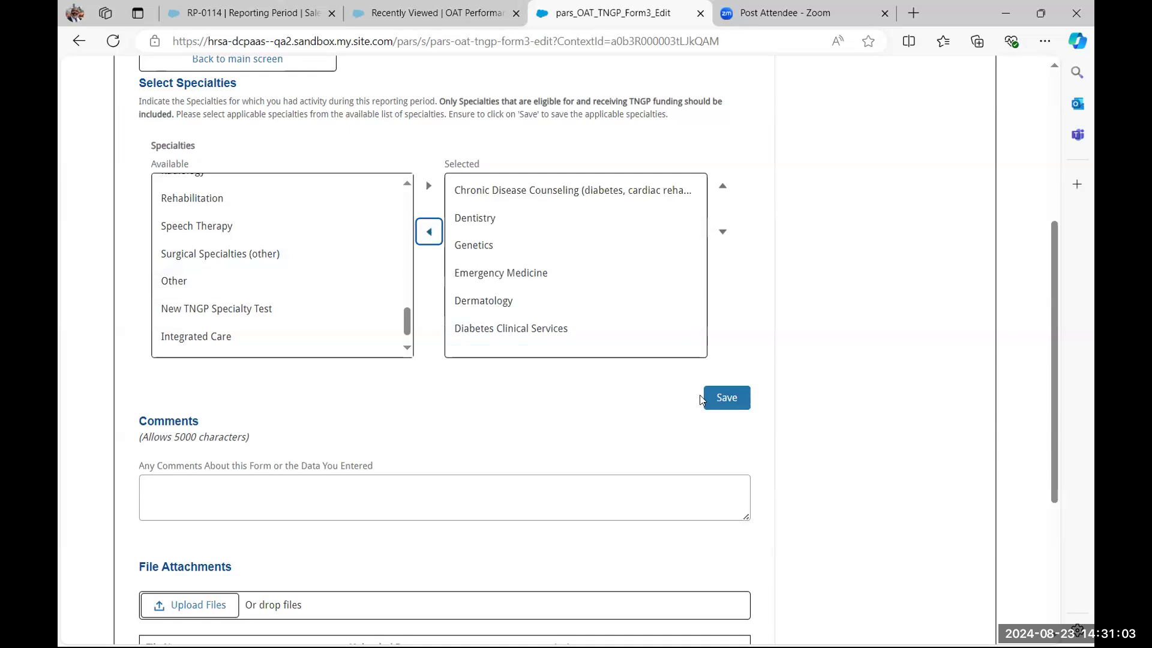
Step: Save the selected specialties and continue to the Originating and Distant Sites step
left_click(726, 402)
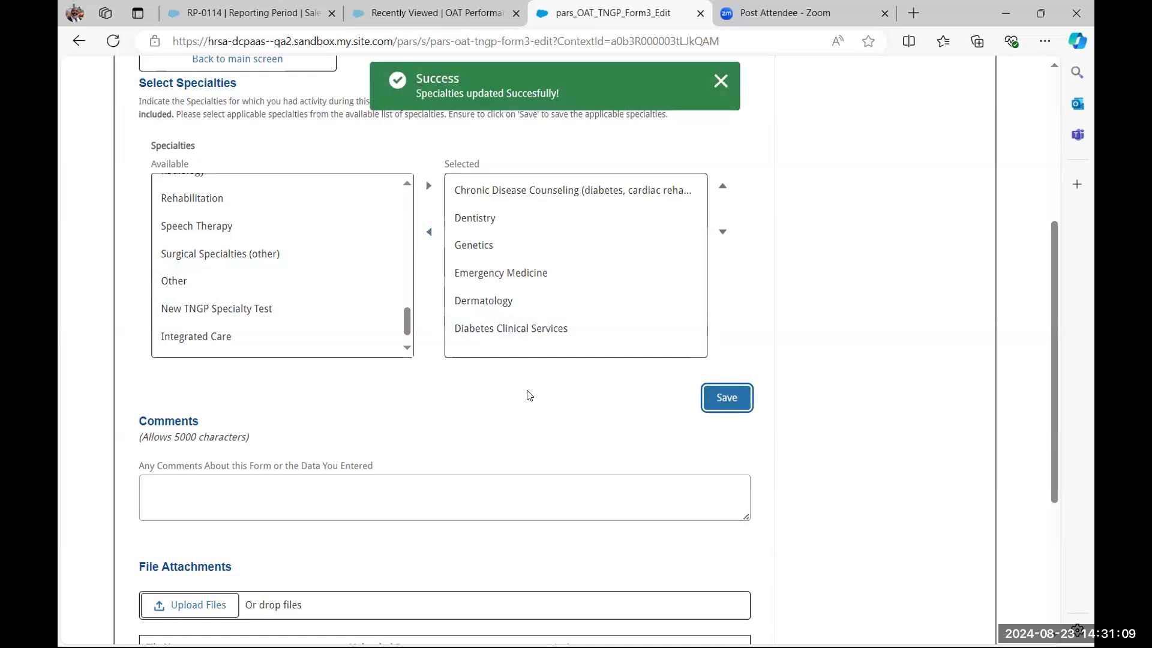
scroll(527, 393, "down", 4)
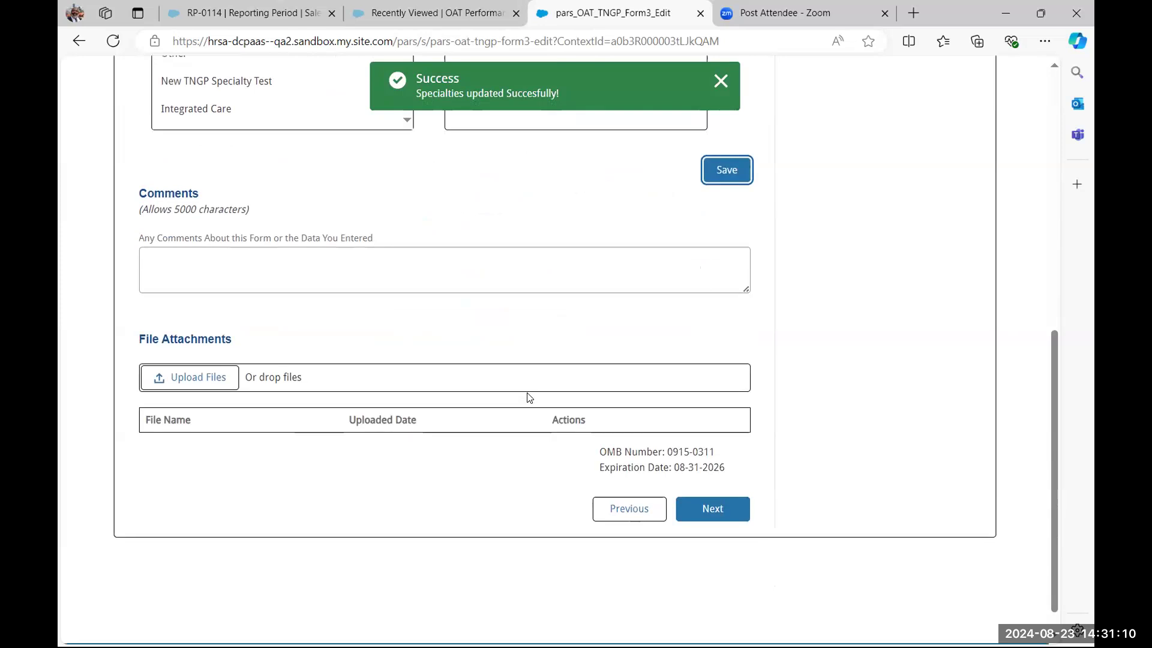
left_click(718, 507)
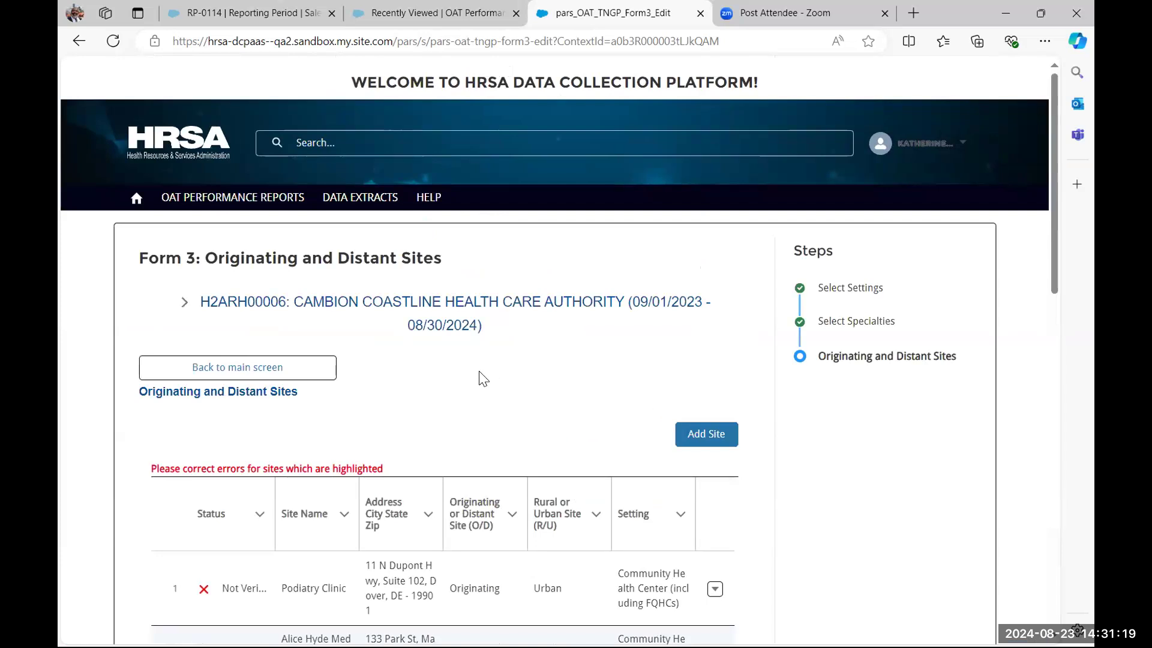
Step: Widen the Status column of the sites table and check the error details for Alice Hyde Medical Center - Site 1
scroll(474, 384, "down", 1)
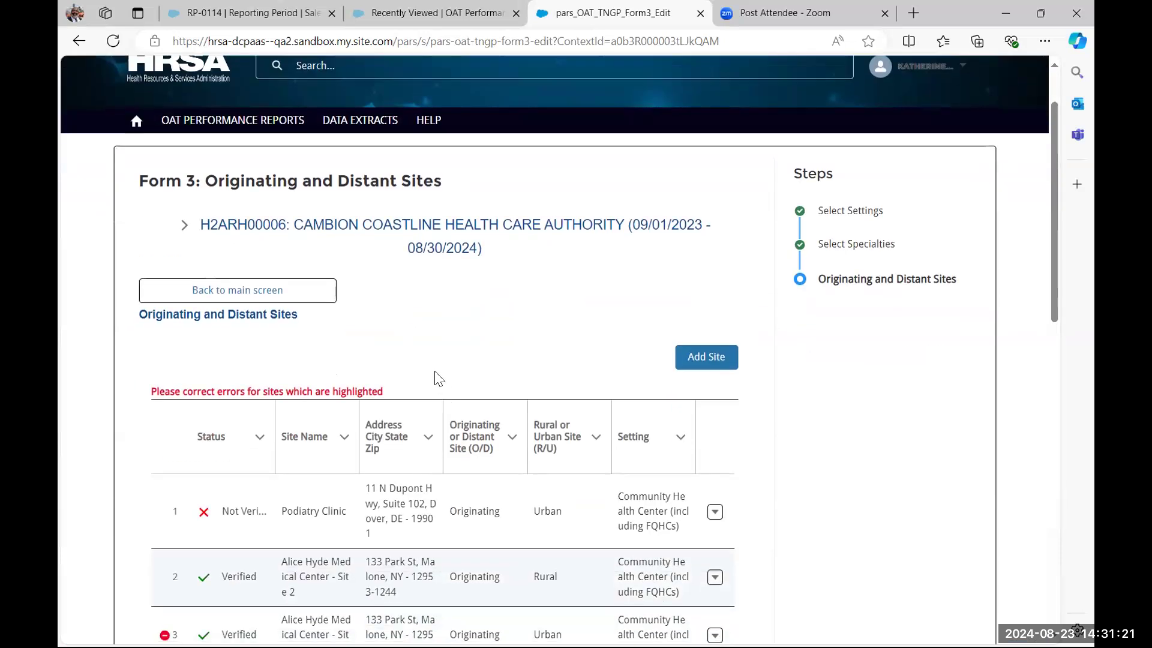
scroll(436, 377, "down", 1)
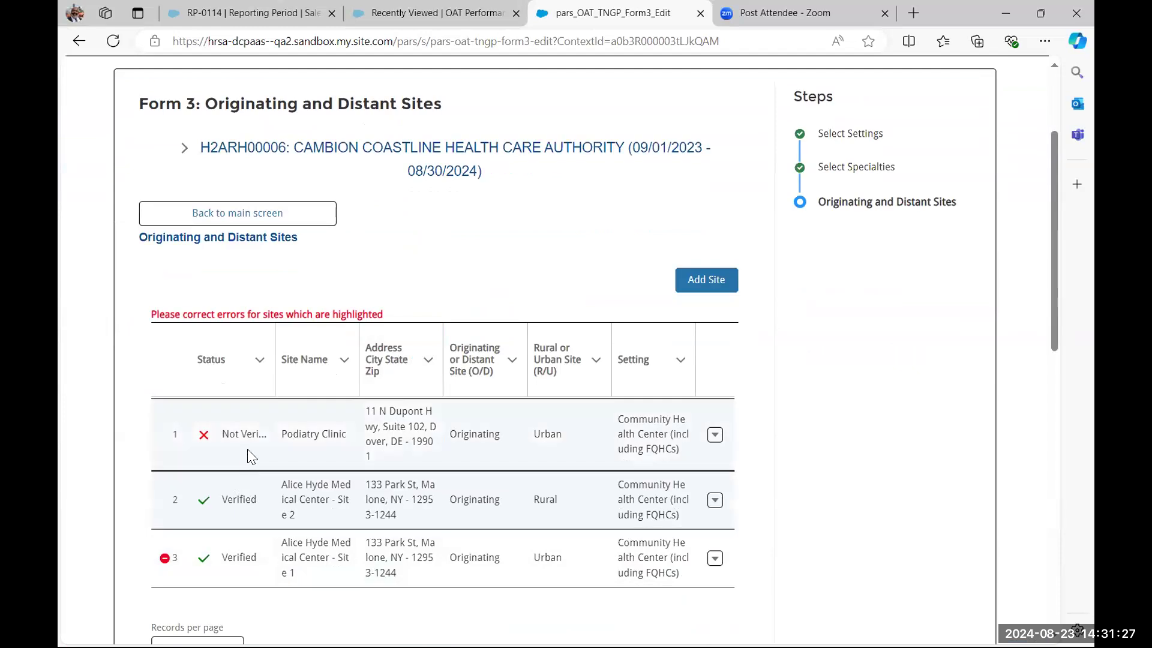
left_click_drag(274, 341, 287, 339)
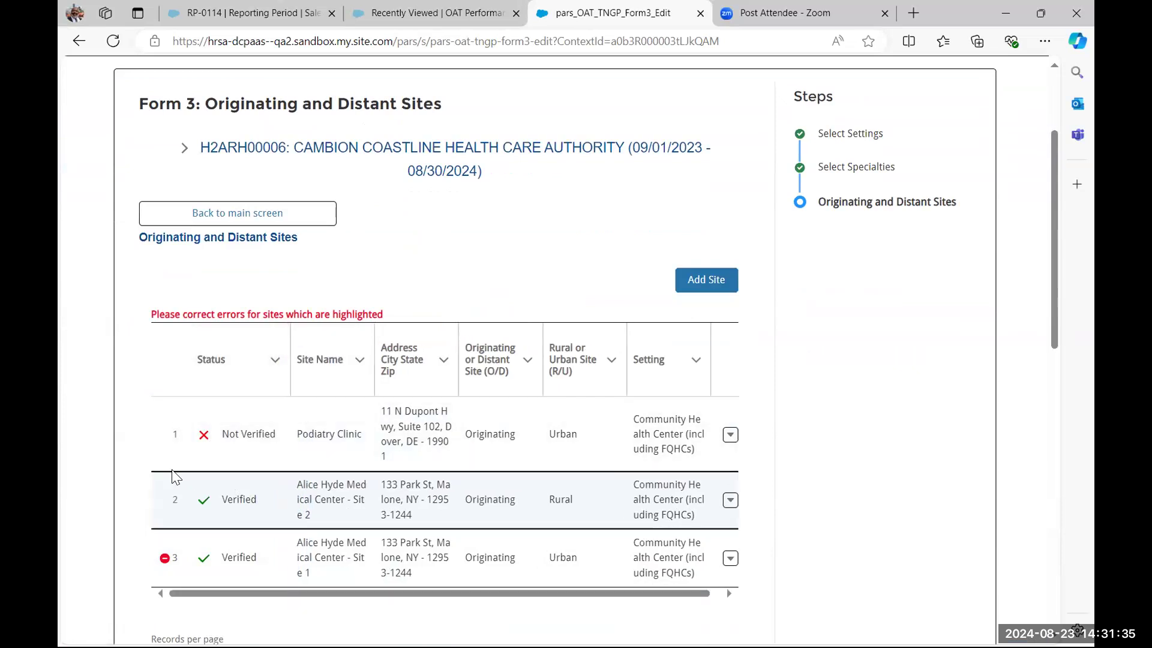
left_click(165, 559)
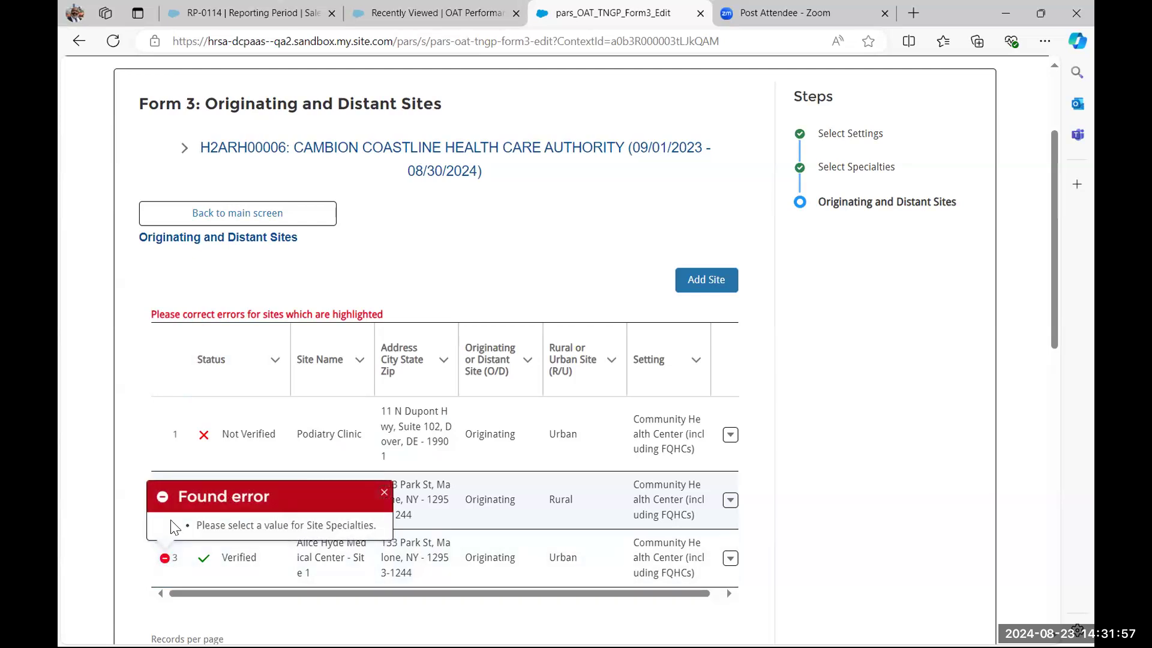
left_click(384, 492)
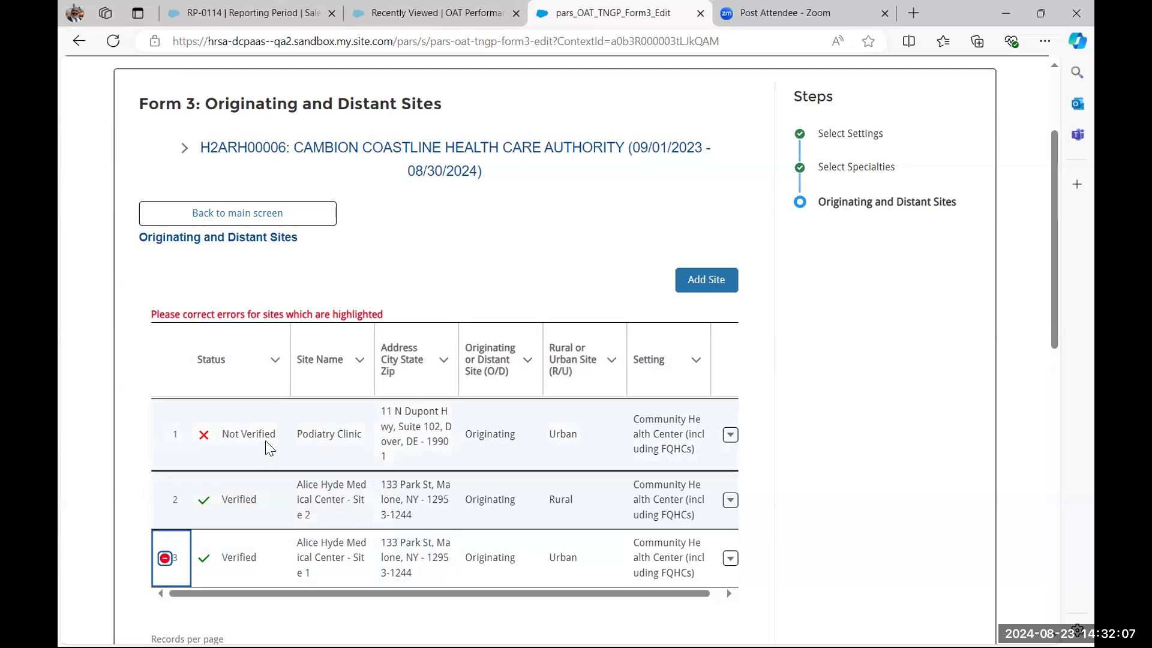
Step: Edit the Podiatry Clinic site to validate its address and apply the validated address found
left_click(729, 436)
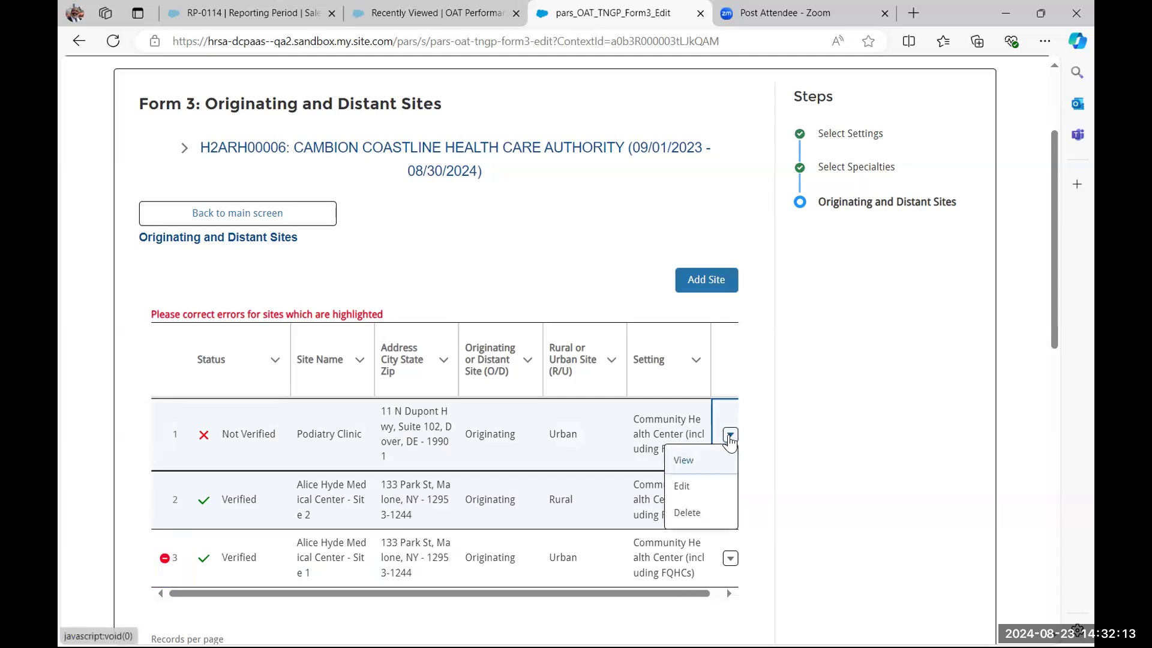
left_click(685, 484)
scroll(502, 319, "down", 1)
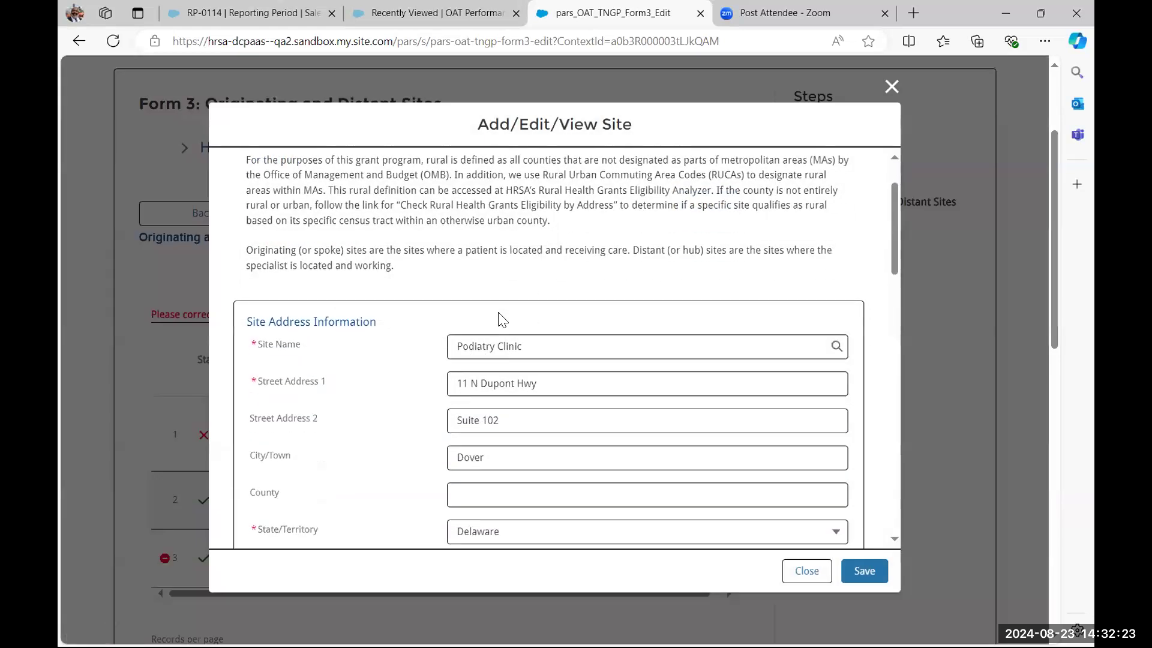
scroll(369, 368, "down", 3)
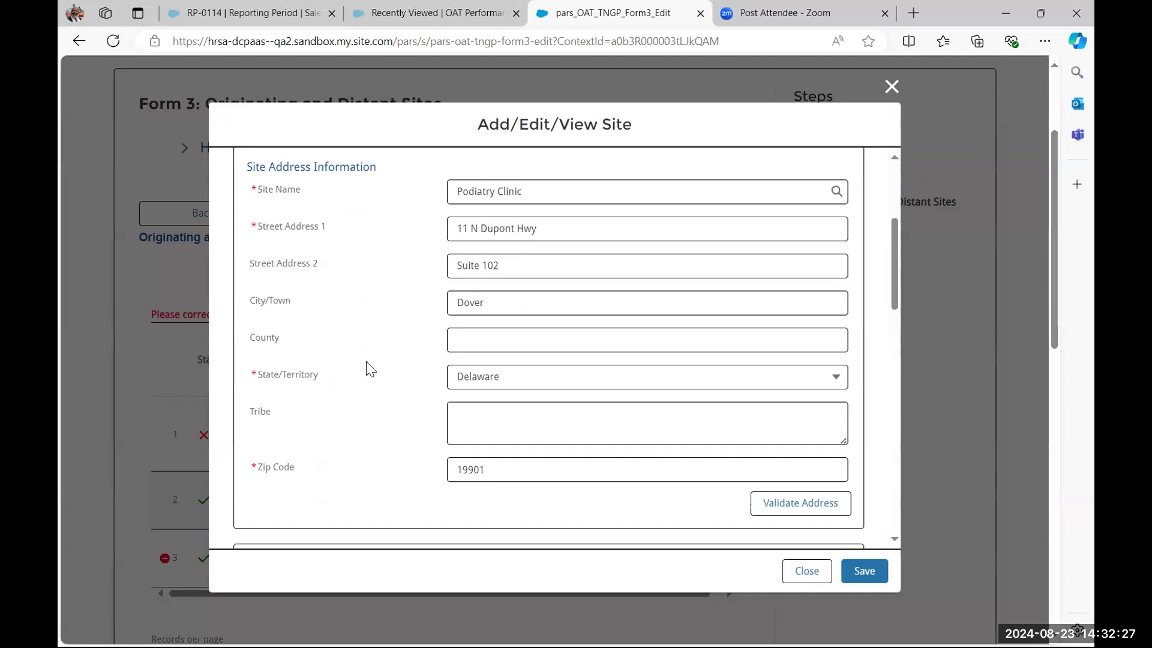
left_click(806, 513)
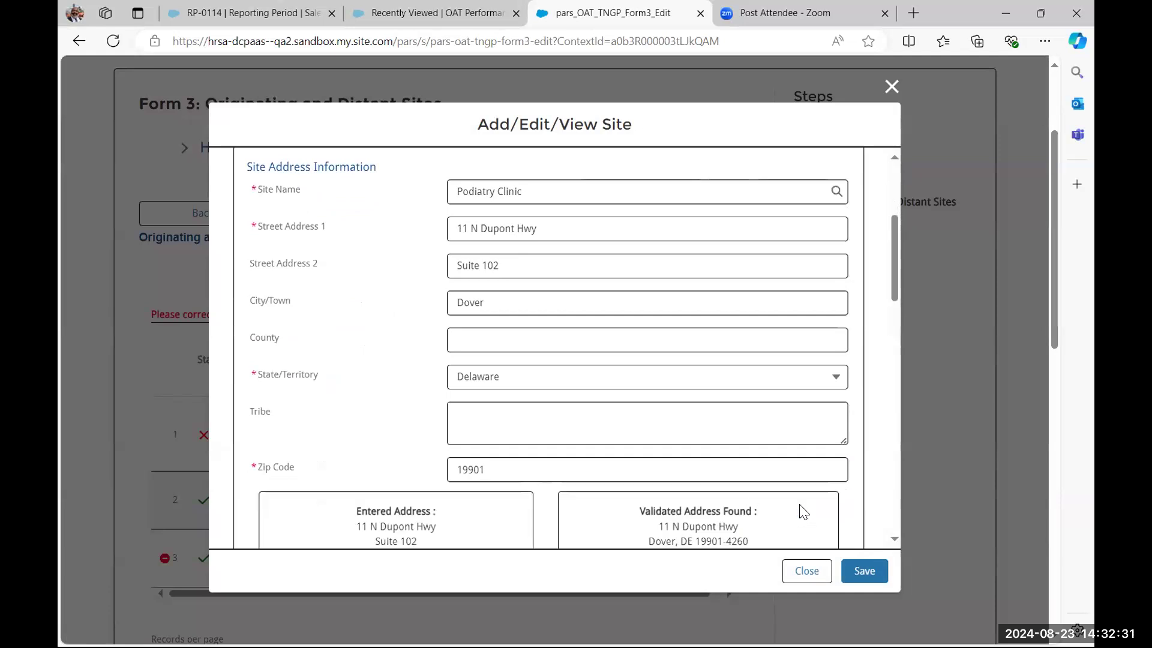
scroll(483, 452, "down", 2)
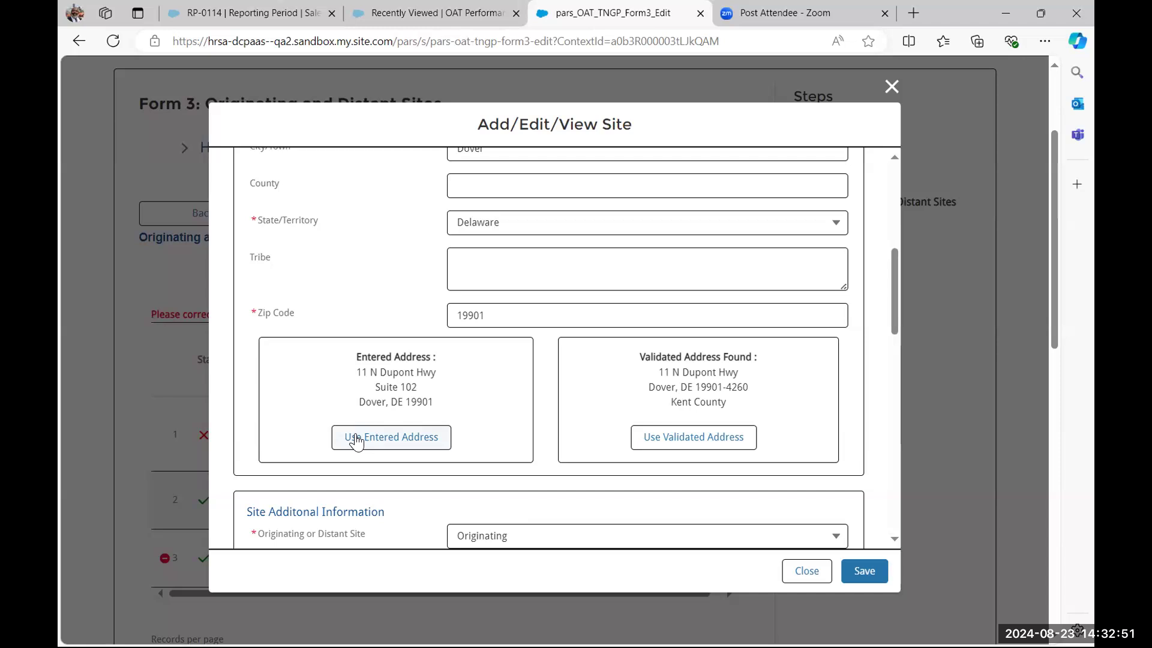
left_click(696, 441)
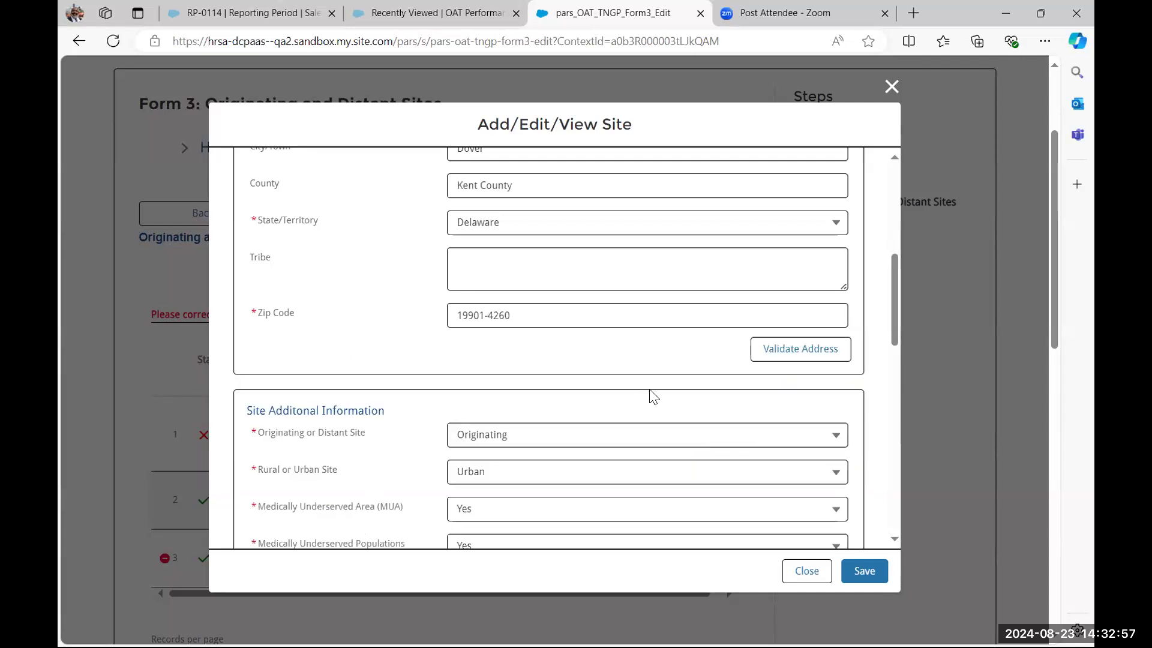
scroll(513, 353, "up", 4)
scroll(513, 353, "up", 3)
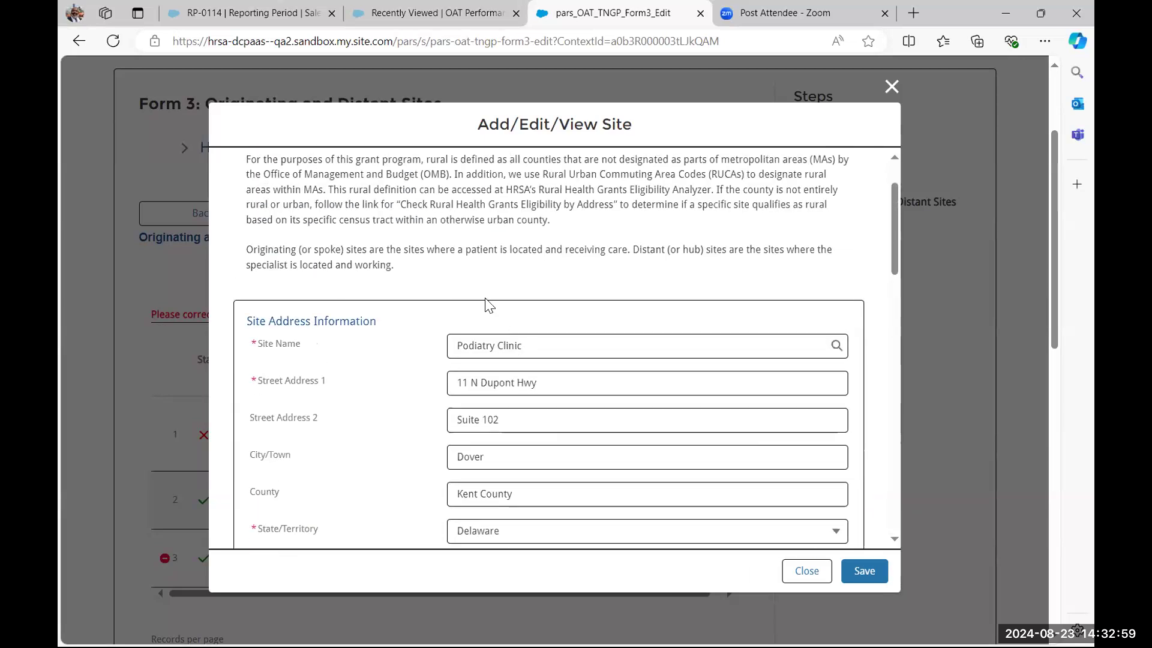
Step: Review the Podiatry Clinic's address fields and site additional information, from site name through Health Professional Shortage Areas
scroll(492, 328, "down", 1)
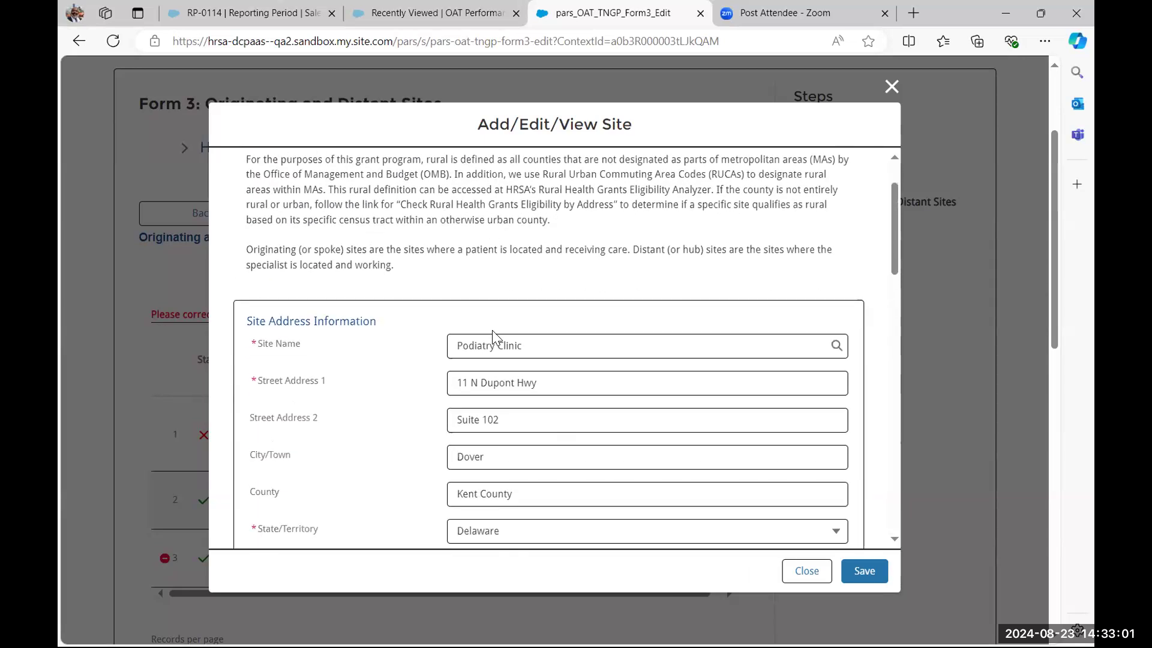
scroll(494, 346, "down", 1)
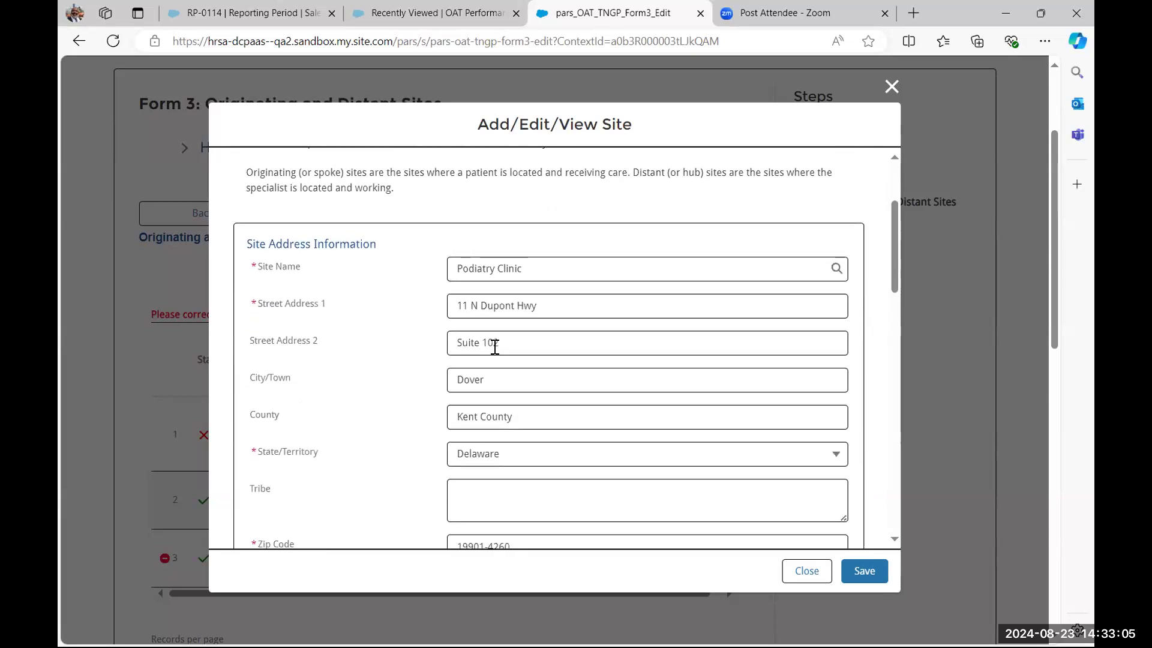
scroll(495, 346, "down", 1)
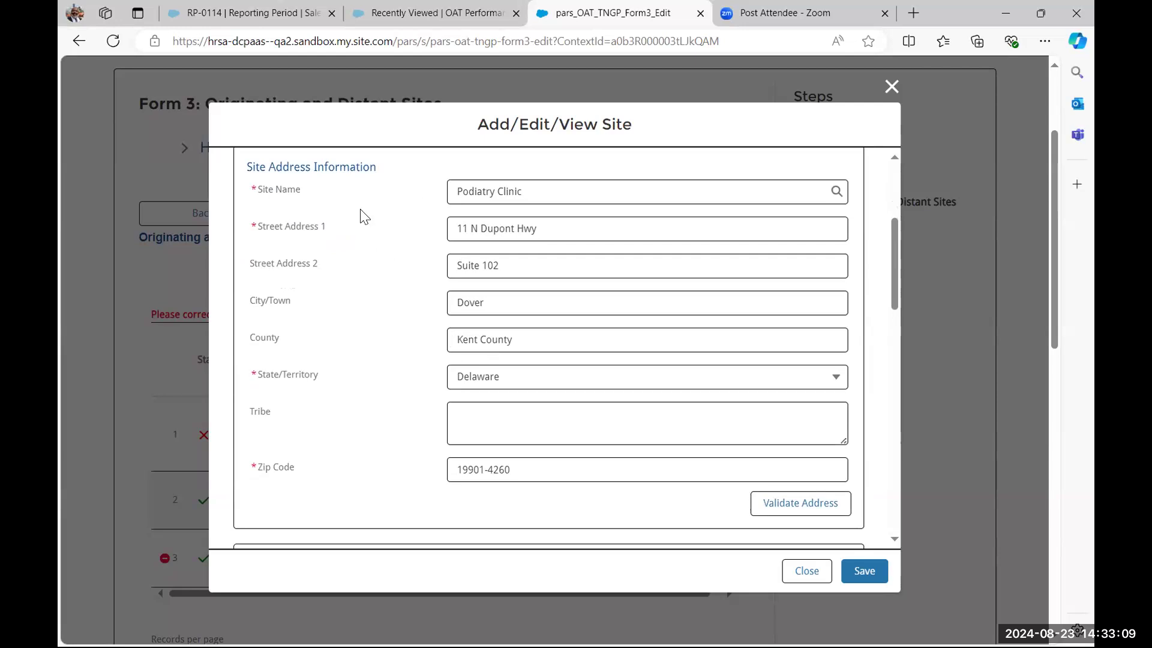
scroll(366, 395, "down", 1)
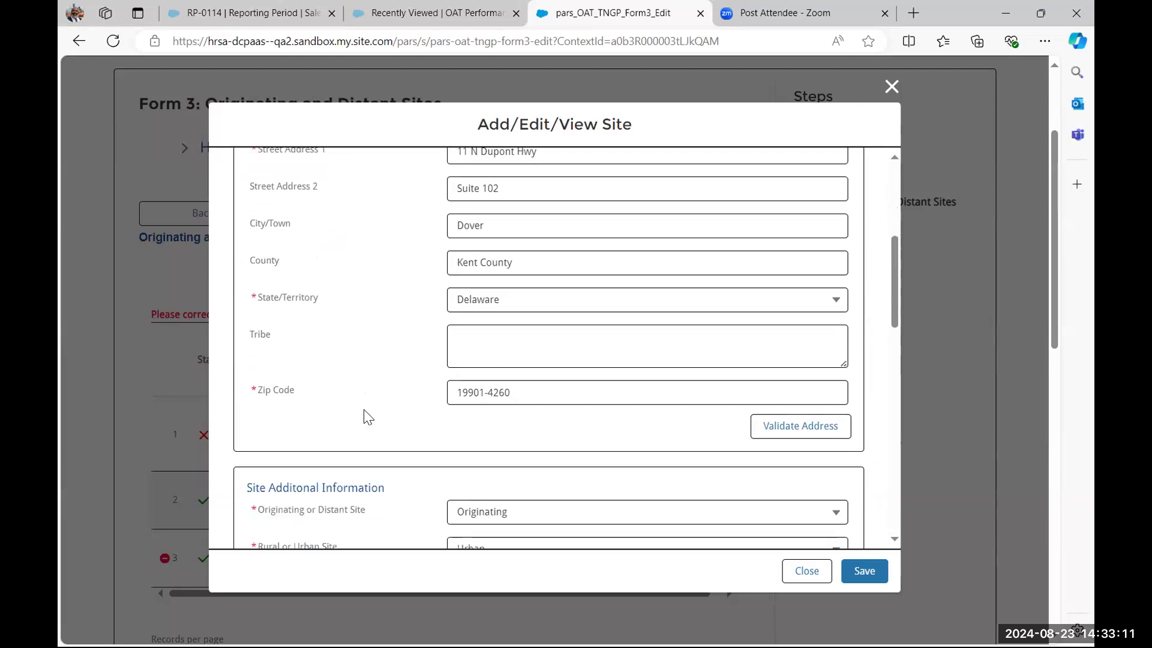
scroll(364, 411, "down", 4)
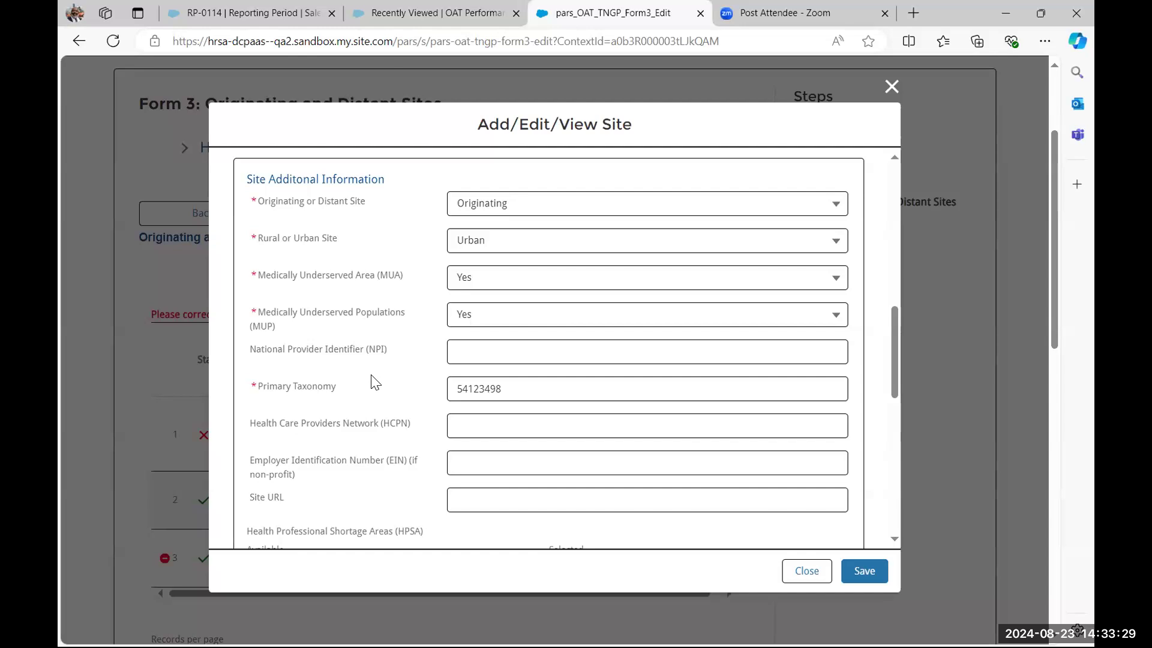
scroll(358, 411, "down", 1)
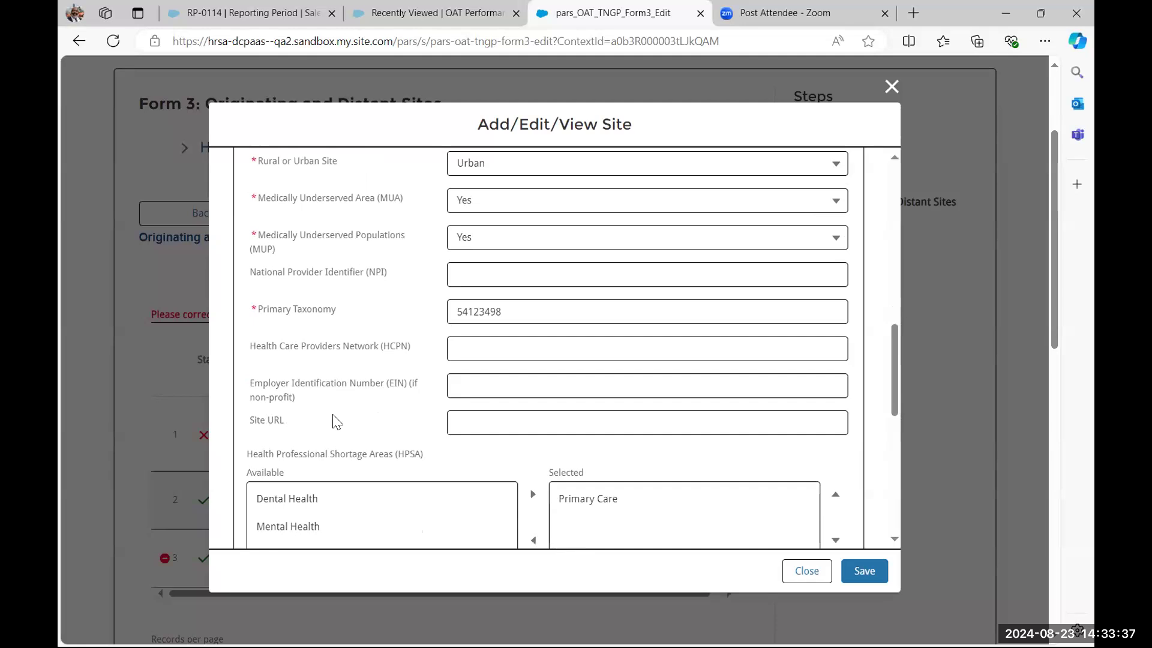
scroll(378, 388, "up", 3)
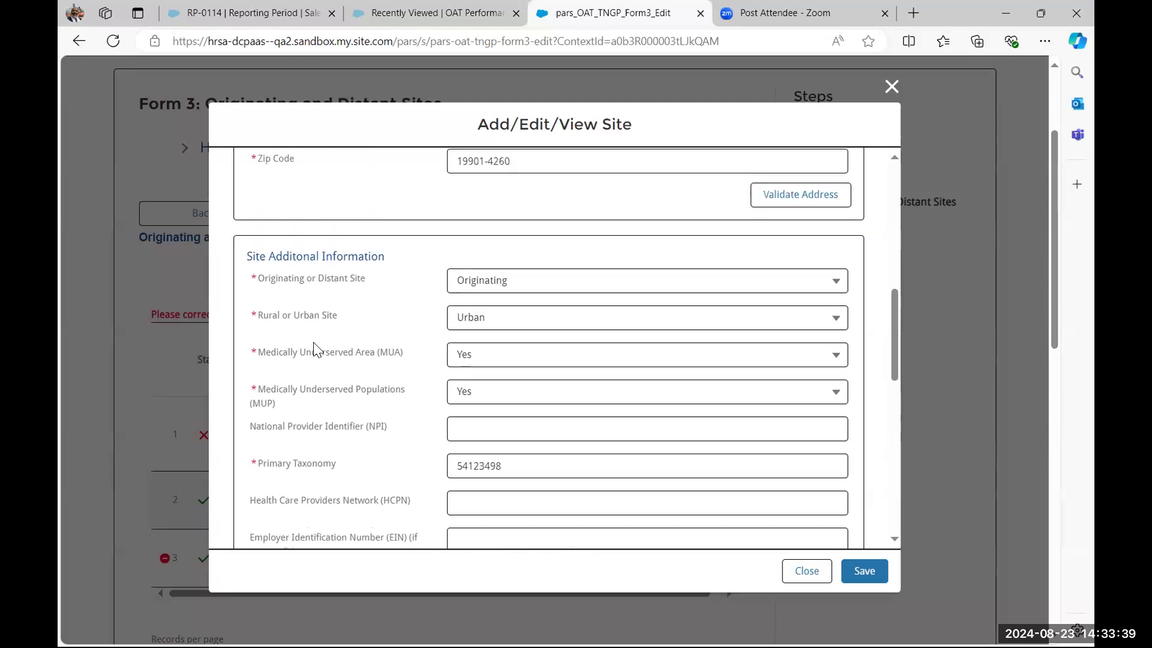
scroll(282, 351, "up", 4)
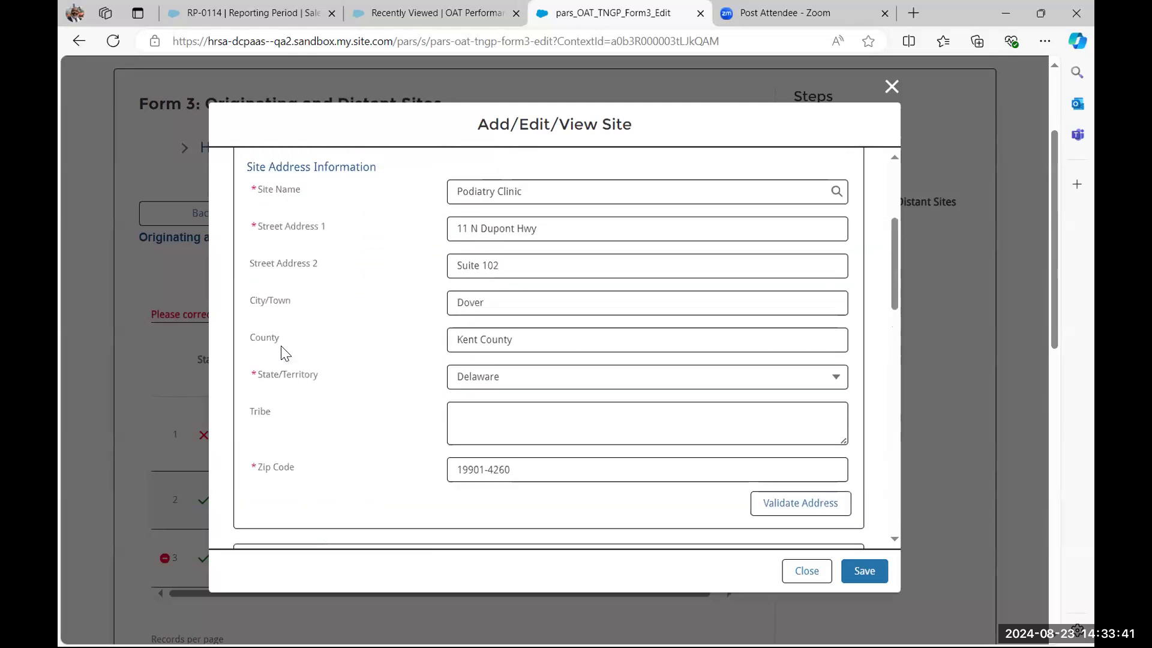
scroll(281, 351, "down", 3)
scroll(288, 355, "down", 6)
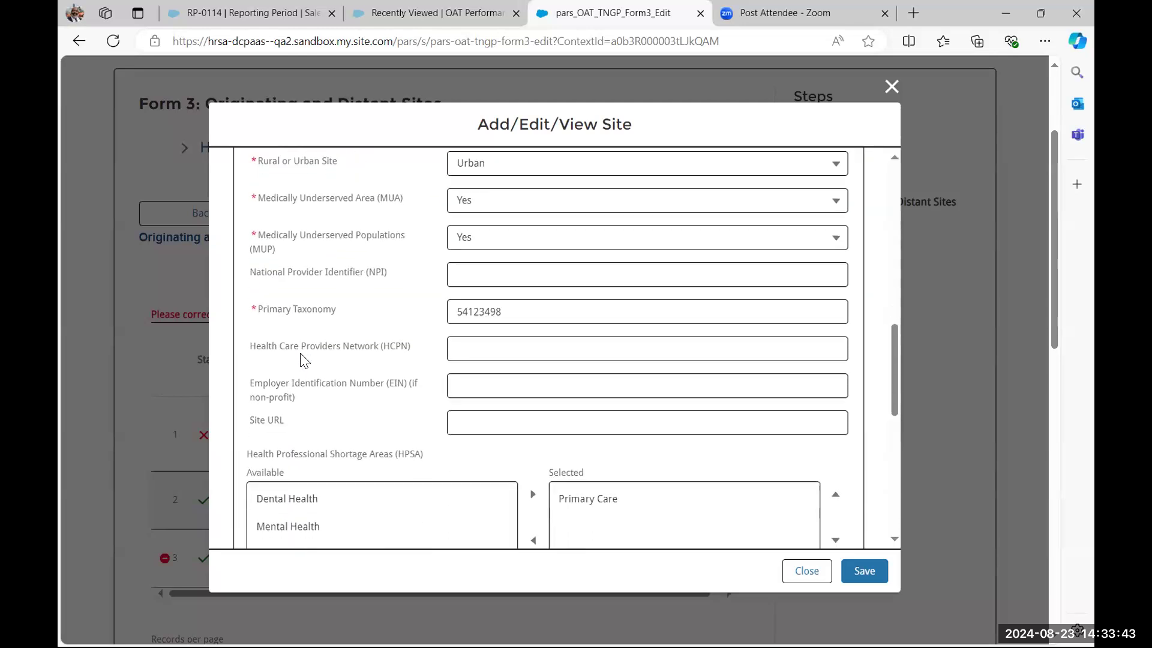
scroll(303, 360, "down", 1)
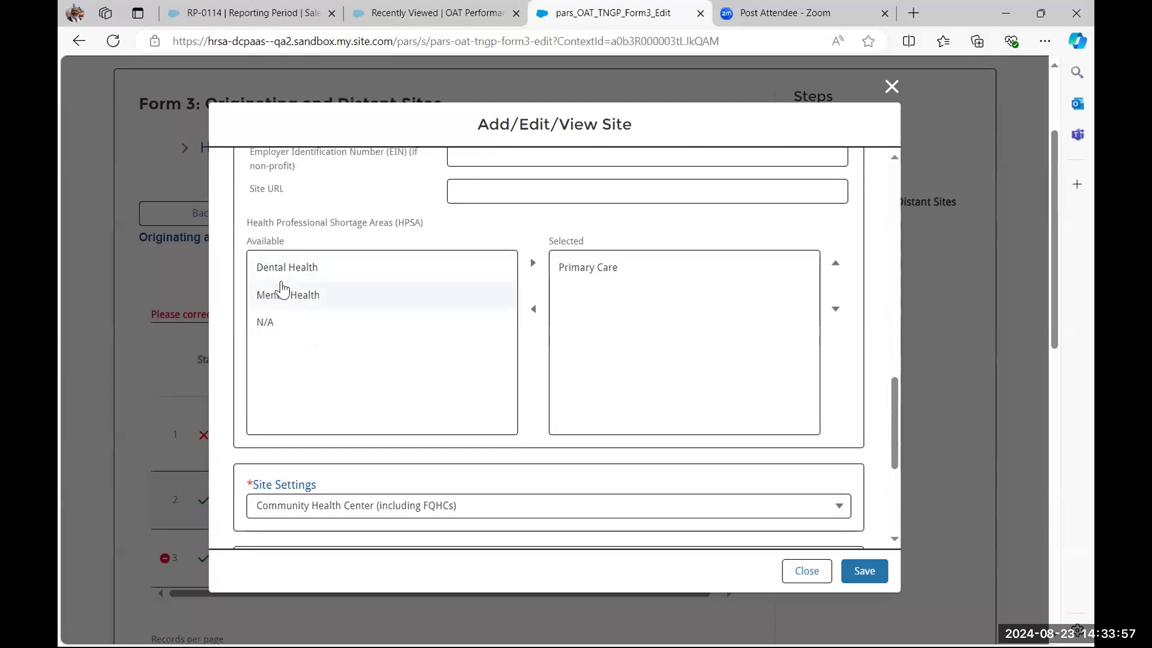
Step: Add Emergency Medicine to the Podiatry Clinic's selected site specialties and save the site
scroll(459, 355, "down", 4)
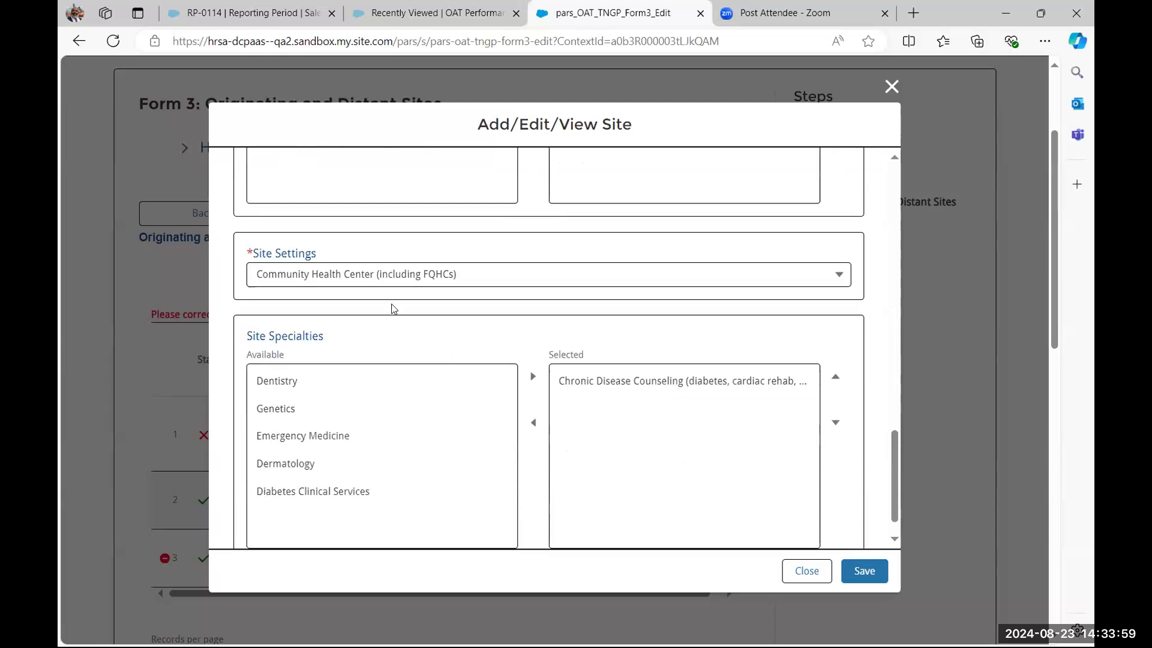
scroll(372, 378, "down", 1)
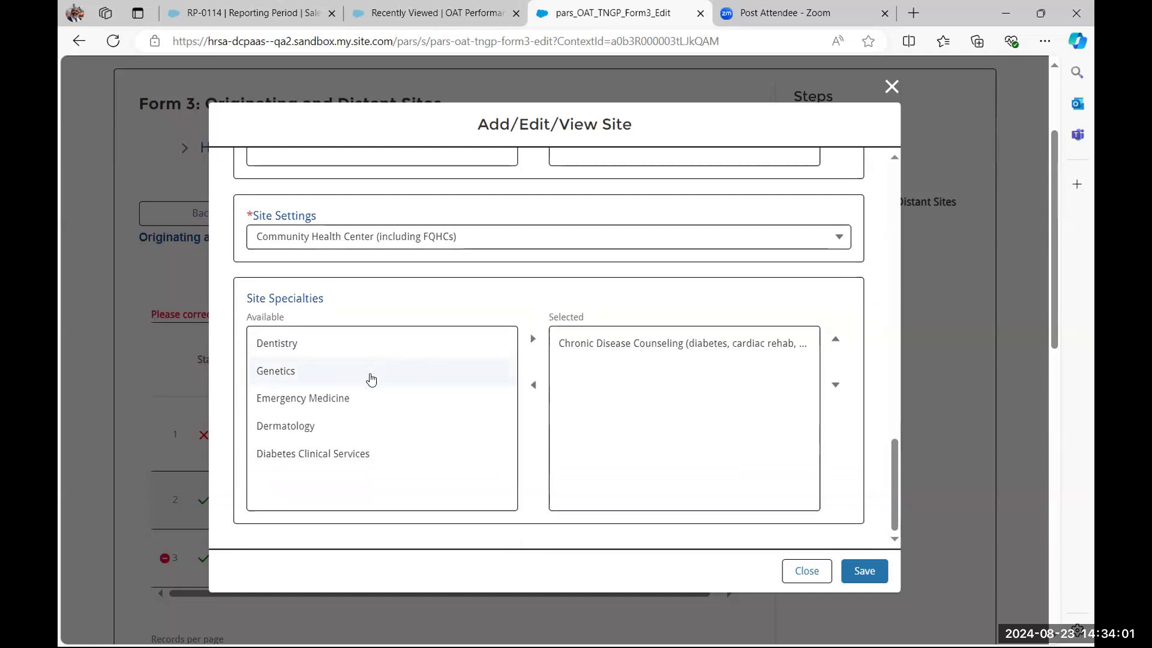
left_click(312, 398)
left_click(533, 338)
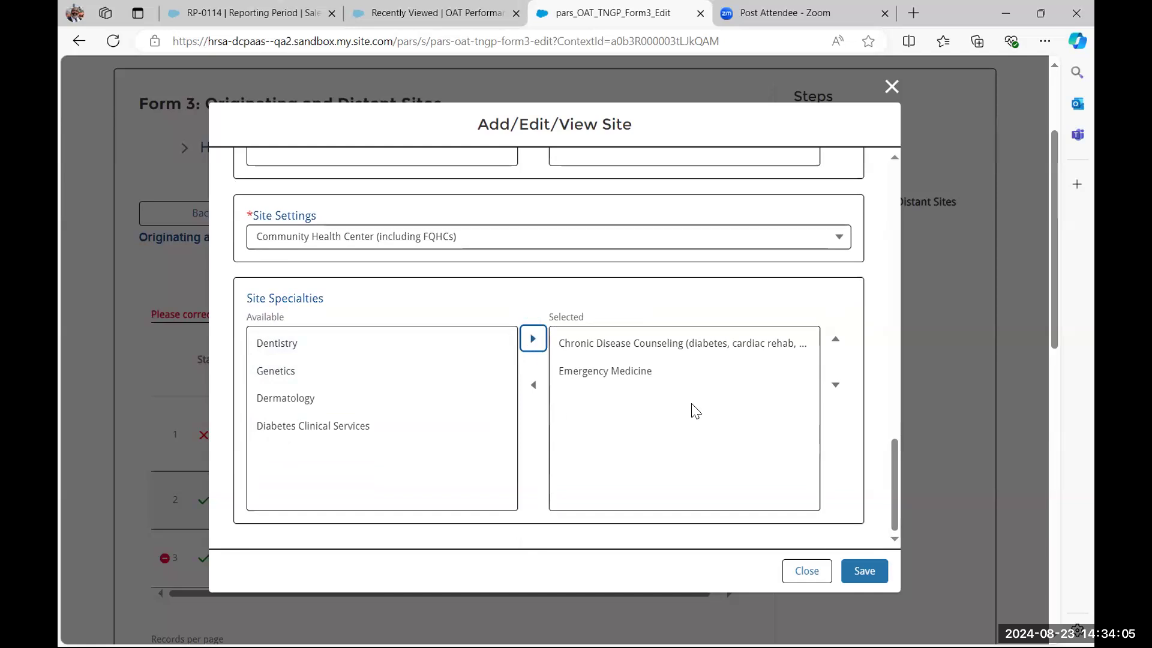
scroll(786, 426, "down", 3)
left_click(864, 572)
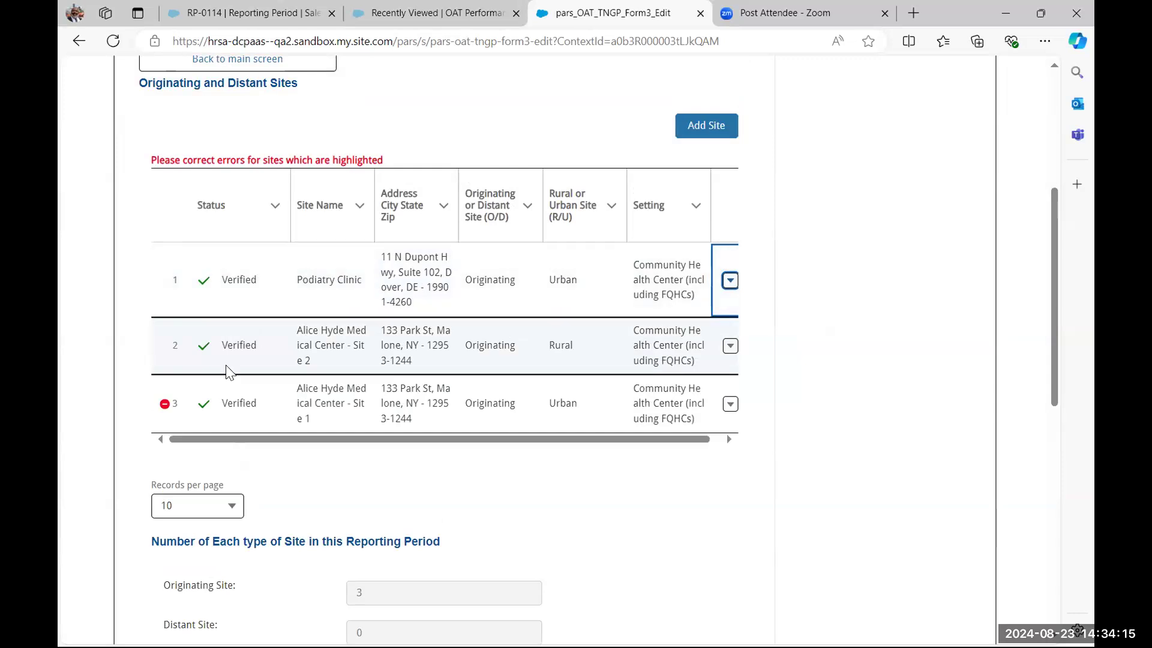
Step: Check the error details flagged for Alice Hyde Medical Center - Site 1, then dismiss them
left_click(165, 408)
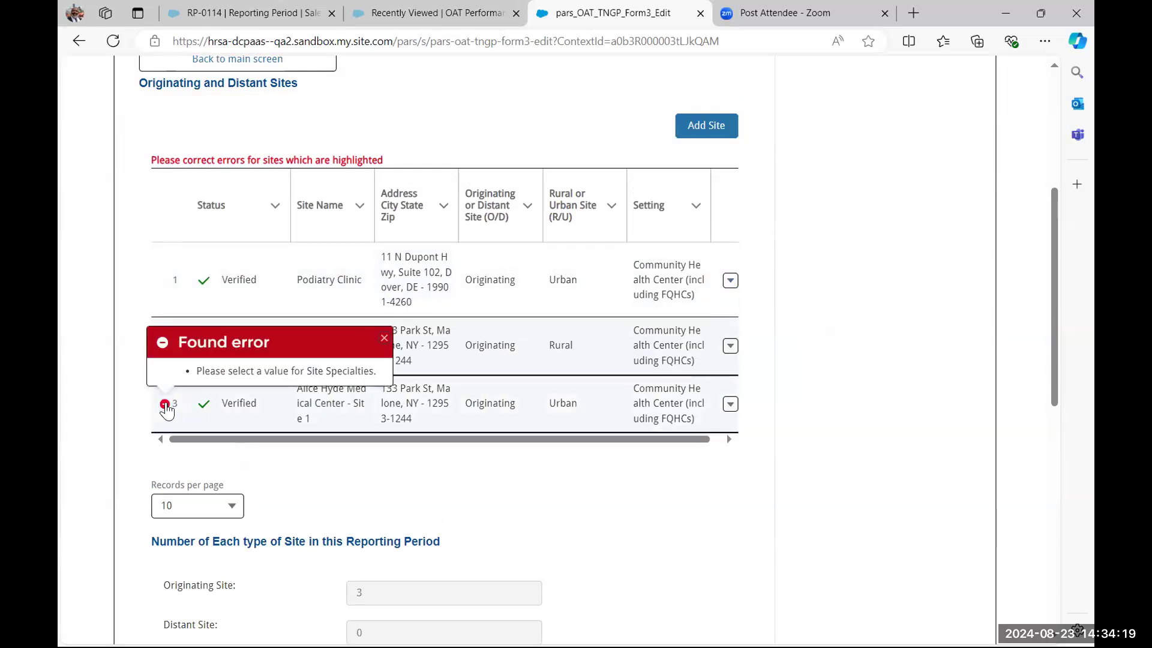
left_click(165, 408)
left_click(165, 408)
key("Escape")
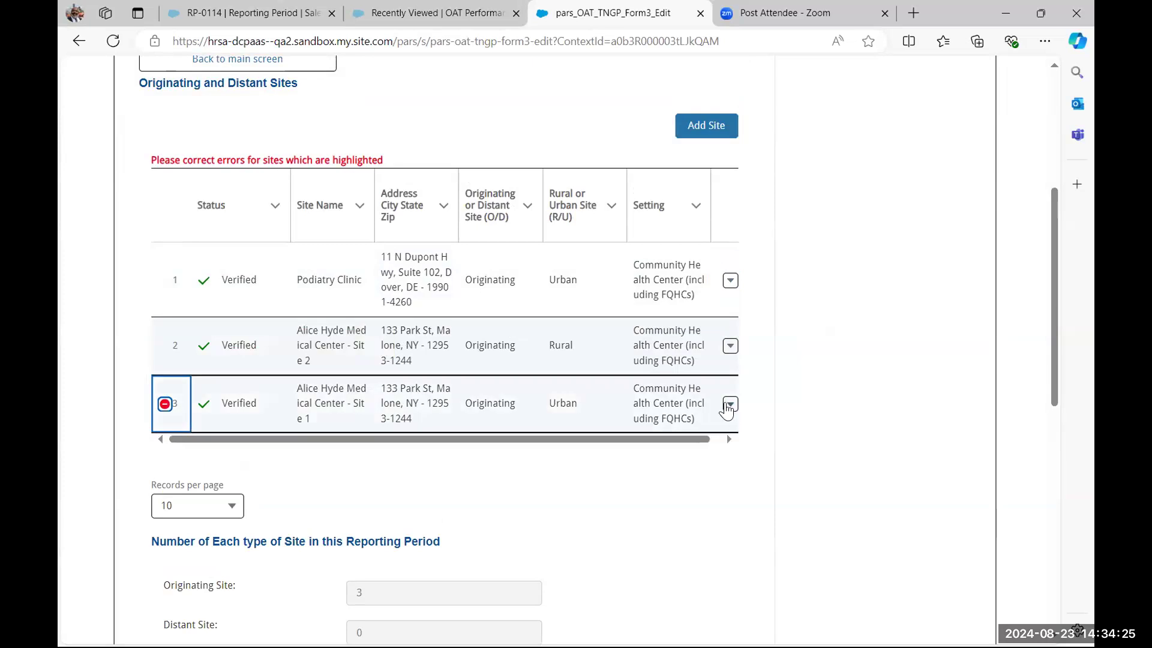
Step: Edit Alice Hyde Medical Center - Site 1 to add Emergency Medicine and Diabetes Clinical Services as site specialties, and save the site
left_click(730, 404)
left_click(695, 350)
scroll(391, 264, "down", 8)
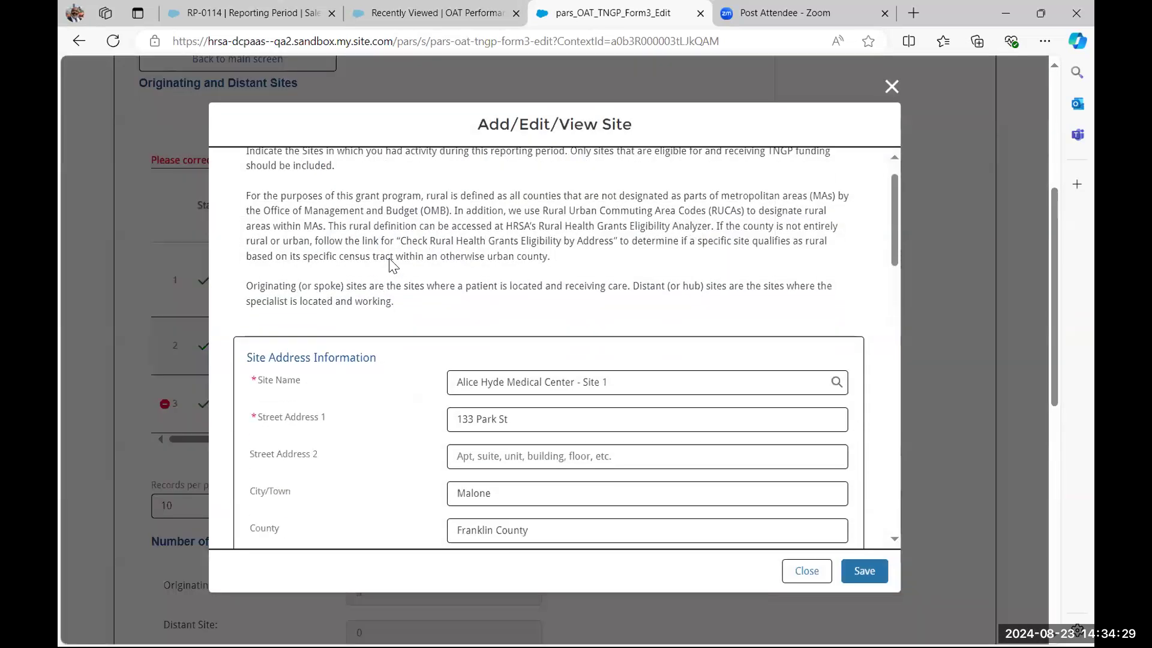
scroll(393, 264, "down", 10)
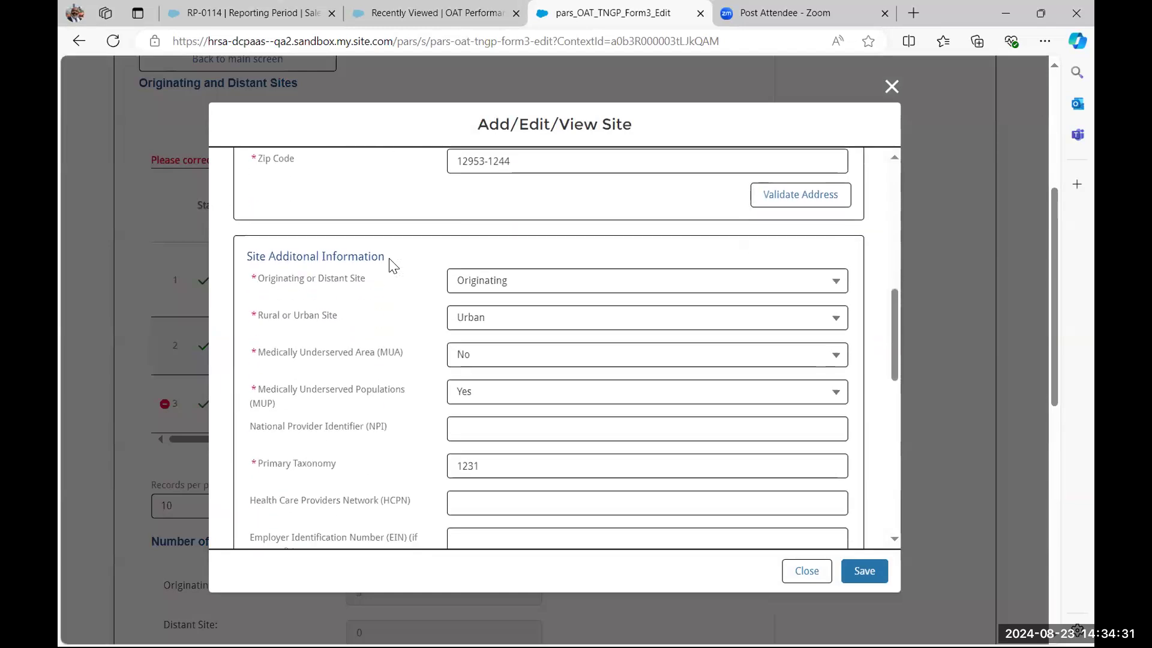
scroll(391, 264, "down", 1)
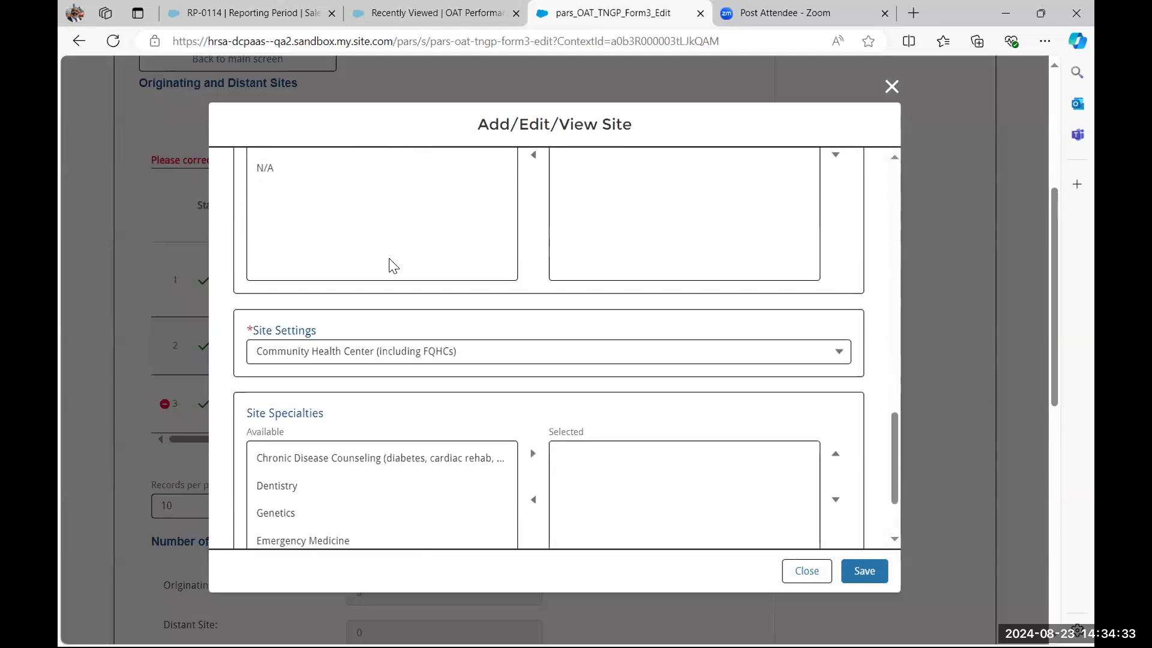
scroll(556, 364, "down", 2)
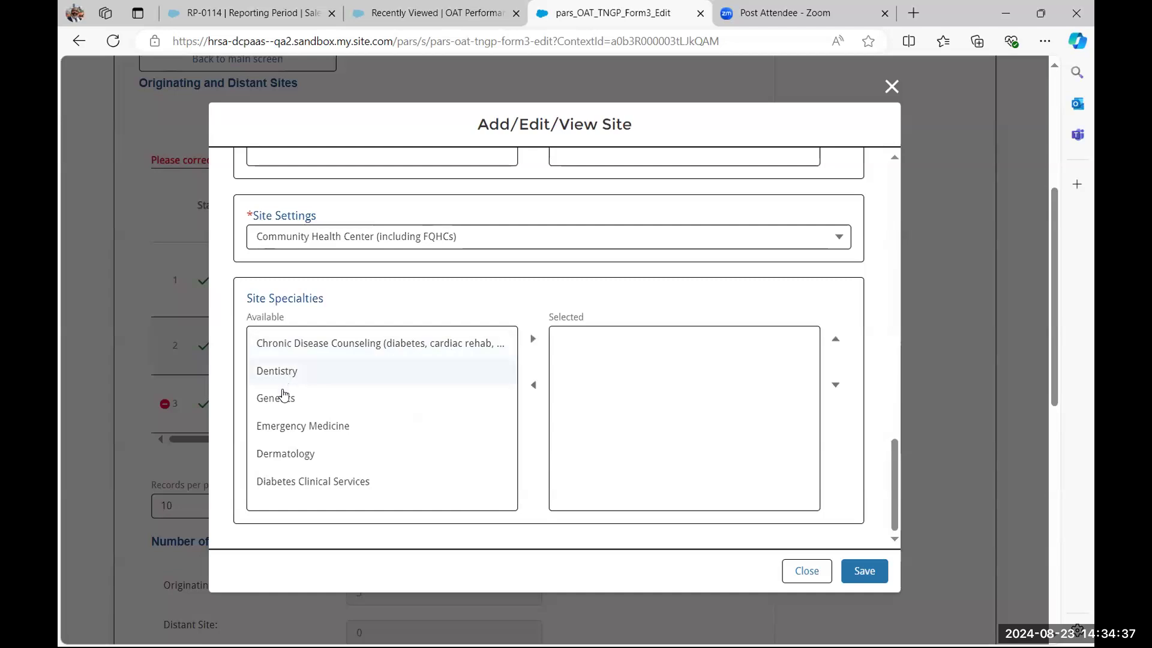
left_click(286, 431)
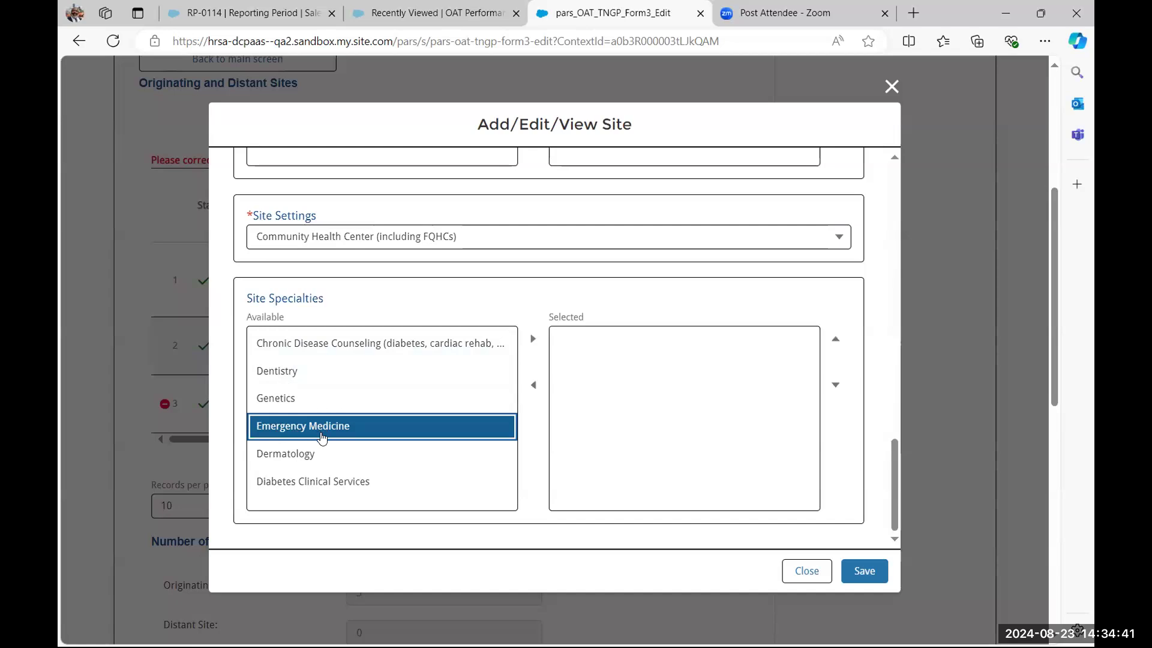
left_click(291, 481, "ctrl")
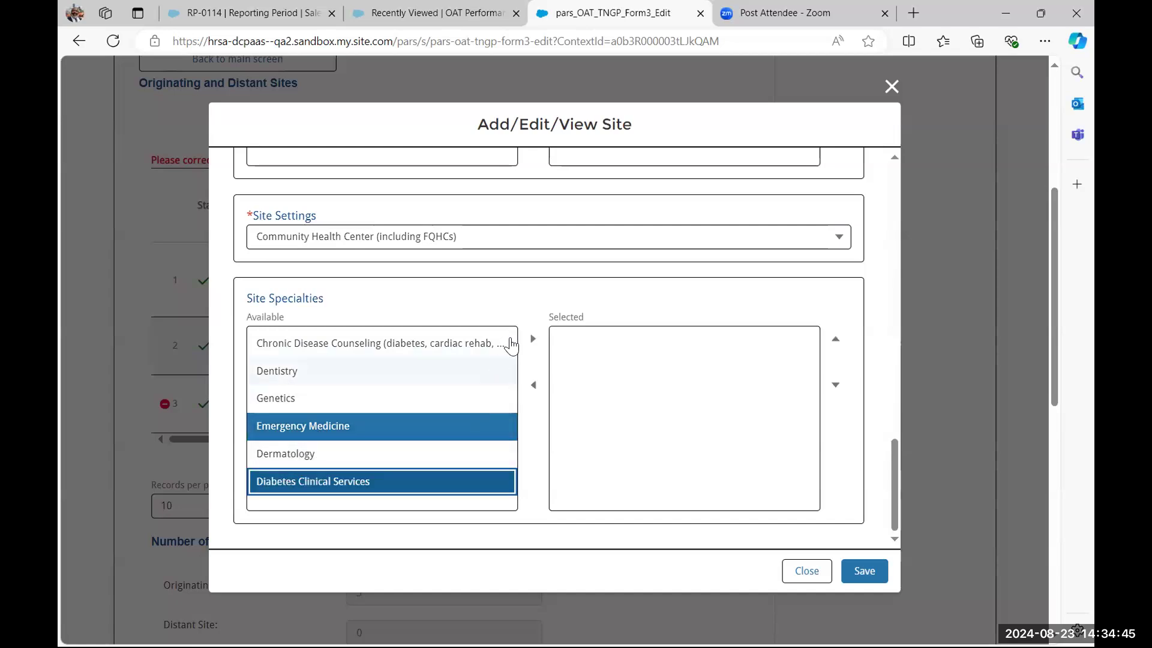
left_click(532, 340)
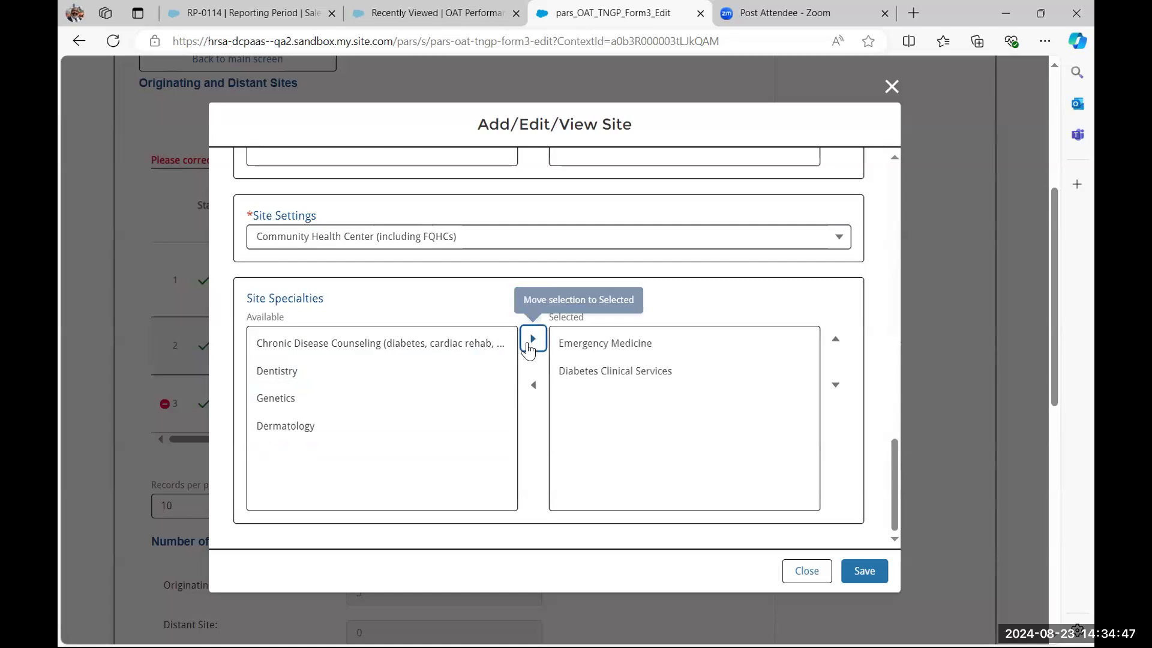
left_click(864, 573)
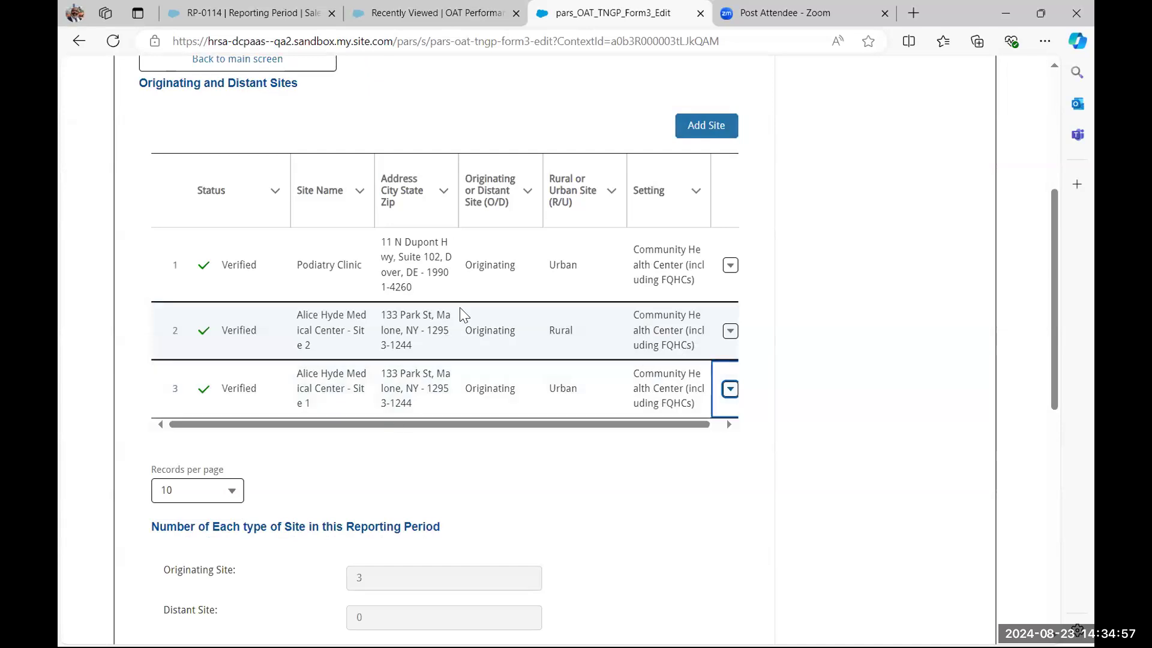
Step: Open a blank form for adding a site, look through its fields, and close it without saving
scroll(606, 202, "up", 1)
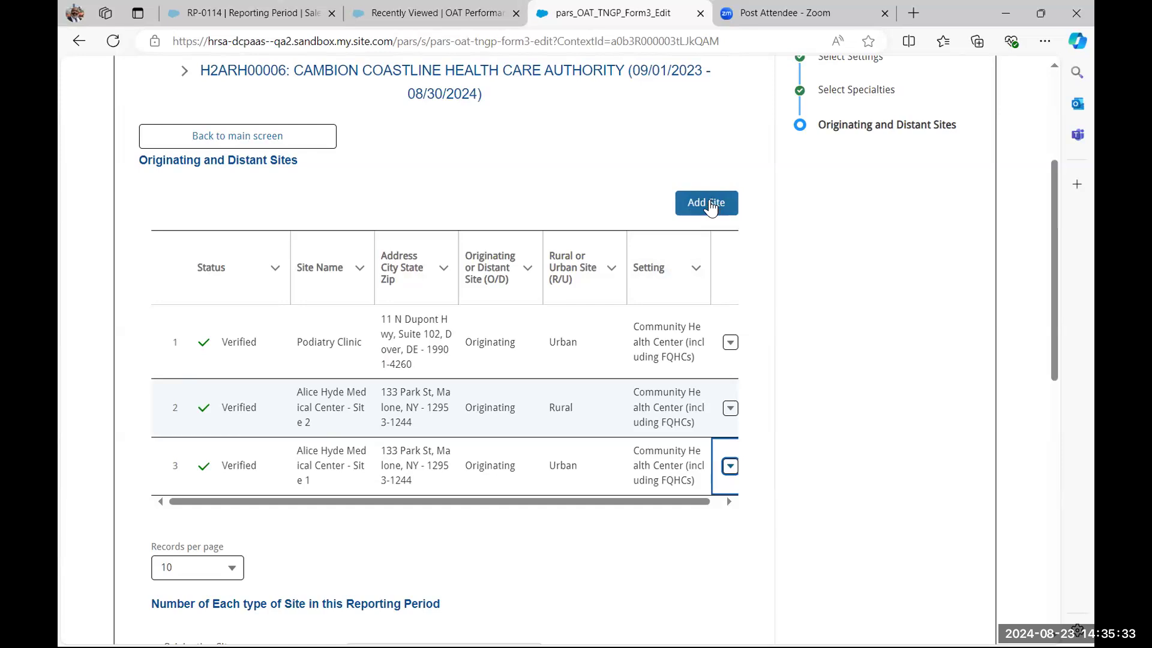
left_click(711, 207)
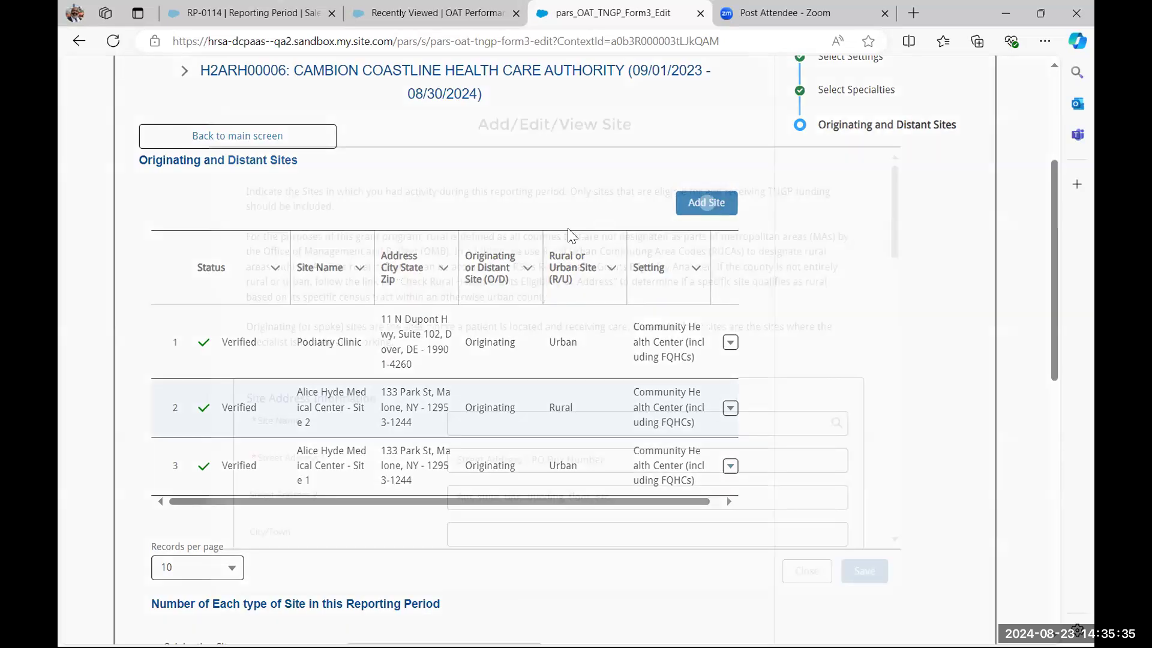
scroll(481, 316, "down", 3)
scroll(480, 316, "down", 3)
scroll(480, 316, "up", 4)
scroll(480, 316, "down", 2)
scroll(484, 322, "up", 1)
left_click(821, 572)
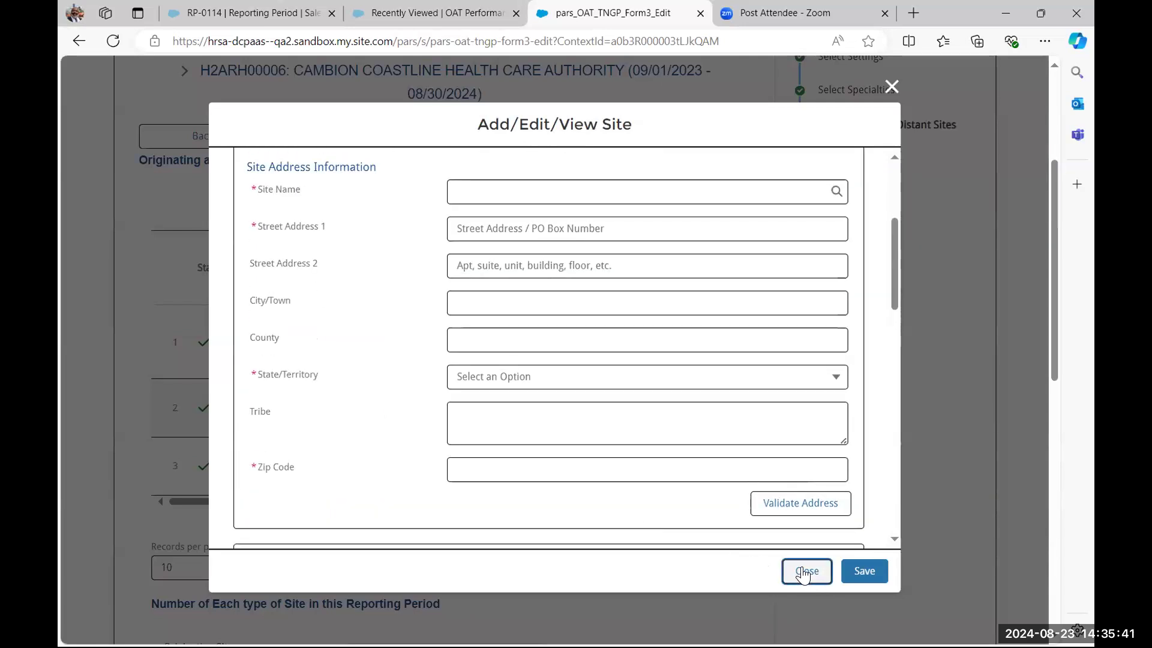
Step: View the available records-per-page options for the sites table without changing the selection
scroll(428, 348, "down", 1)
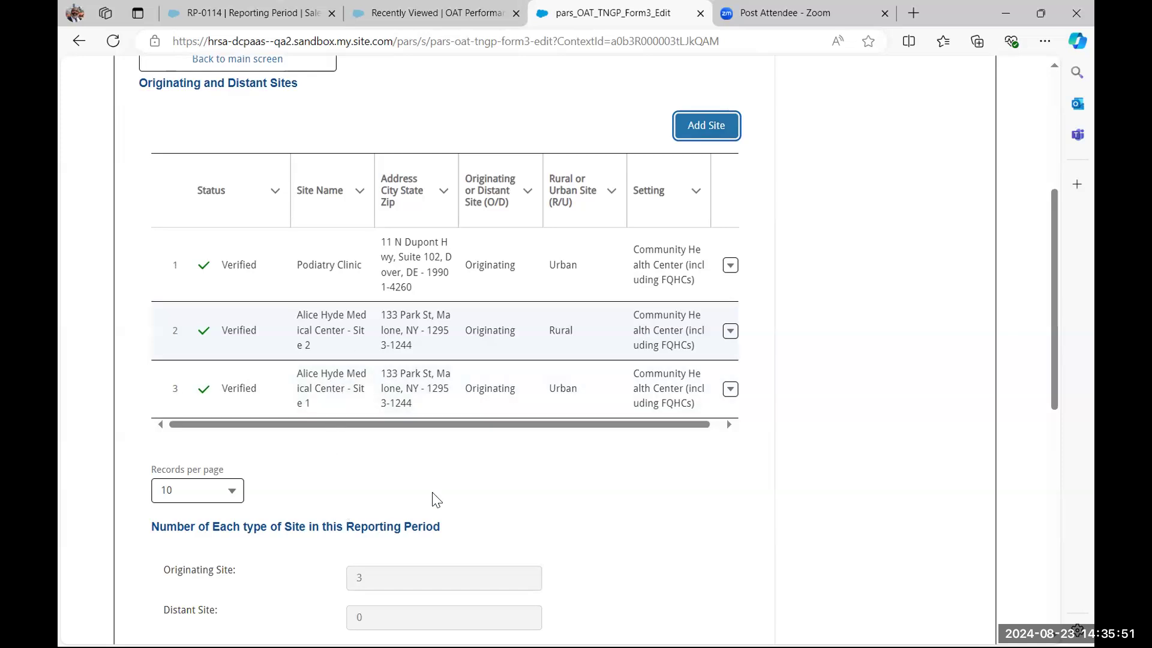
left_click(233, 494)
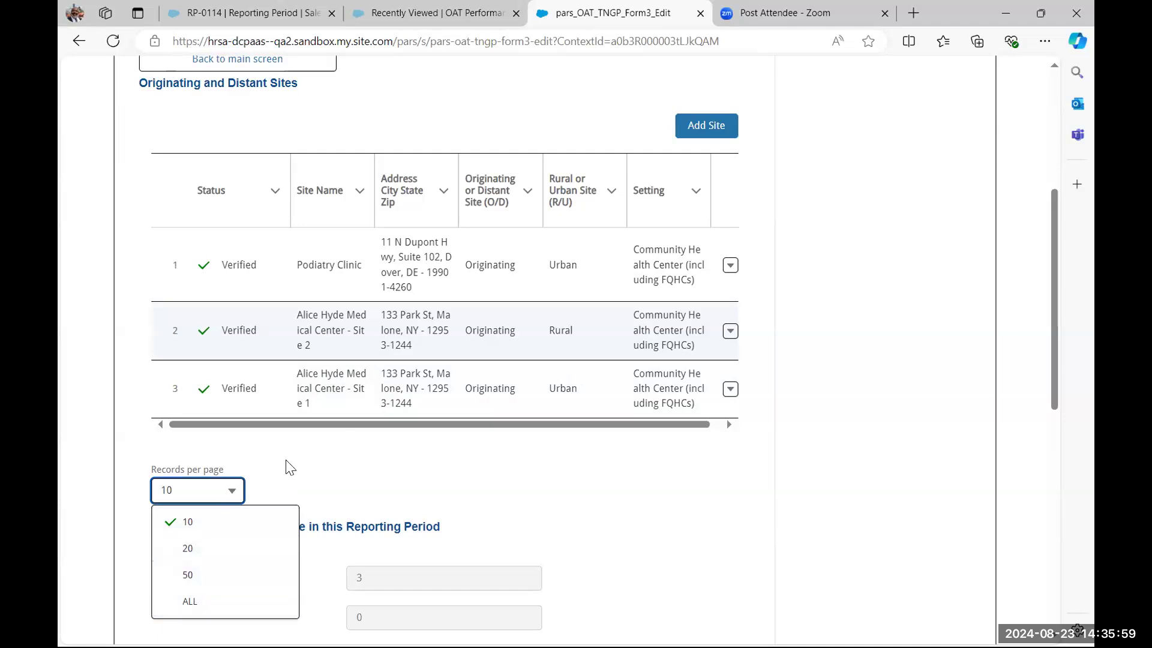
left_click(372, 469)
Step: Review the number of each site type, the comments, file attachments and form completion option, and return to the sites table
scroll(372, 469, "down", 3)
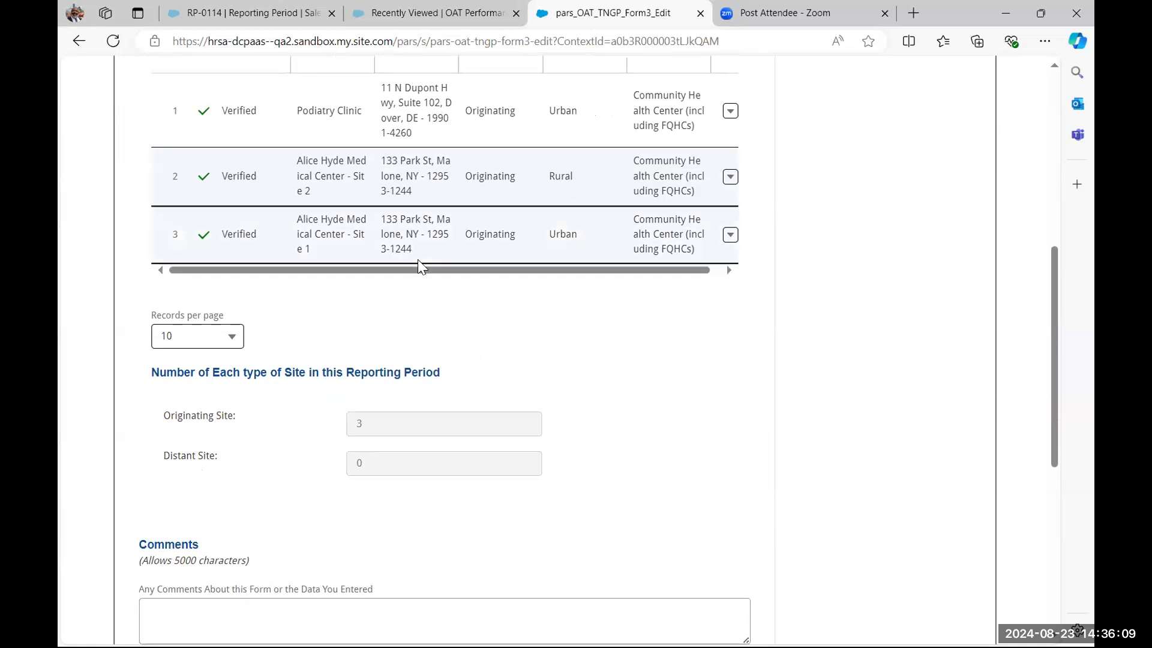
scroll(417, 260, "up", 3)
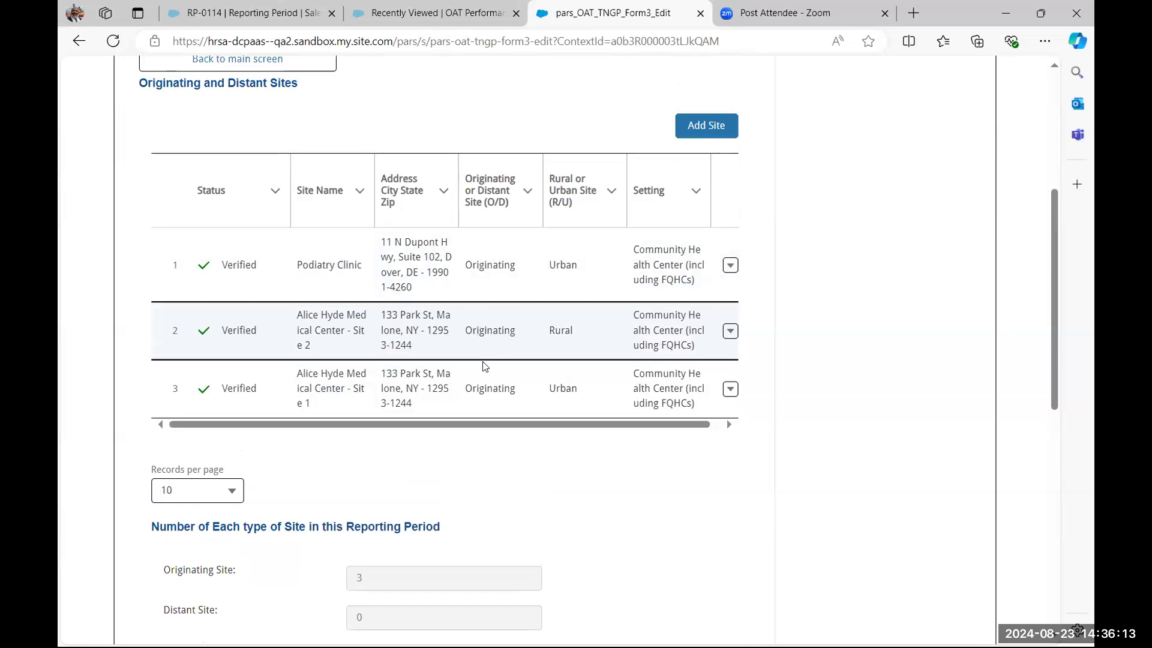
scroll(474, 432, "down", 3)
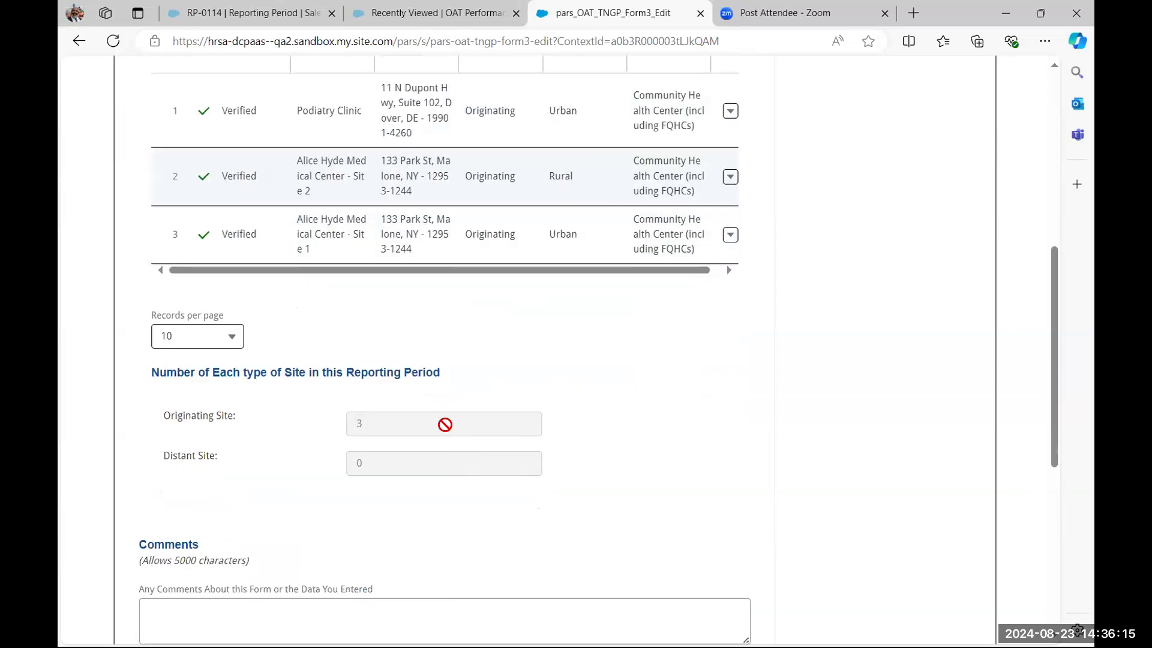
scroll(437, 447, "down", 2)
scroll(337, 461, "down", 3)
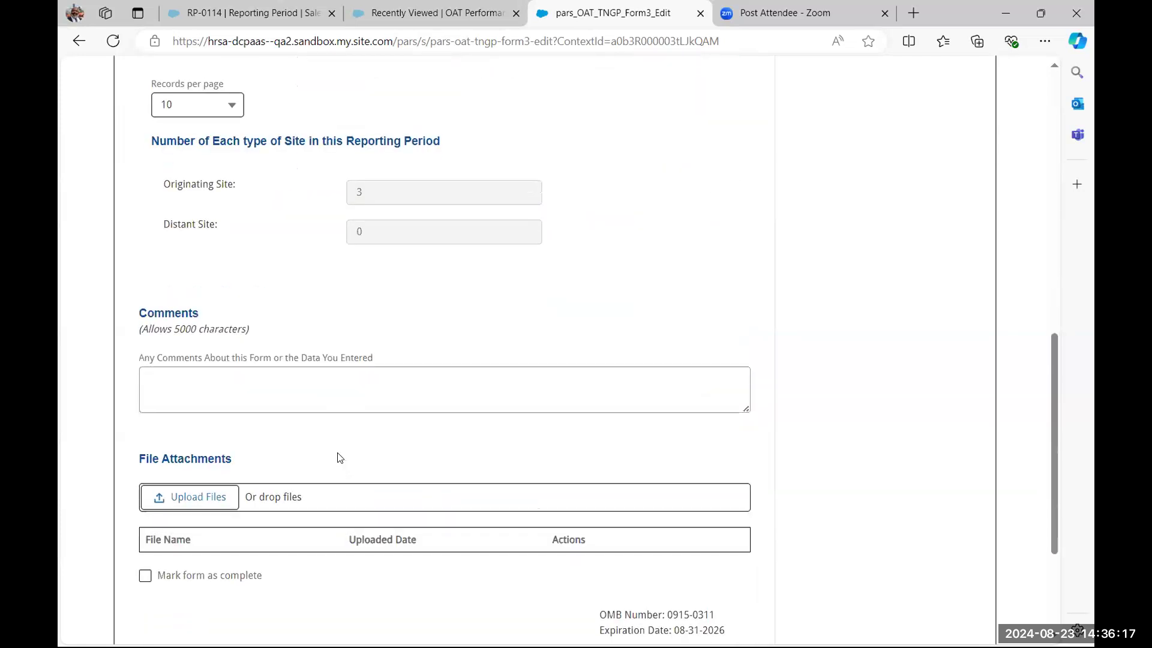
scroll(300, 414, "down", 3)
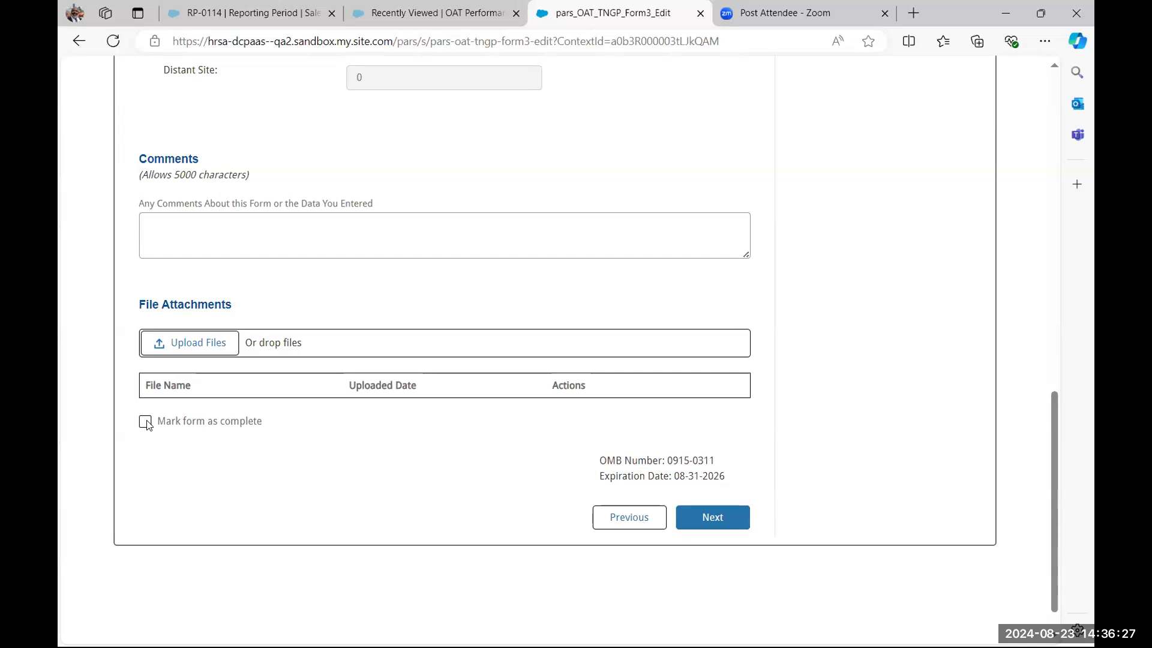
scroll(622, 294, "up", 15)
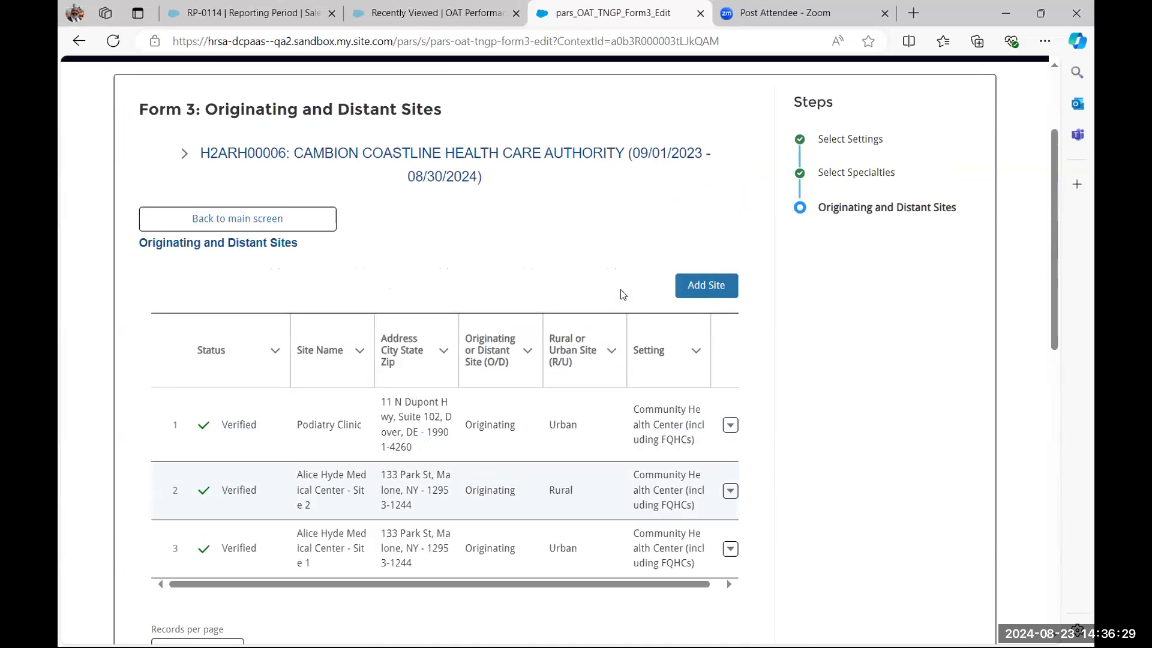
Step: Mark Form 3 as complete below its file attachments and proceed out of the form to the performance report
scroll(622, 295, "down", 15)
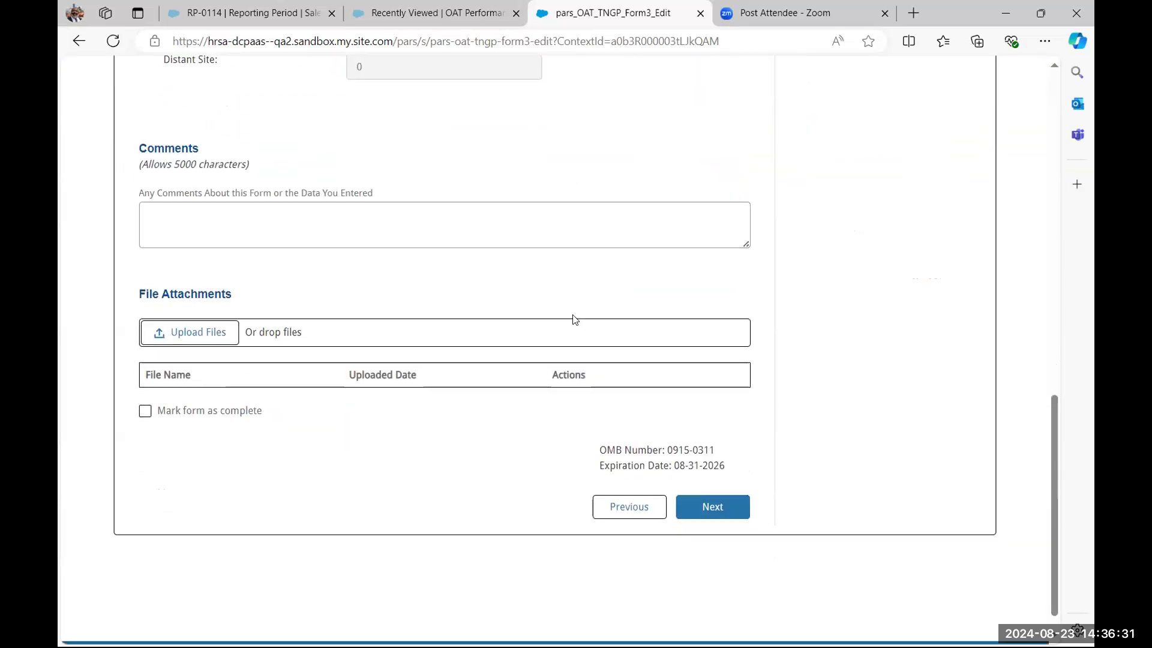
left_click(145, 384)
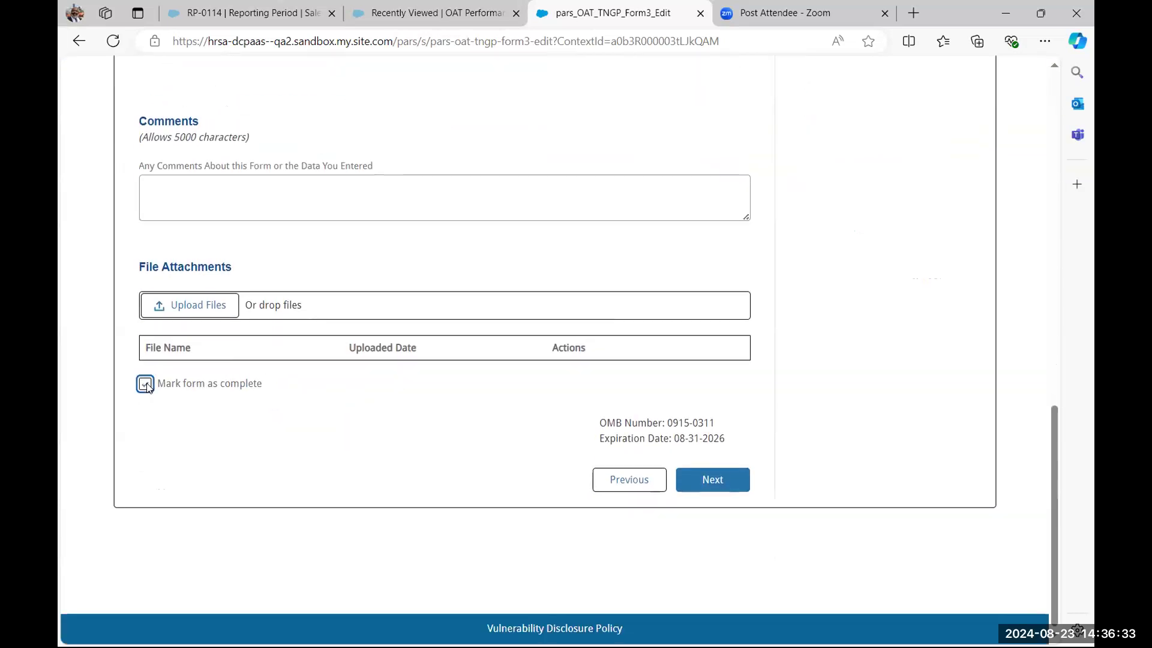
left_click(712, 479)
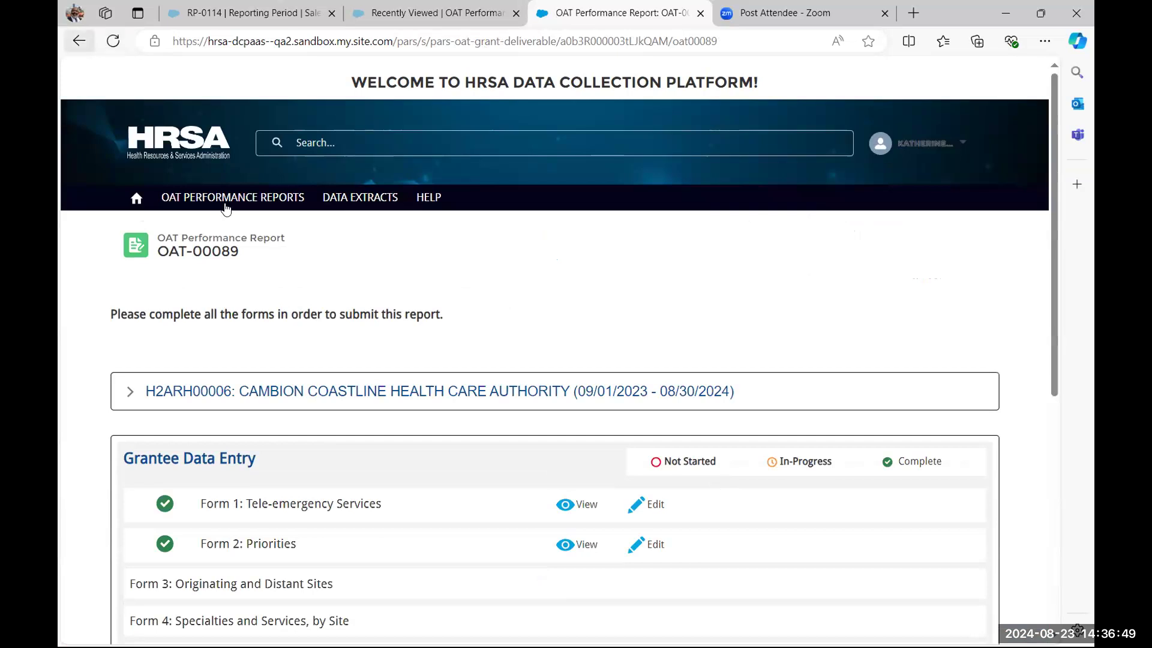
Step: Check the form statuses under Grantee Data Entry and reload the performance report page to refresh them
scroll(226, 214, "down", 1)
scroll(219, 240, "down", 1)
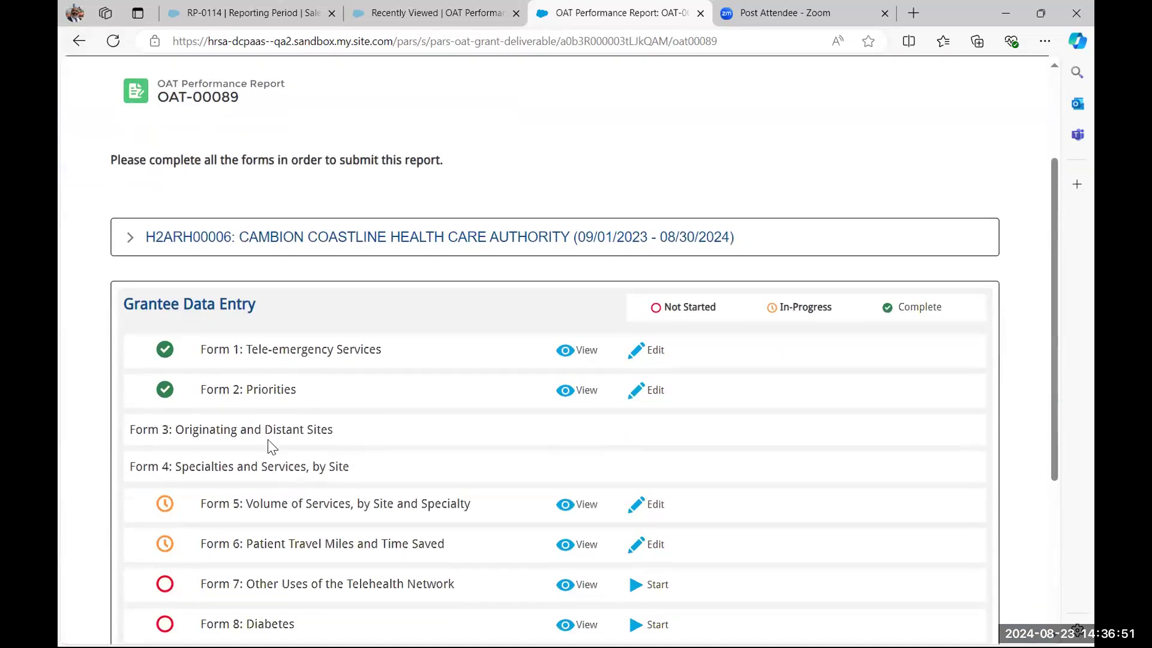
scroll(185, 374, "up", 1)
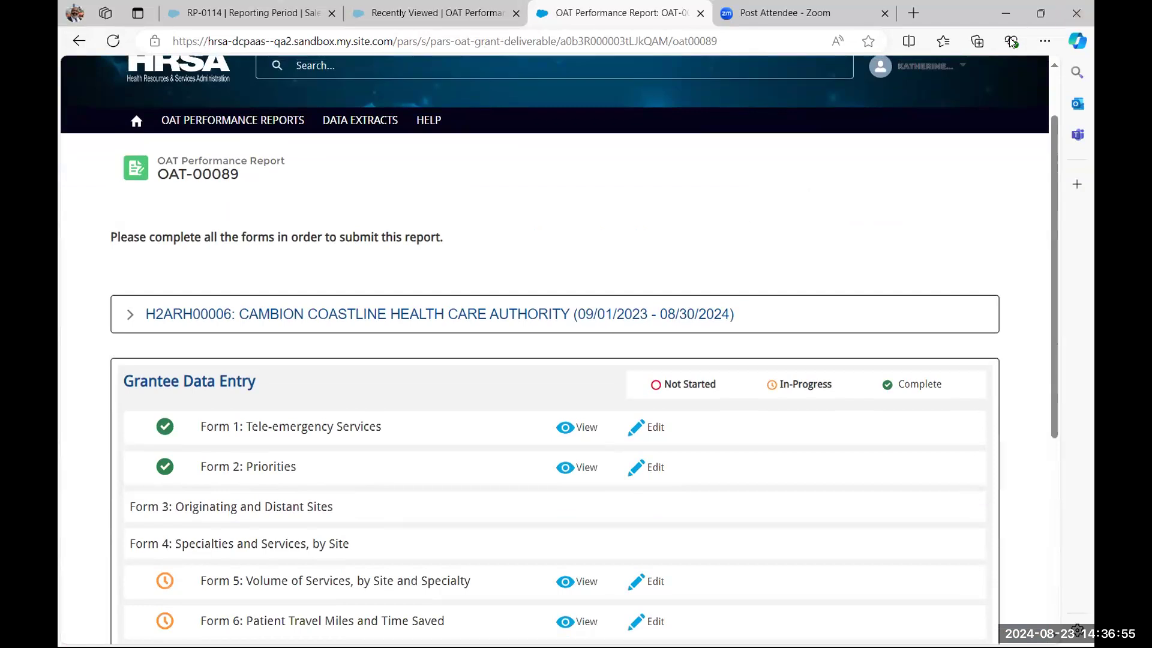
left_click(111, 41)
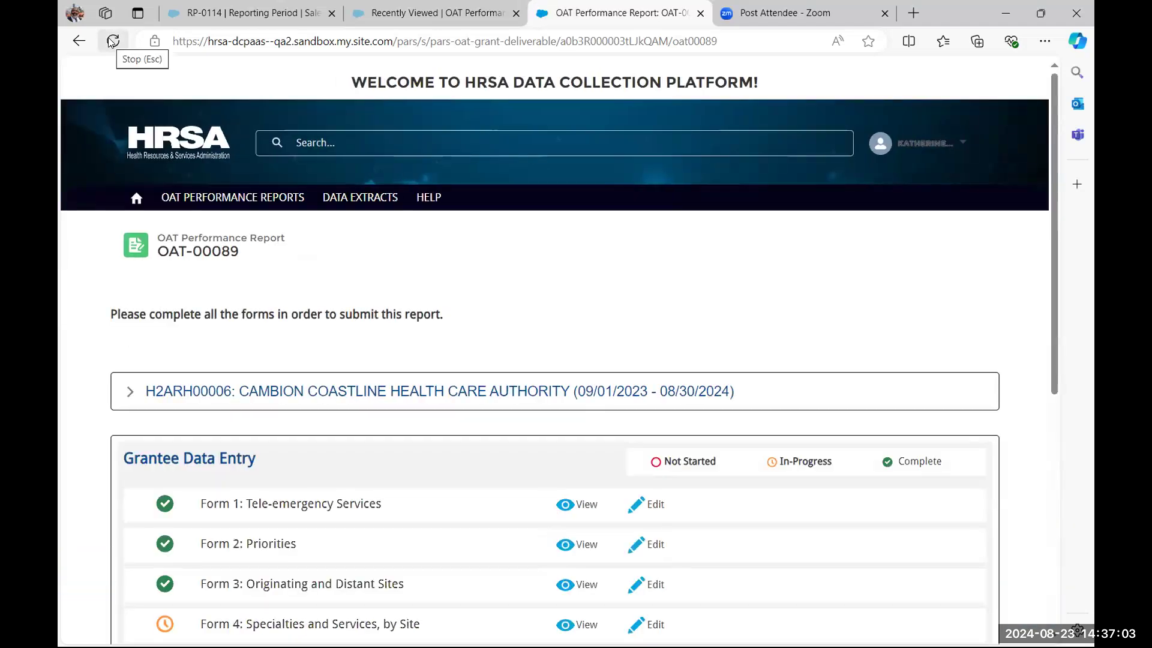
Step: Reopen Form 3: Originating and Distant Sites for editing from the Grantee Data Entry list
scroll(228, 371, "down", 3)
scroll(324, 394, "down", 1)
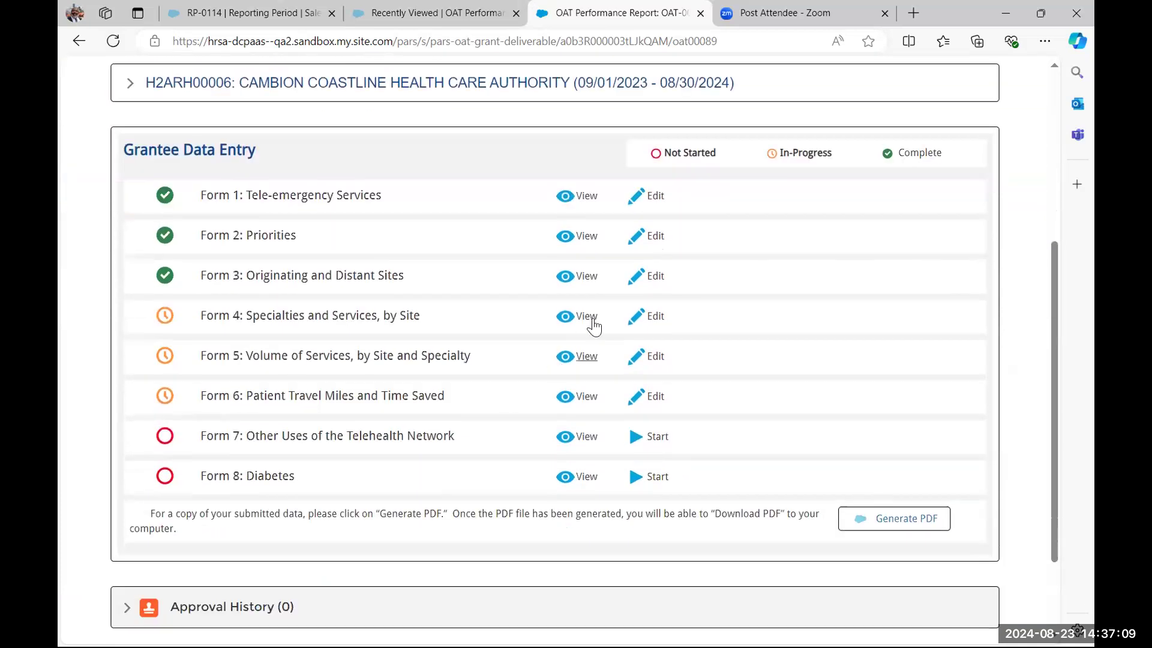
left_click(656, 277)
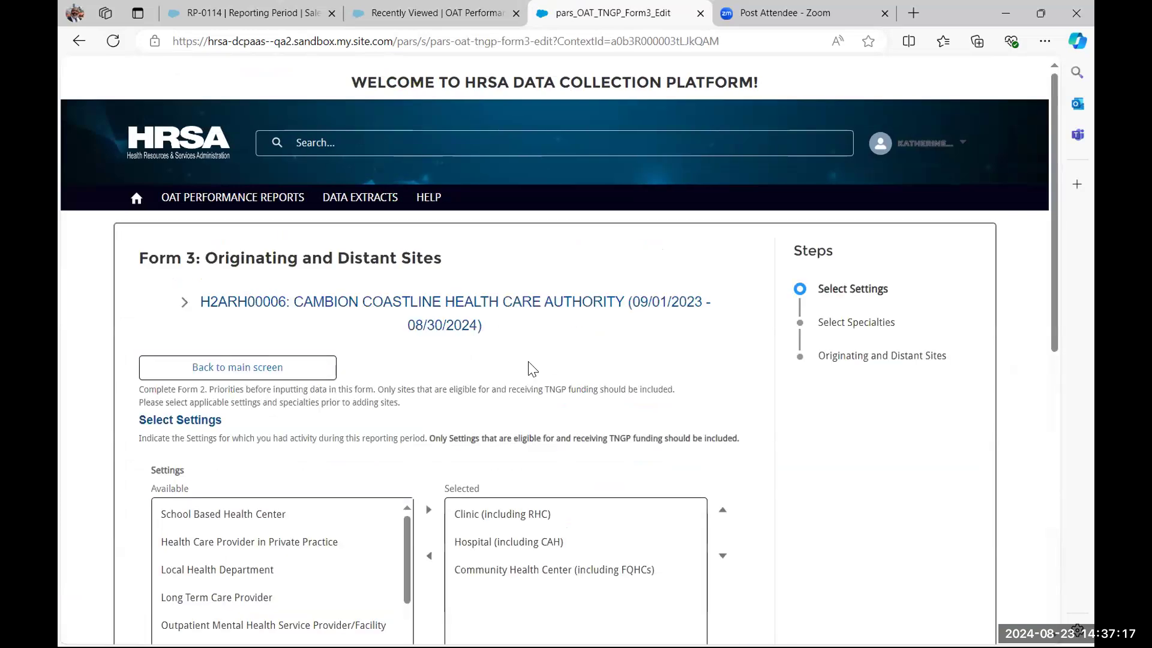
Step: Return from Form 3 to the report's main screen and open Form 4: Specialties and Services, by Site for editing
scroll(531, 368, "down", 1)
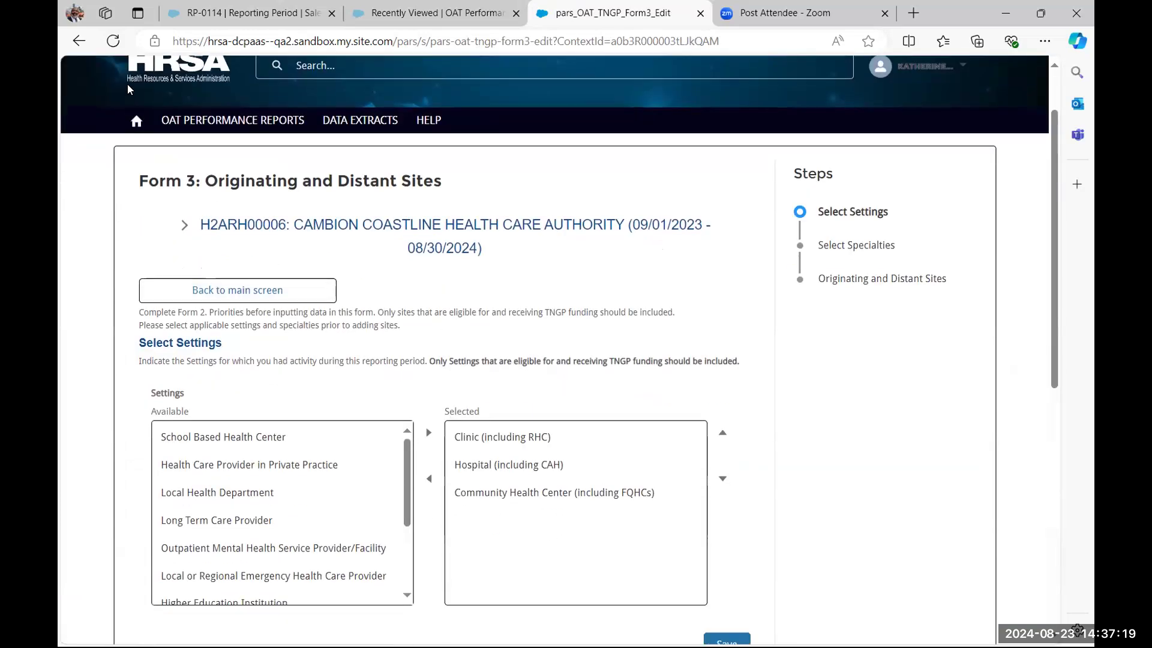
right_click(81, 42)
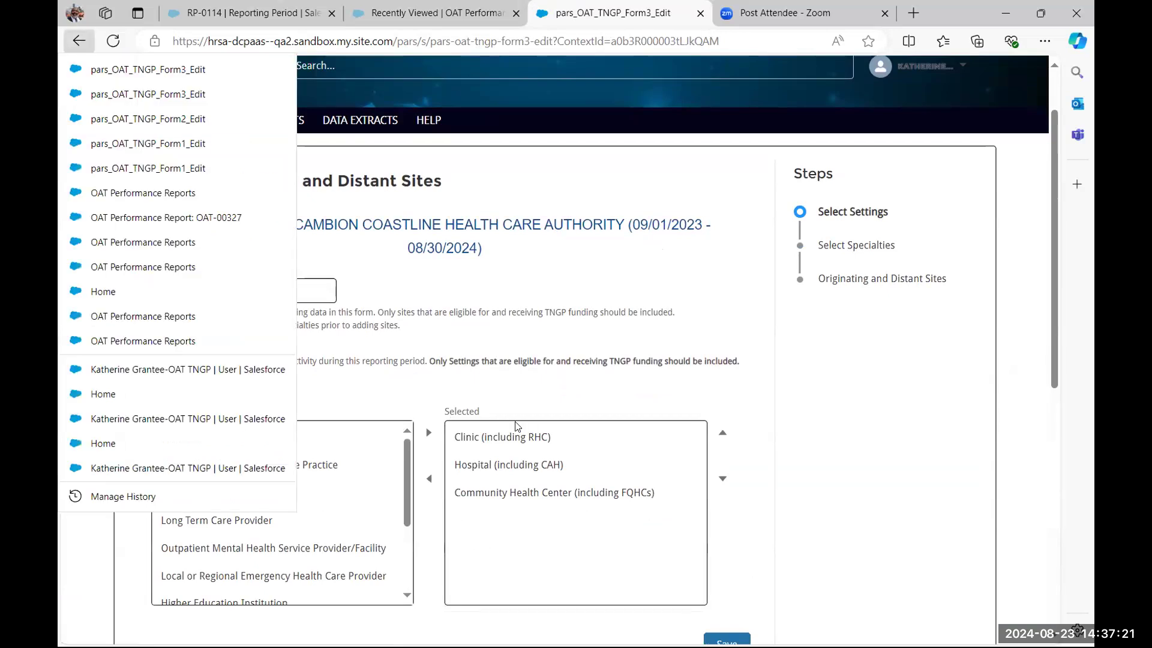
left_click(322, 298)
left_click(322, 298)
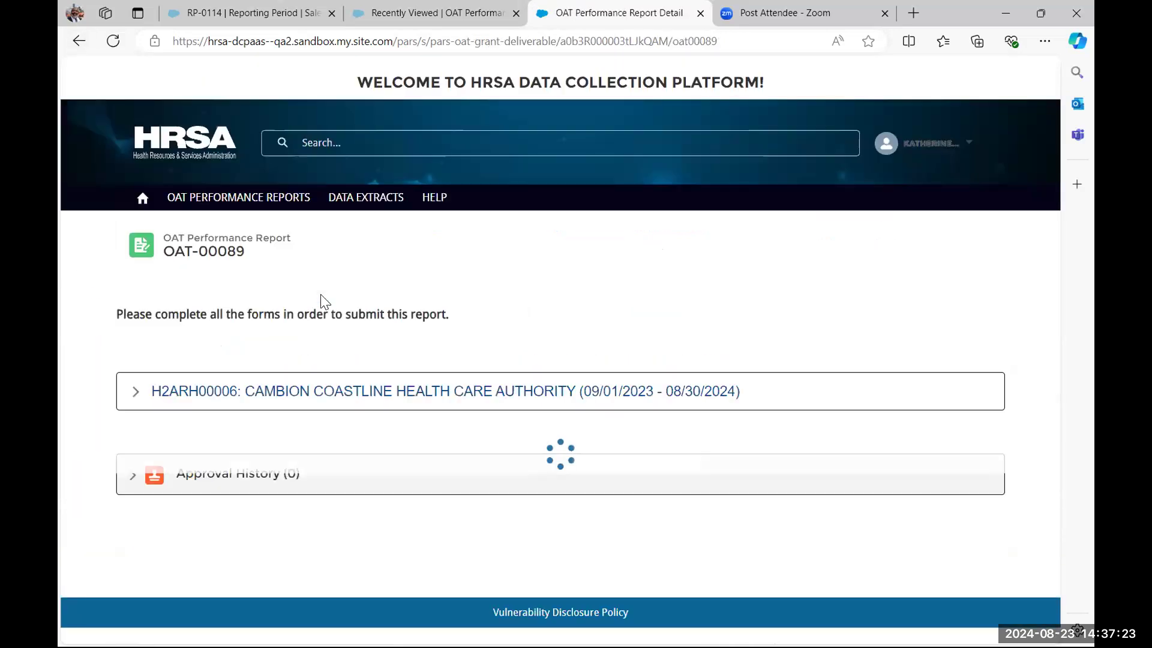
scroll(359, 427, "down", 3)
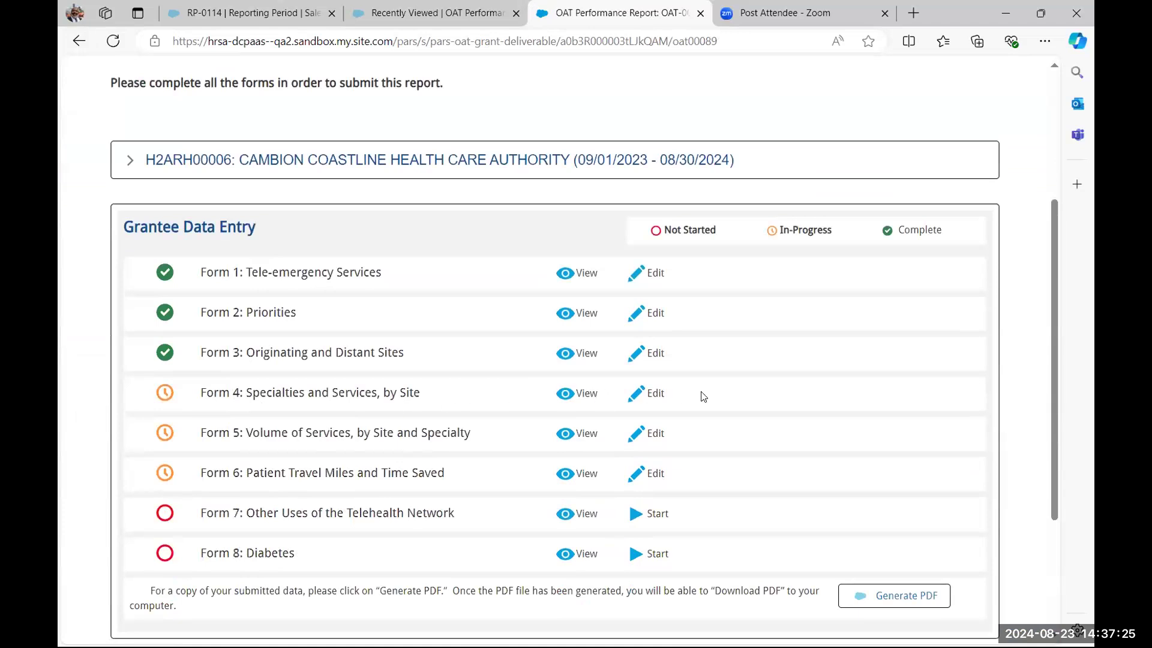
left_click(660, 394)
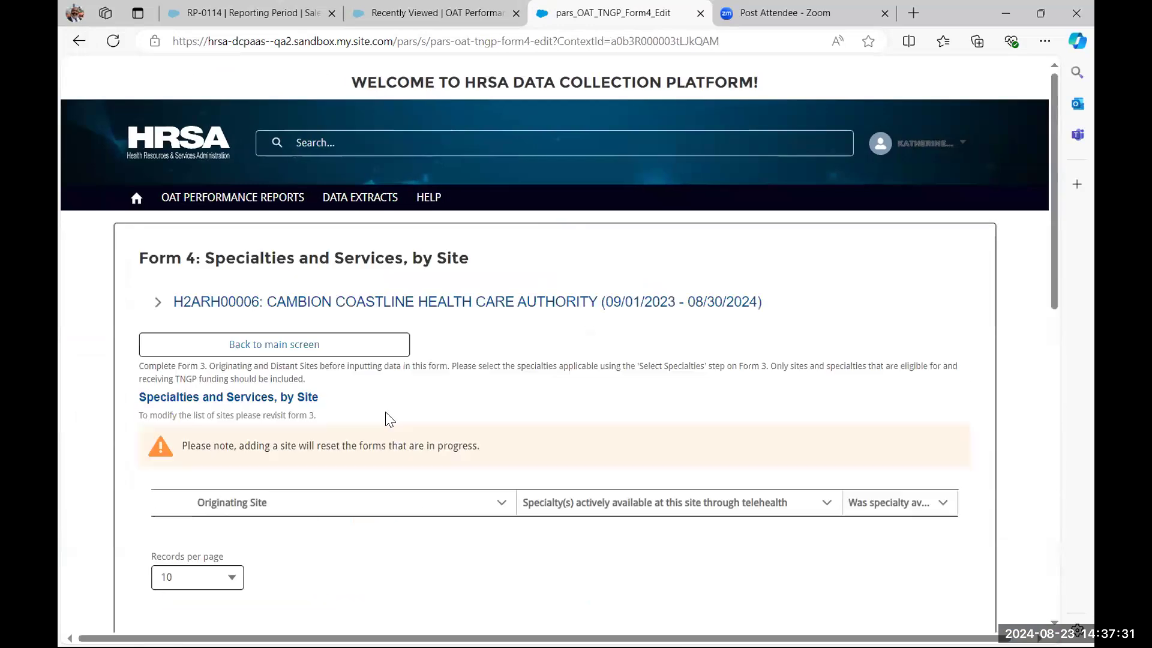
Step: Examine the Form 4 validation message and the error details for the flagged rows in the specialties table
scroll(396, 445, "down", 2)
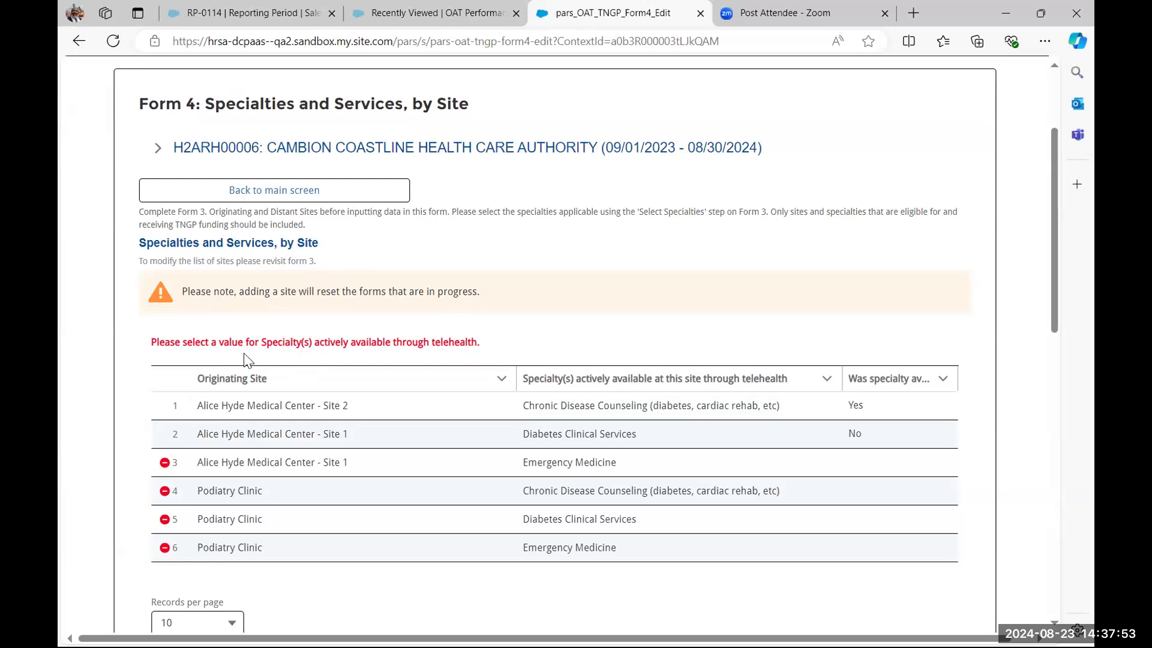
left_click_drag(496, 337, 142, 341)
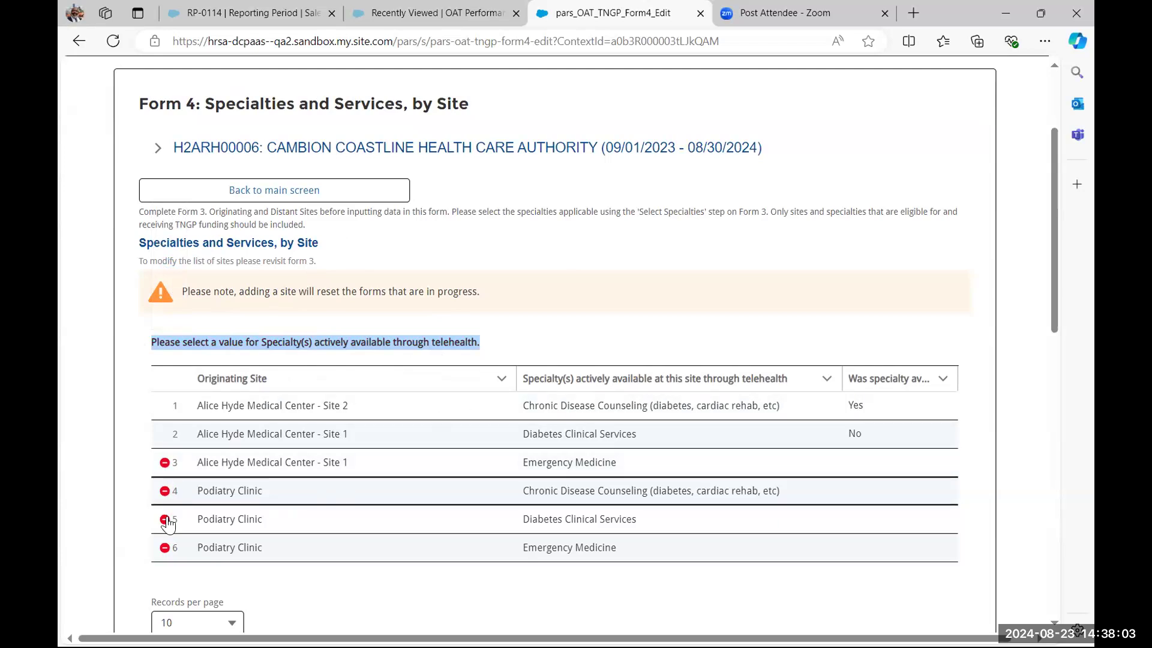
left_click(163, 467)
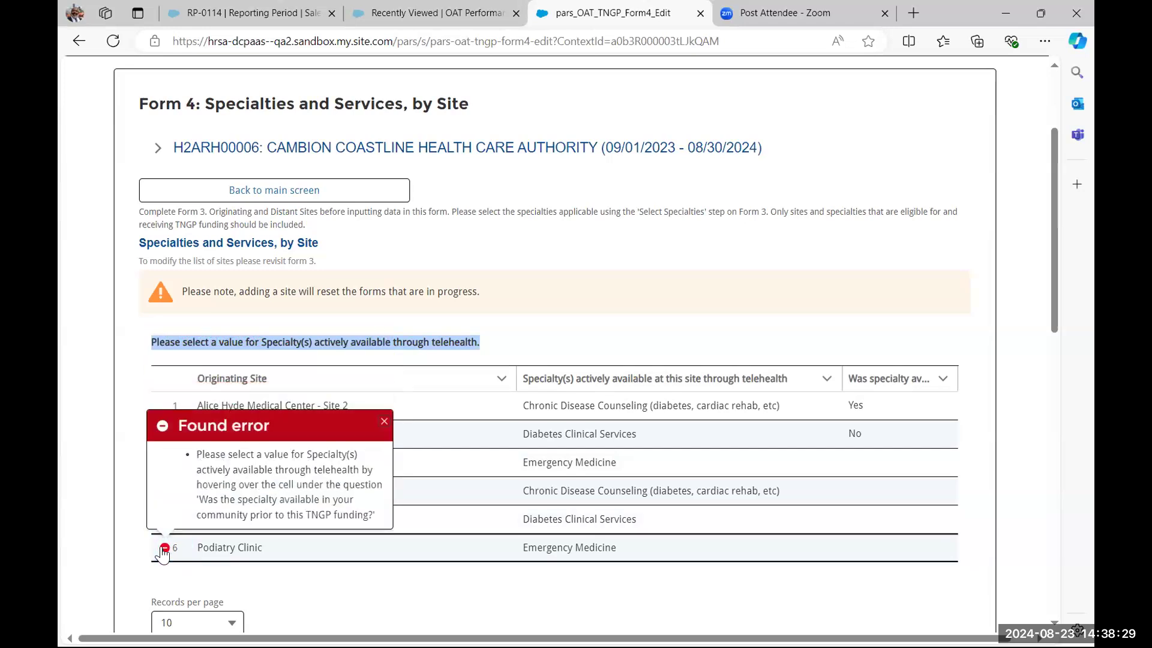
left_click(386, 423)
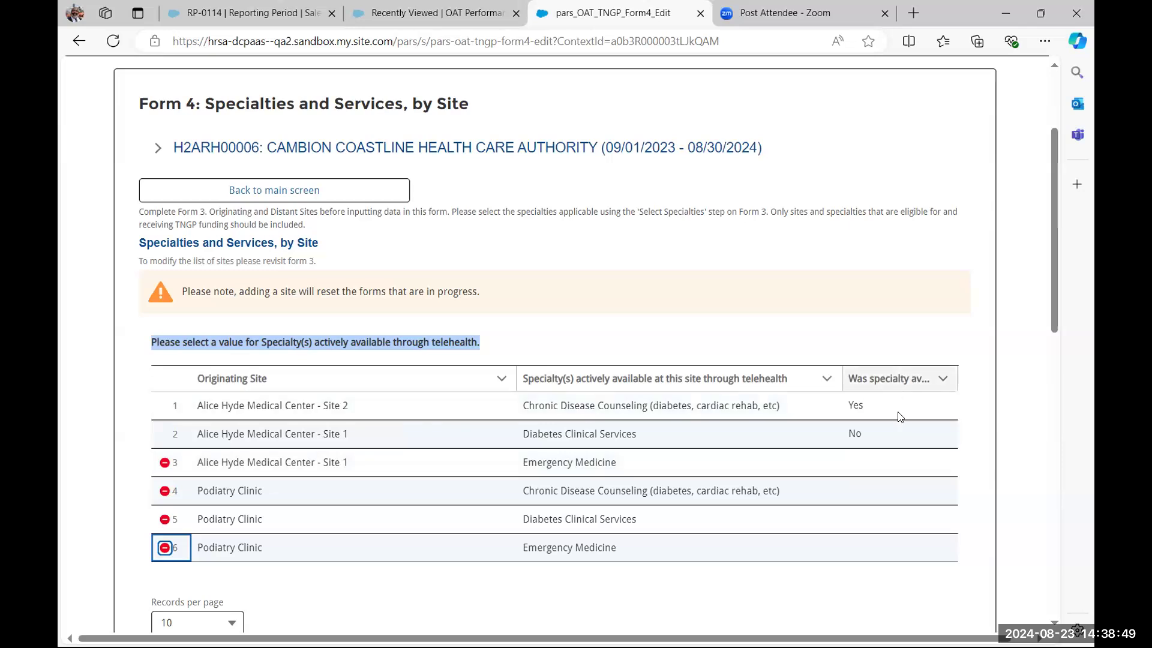
Step: Set the prior specialty availability to Yes for Emergency Medicine at Alice Hyde Medical Center - Site 1
left_click(942, 465)
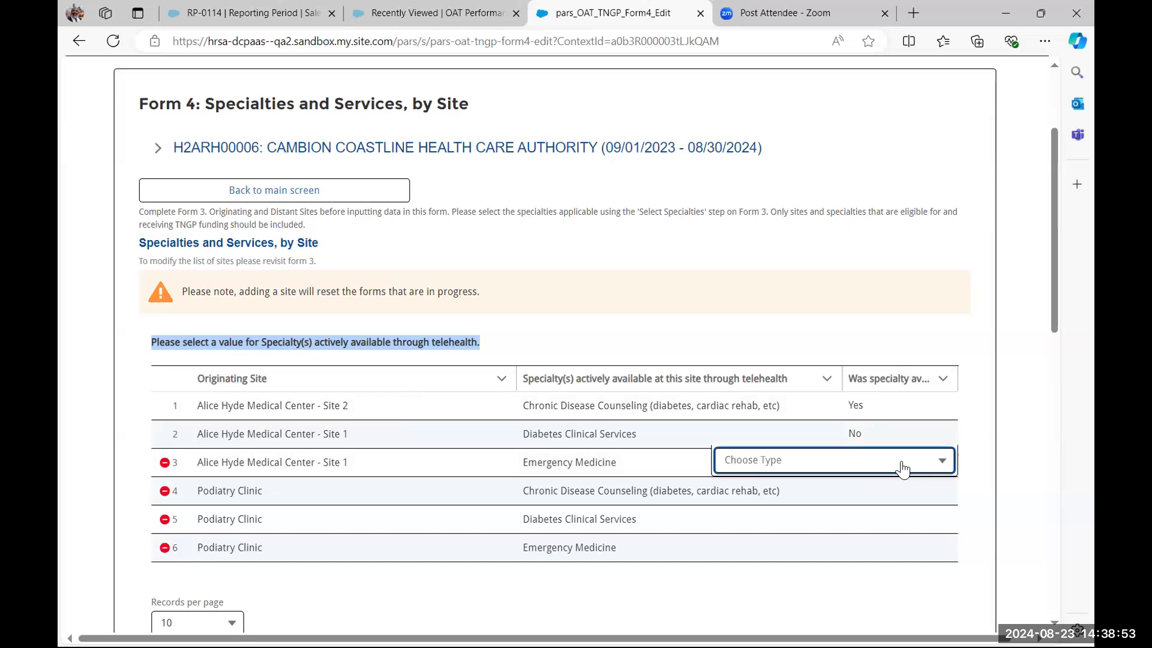
left_click(838, 471)
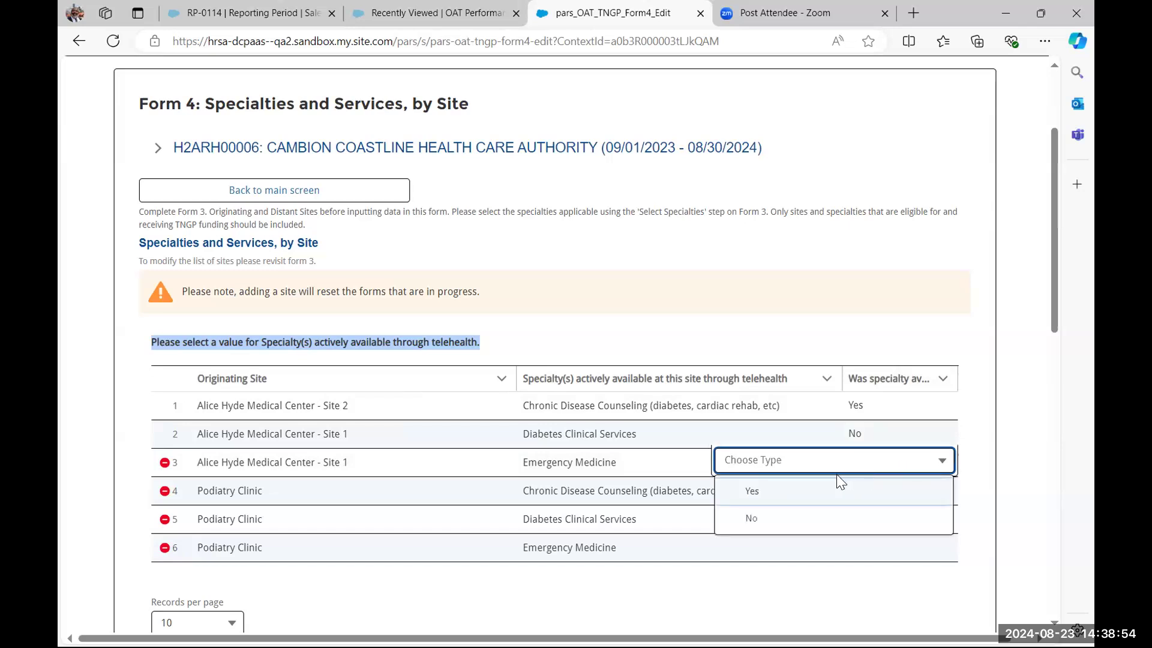
left_click(797, 498)
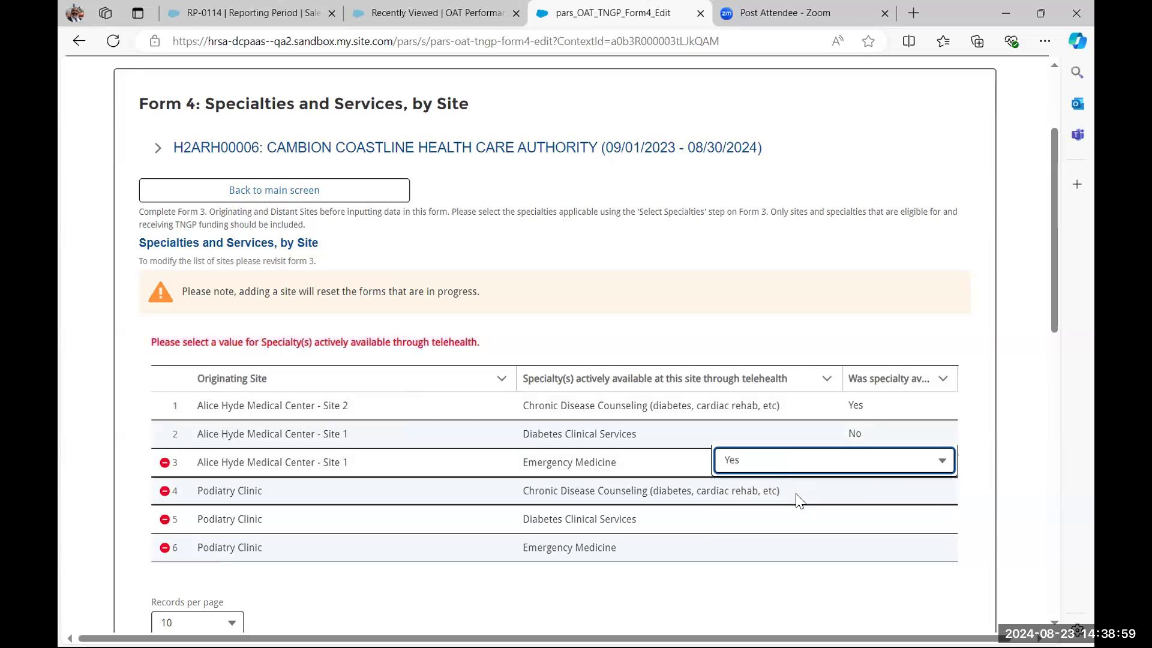
left_click(838, 490)
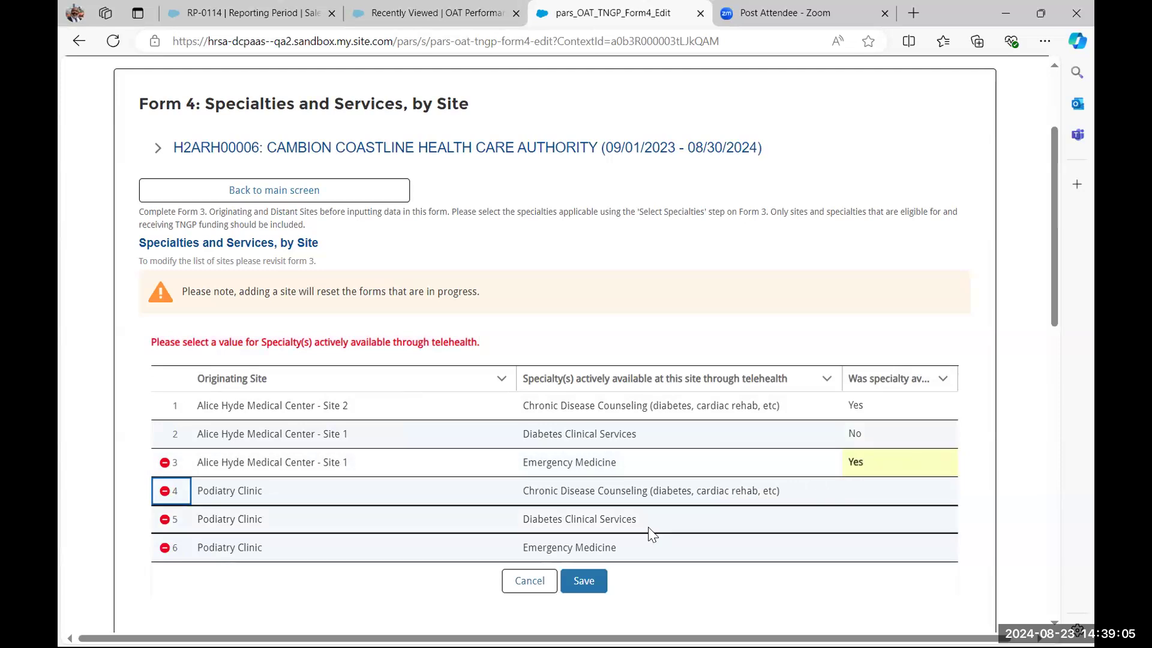
Step: Set the prior specialty availability to No for Chronic Disease Counseling at Podiatry Clinic
left_click(945, 495)
left_click(889, 506)
left_click(788, 547)
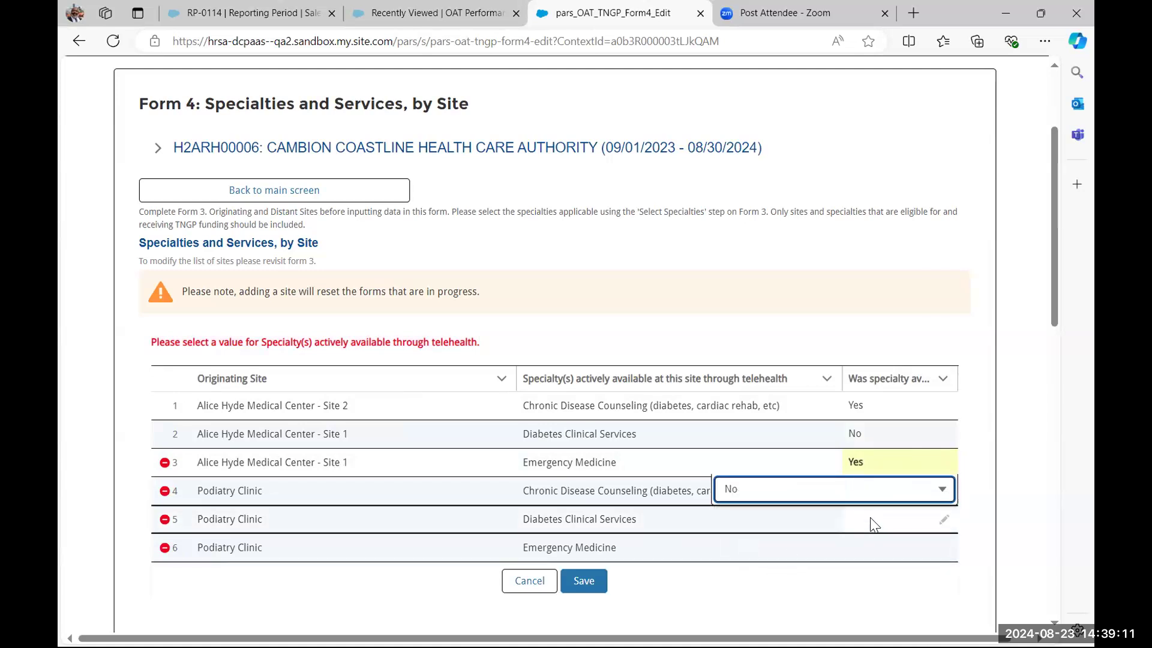
left_click(873, 517)
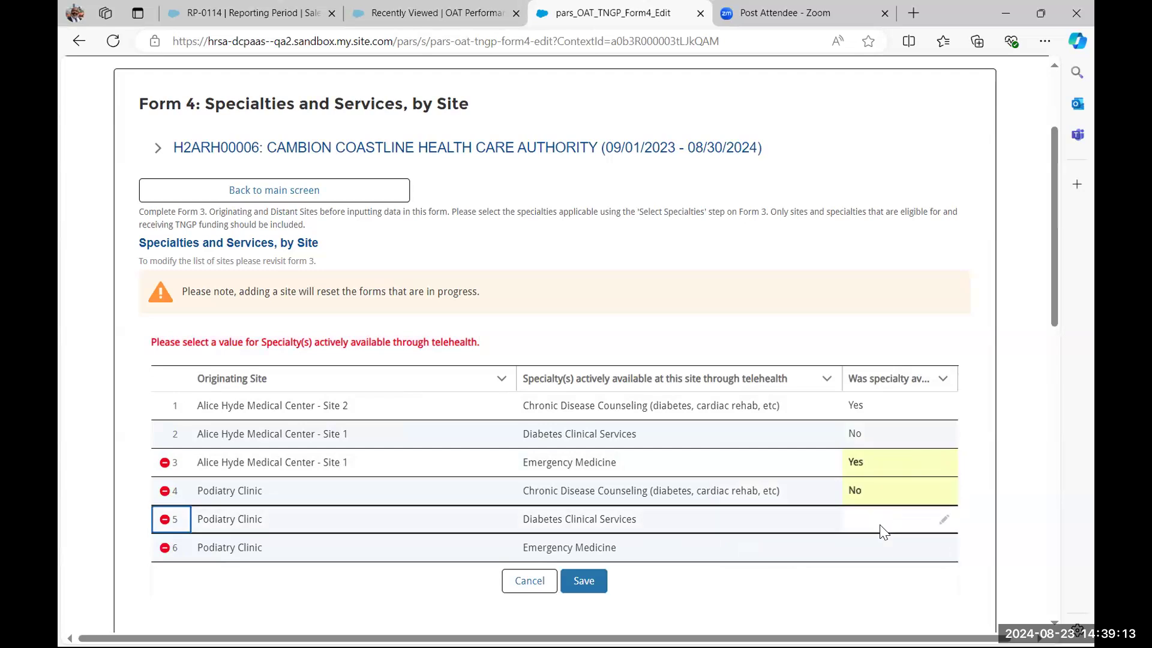
Step: Set the prior specialty availability to Yes for Diabetes Clinical Services at Podiatry Clinic
left_click(944, 523)
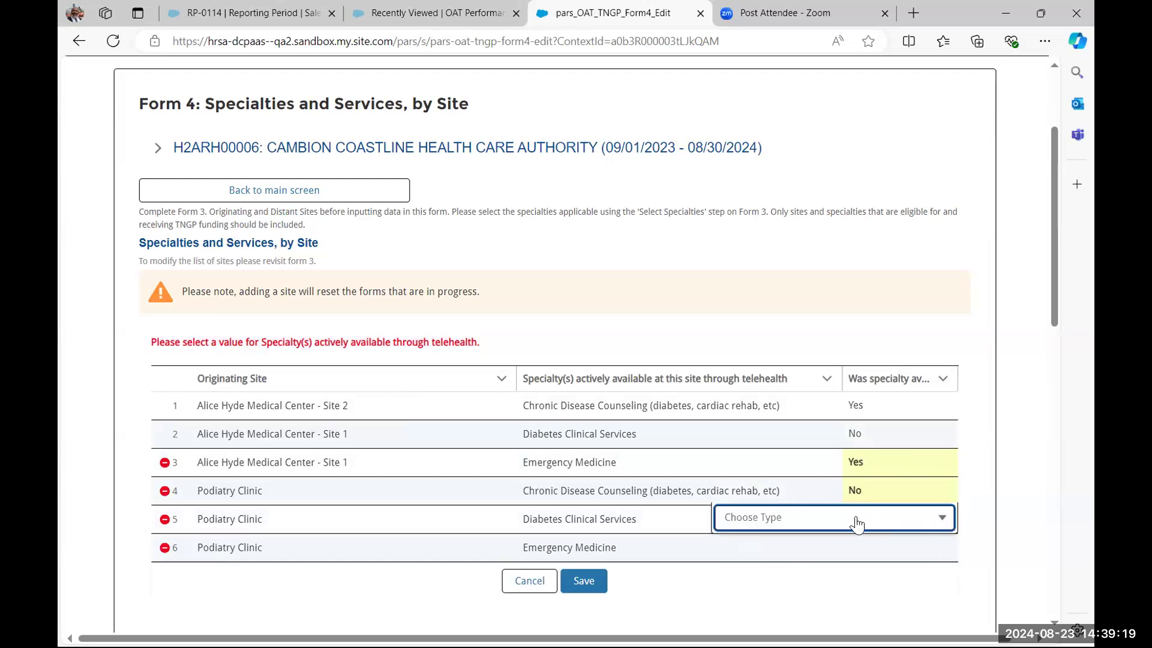
left_click(856, 523)
left_click(798, 559)
left_click(931, 558)
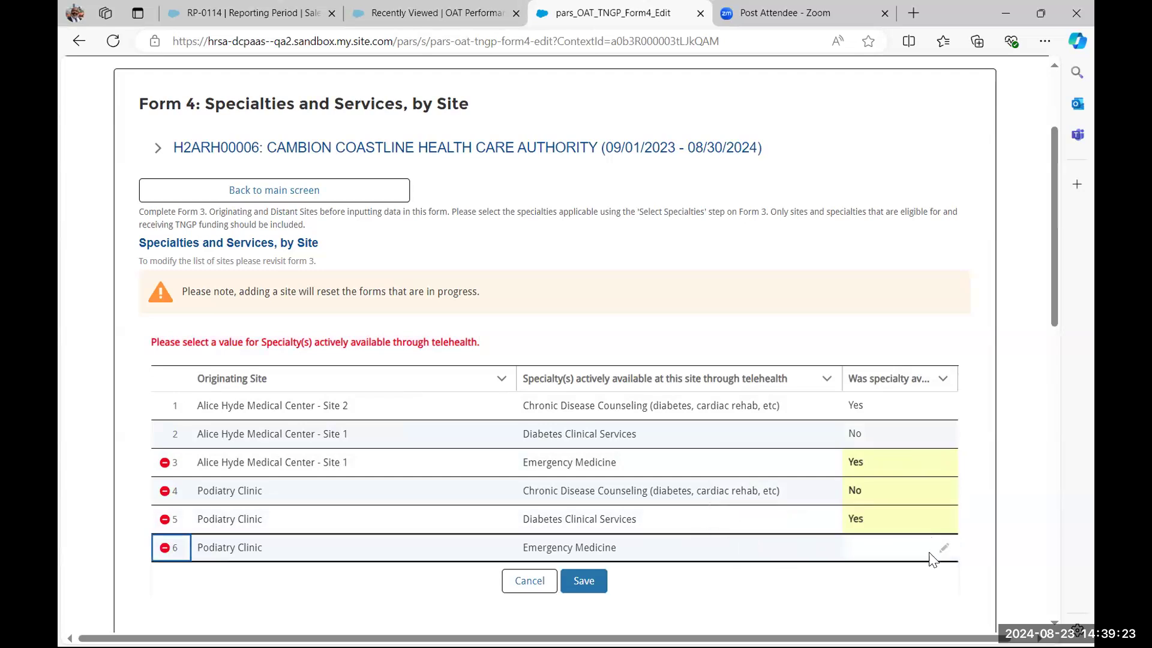
Step: Set the prior specialty availability to No for Emergency Medicine at Podiatry Clinic and save the table
left_click(944, 549)
left_click(875, 555)
left_click(791, 611)
left_click(744, 606)
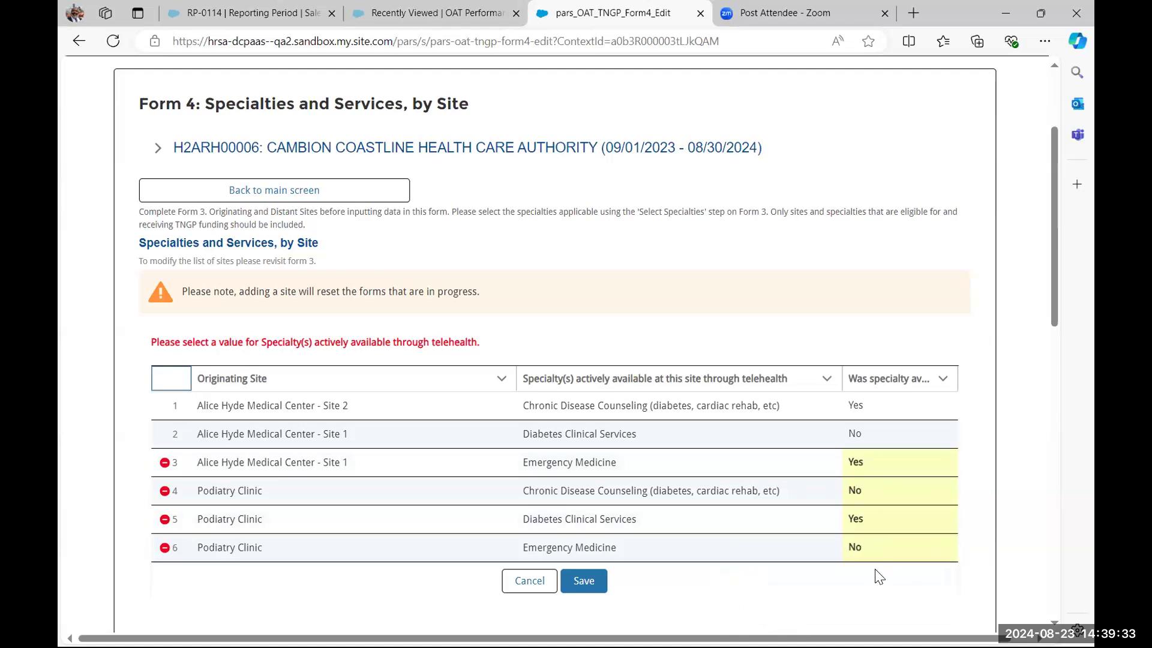
scroll(659, 580, "down", 1)
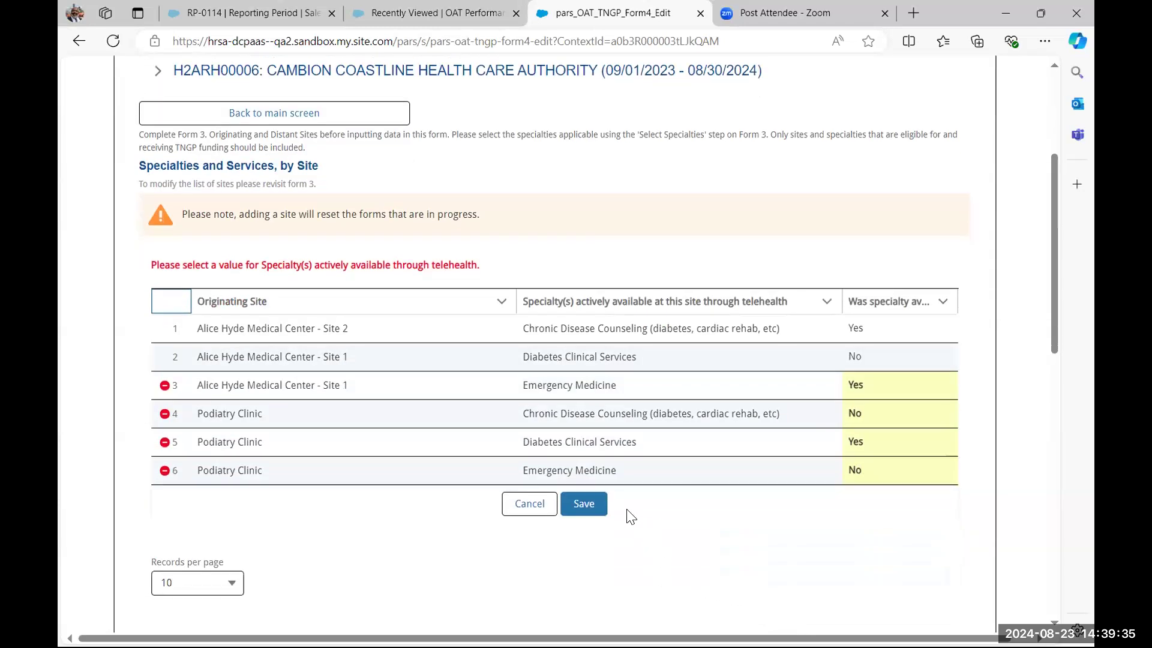
left_click(584, 507)
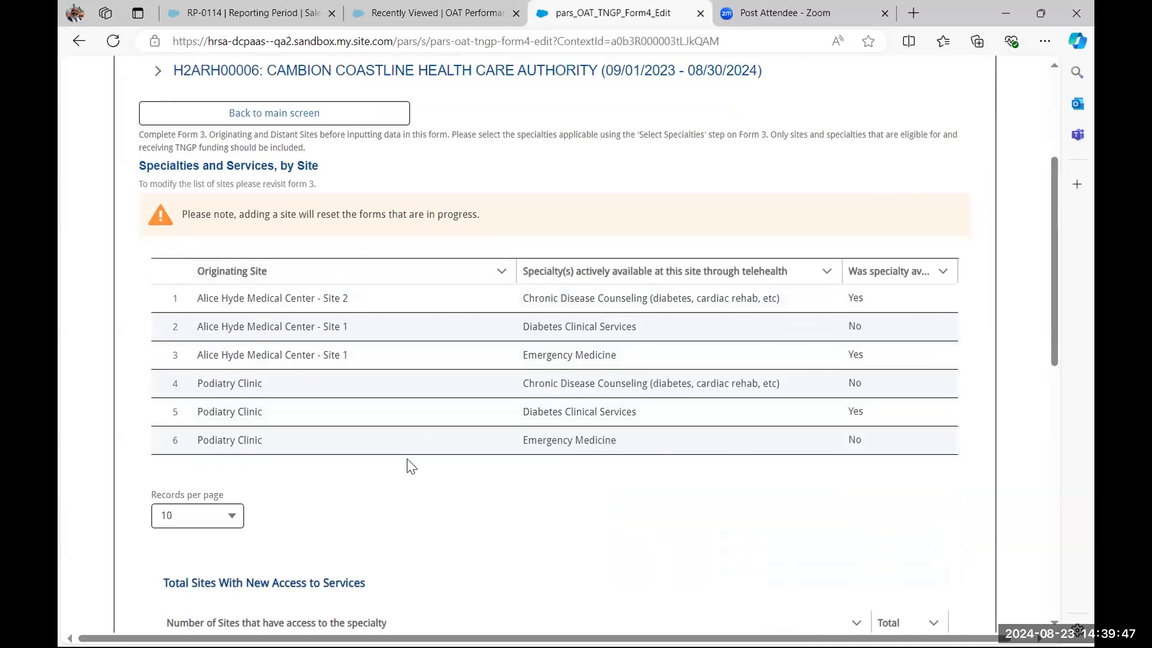
Step: Review the Total Sites With New Access to Services table and the remaining Form 4 sections, and proceed to the report's main screen
scroll(410, 466, "down", 3)
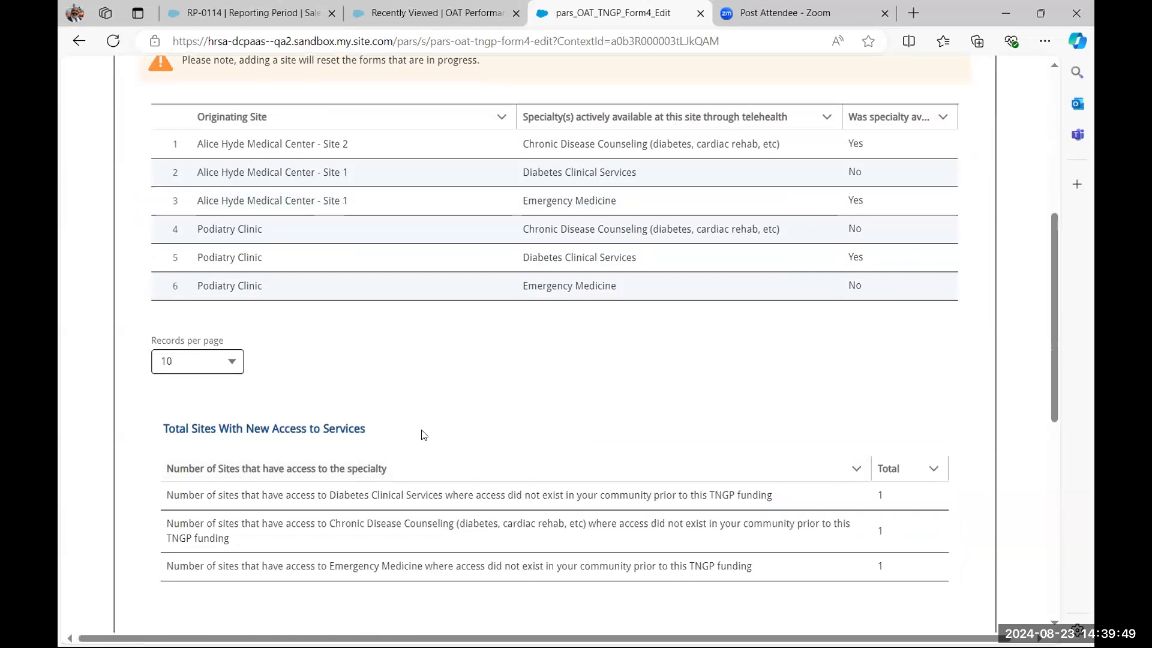
scroll(424, 434, "down", 1)
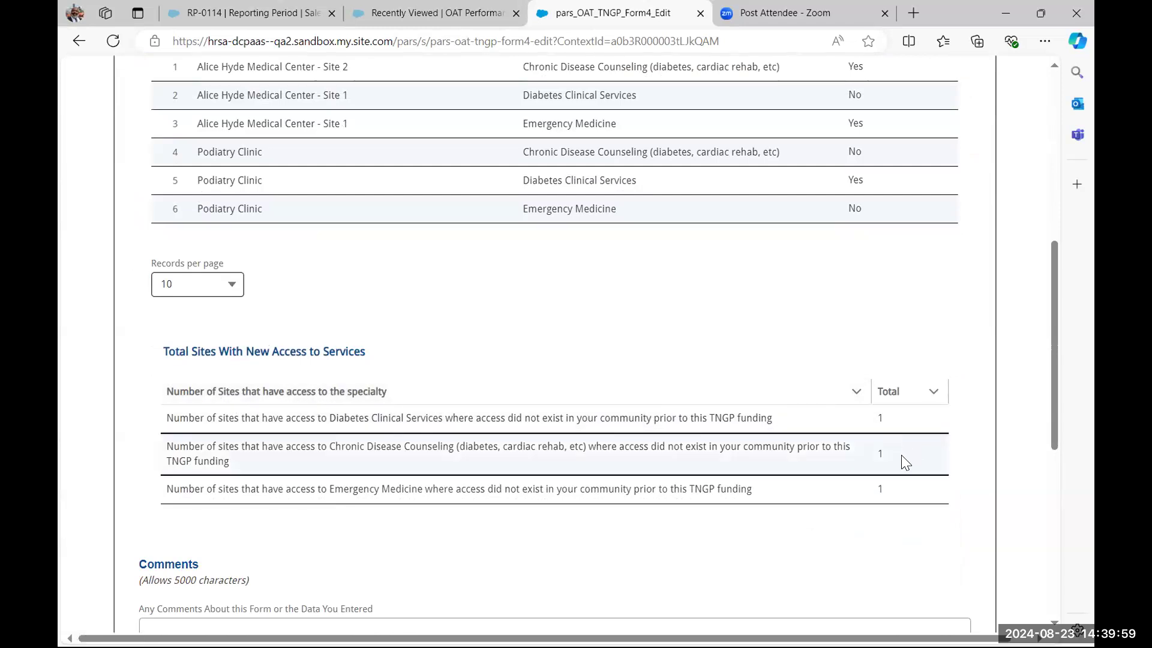
scroll(725, 488, "down", 1)
scroll(689, 442, "up", 1)
scroll(522, 448, "down", 5)
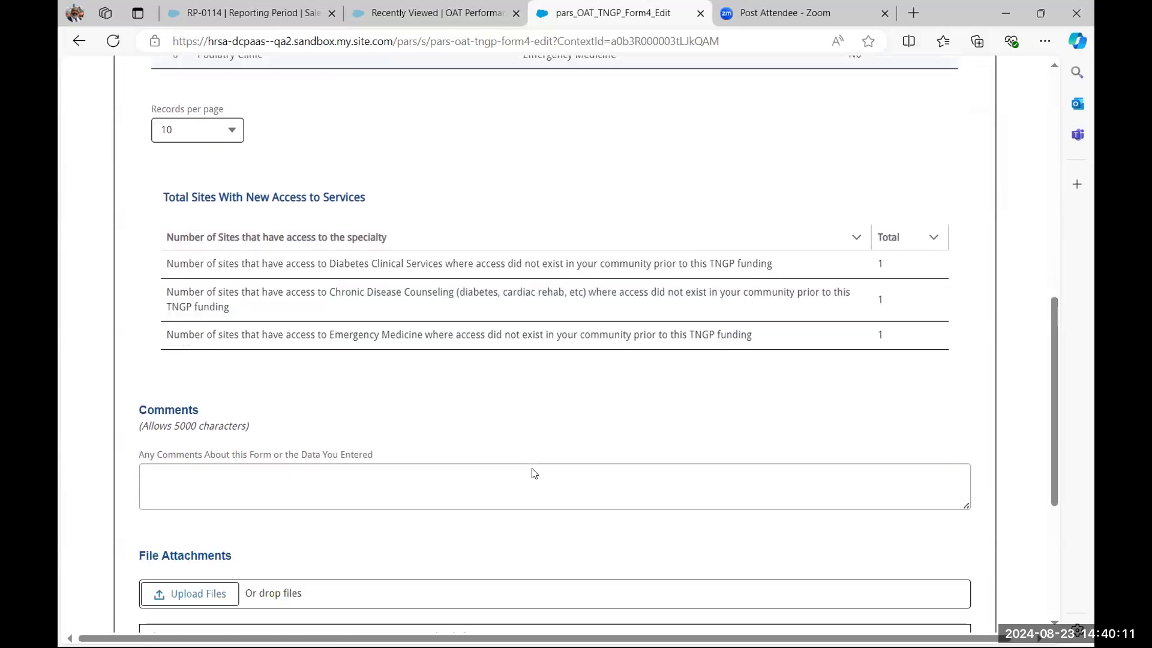
scroll(306, 401, "down", 3)
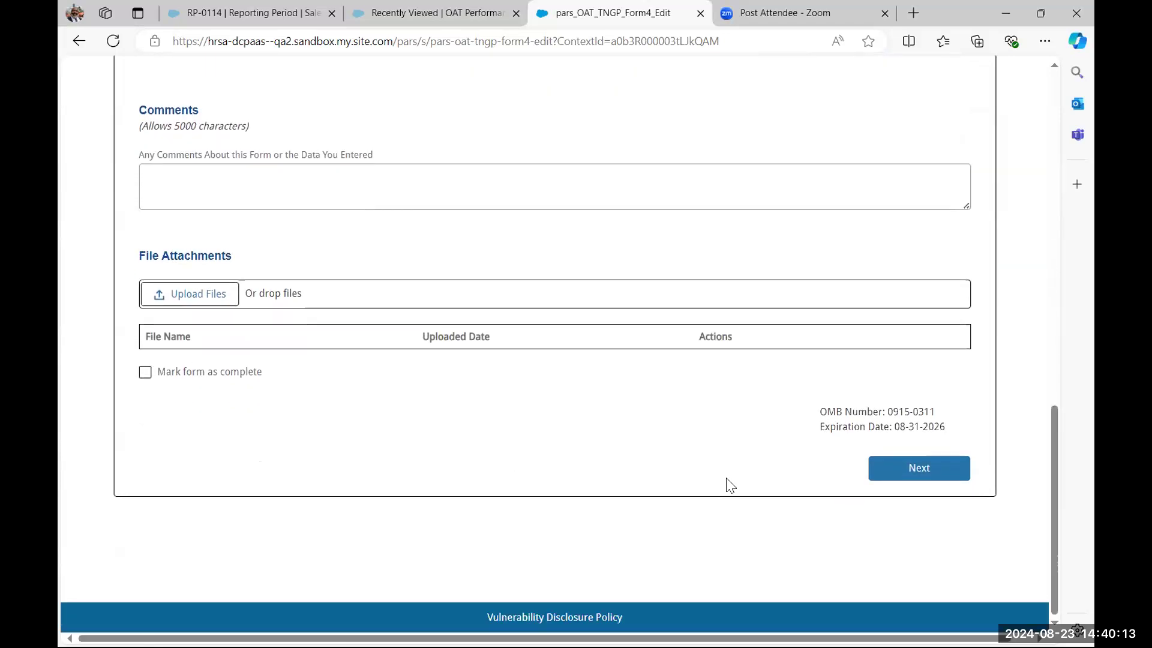
left_click(913, 471)
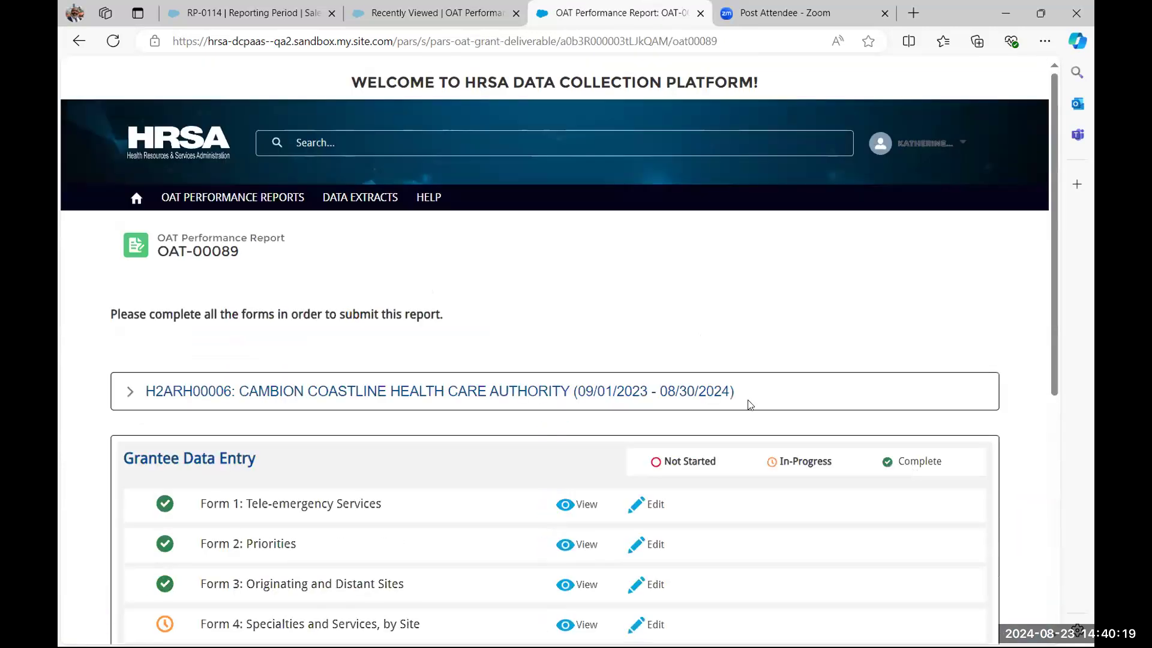
Step: Reopen Form 4 for editing, mark the form as complete and submit it
scroll(600, 486, "down", 3)
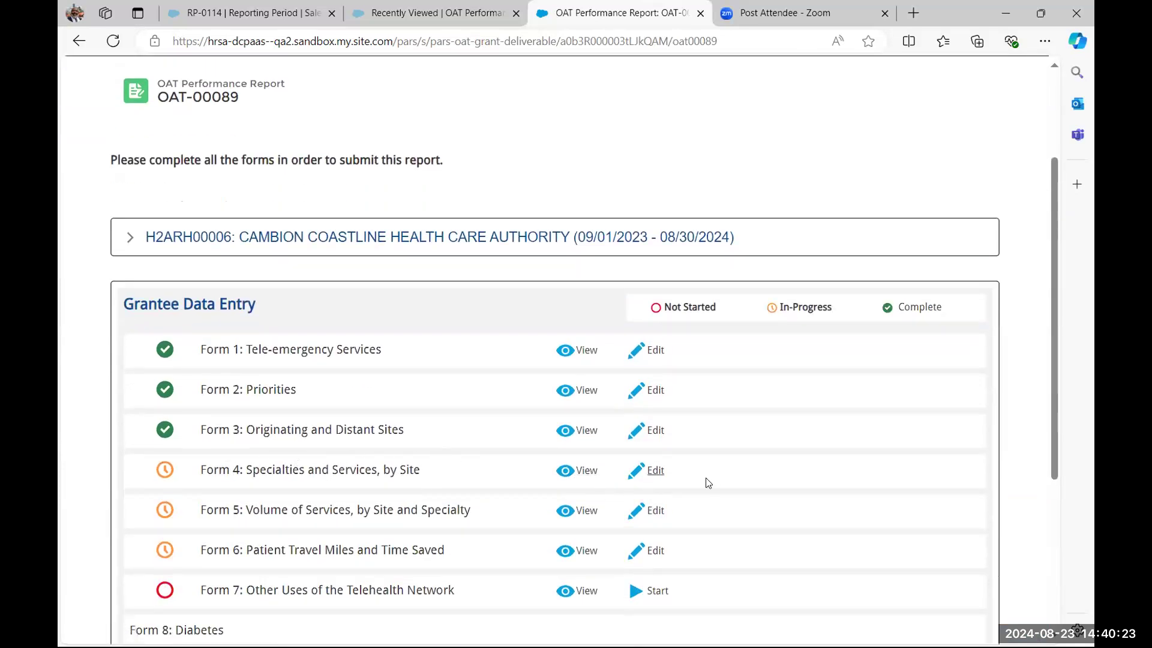
left_click(655, 472)
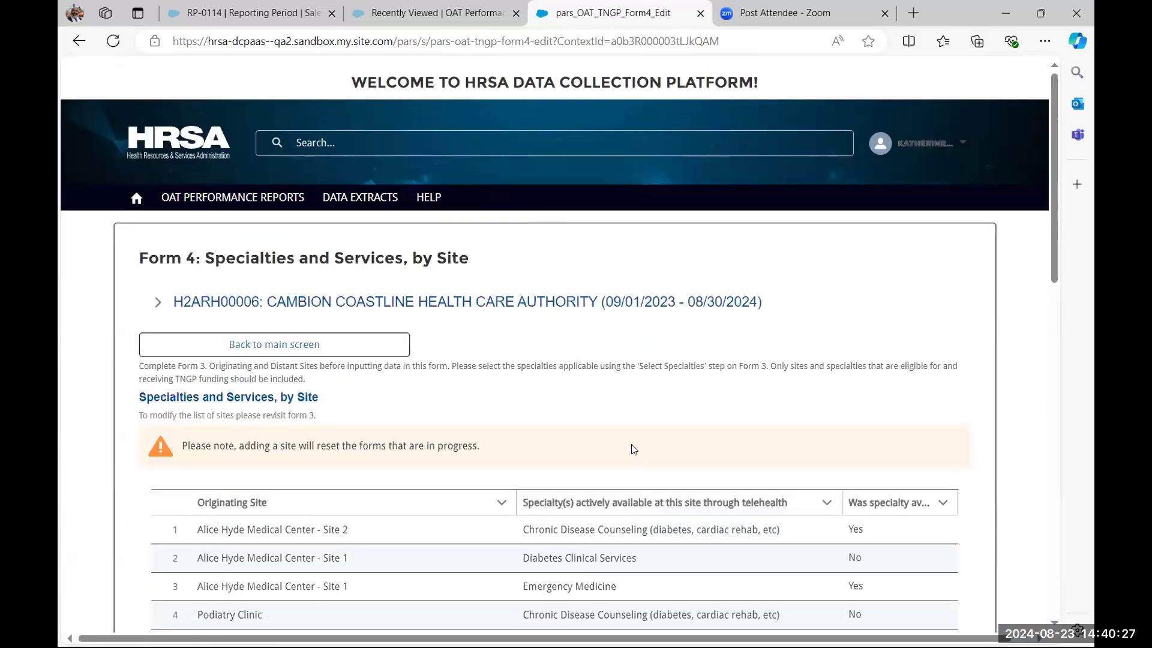
scroll(631, 443, "down", 9)
scroll(631, 448, "down", 4)
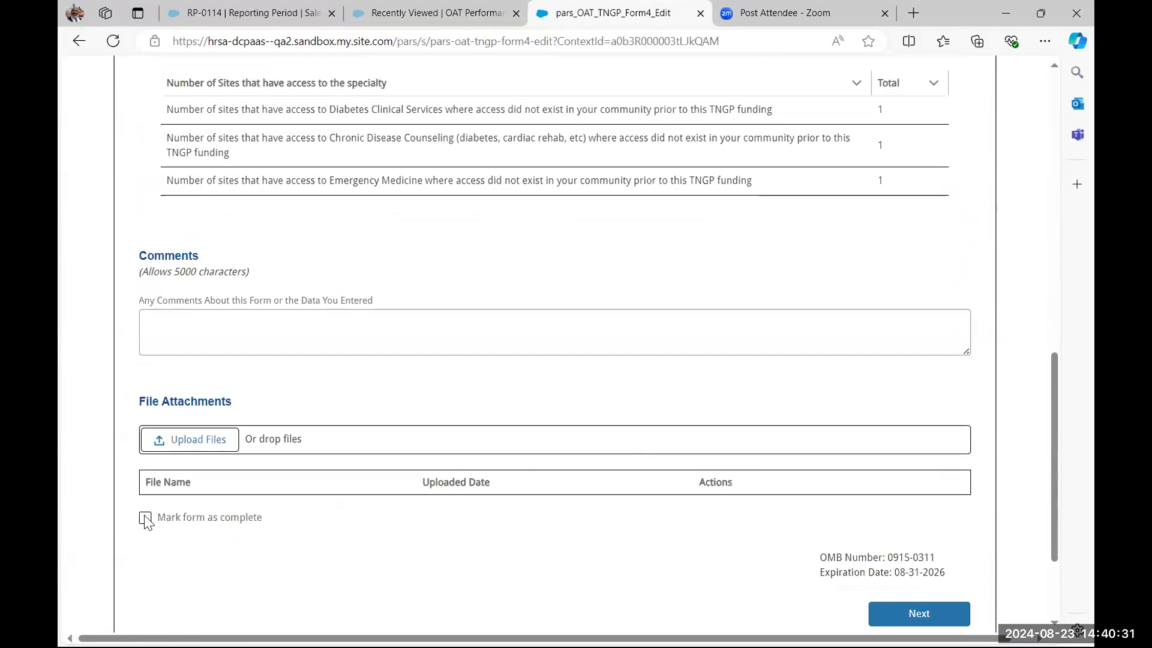
left_click(146, 518)
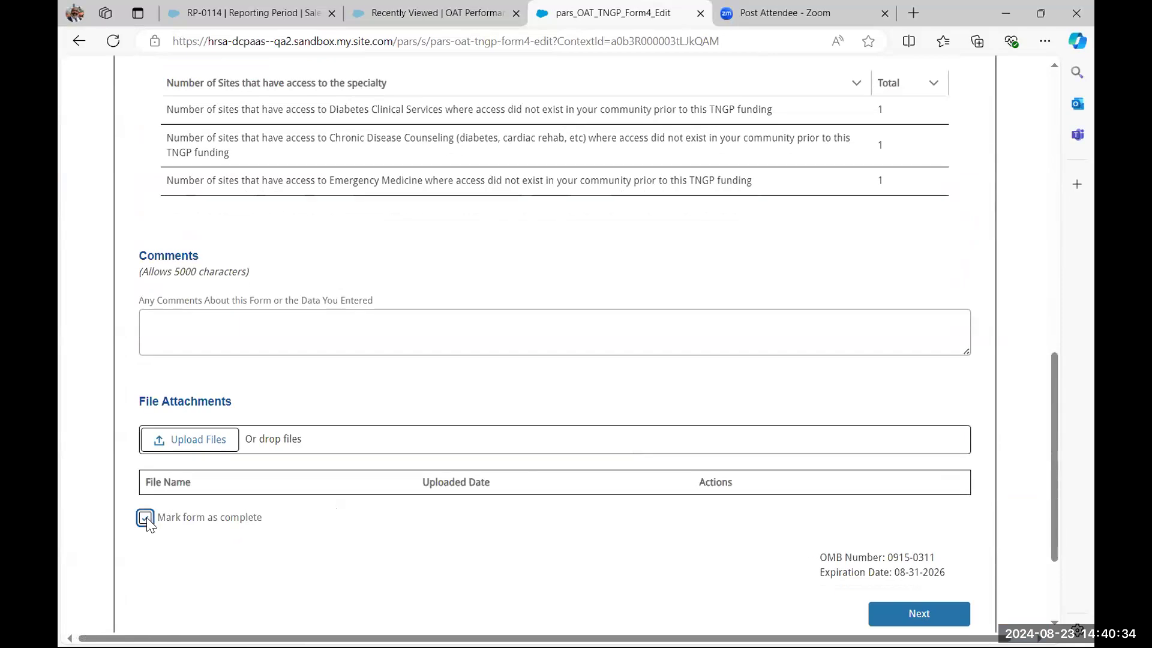
left_click(909, 619)
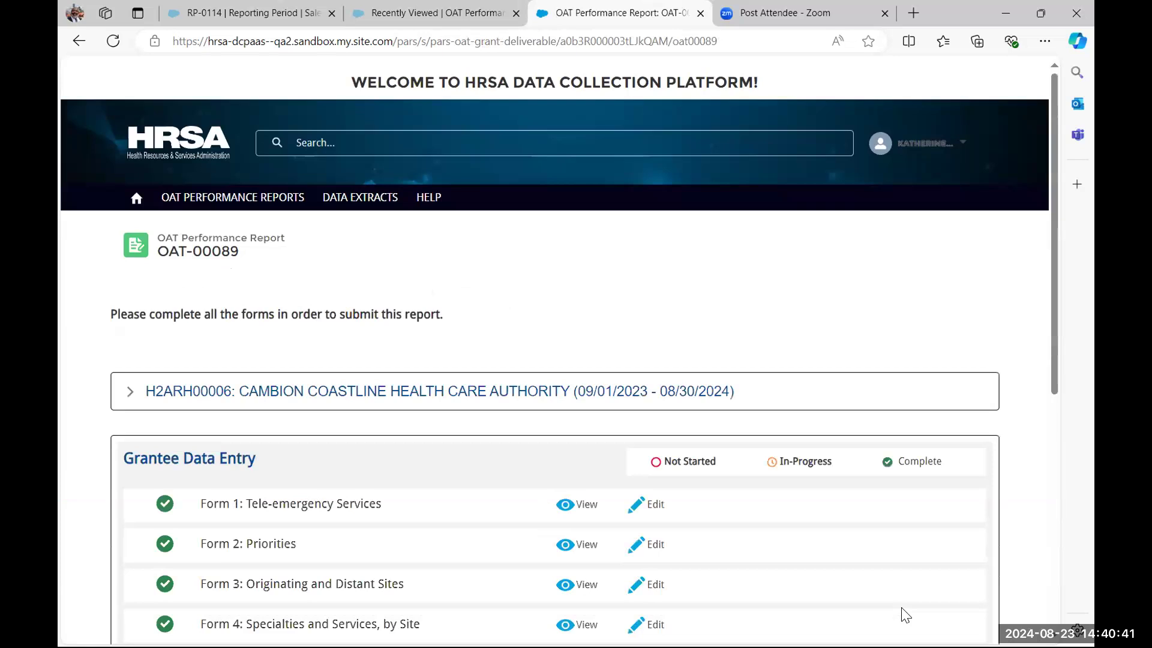
Step: Open Form 5: Volume of Services, by Site and Specialty for editing and show the error details for the Alice Hyde Medical Center - Site 1 Emergency Medicine row
scroll(789, 510, "down", 3)
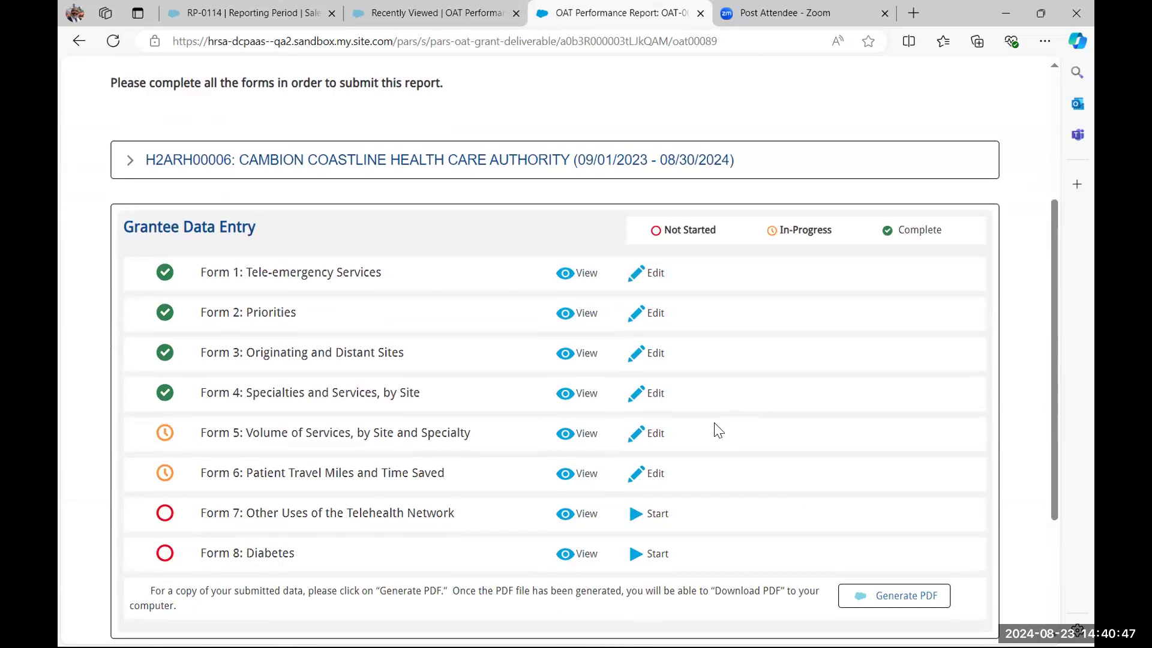
left_click(657, 442)
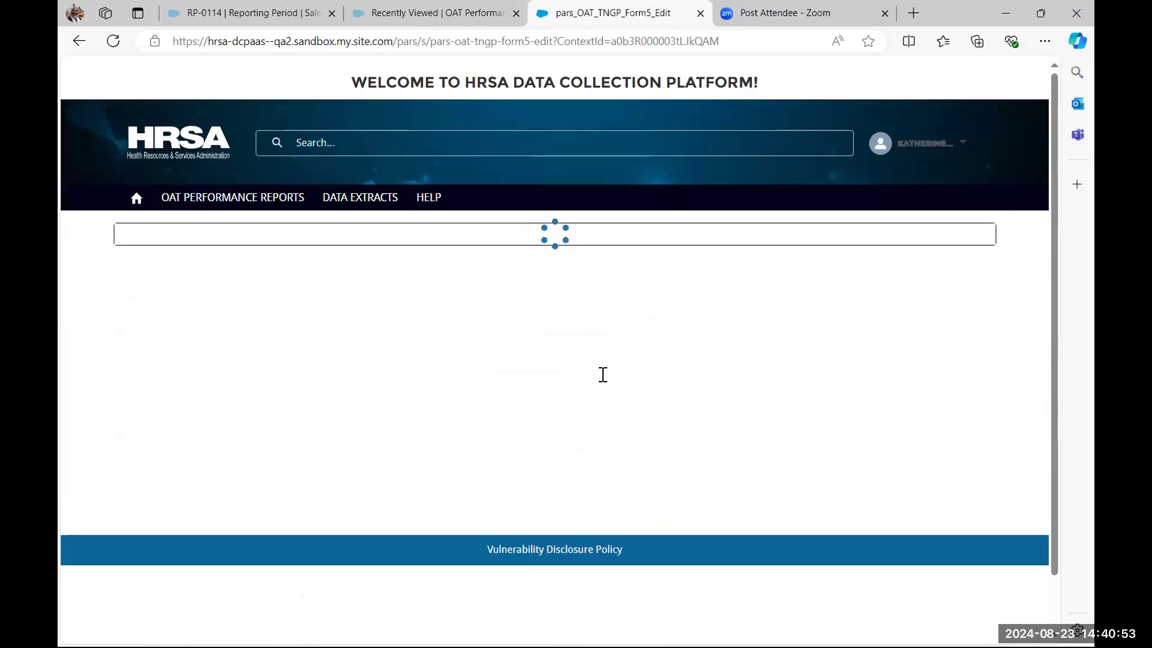
scroll(601, 373, "down", 5)
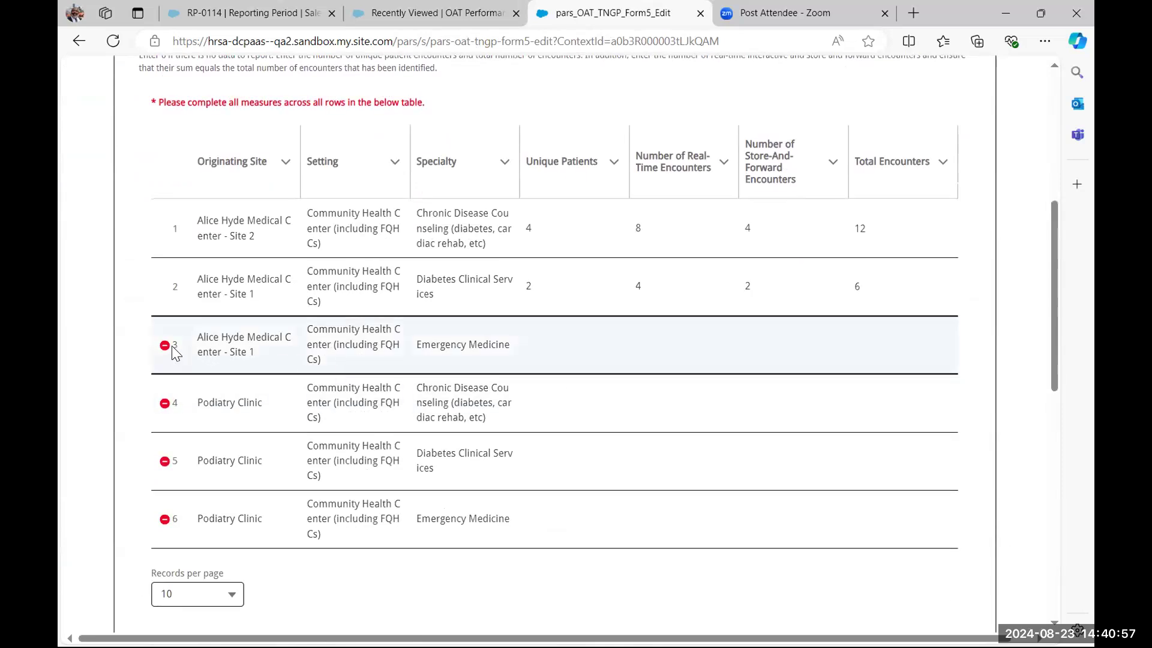
left_click(172, 352)
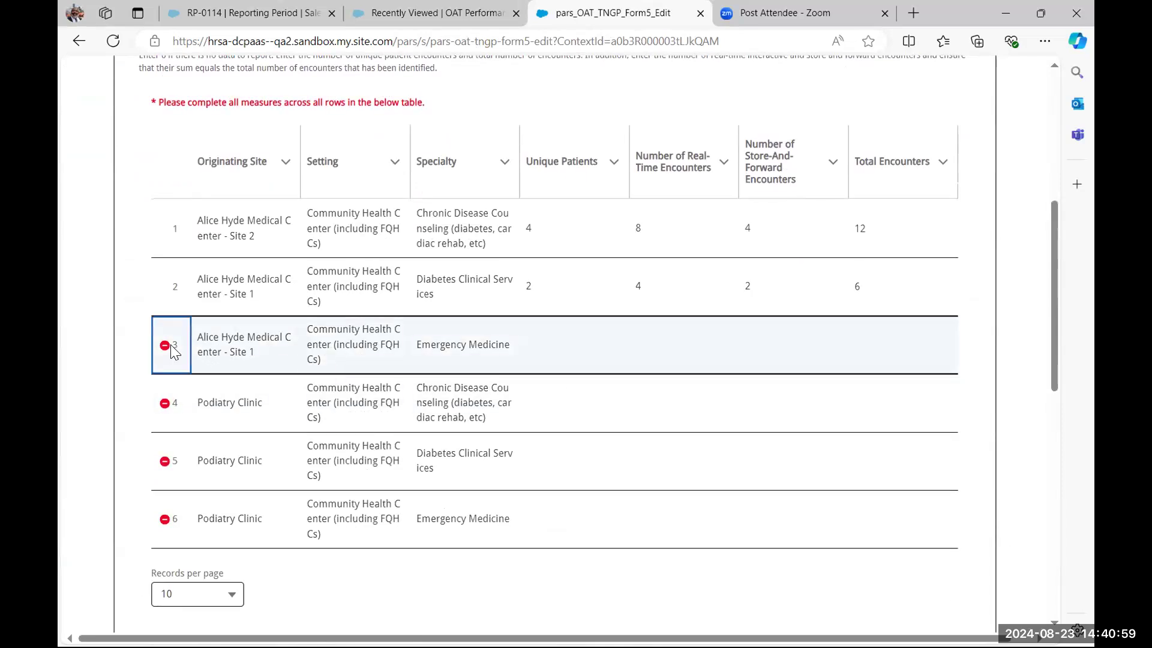
left_click(171, 352)
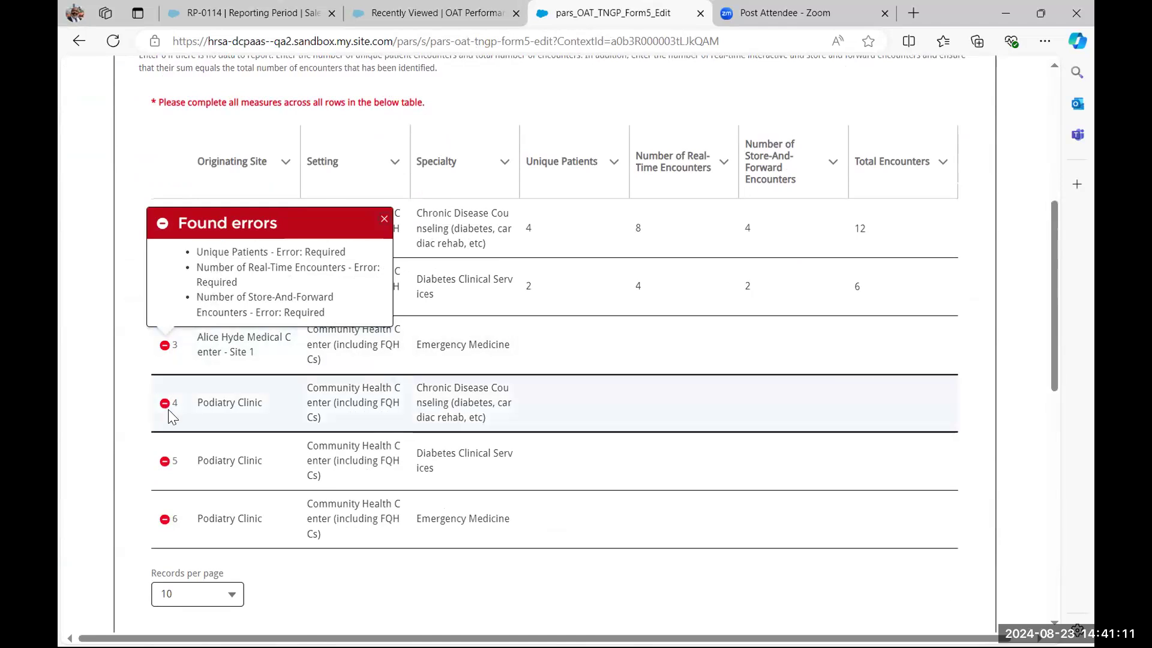
Step: Check the error details for the Podiatry Clinic Diabetes Clinical Services and Emergency Medicine rows
left_click(168, 473)
left_click(168, 474)
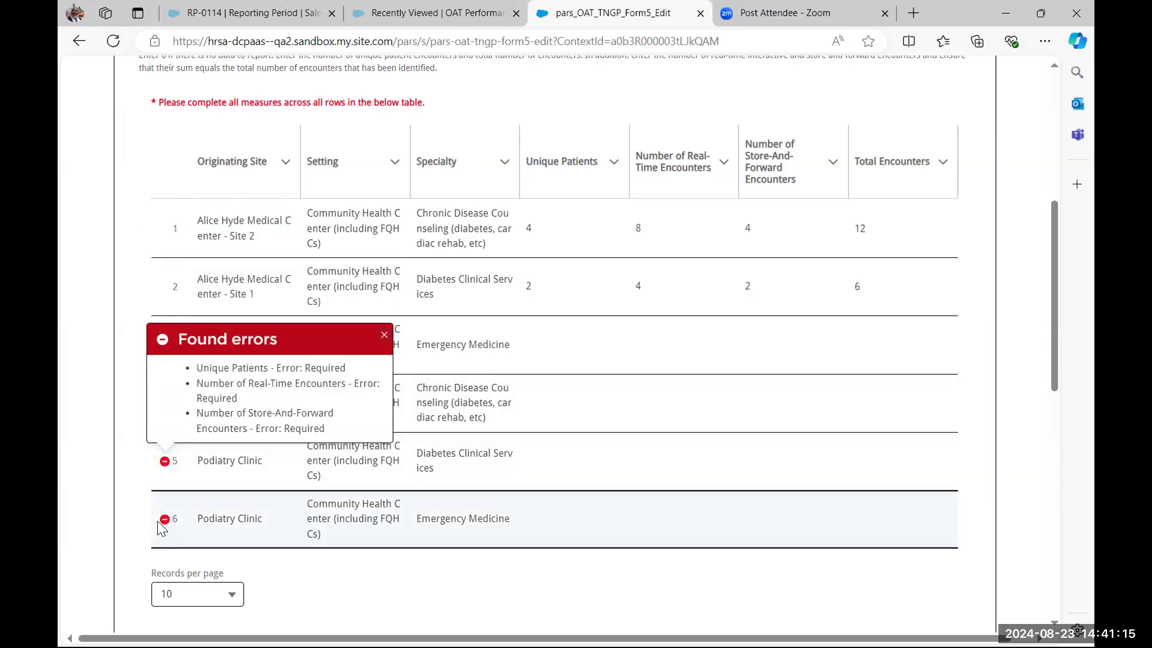
left_click(166, 521)
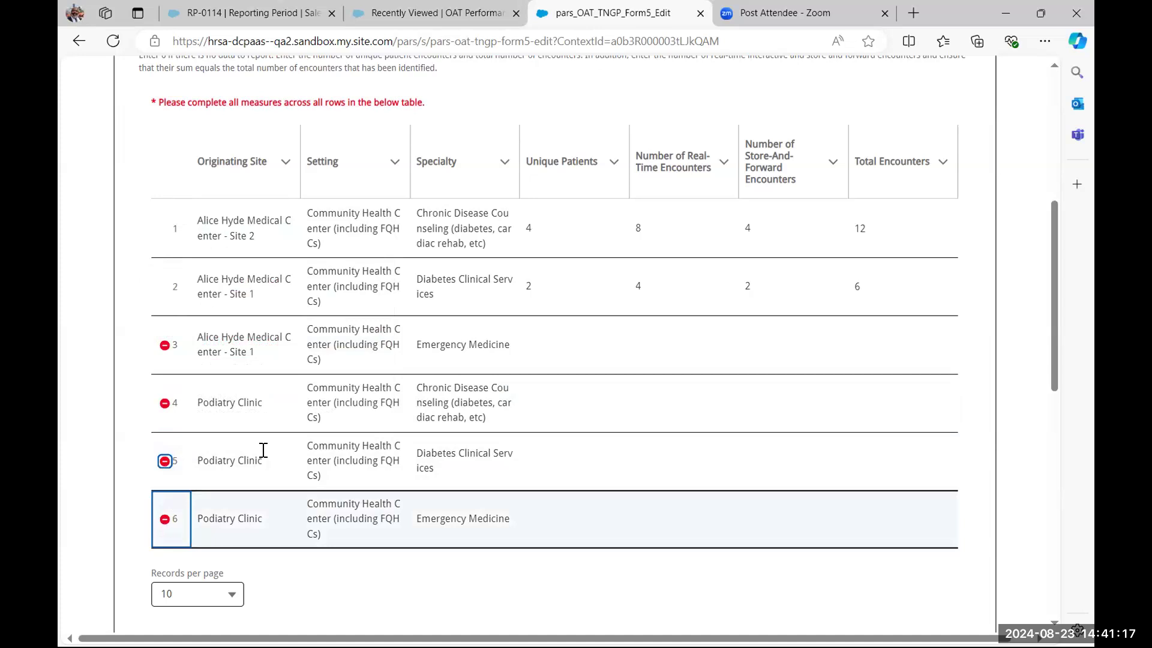
Step: For Alice Hyde Medical Center - Site 1 Emergency Medicine, enter 4 unique patients, 2 real-time encounters and 12 store-and-forward encounters
left_click(614, 351)
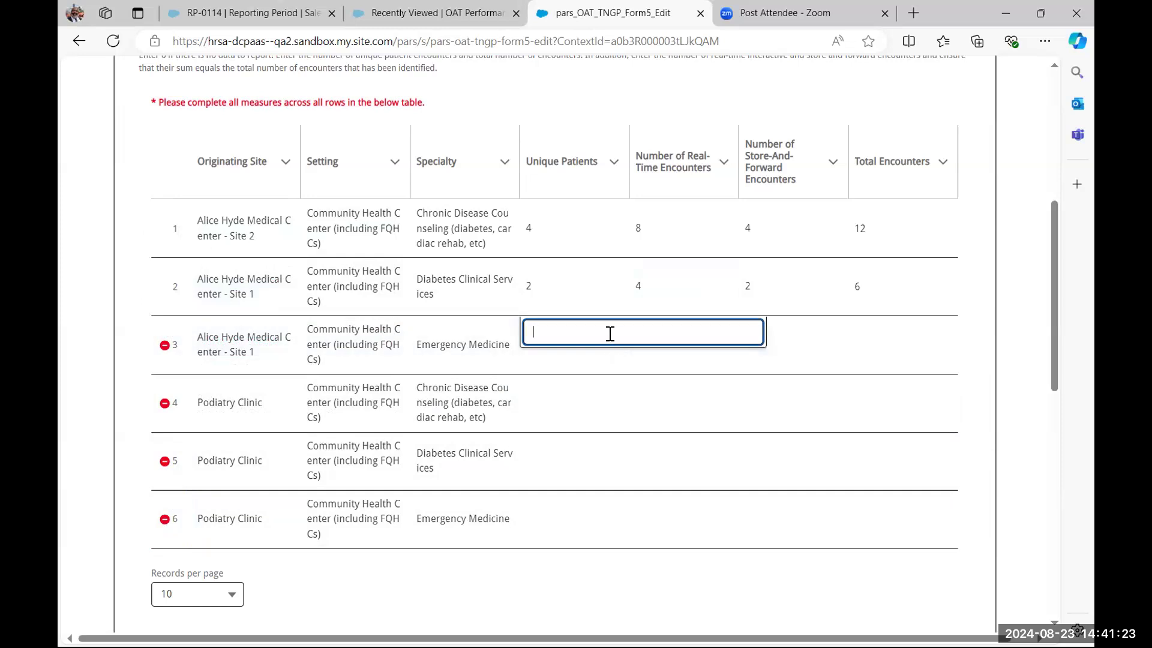
type("4")
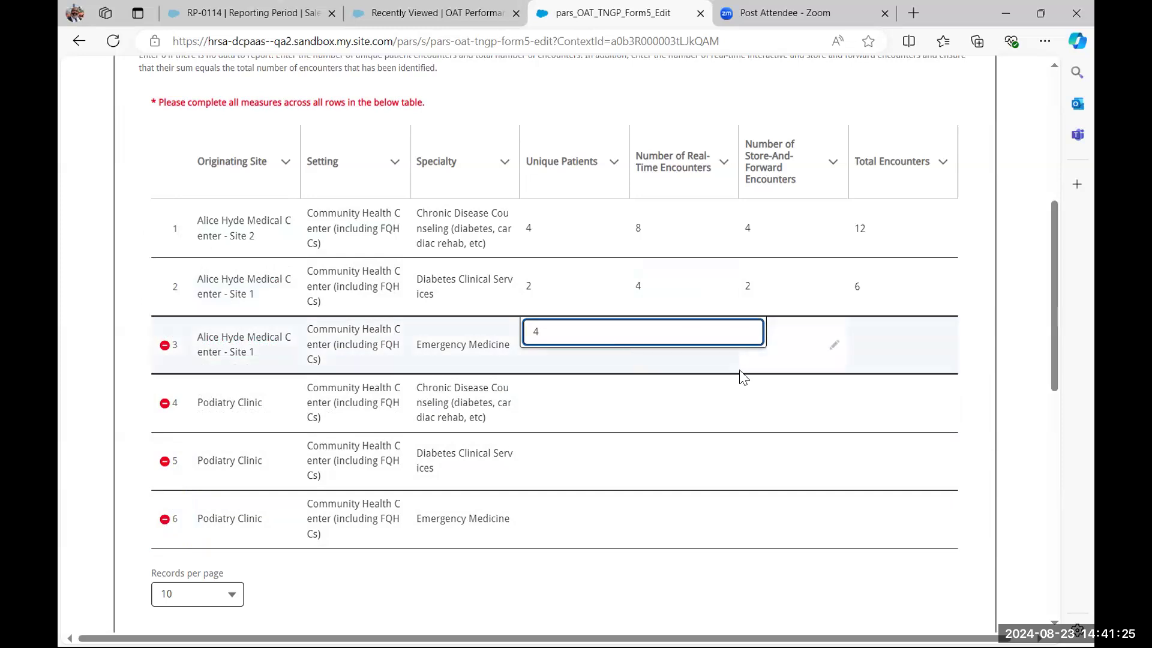
left_click(644, 354)
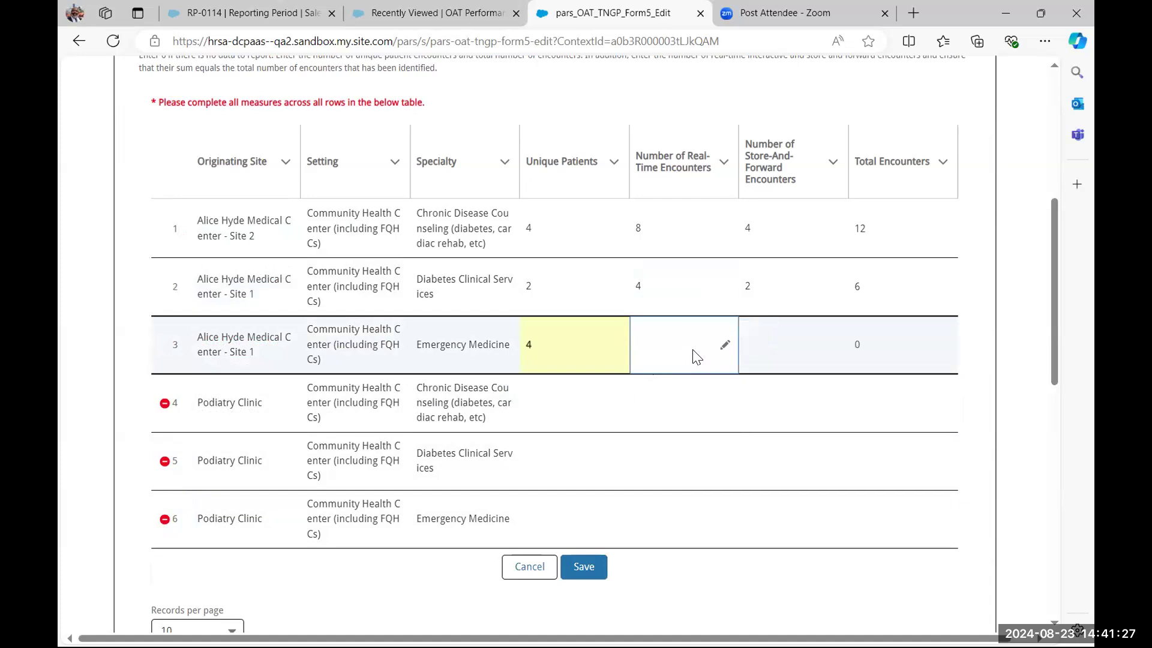
left_click(726, 350)
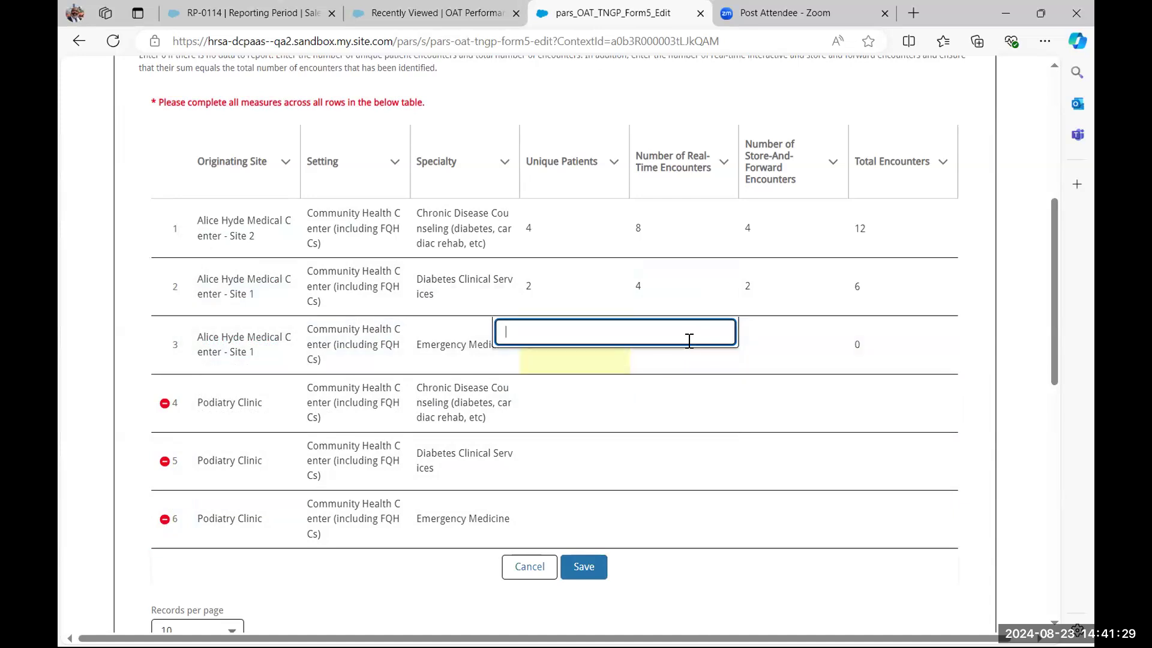
type("2")
left_click(689, 373)
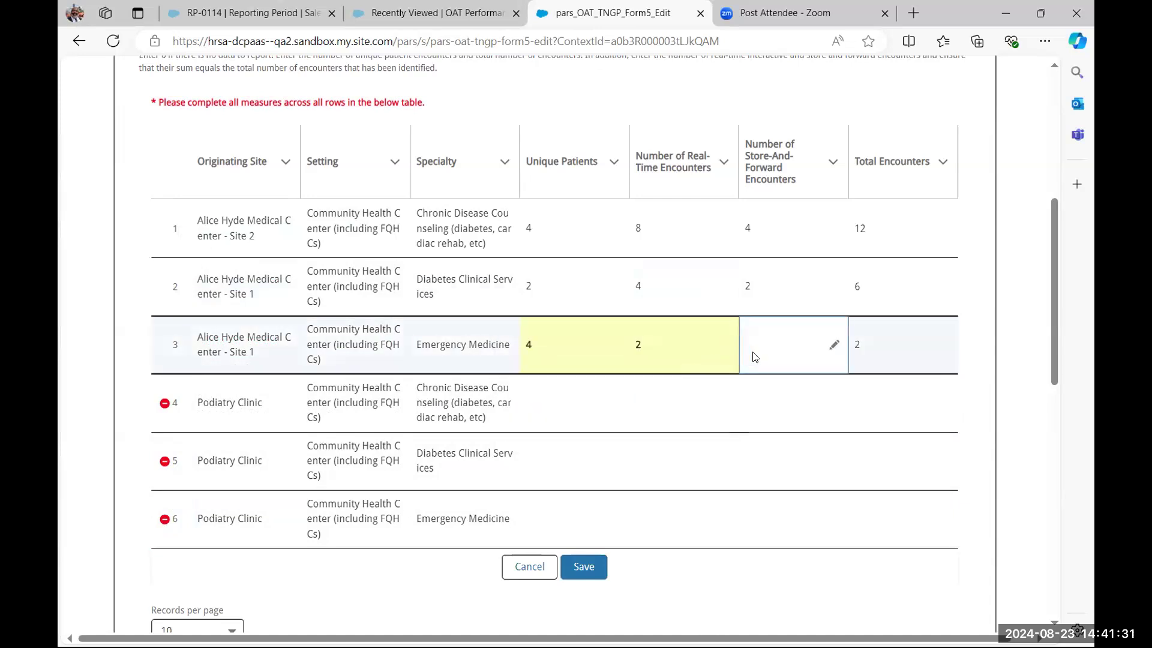
left_click(834, 345)
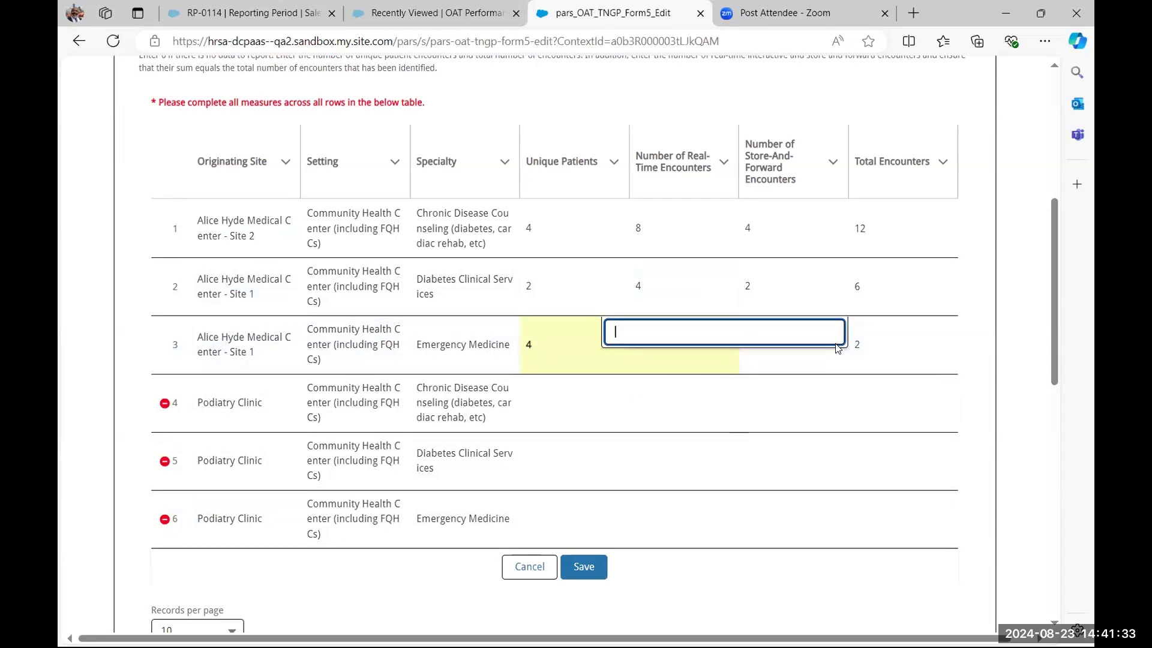
type("12")
key("Tab")
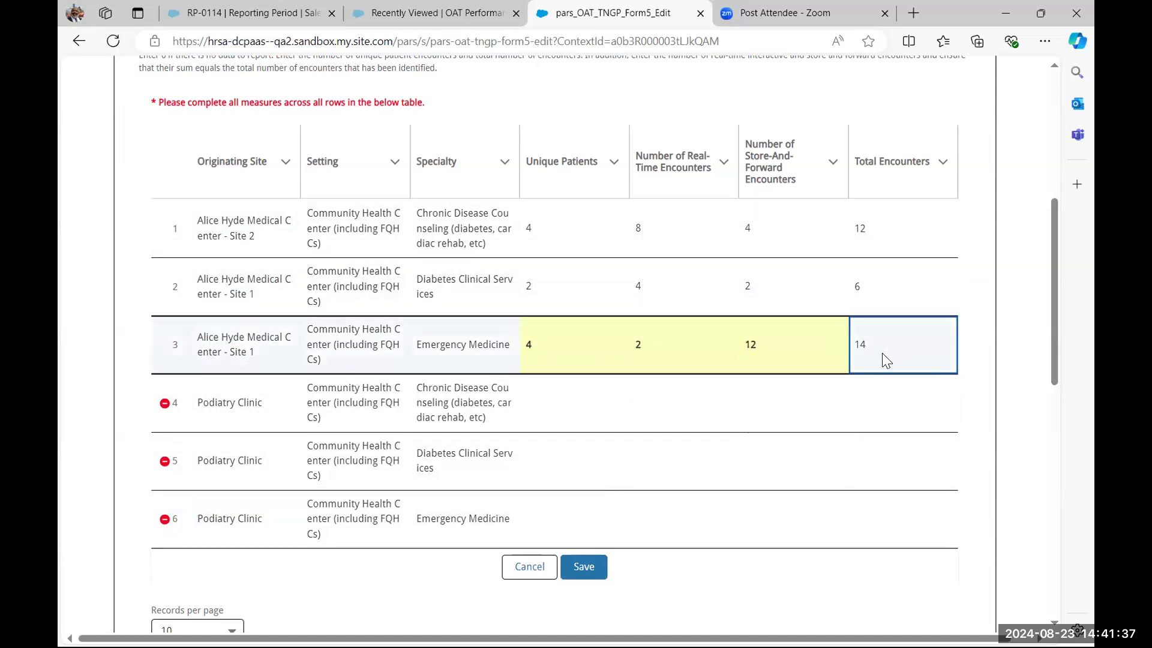
Step: For Podiatry Clinic Chronic Disease Counseling, enter 5 unique patients, 155 real-time encounters and 21 store-and-forward encounters
left_click(615, 405)
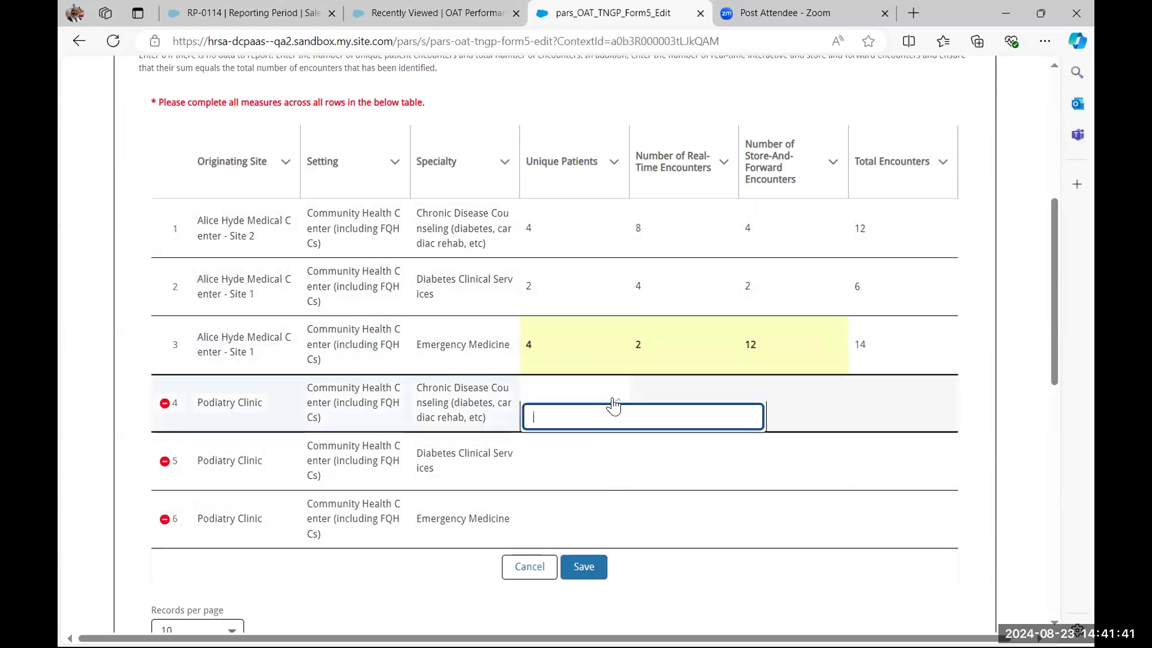
type("5")
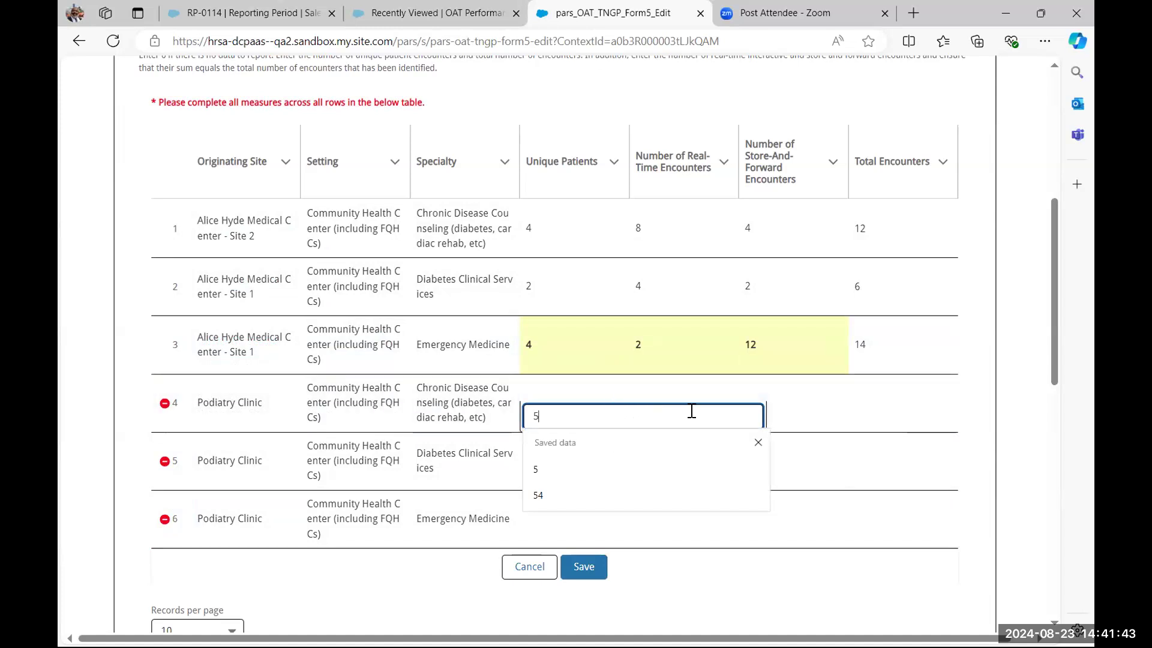
key("Tab")
left_click(727, 404)
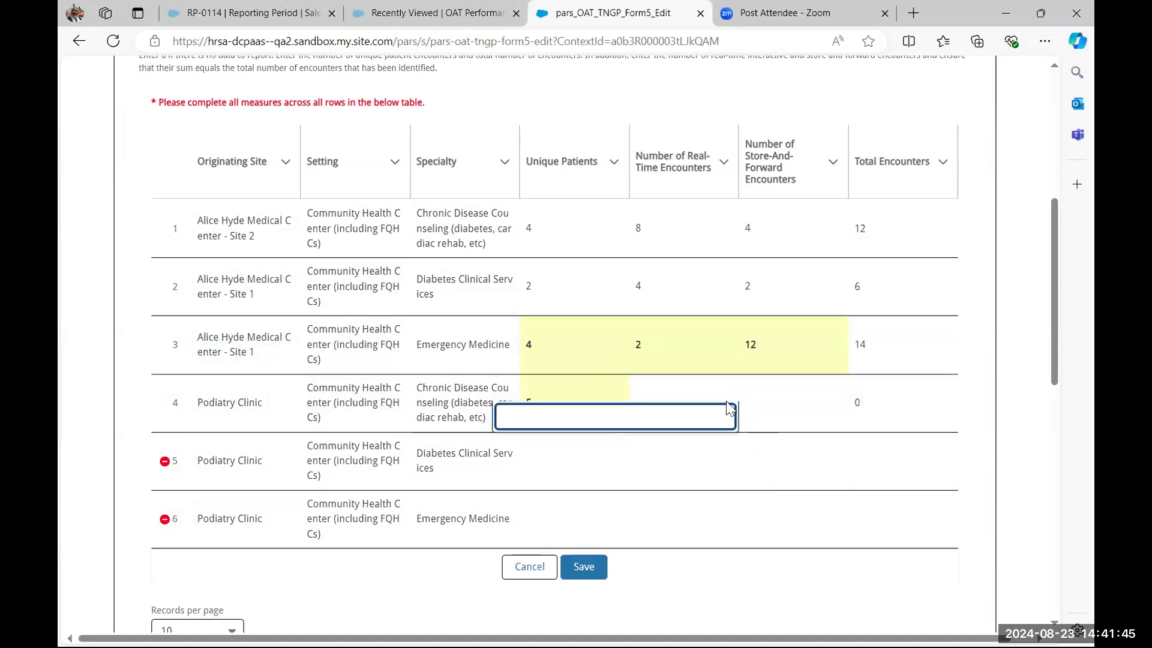
type("15")
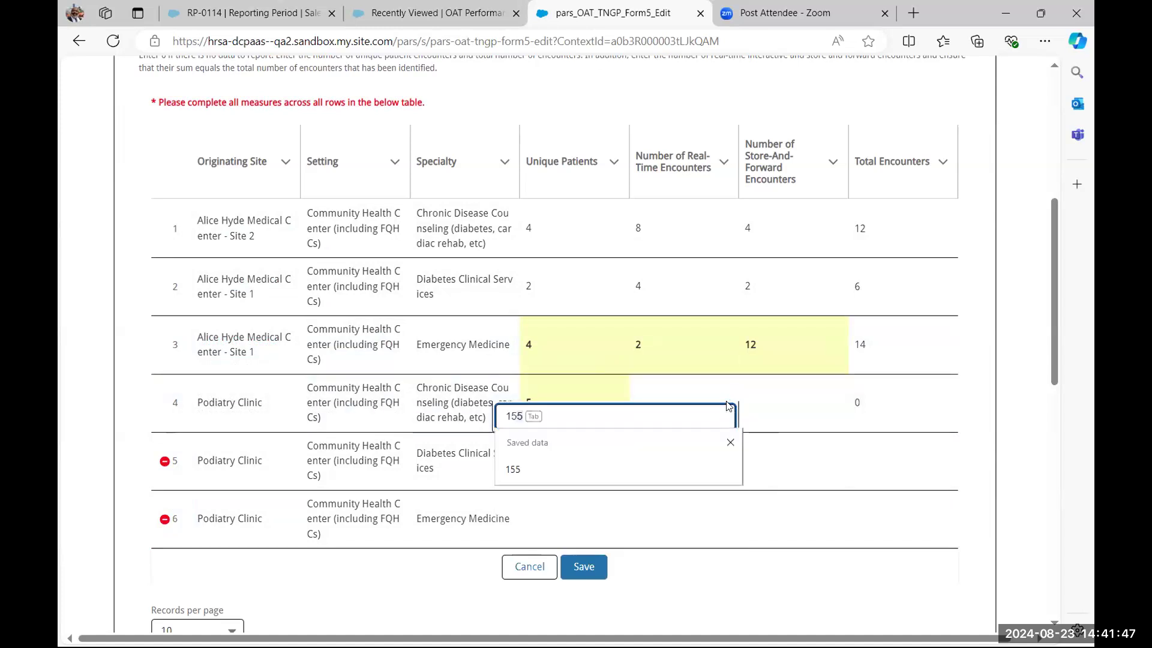
type("5")
key("Tab")
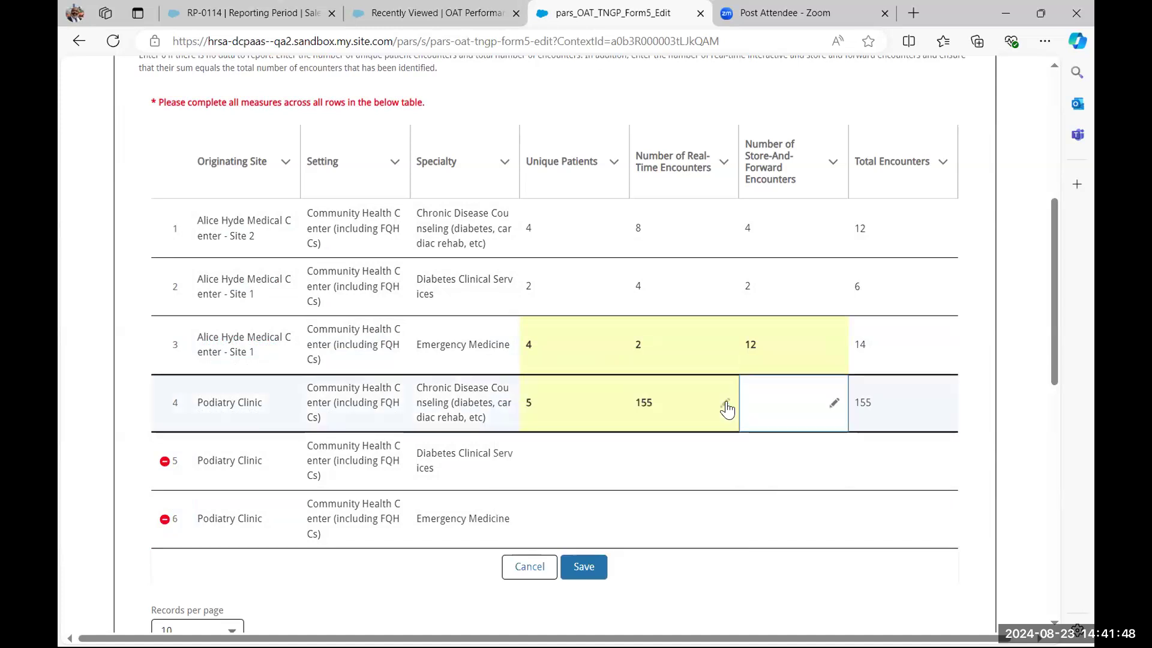
left_click(833, 406)
type("2")
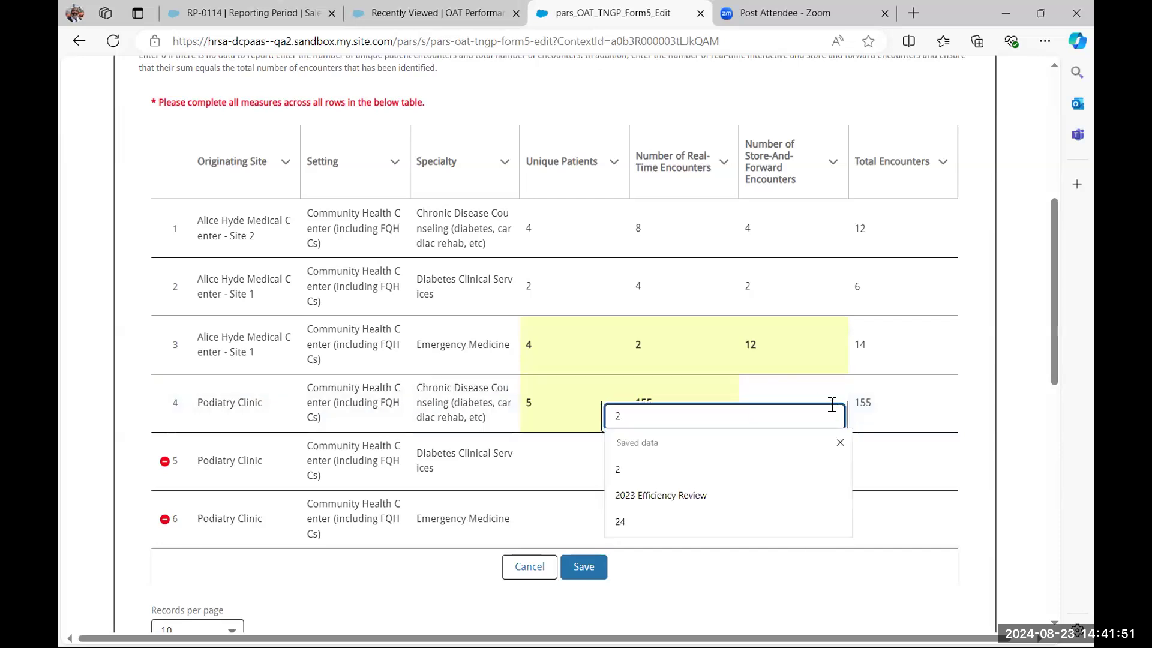
type("1")
key("Tab")
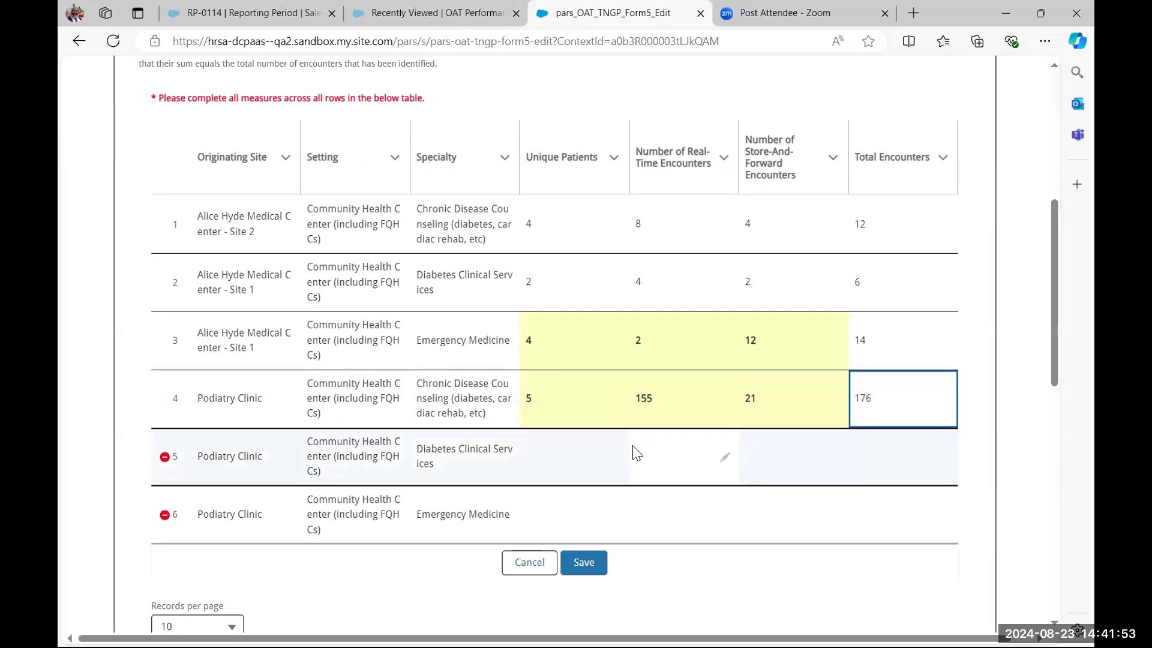
Step: For Podiatry Clinic Diabetes Clinical Services, enter 12 unique patients, 23 real-time encounters and 21 store-and-forward encounters
scroll(624, 420, "down", 3)
left_click(616, 308)
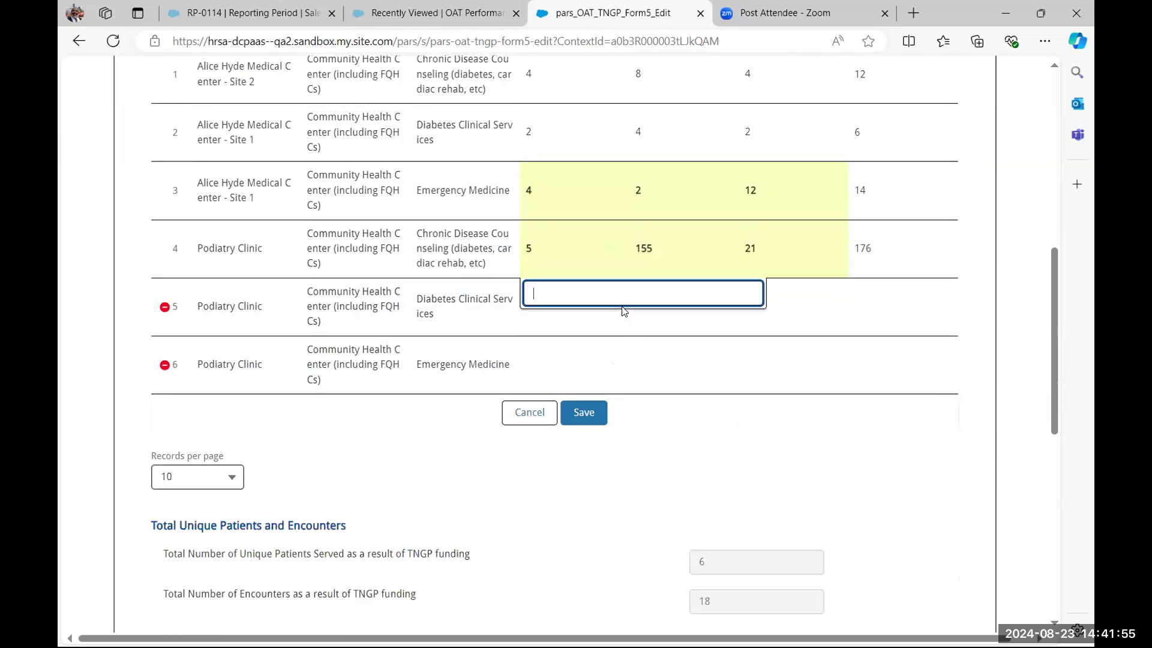
type("12")
key("Tab")
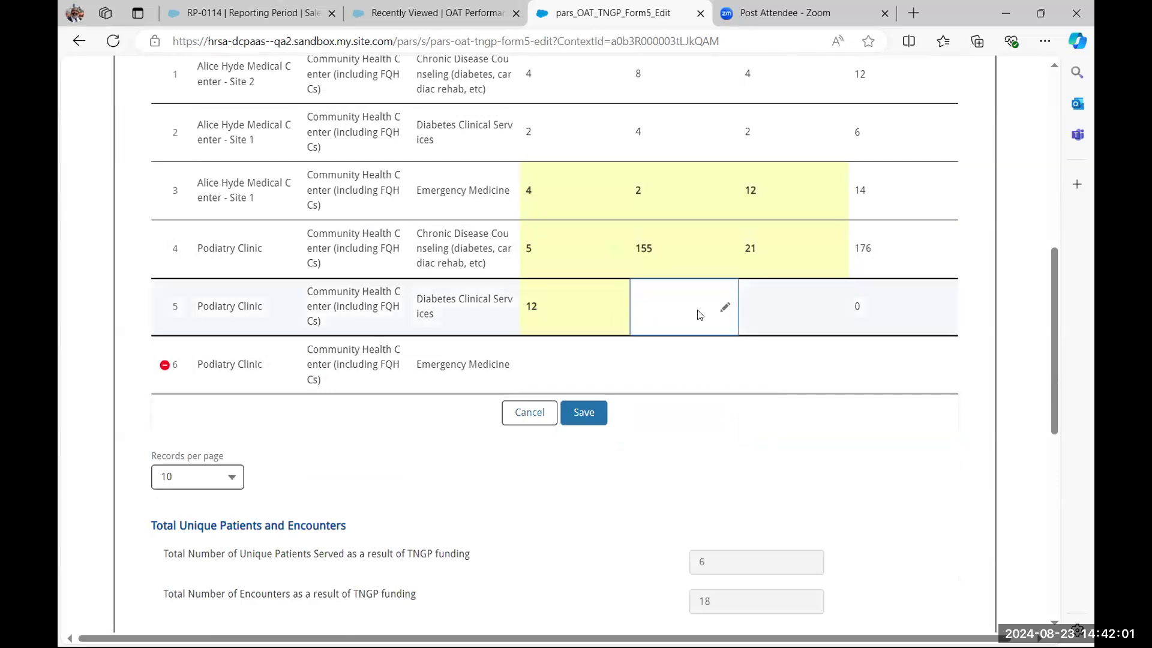
left_click(725, 316)
type("23")
key("Tab")
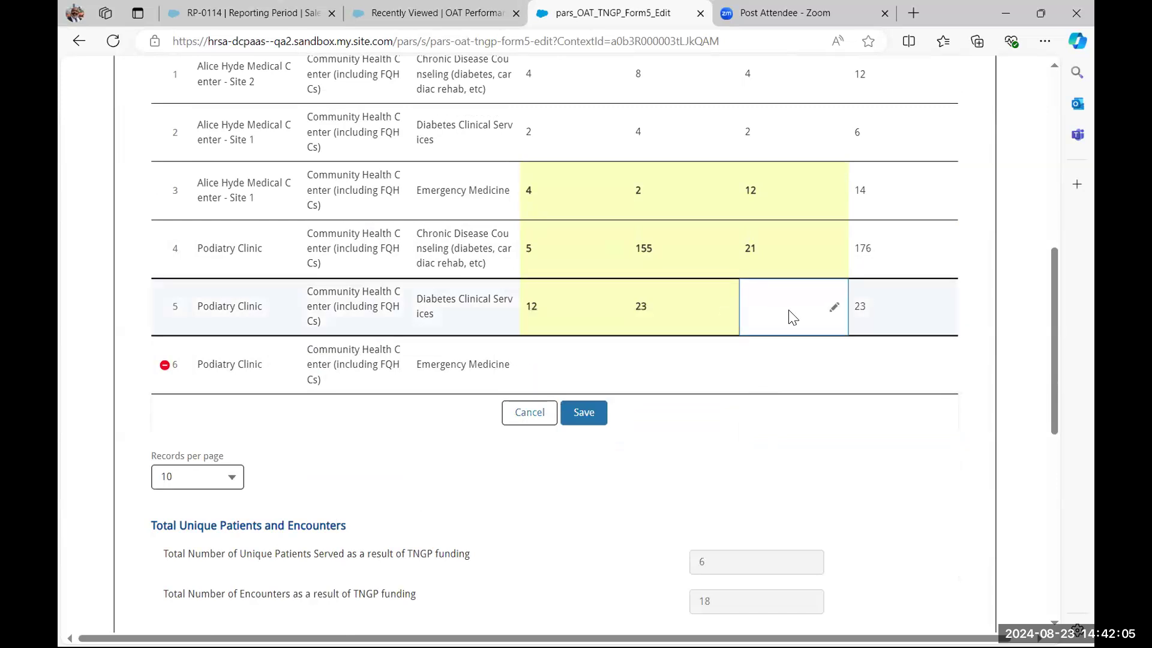
left_click(834, 307)
type("21")
key("Tab")
left_click(763, 425)
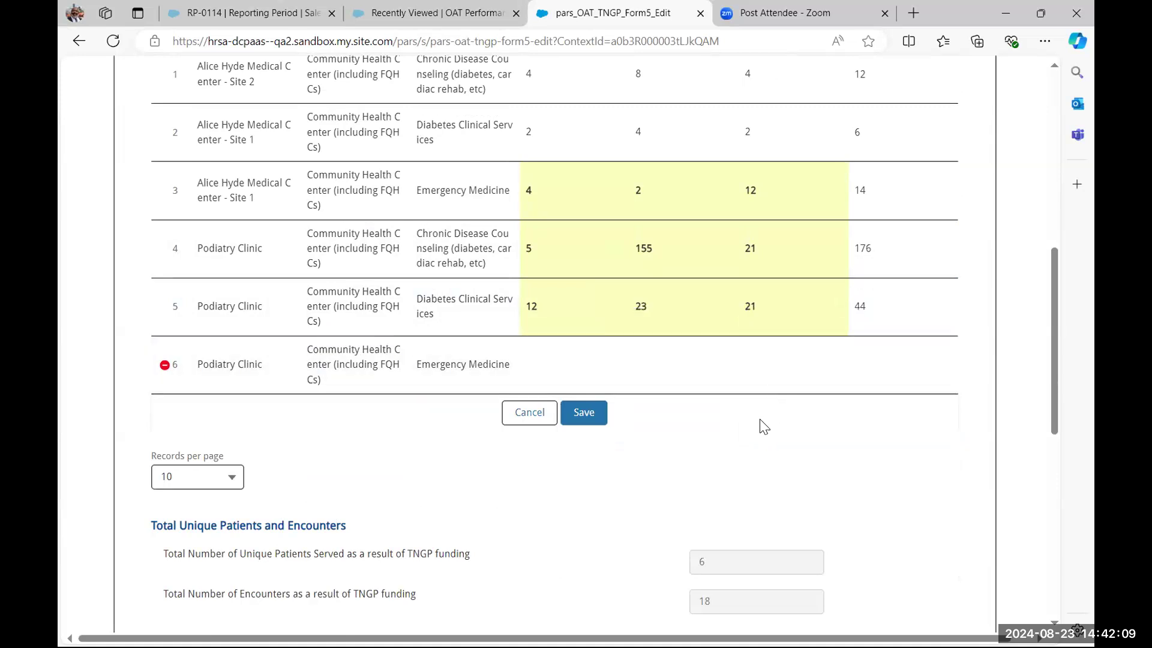
Step: For Podiatry Clinic Emergency Medicine, enter 6 unique patients, 8 real-time encounters and 12 store-and-forward encounters
left_click(616, 364)
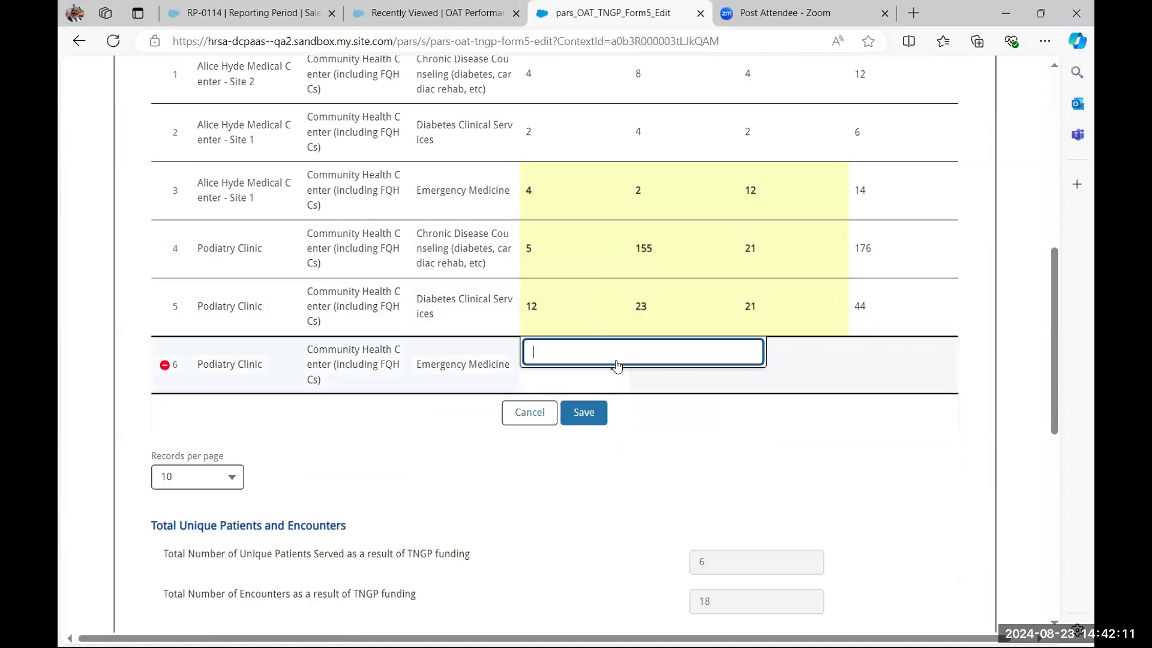
type("6")
key("Tab")
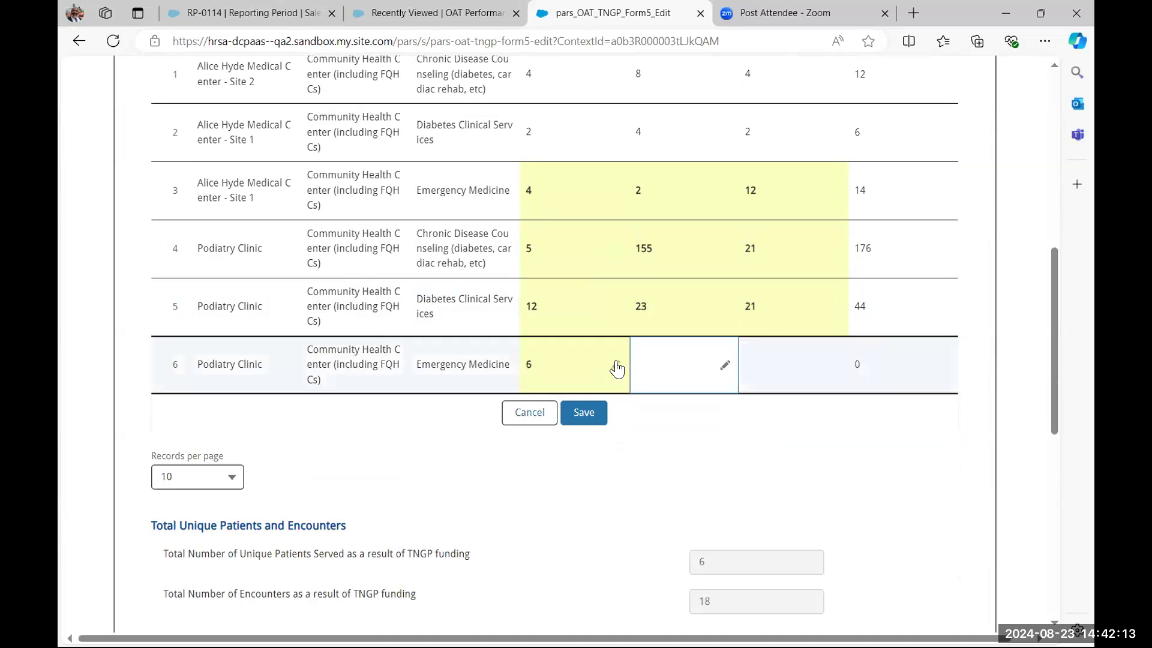
left_click(722, 373)
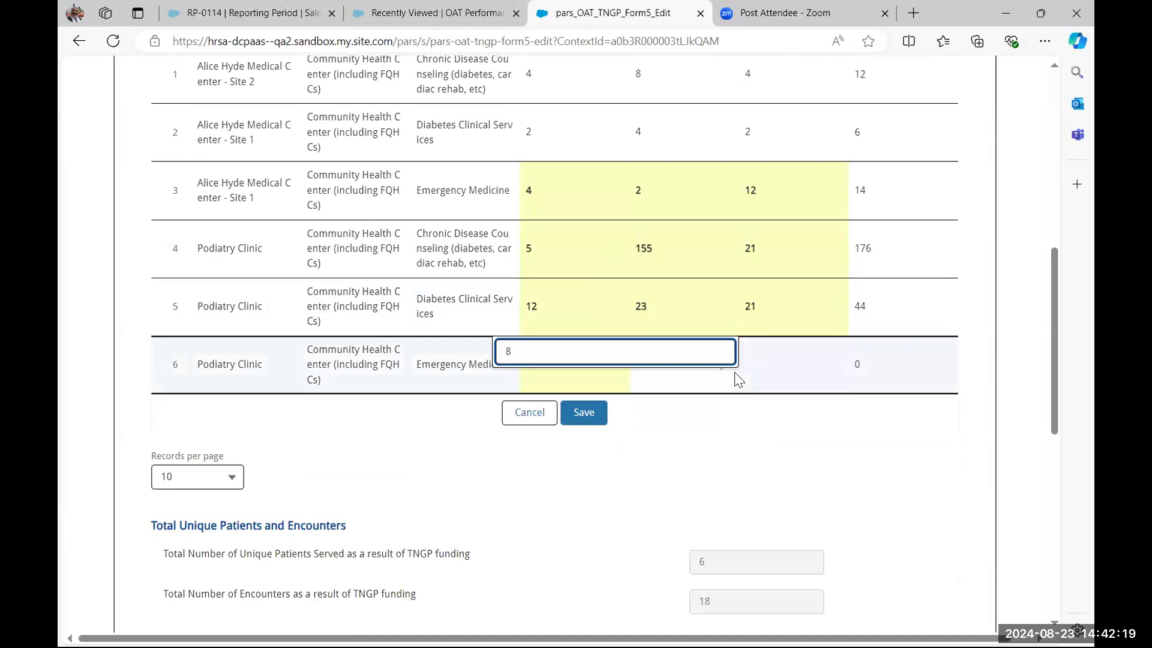
key("Tab")
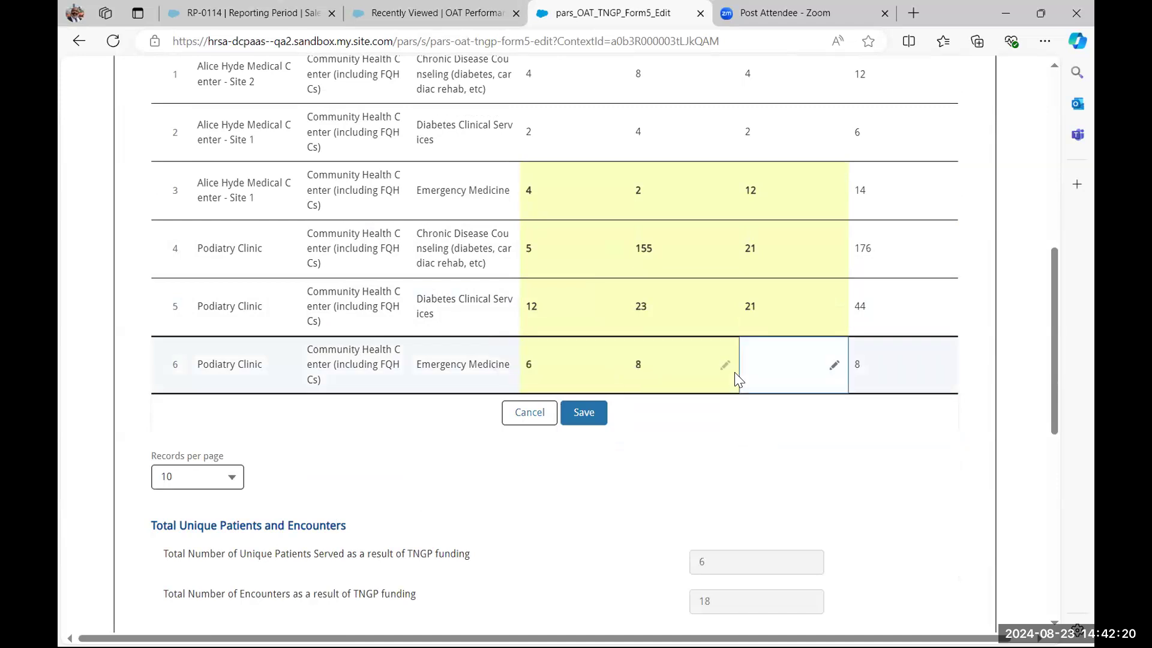
left_click(832, 372)
type("12")
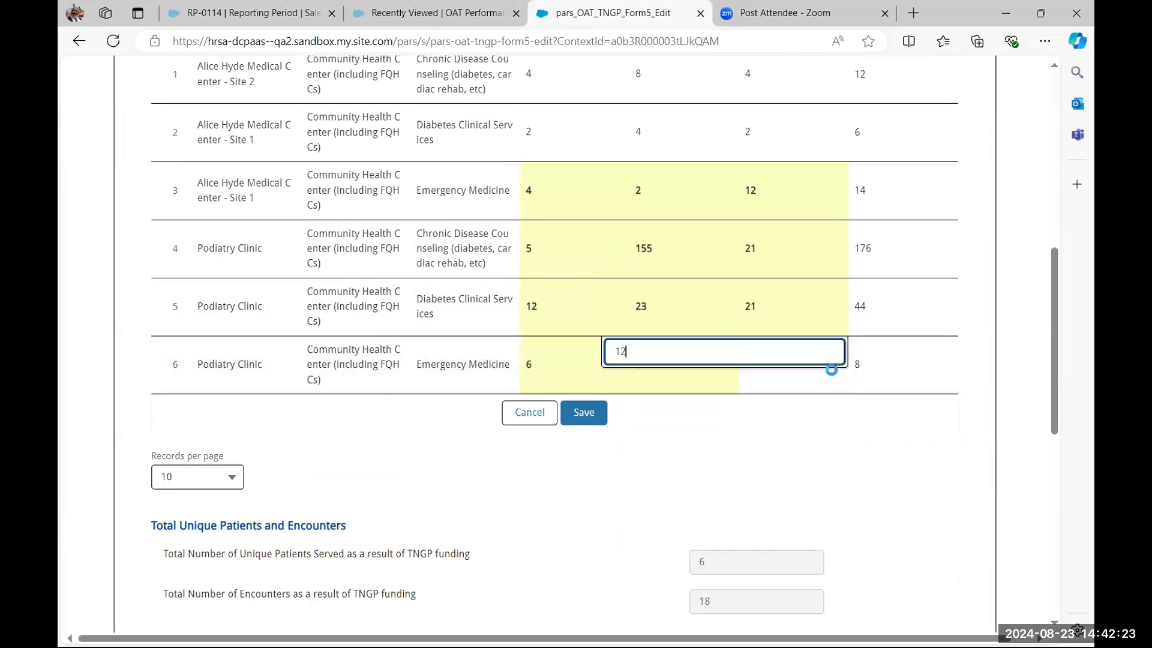
key("Tab")
left_click(802, 452)
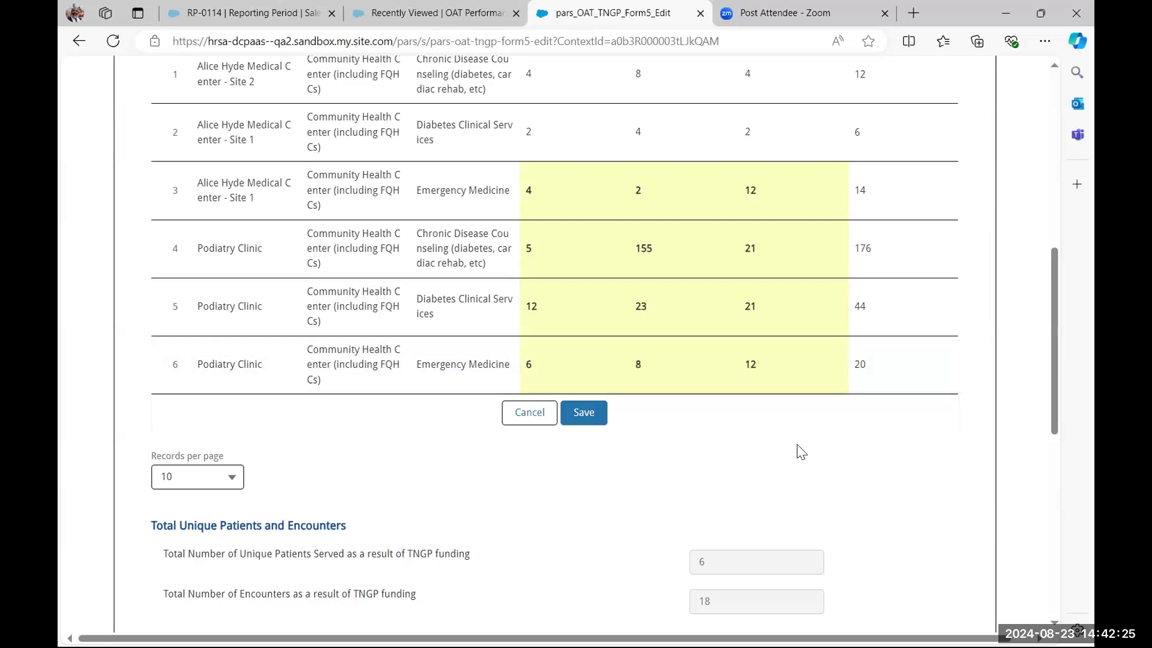
Step: Save the Volume of Services table and review the Total Unique Patients and Encounters section
scroll(681, 455, "up", 1)
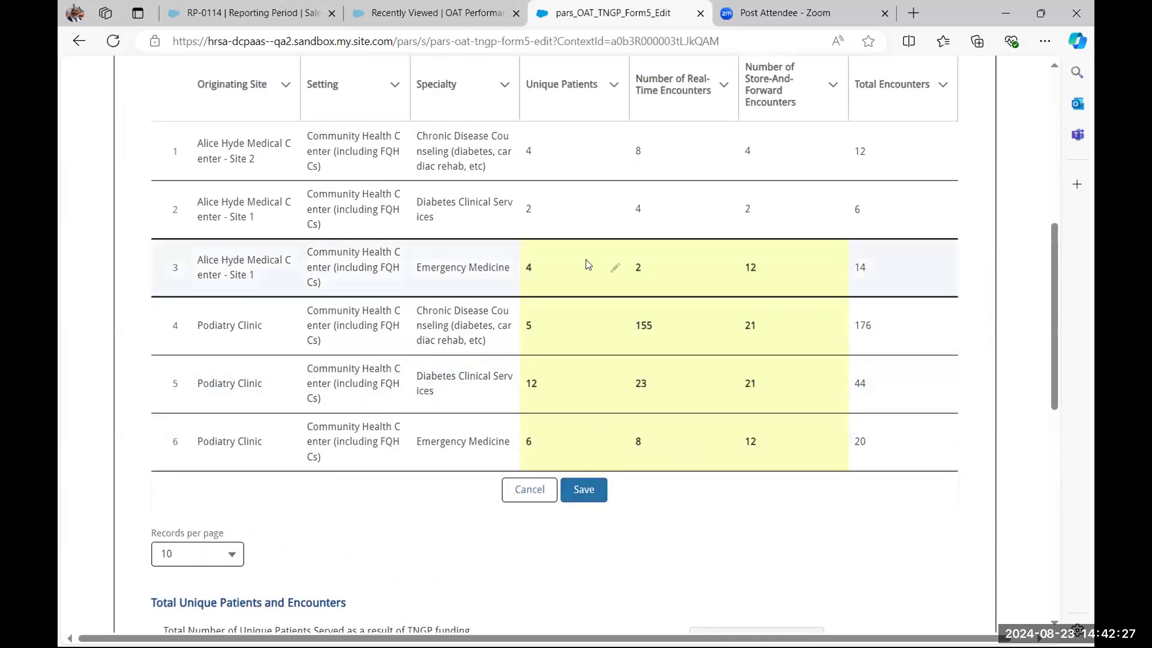
left_click(590, 494)
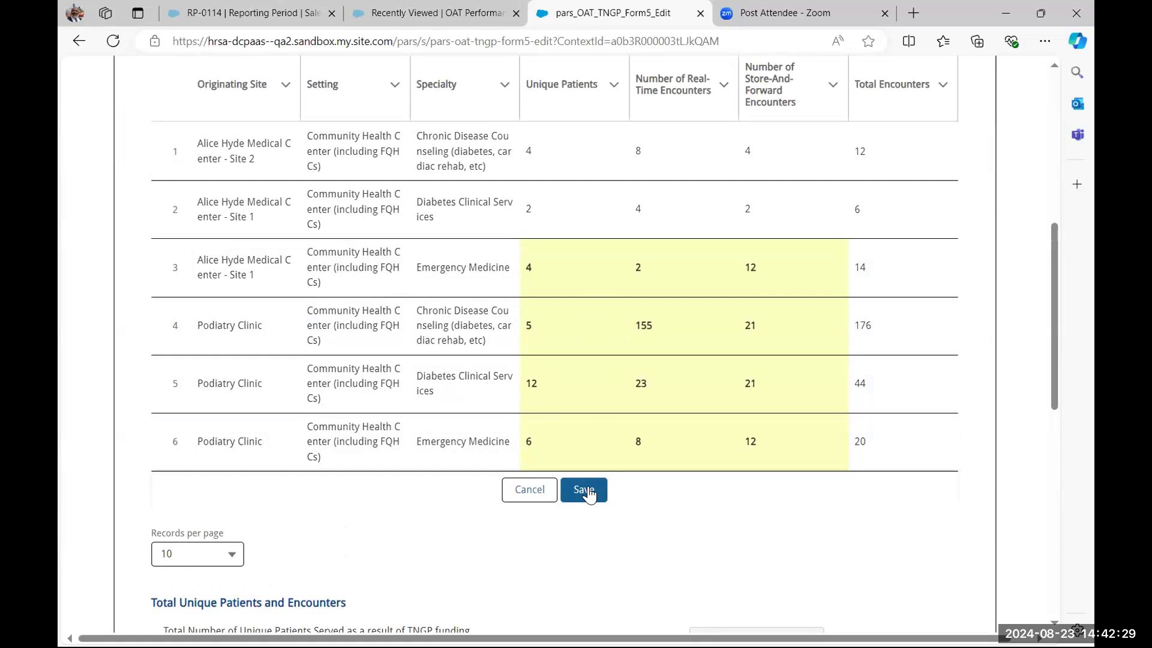
left_click(585, 490)
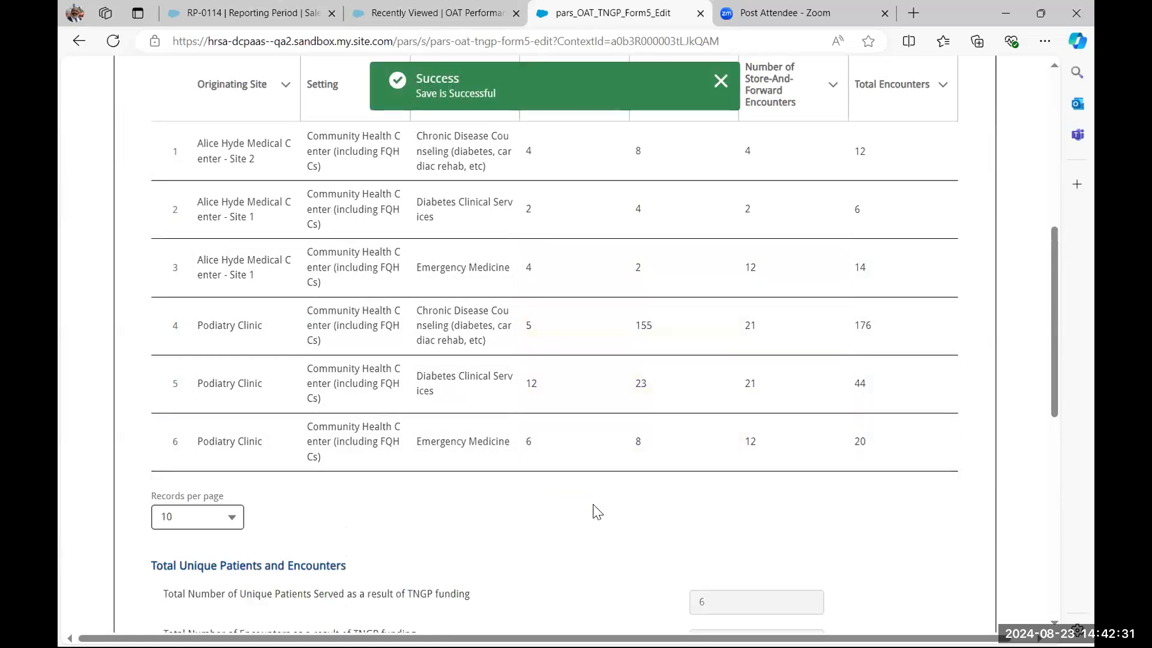
scroll(564, 540, "down", 2)
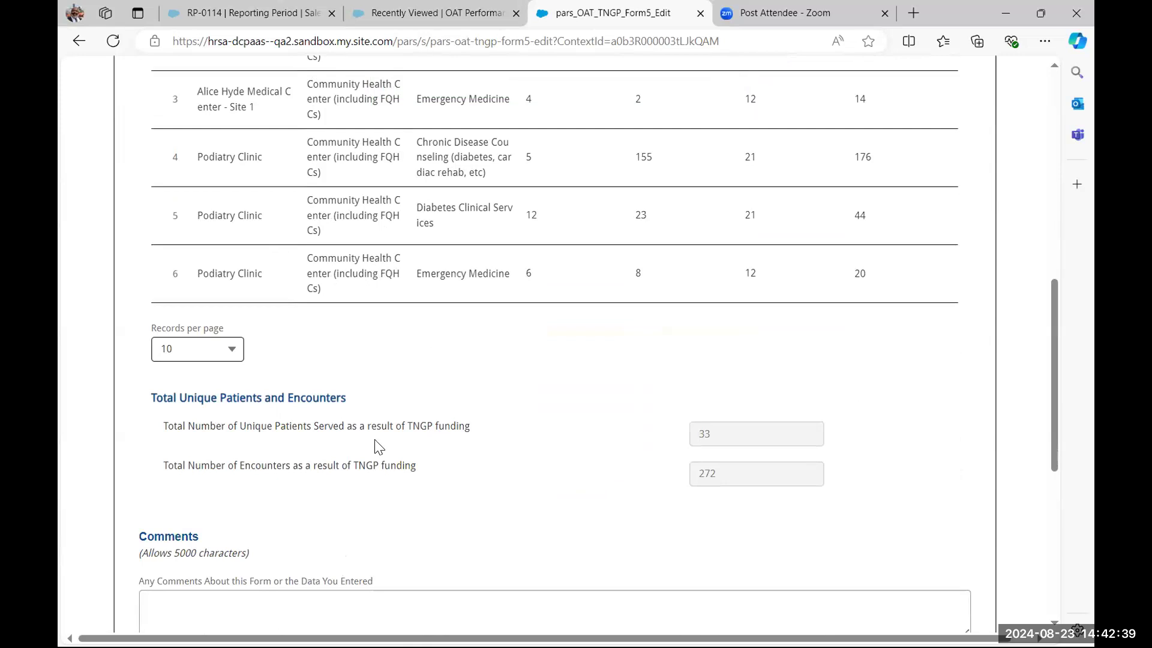
scroll(708, 336, "up", 2)
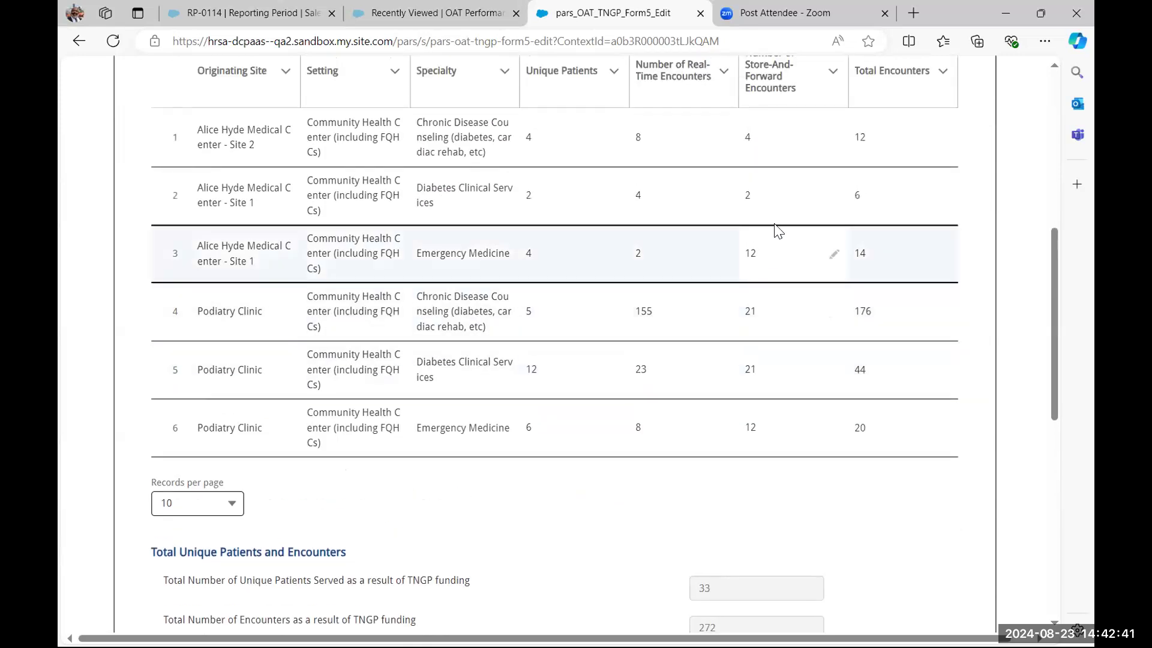
scroll(750, 450, "down", 2)
scroll(715, 474, "down", 6)
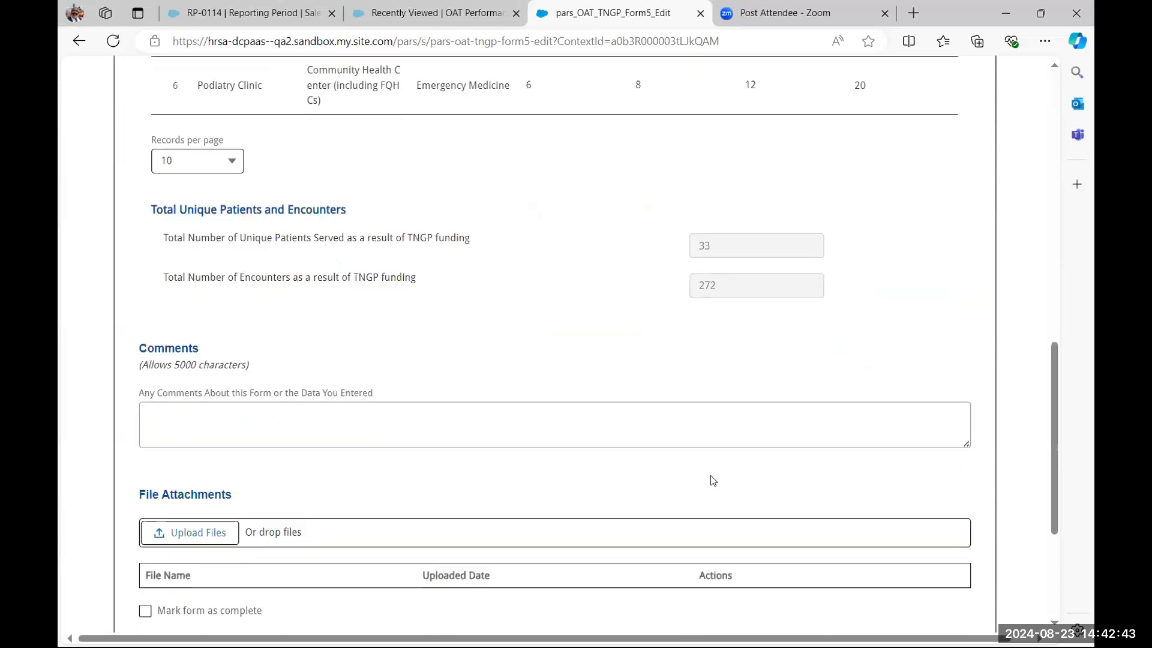
Step: Proceed to the report's main screen and reopen Form 5: Volume of Services, by Site and Specialty for editing
left_click(916, 474)
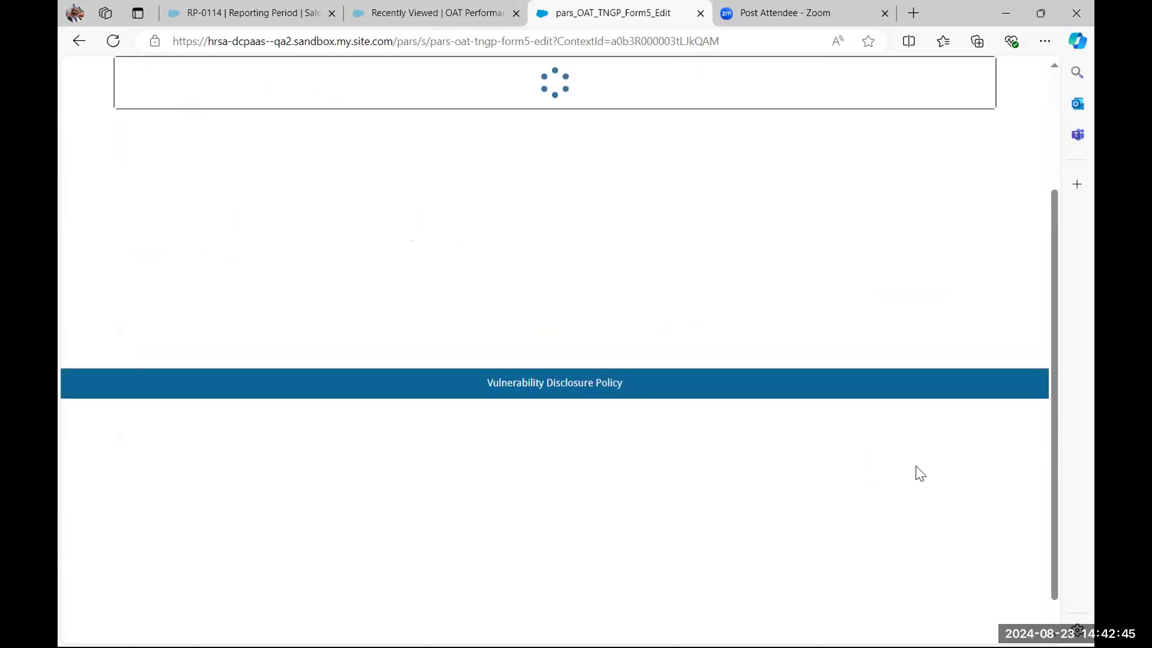
scroll(468, 407, "down", 7)
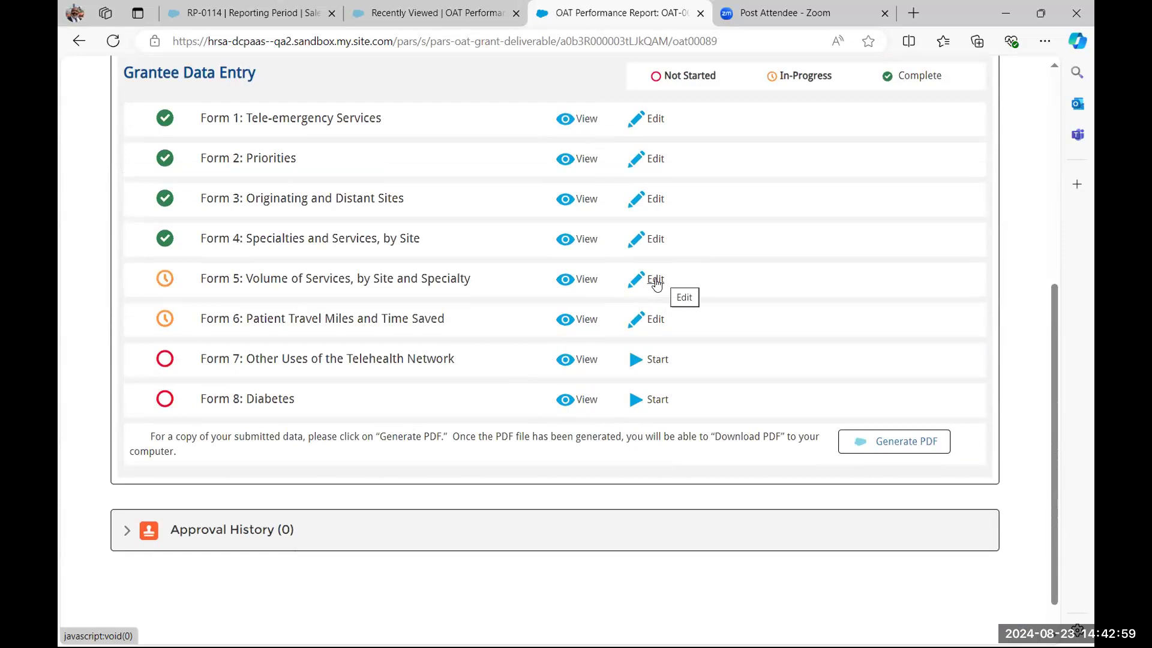
left_click(656, 282)
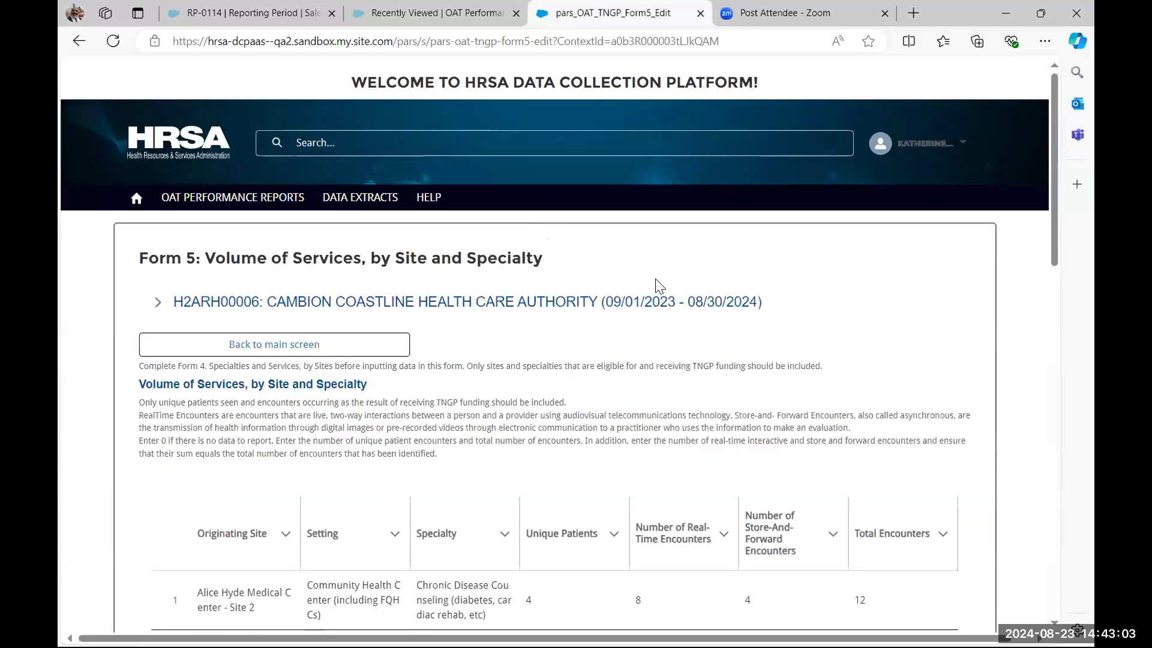
Step: Review the saved Form 5 table, the Total Unique Patients and Encounters section and the comments area, and proceed to the report's main screen
scroll(494, 393, "down", 2)
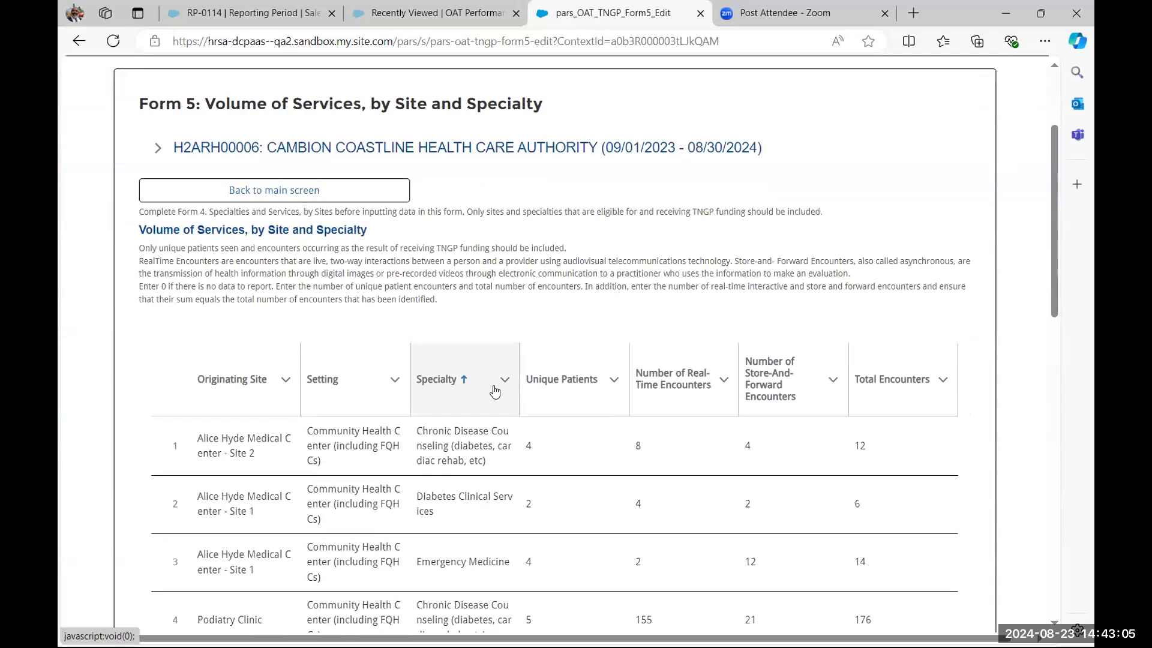
scroll(505, 324, "down", 3)
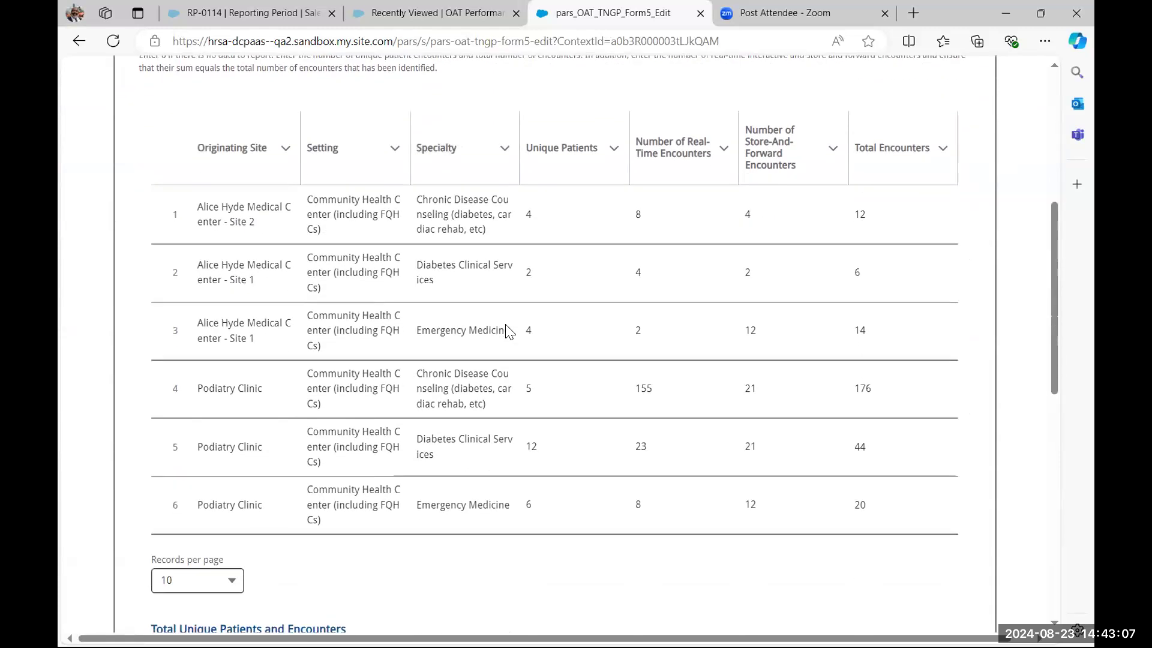
scroll(475, 323, "up", 2)
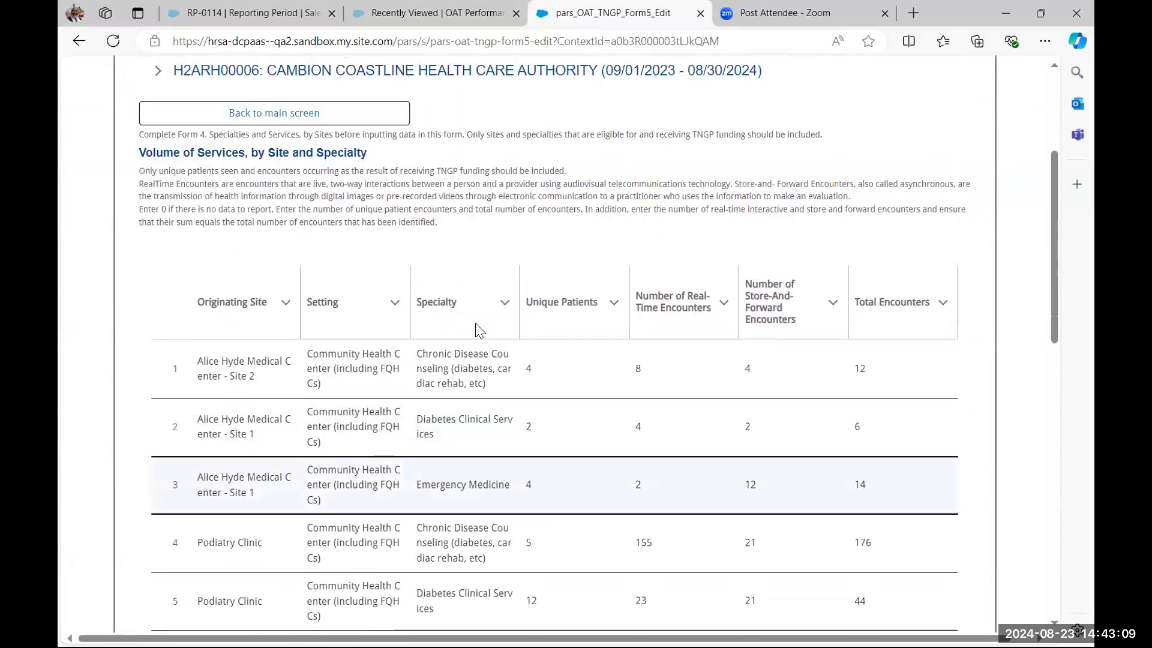
scroll(441, 294, "up", 2)
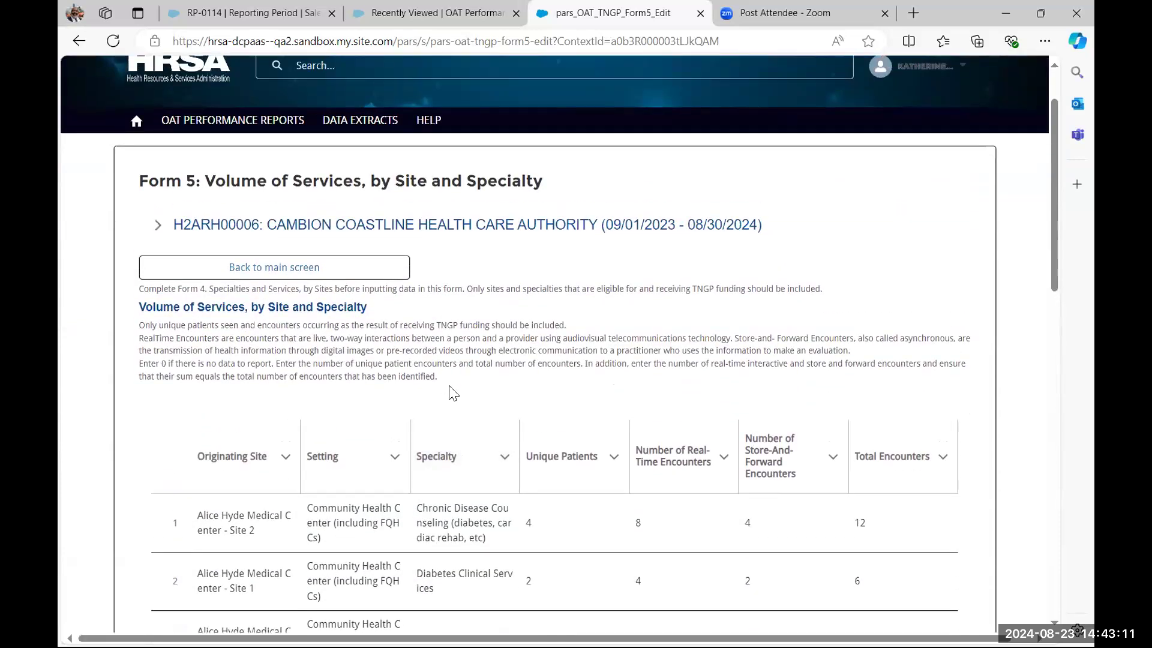
scroll(453, 393, "down", 3)
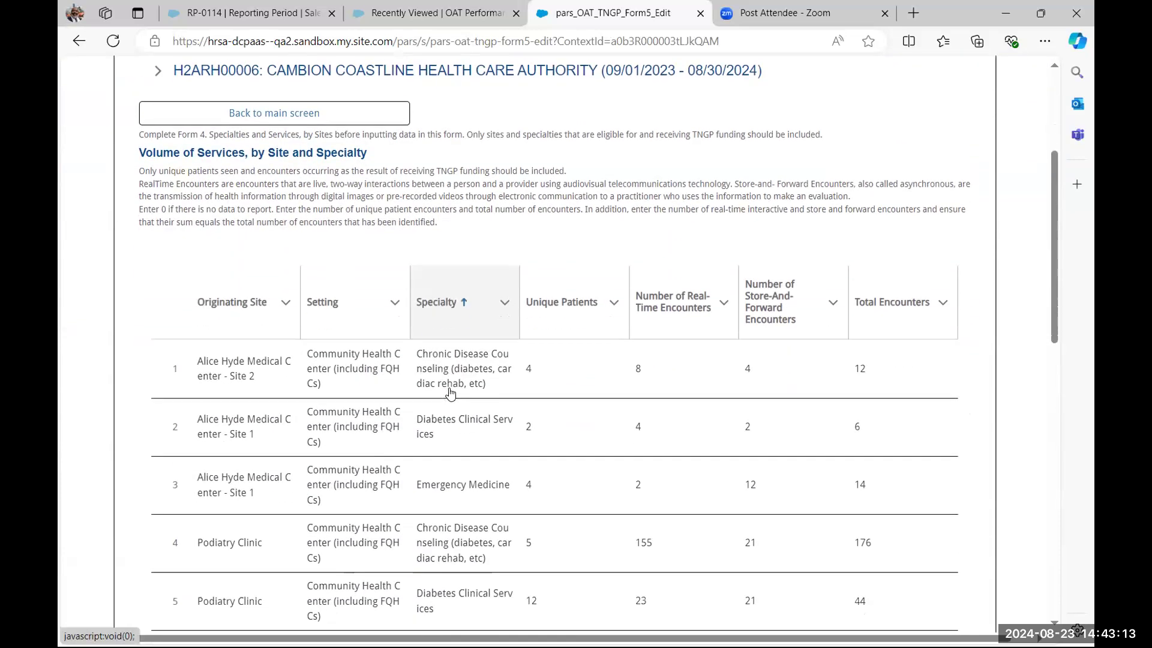
scroll(553, 350, "down", 1)
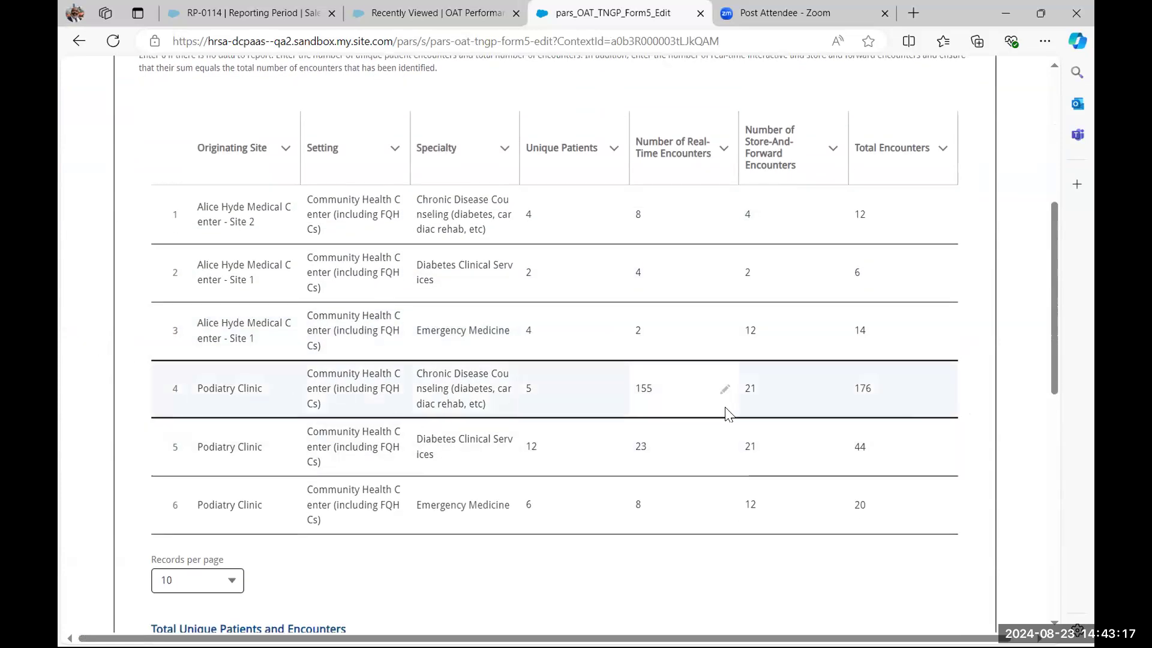
scroll(728, 411, "down", 4)
scroll(660, 416, "down", 1)
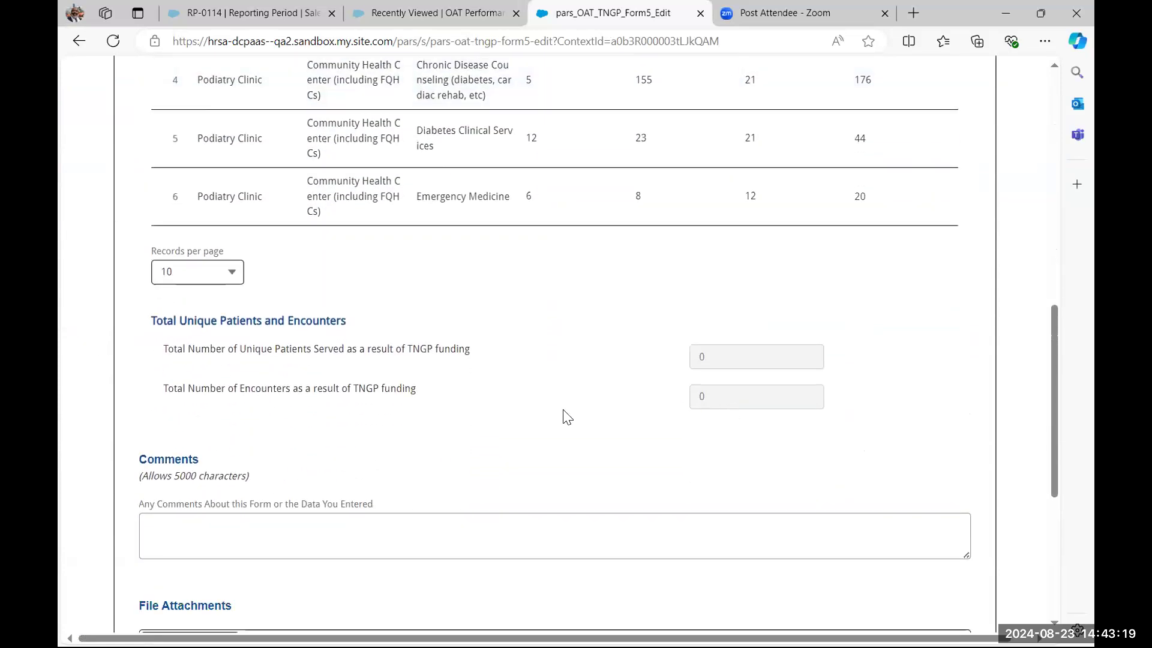
scroll(564, 416, "down", 4)
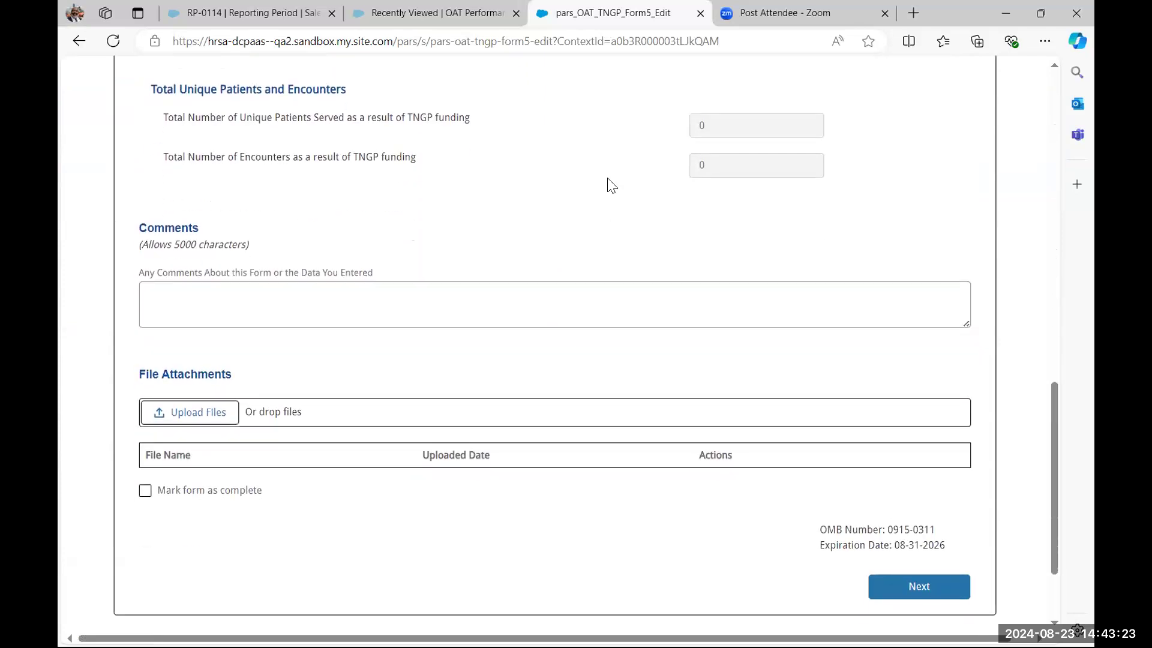
scroll(621, 252, "down", 2)
left_click(943, 477)
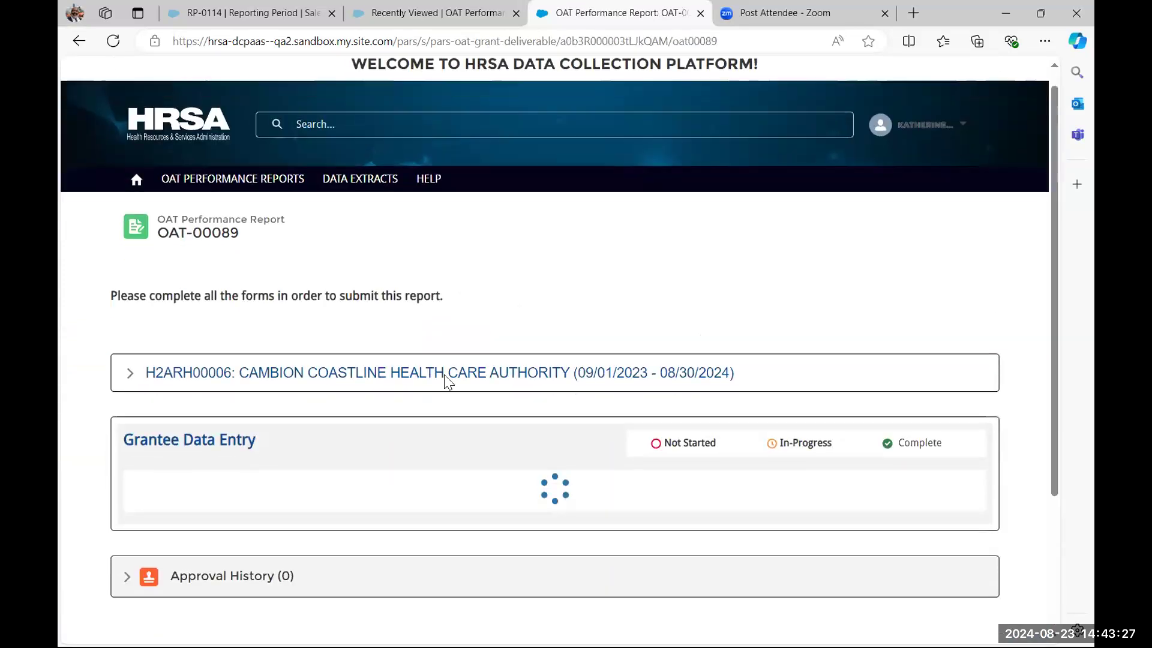
scroll(569, 384, "down", 5)
scroll(501, 391, "down", 2)
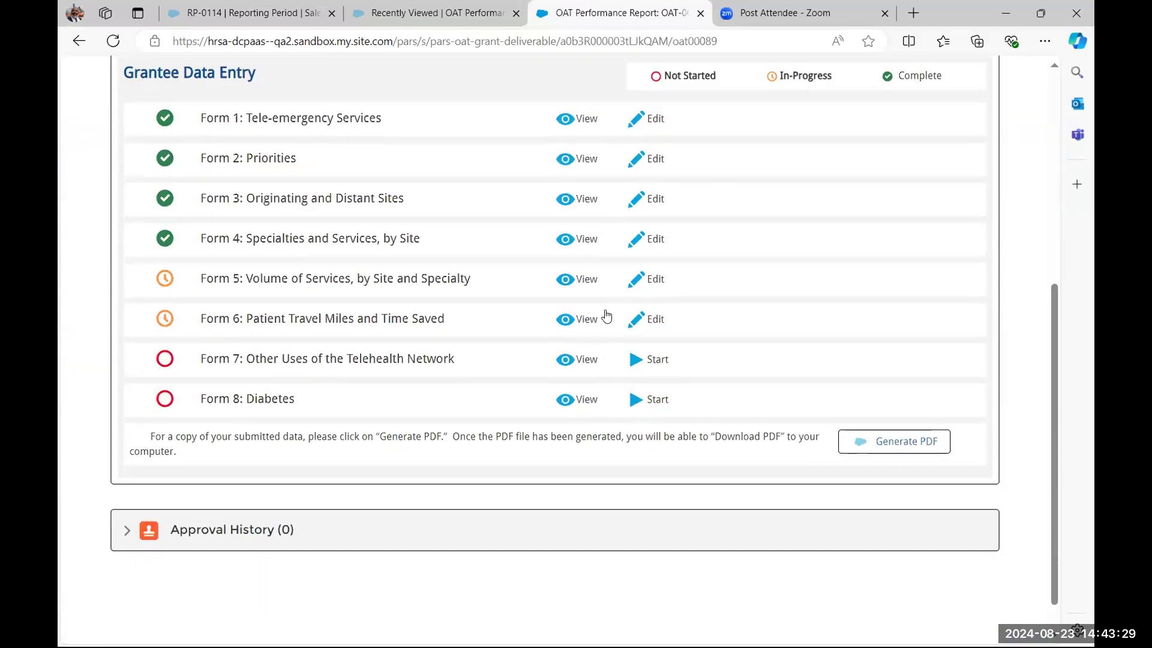
left_click(658, 282)
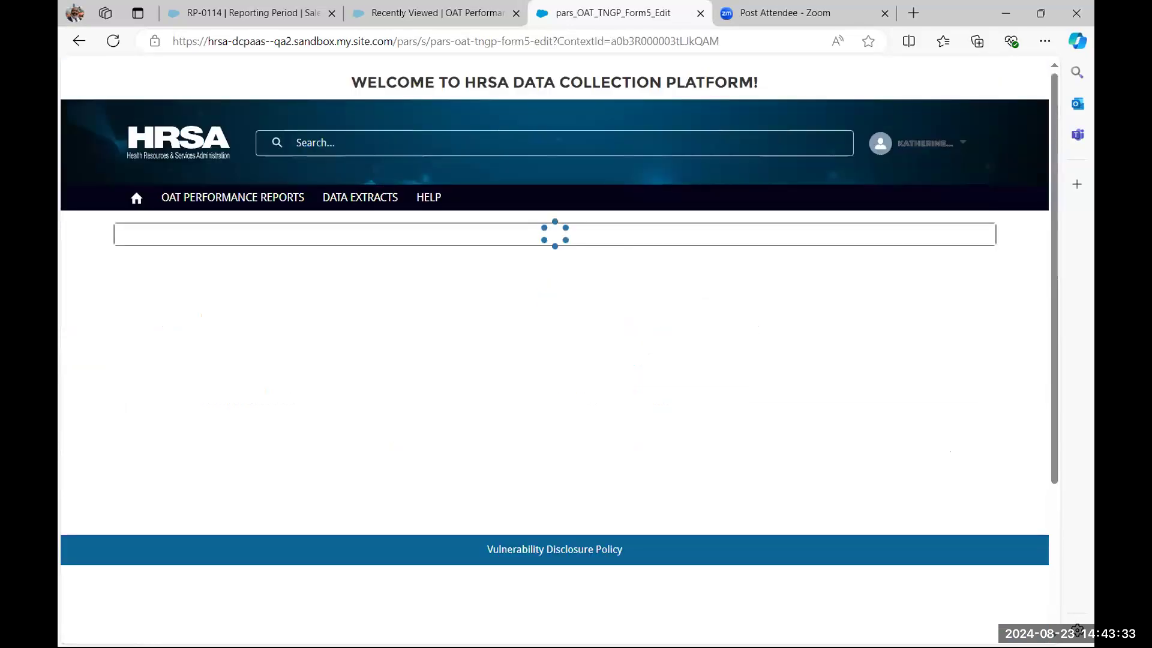
left_click(271, 340)
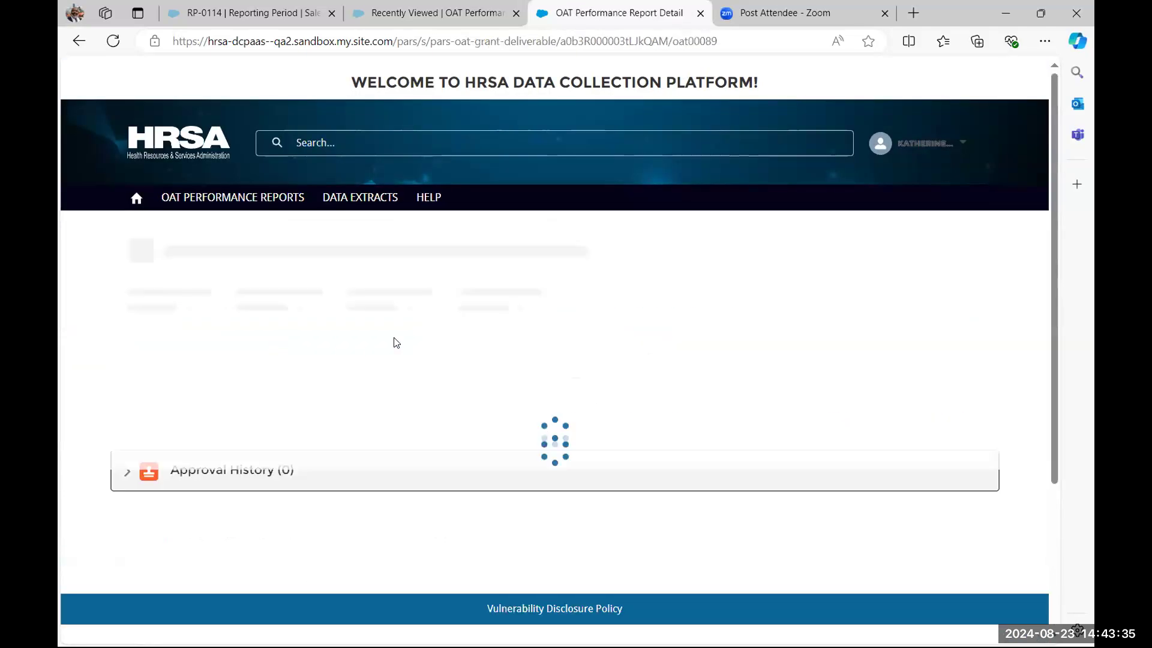
Step: Open Form 6: Patient Travel Miles and Time Saved for editing and check the error details on rows 2 and 3
scroll(514, 336, "down", 5)
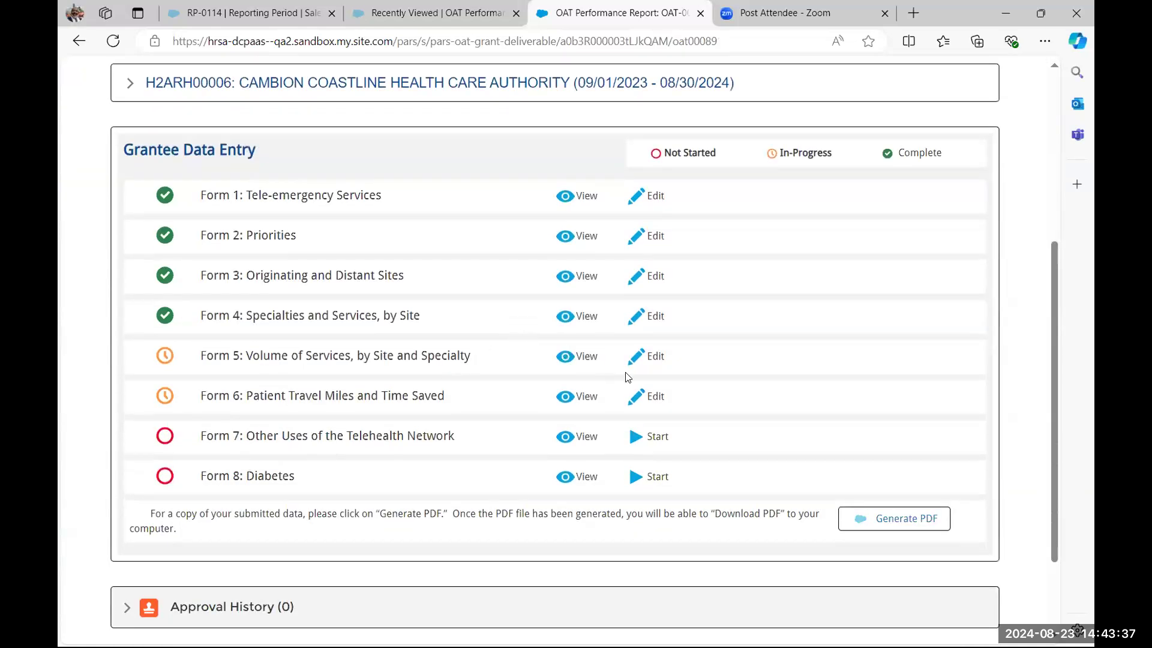
left_click(659, 402)
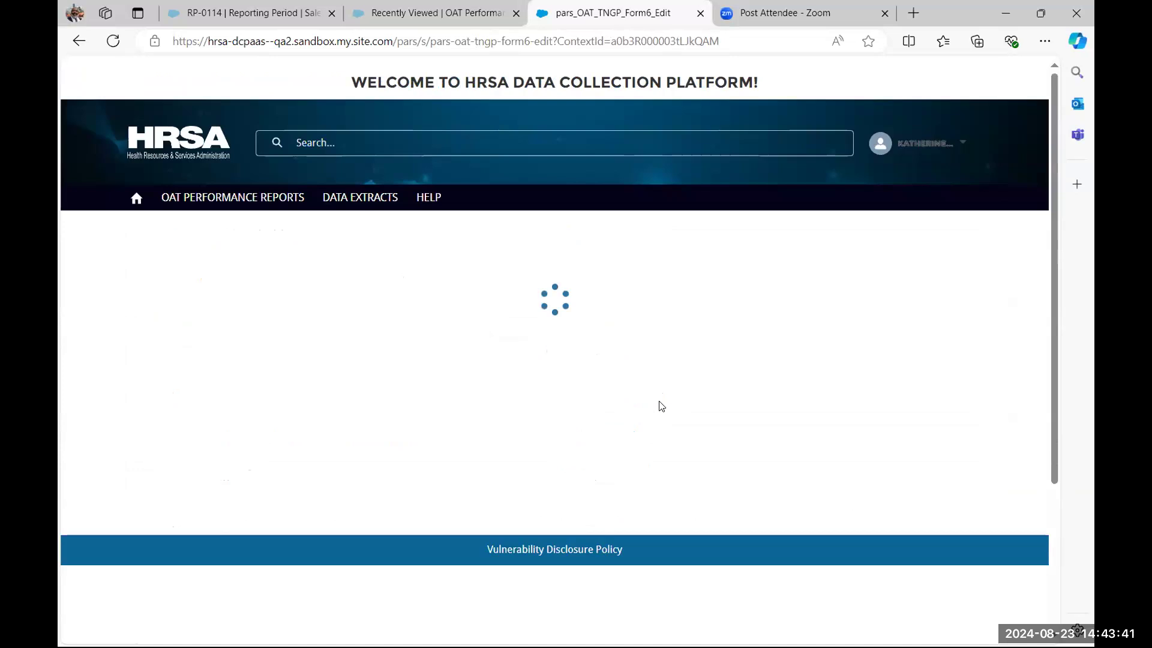
scroll(659, 402, "down", 6)
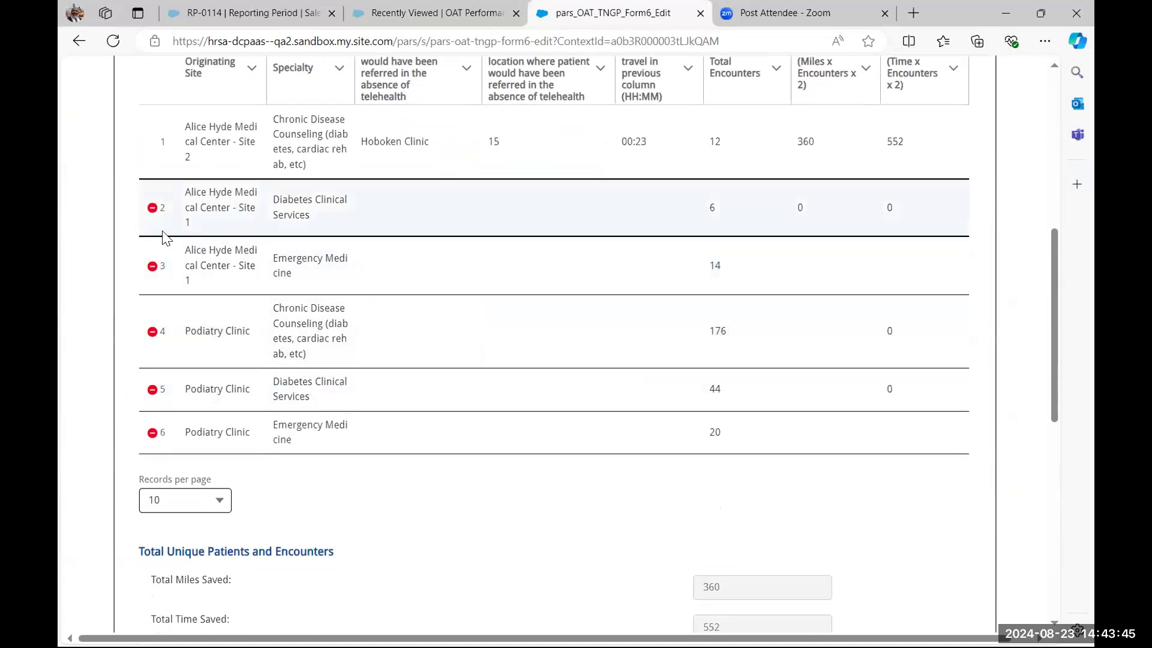
left_click(153, 210)
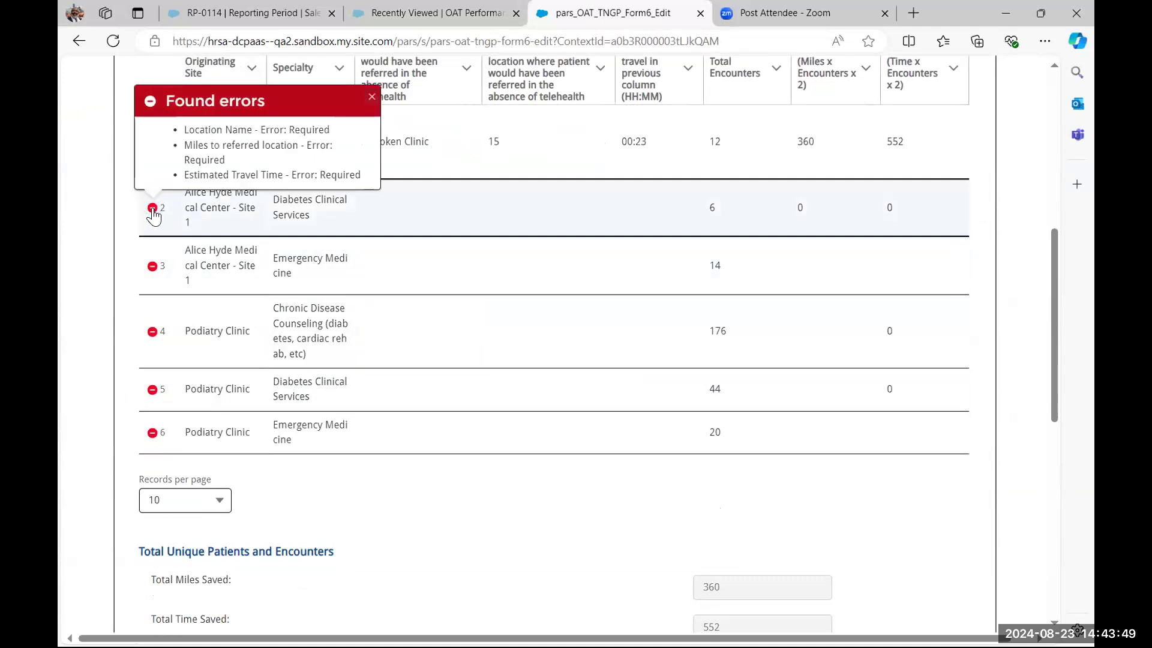
left_click(153, 269)
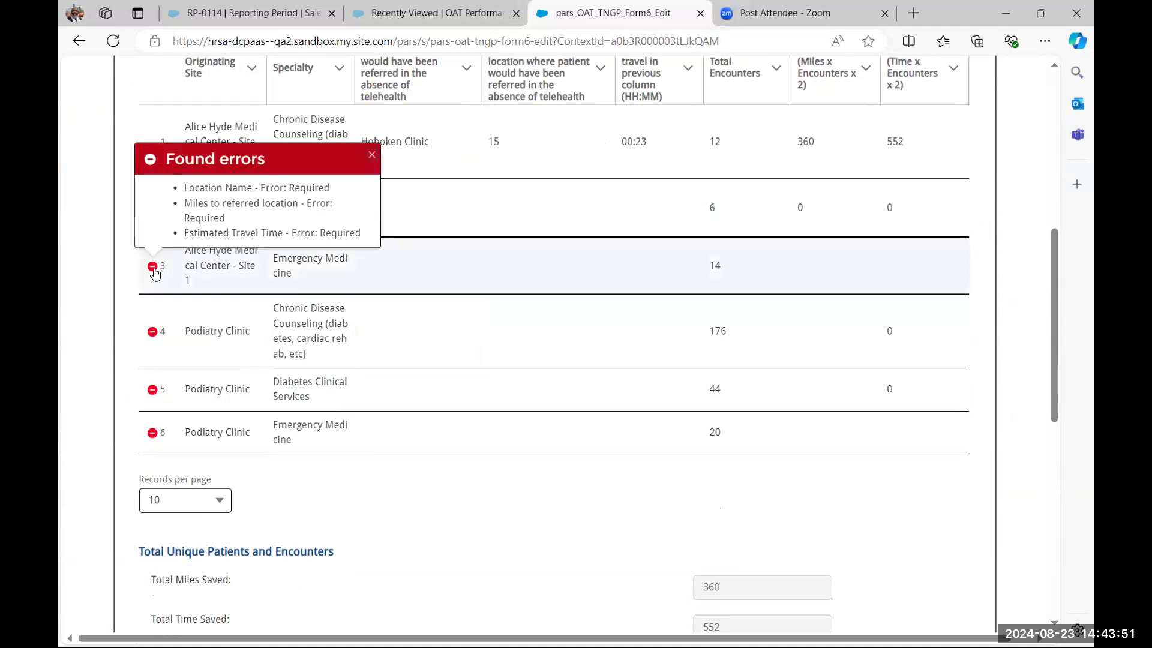
left_click(153, 268)
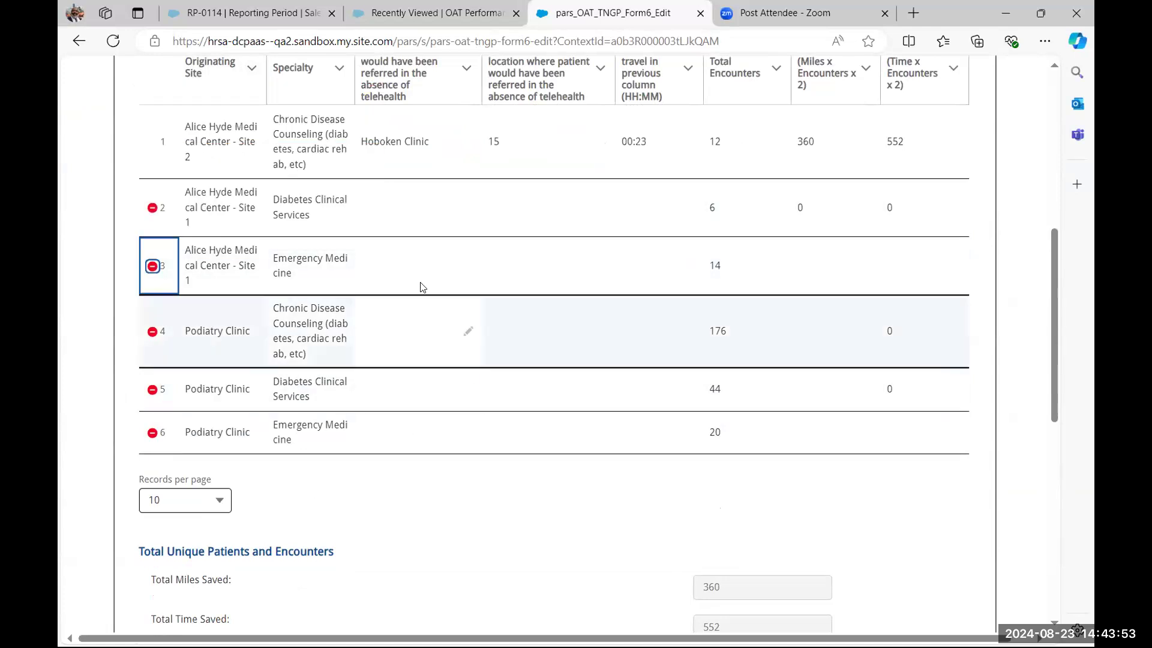
Step: Enter Podiatry Clinic as the referred location for Alice Hyde Medical Center - Site 1, Diabetes Clinical Services
left_click(457, 216)
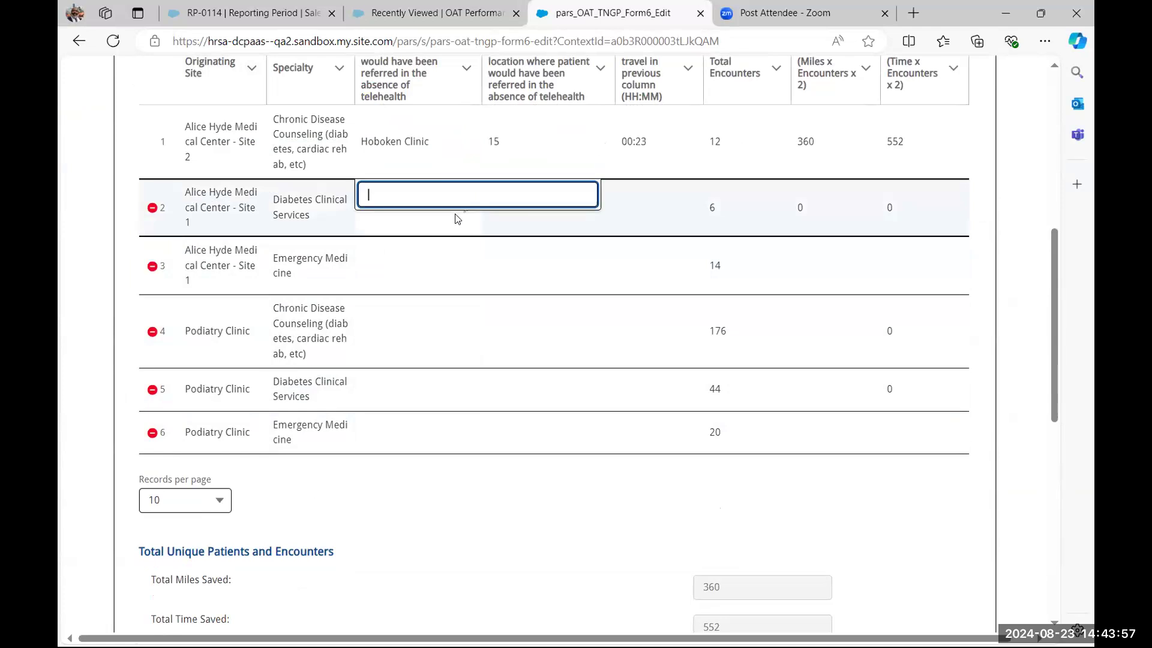
type("Podi")
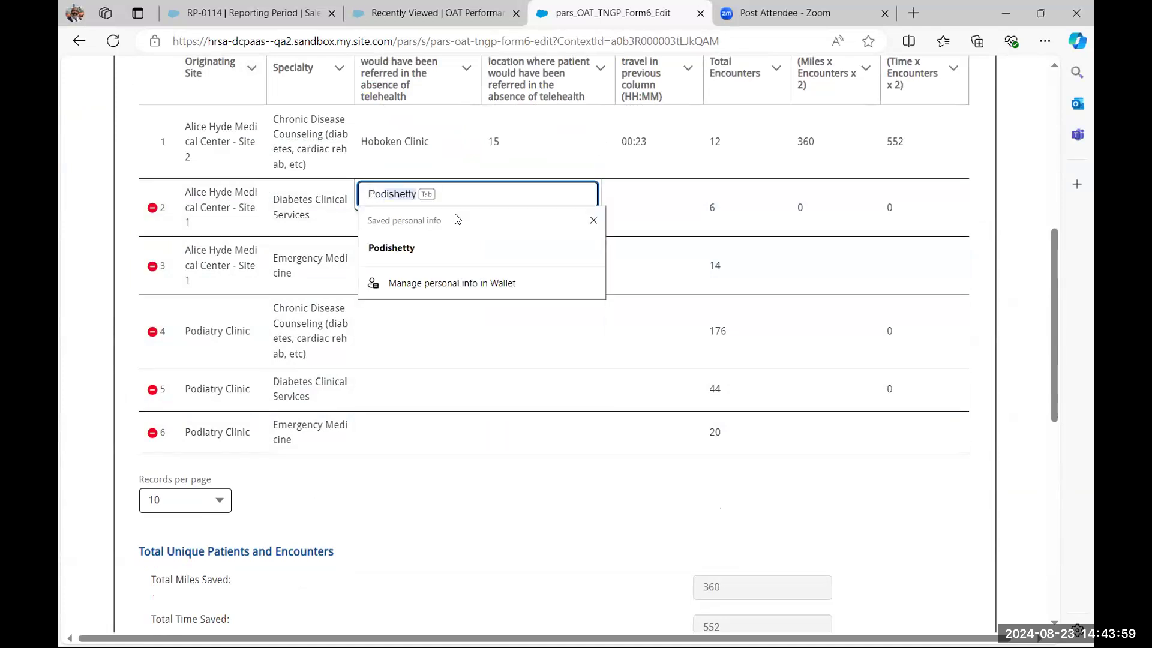
type("ar")
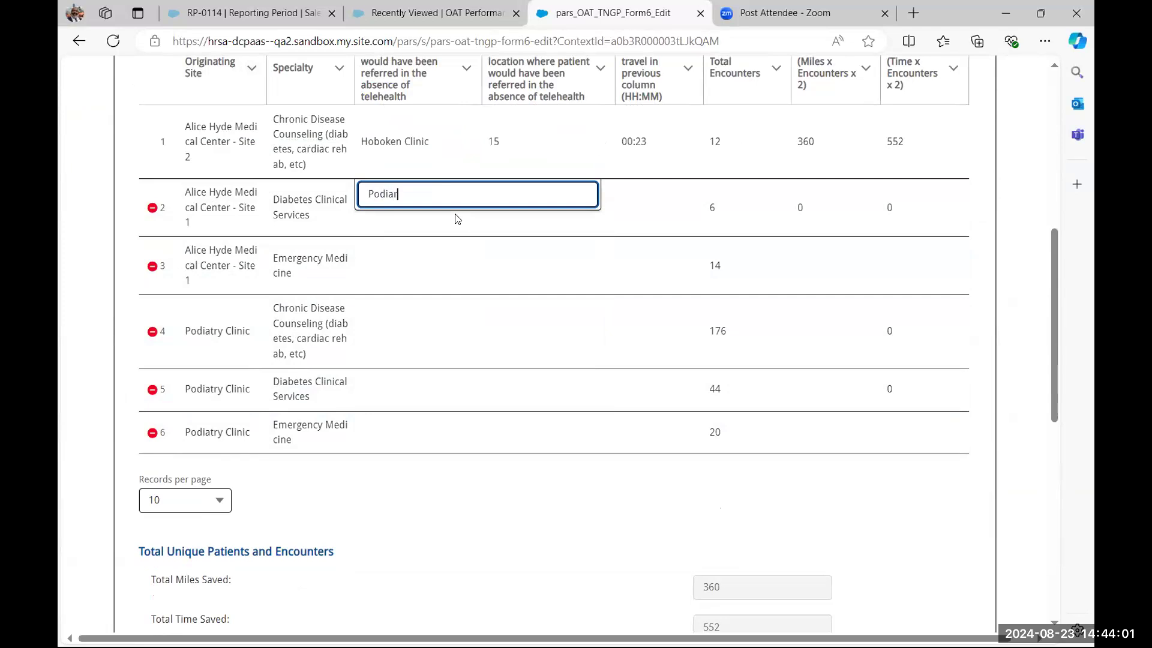
key("BackSpace")
type("try Clinic")
key("Tab")
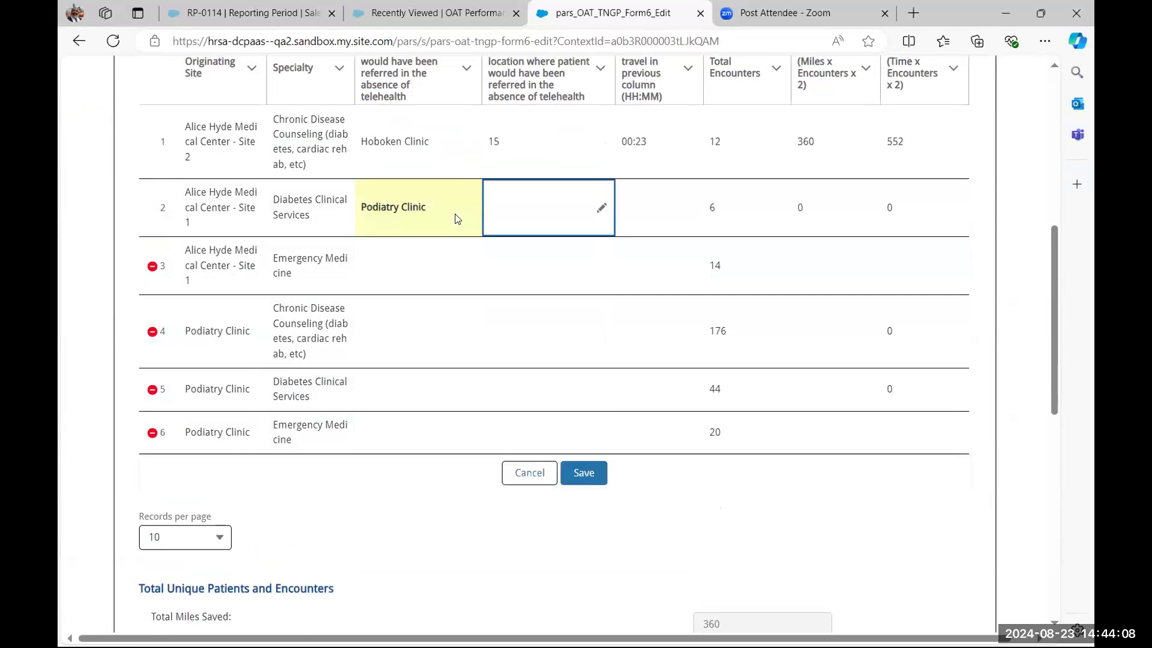
Step: For Alice Hyde Medical Center - Site 1 Diabetes Clinical Services, enter 12 miles to the referred location and a travel time of 01:14
left_click(601, 211)
type("12")
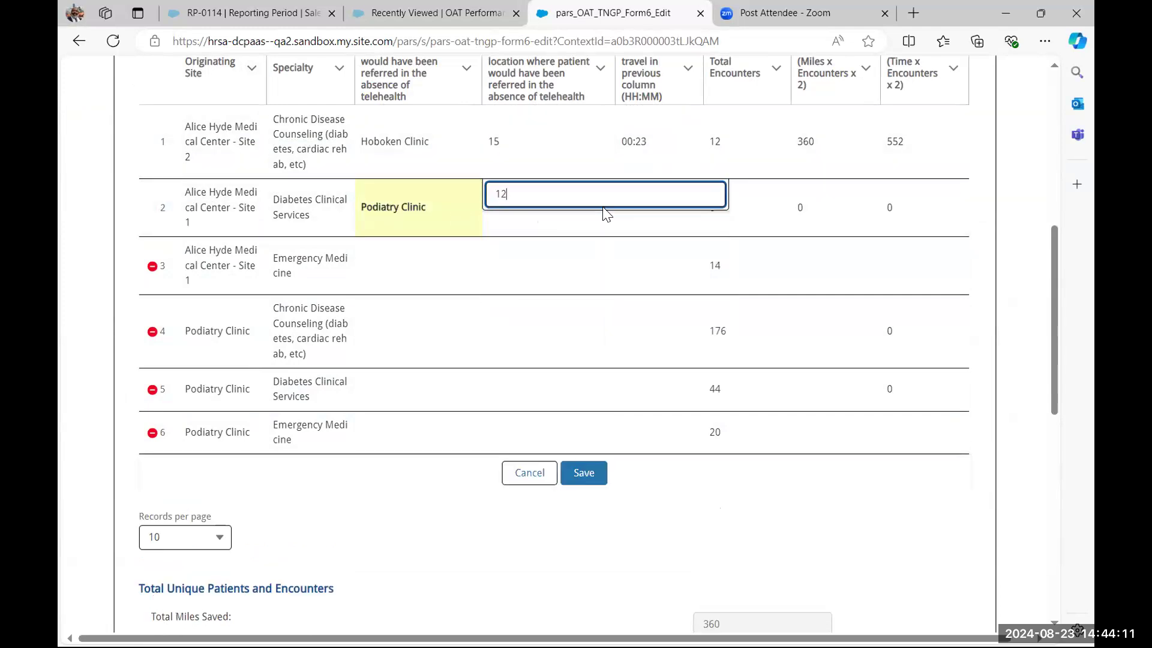
left_click(685, 236)
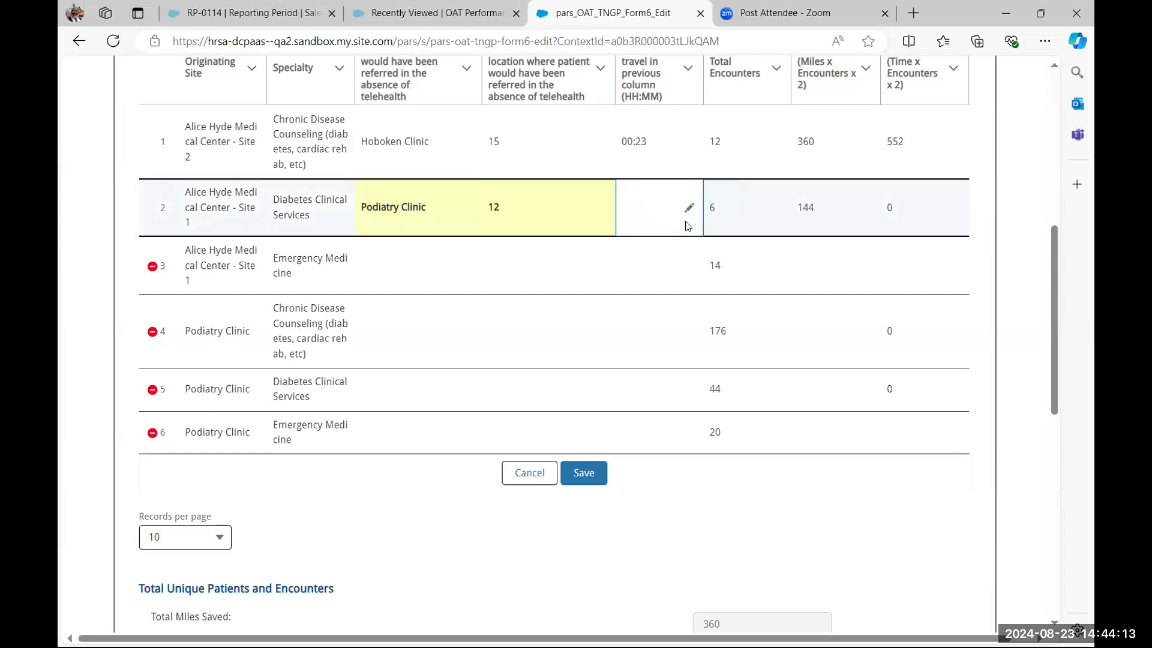
left_click(689, 208)
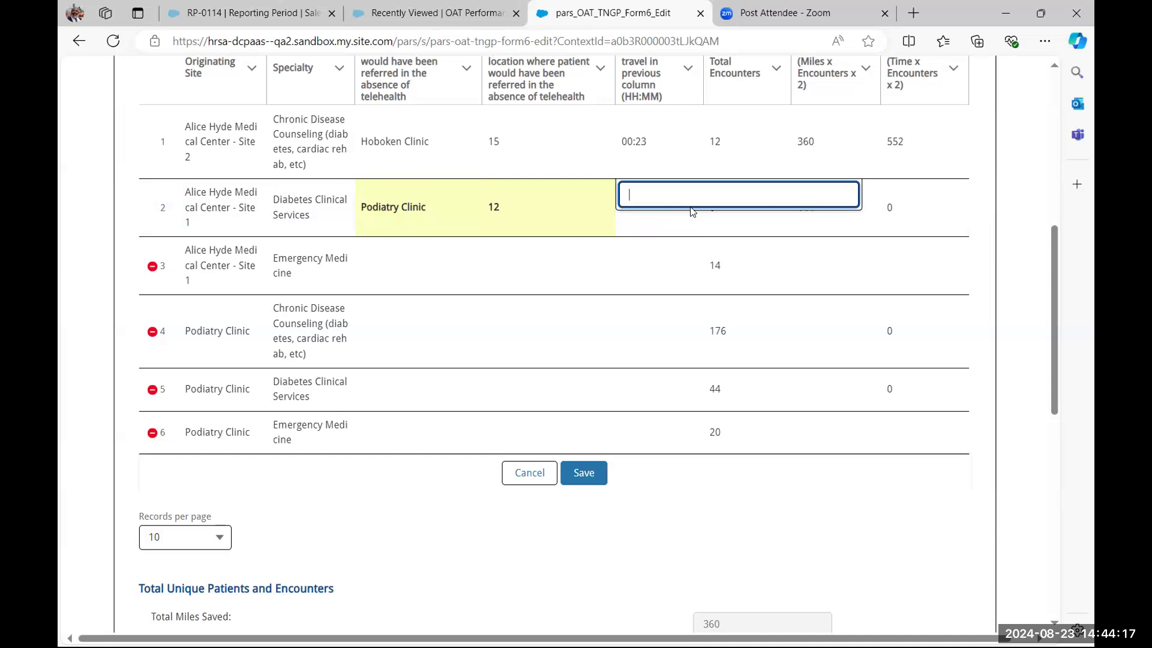
type("01")
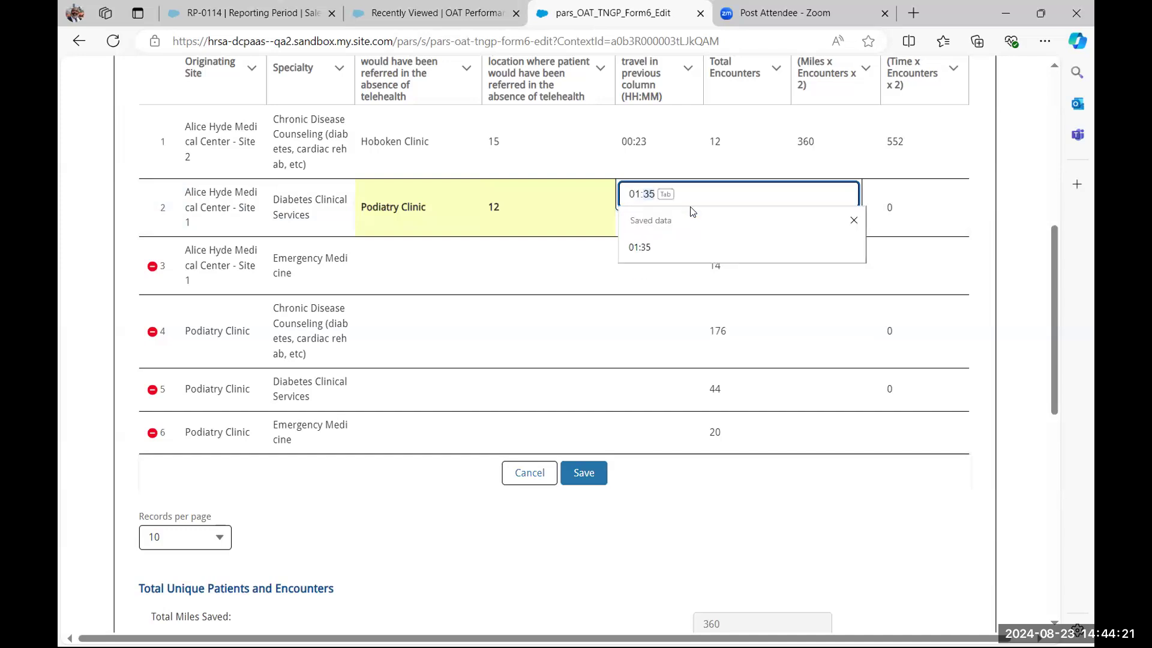
type(":14")
key("Return")
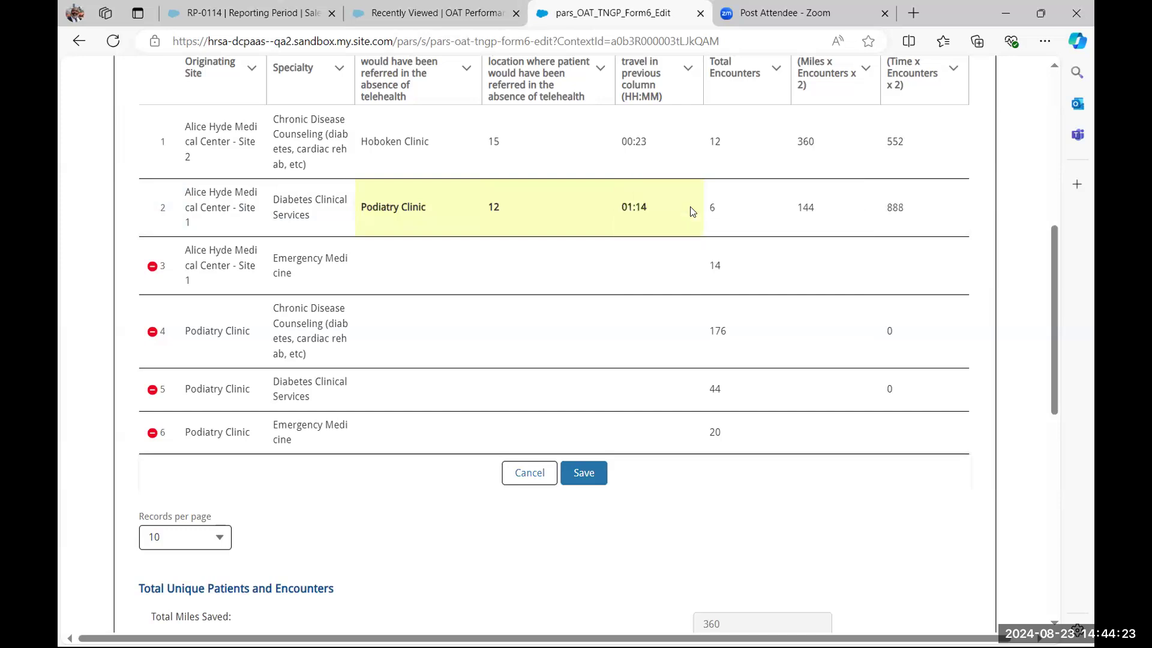
left_click(764, 217)
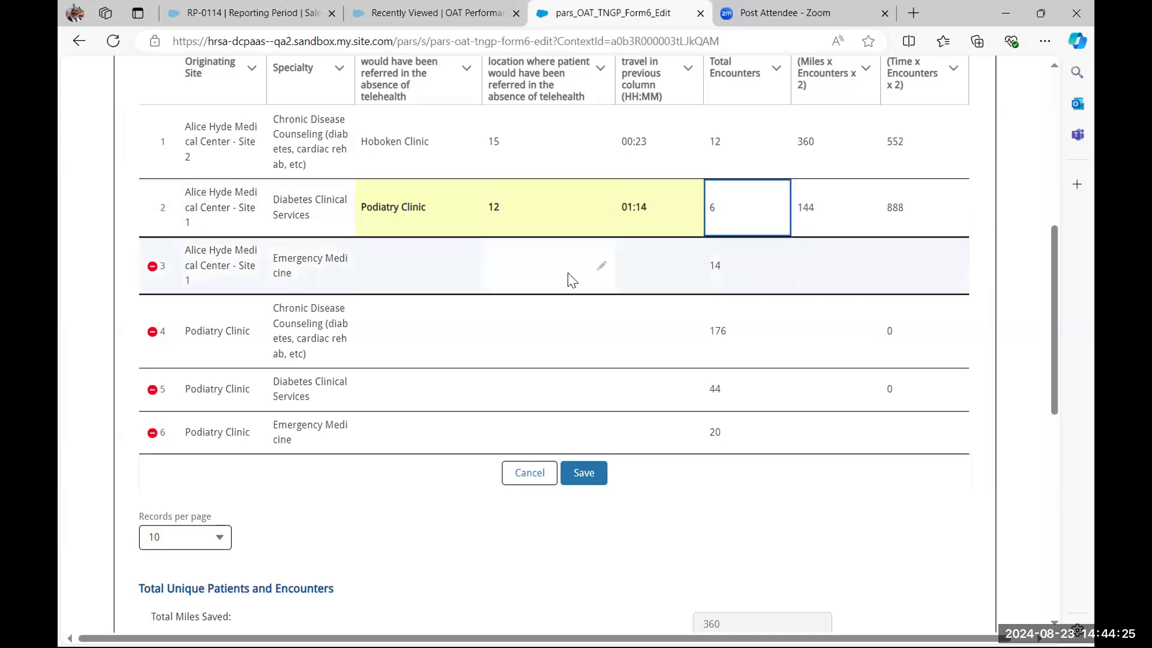
Step: For Alice Hyde Medical Center - Site 1 Emergency Medicine, enter Wellness Clinic as the referred location and 10 miles as the distance
left_click(471, 267)
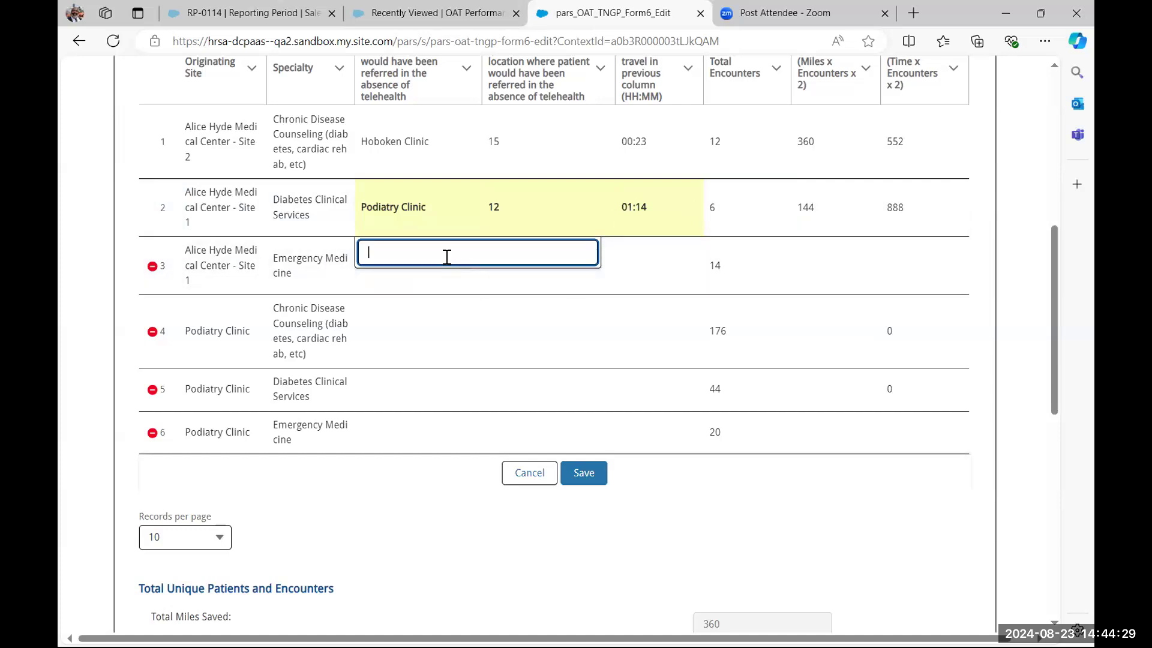
type("Wellness Clinic")
key("Tab")
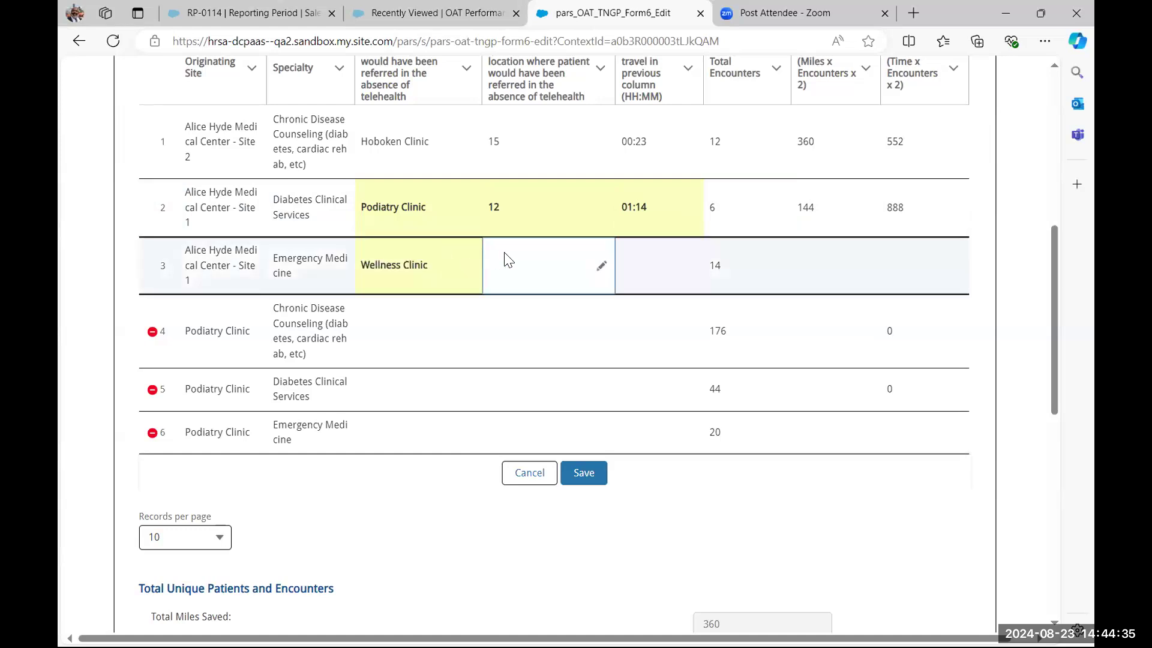
left_click(596, 271)
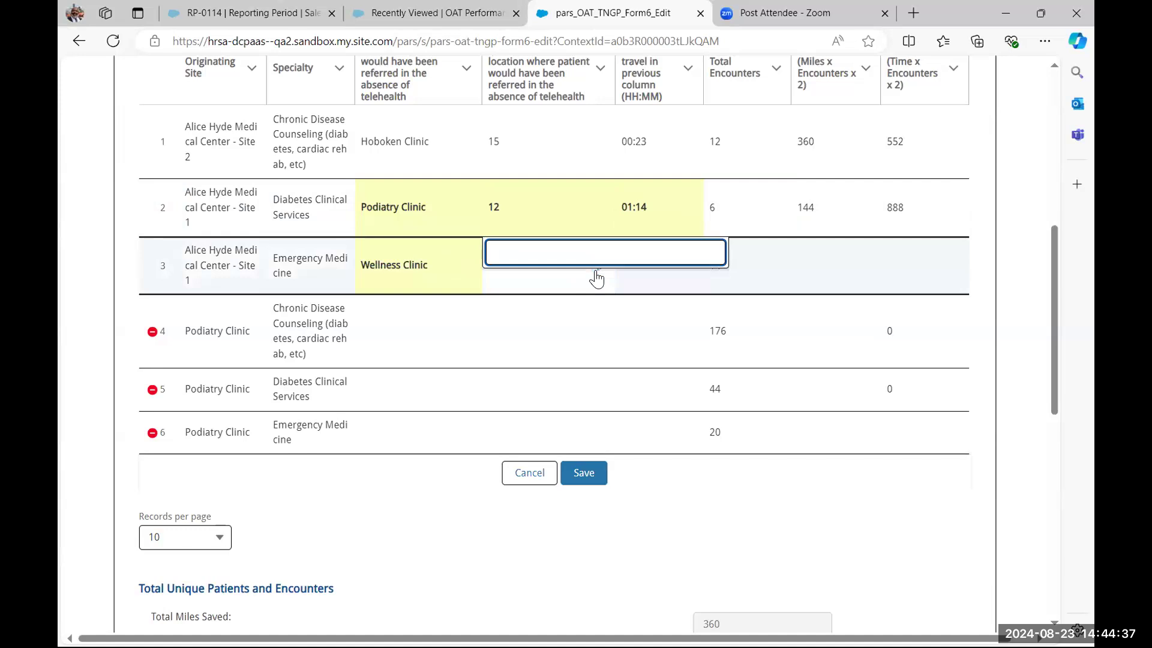
type("10")
key("Tab")
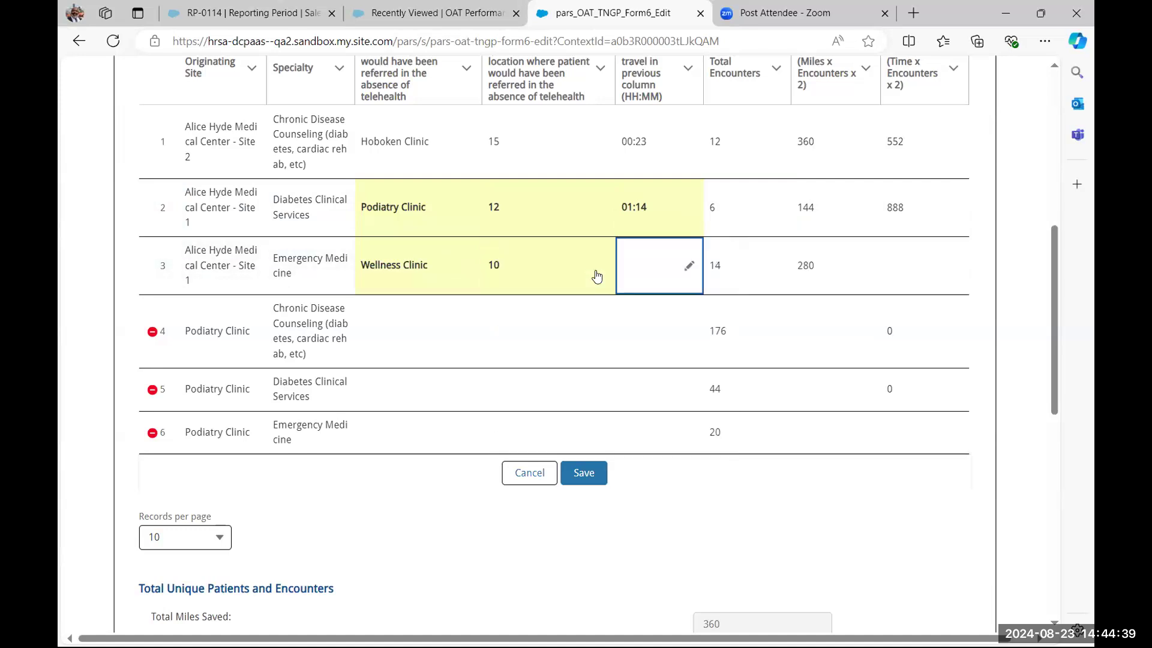
Step: Set the estimated travel time for Alice Hyde Medical Center - Site 1 Emergency Medicine to 00:15
left_click(687, 265)
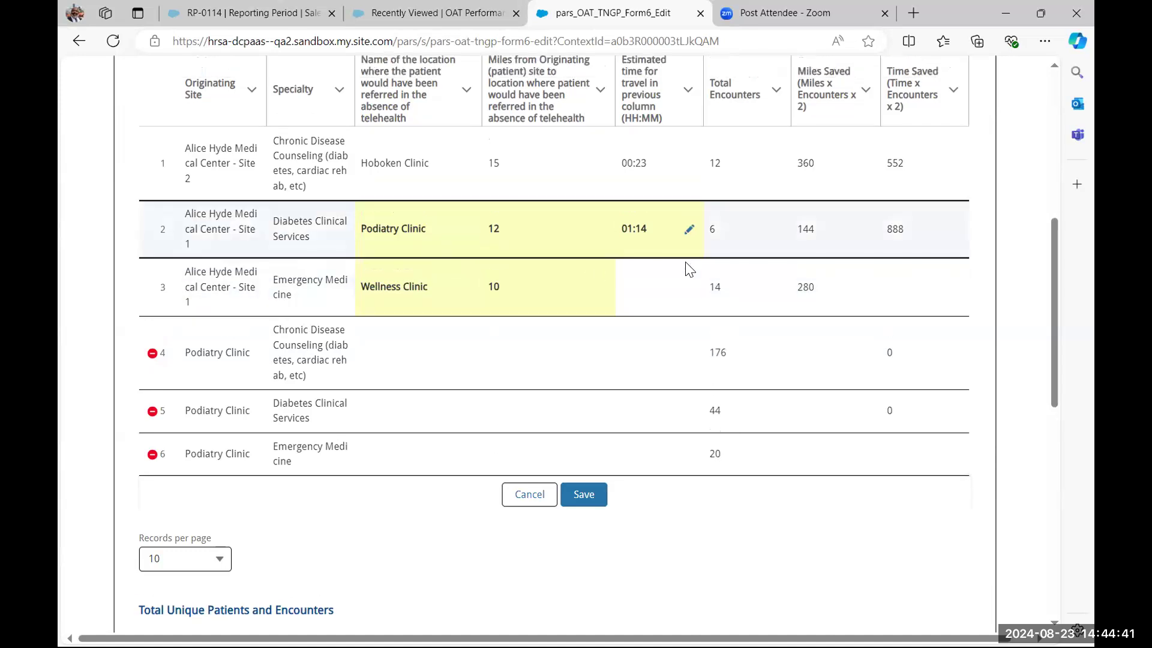
type("00")
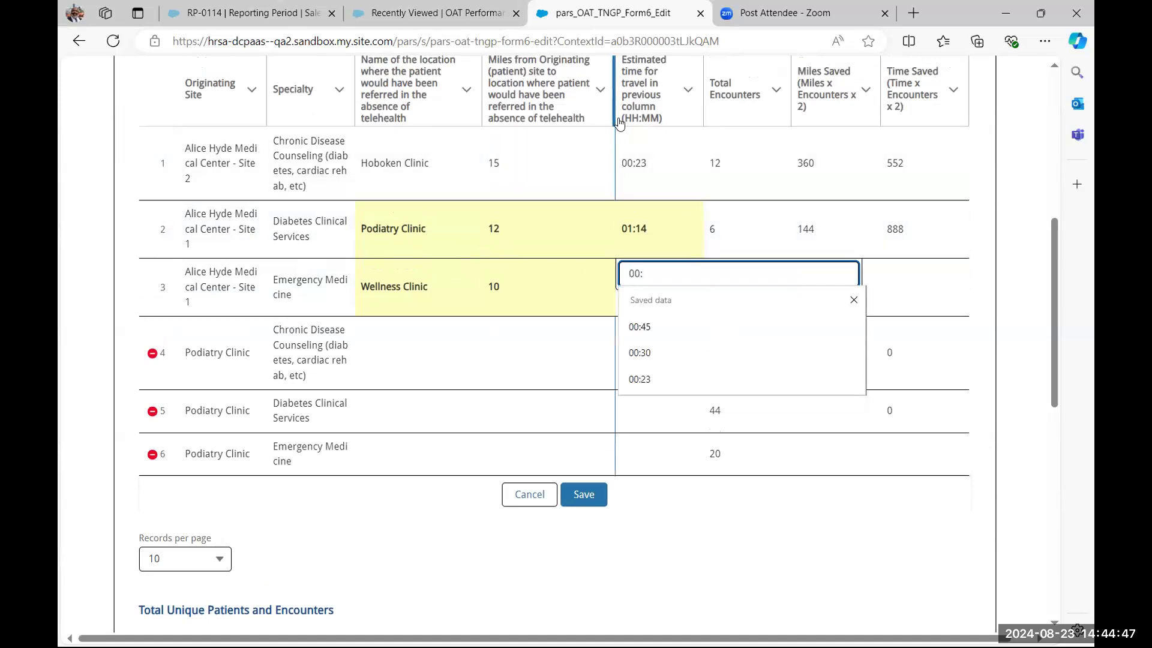
type(":")
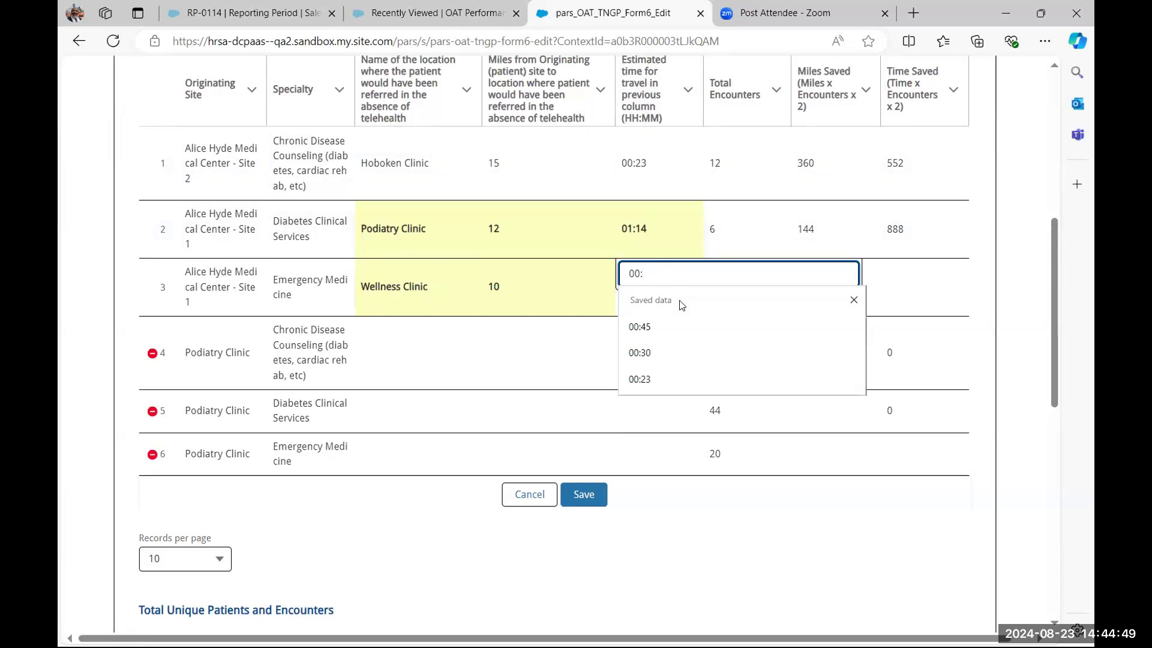
type("1")
key("Tab")
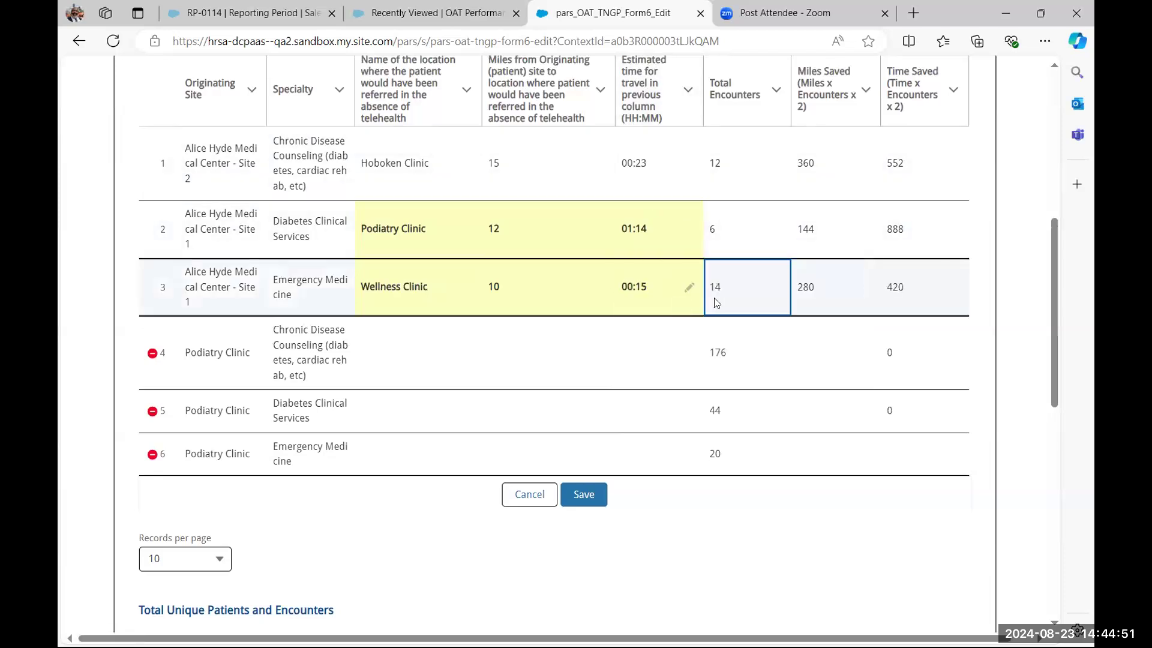
Step: For Podiatry Clinic Chronic Disease Counseling, enter Terrid Clinic as the referred location and 13 miles as the distance
left_click(468, 357)
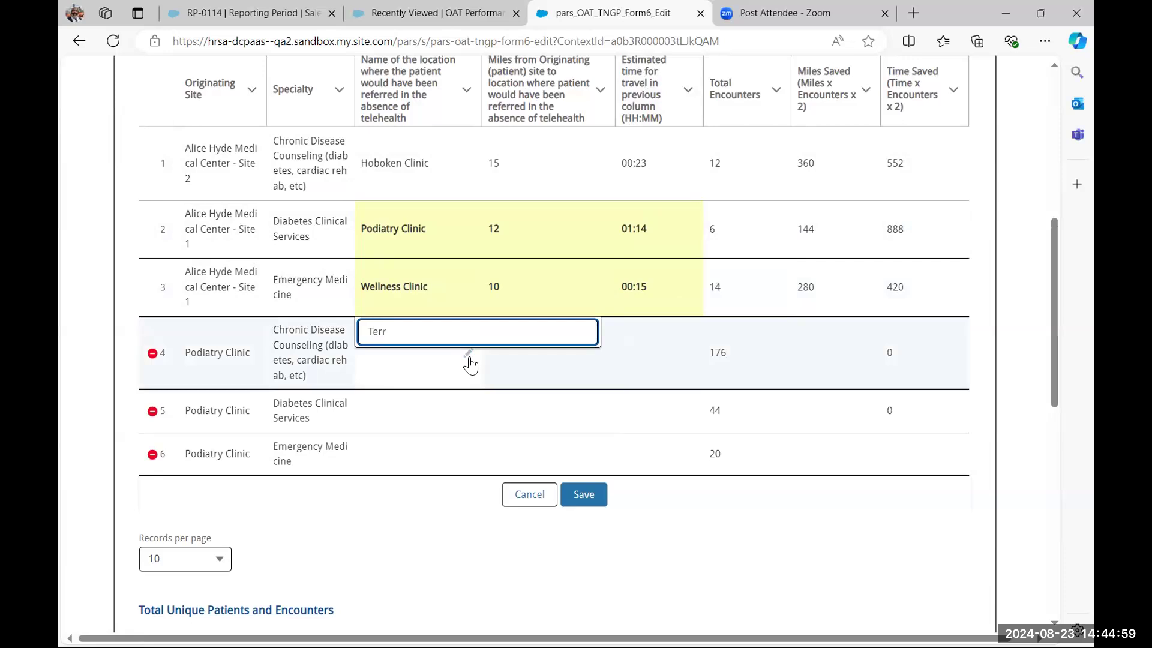
type("d Clinic")
left_click(598, 355)
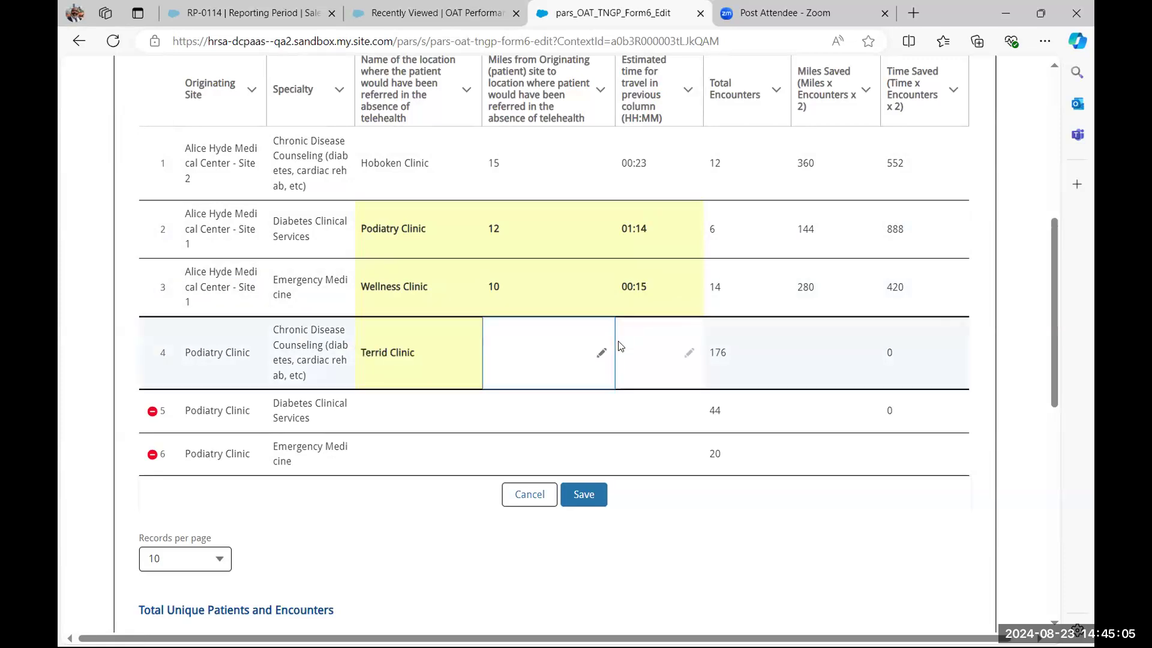
left_click(602, 357)
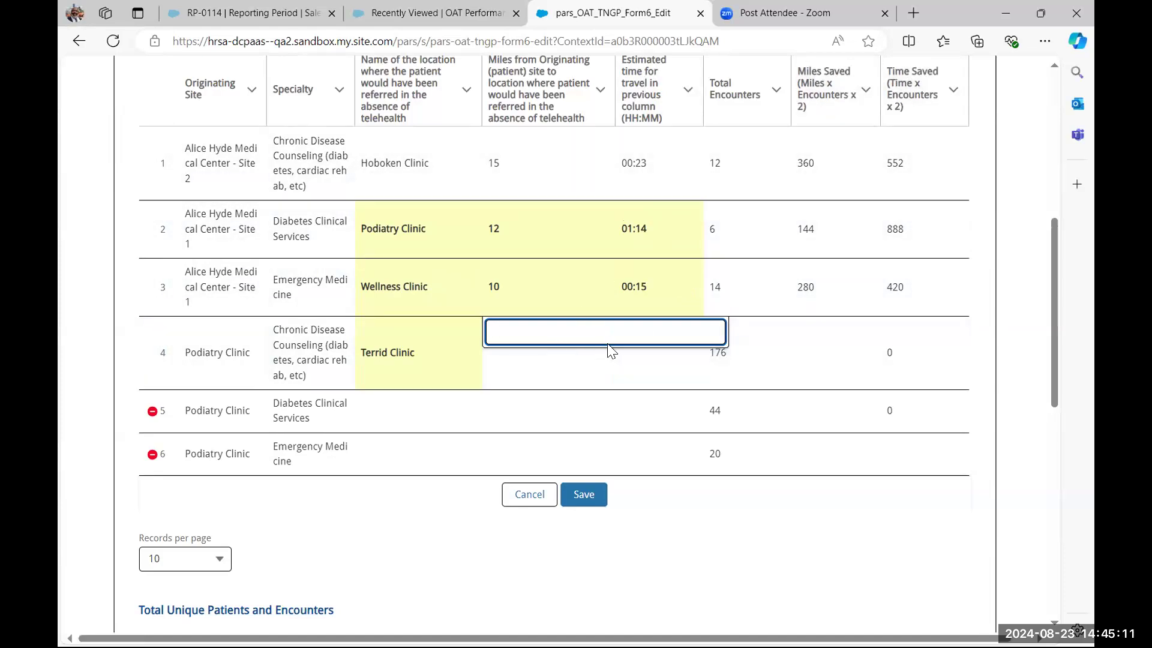
type("13")
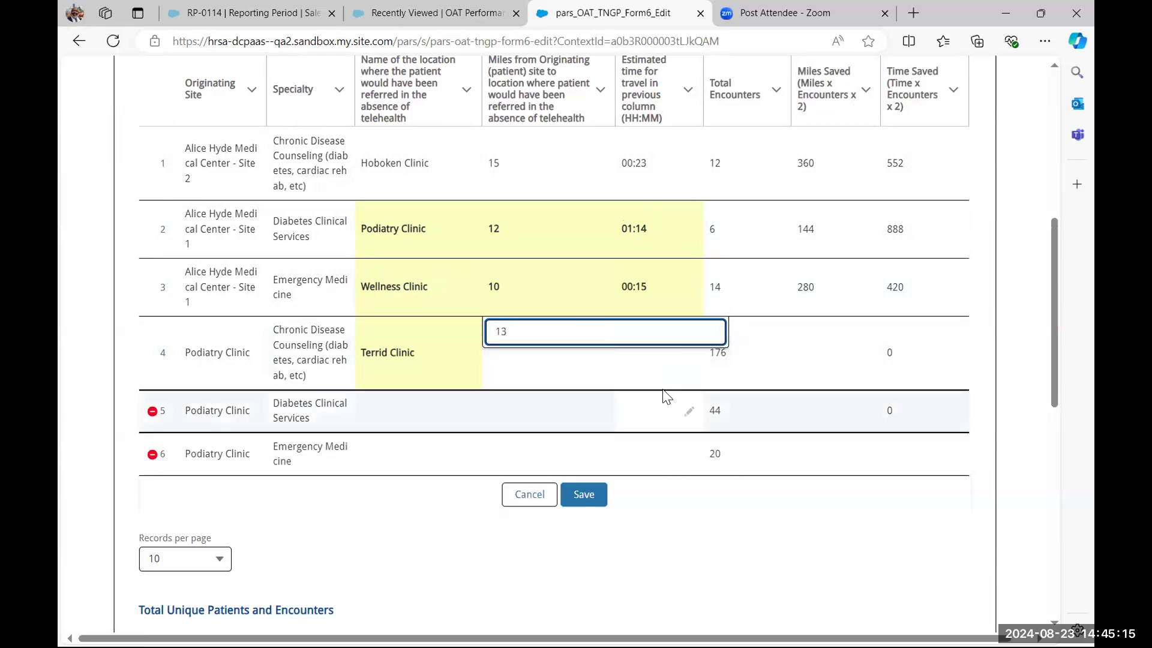
key("Tab")
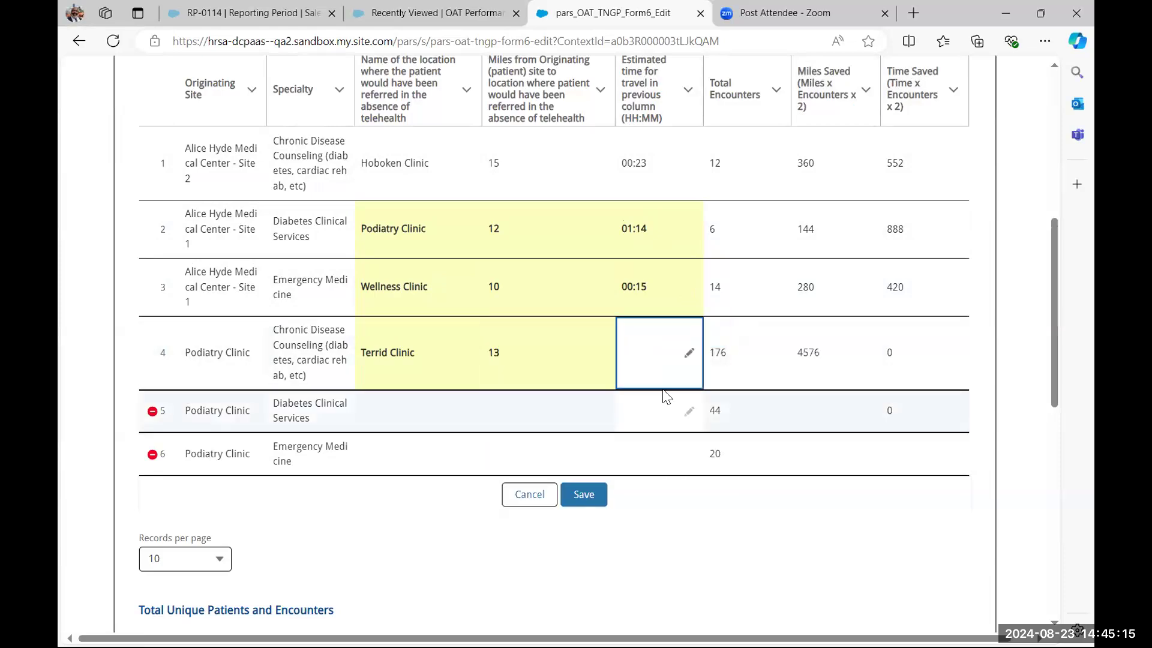
Step: Set the estimated travel time for Podiatry Clinic Chronic Disease Counseling to 01:25
left_click(682, 355)
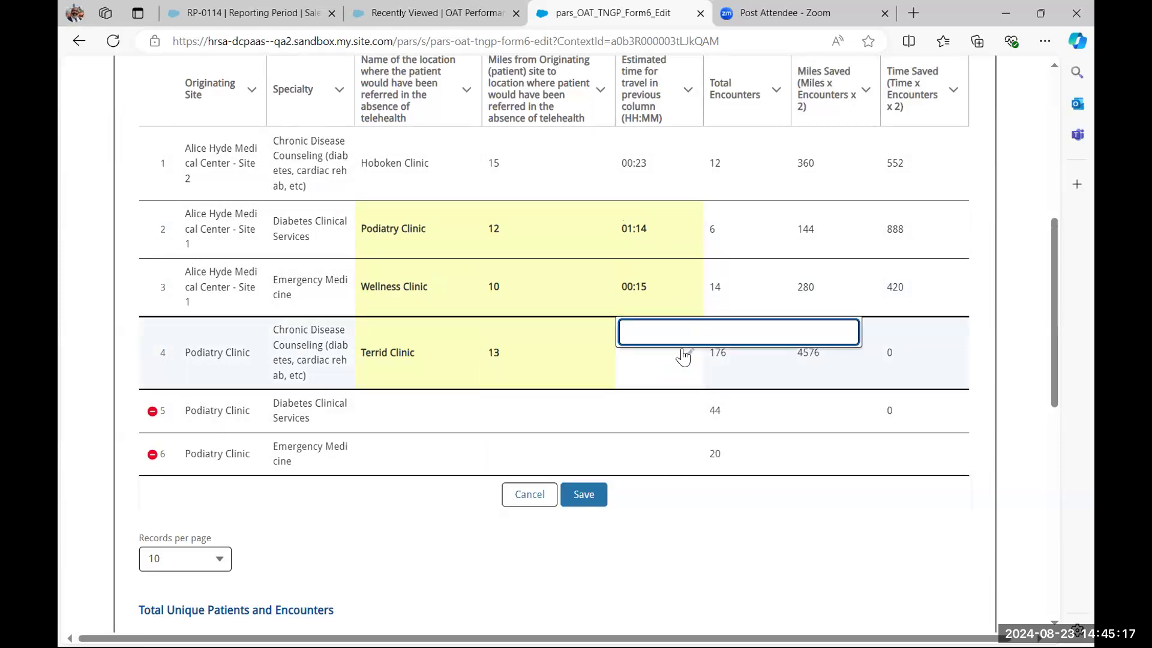
type("1")
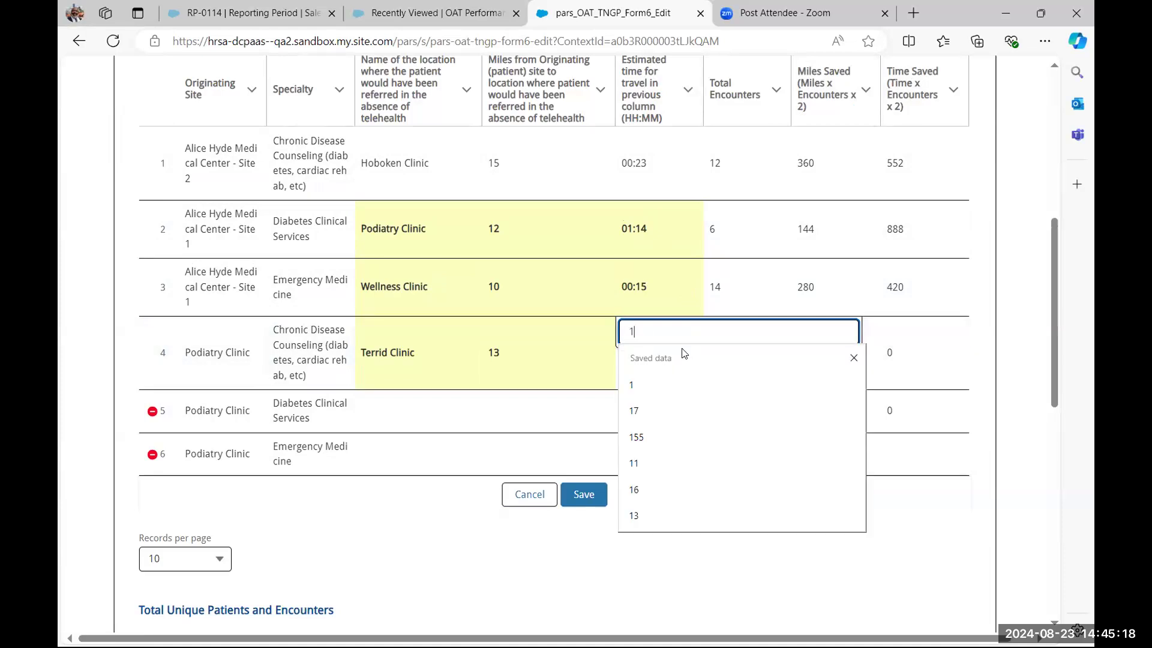
left_click(657, 387)
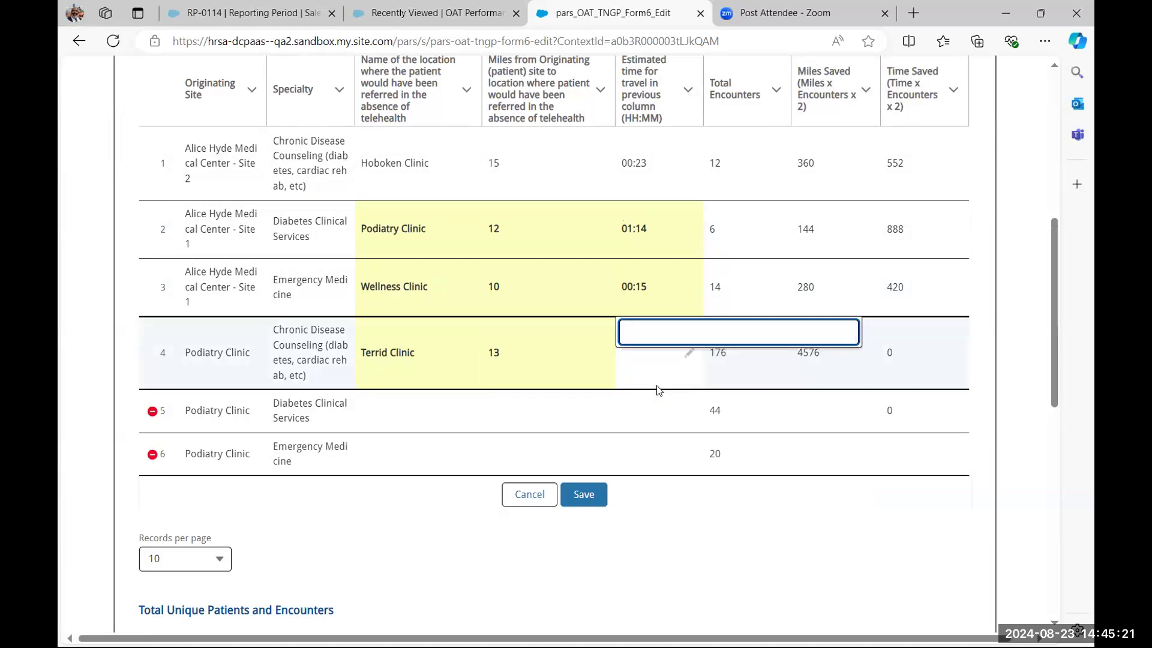
type("01")
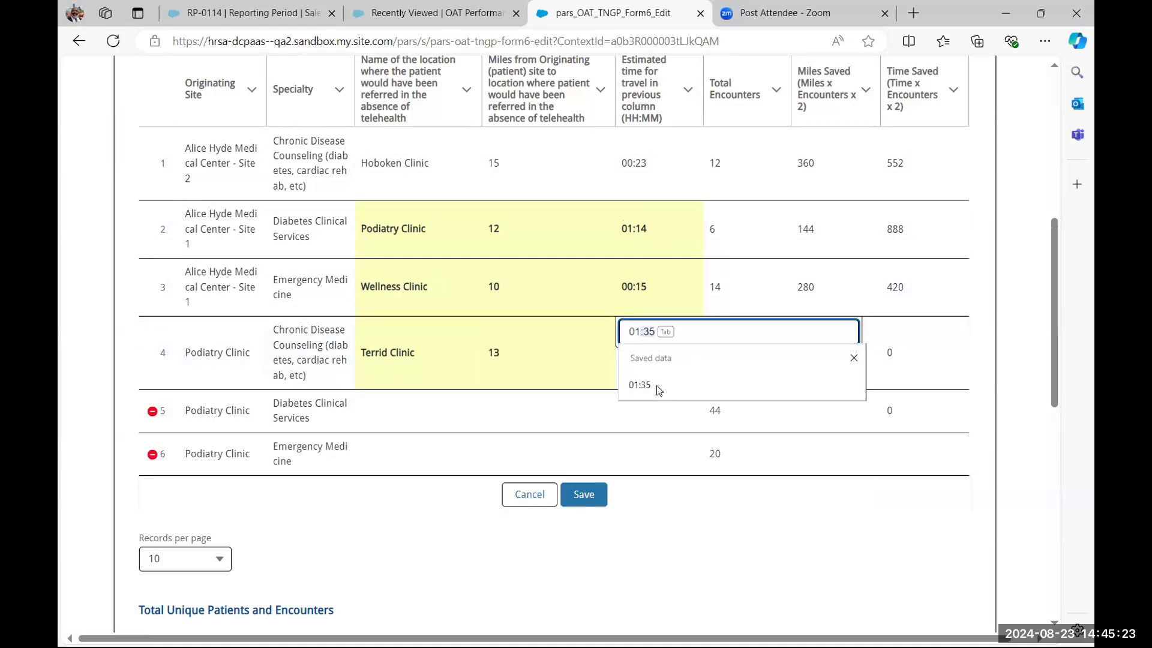
type(":25")
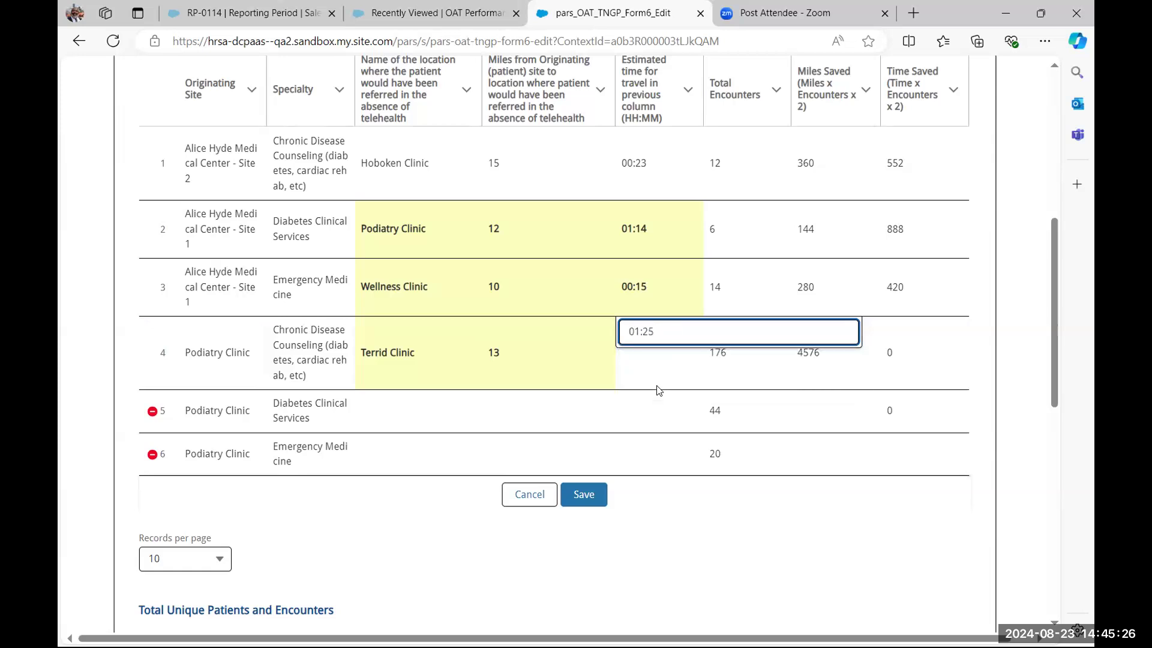
key("Tab")
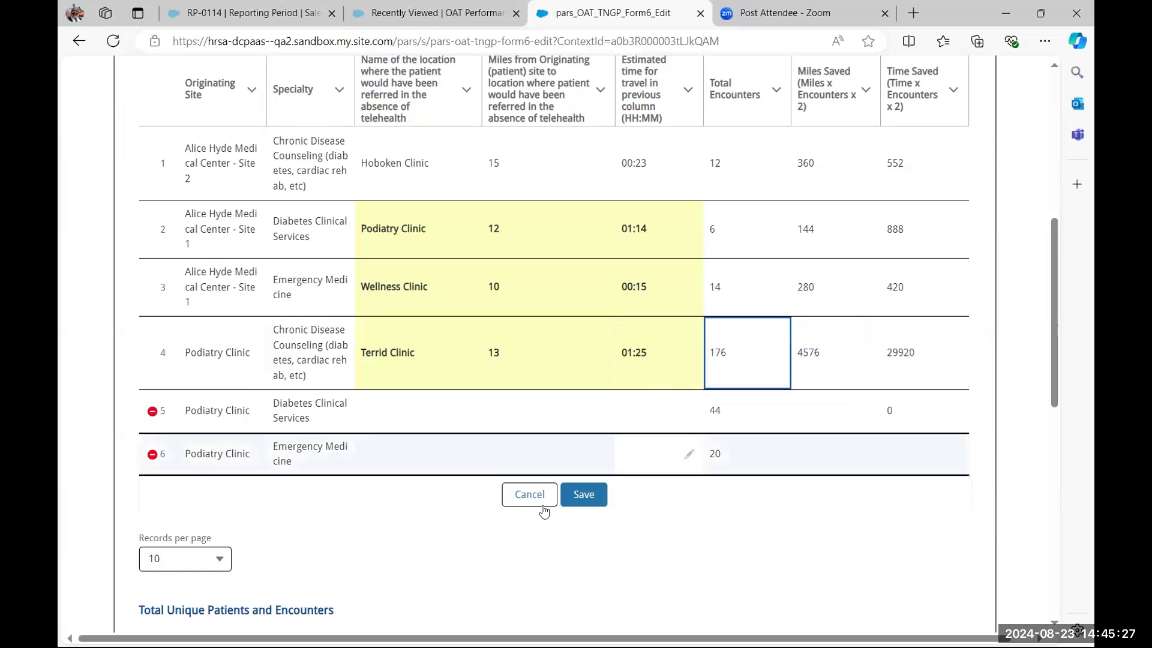
Step: For Podiatry Clinic Diabetes Clinical Services, enter Lansinc Medical Center as the referred location and 13 miles as the distance
left_click(470, 413)
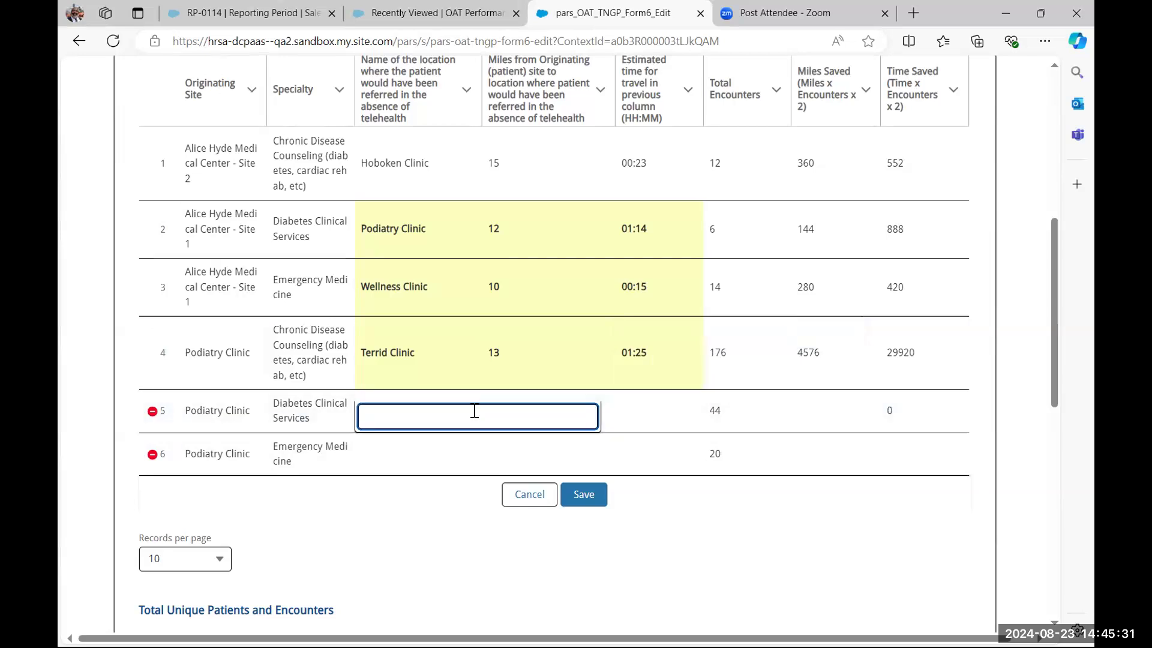
type("Lansinc Medical Center")
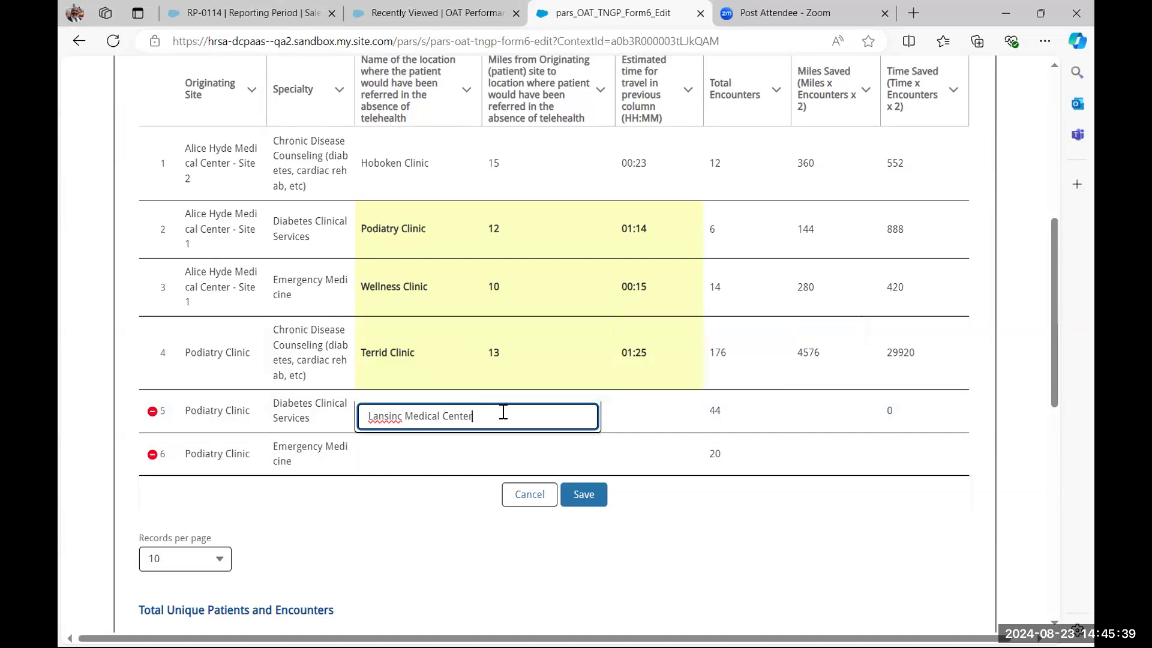
left_click(563, 417)
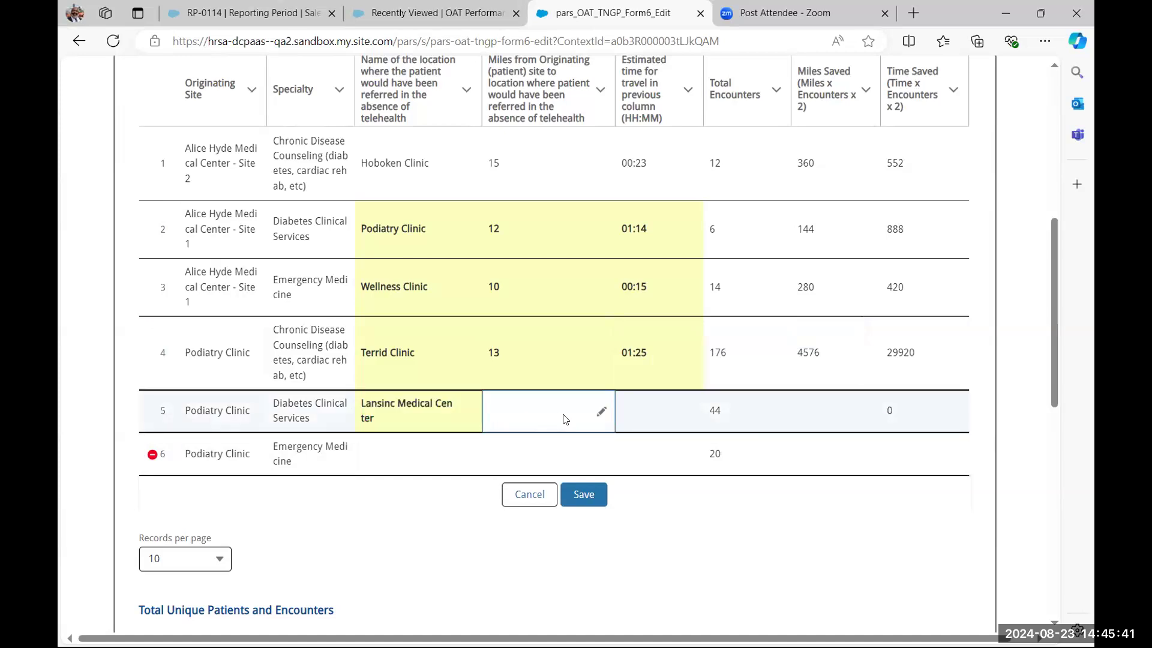
left_click(600, 412)
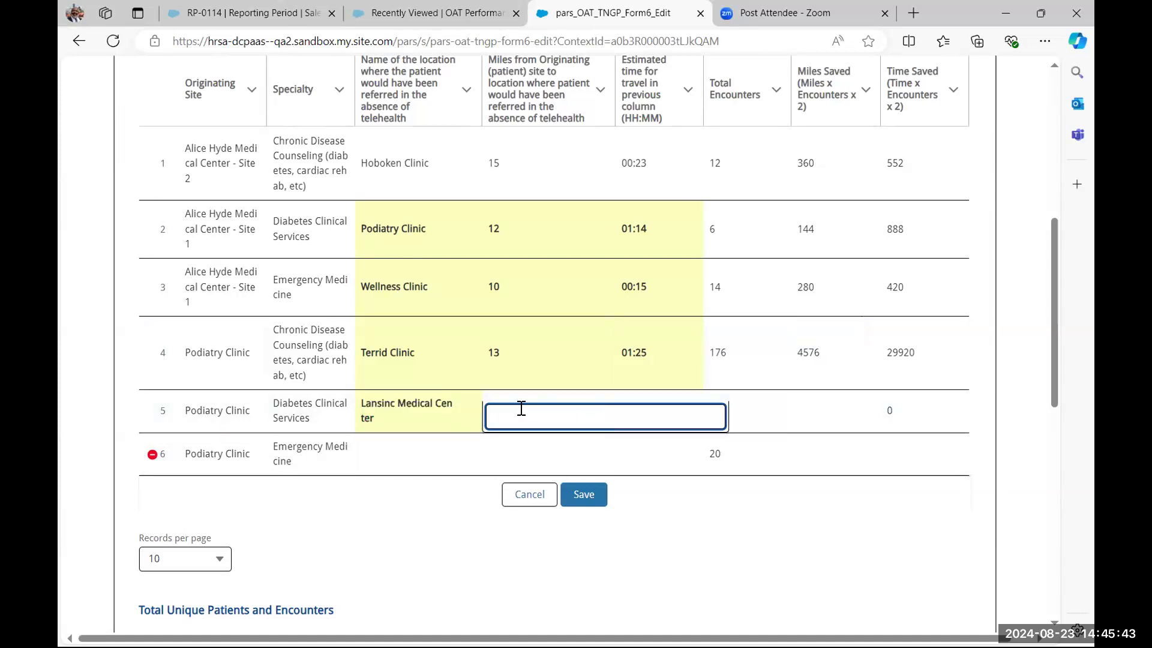
type("1")
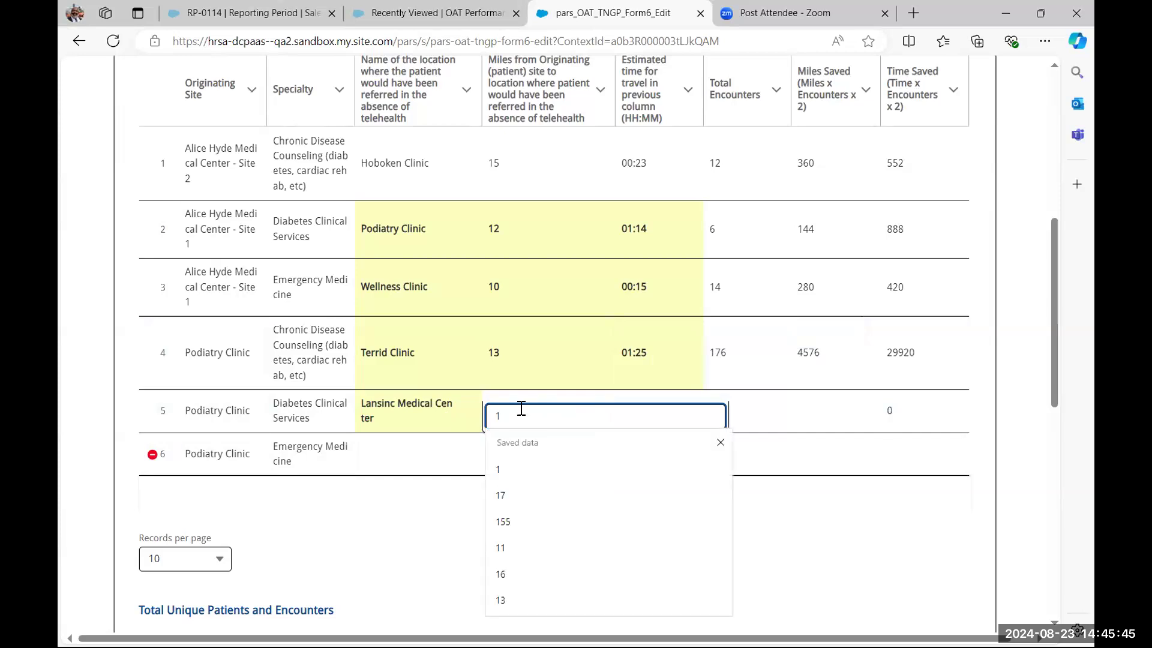
type("3")
left_click(627, 415)
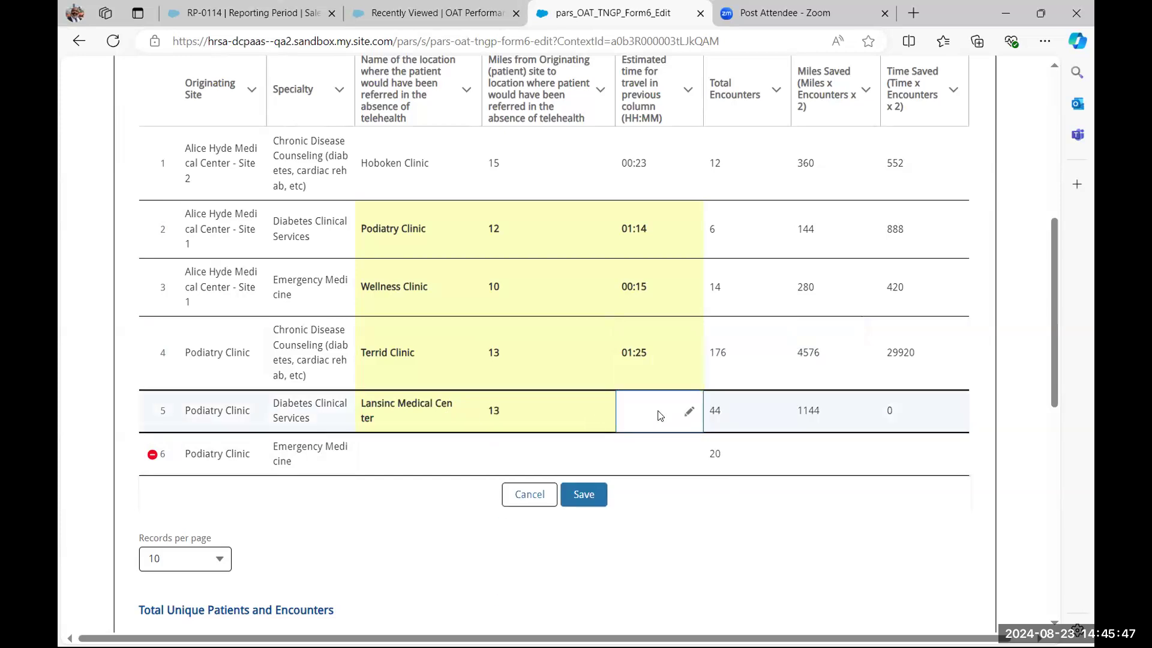
Step: Set the estimated travel time for Podiatry Clinic Diabetes Clinical Services to 00:30
left_click(691, 413)
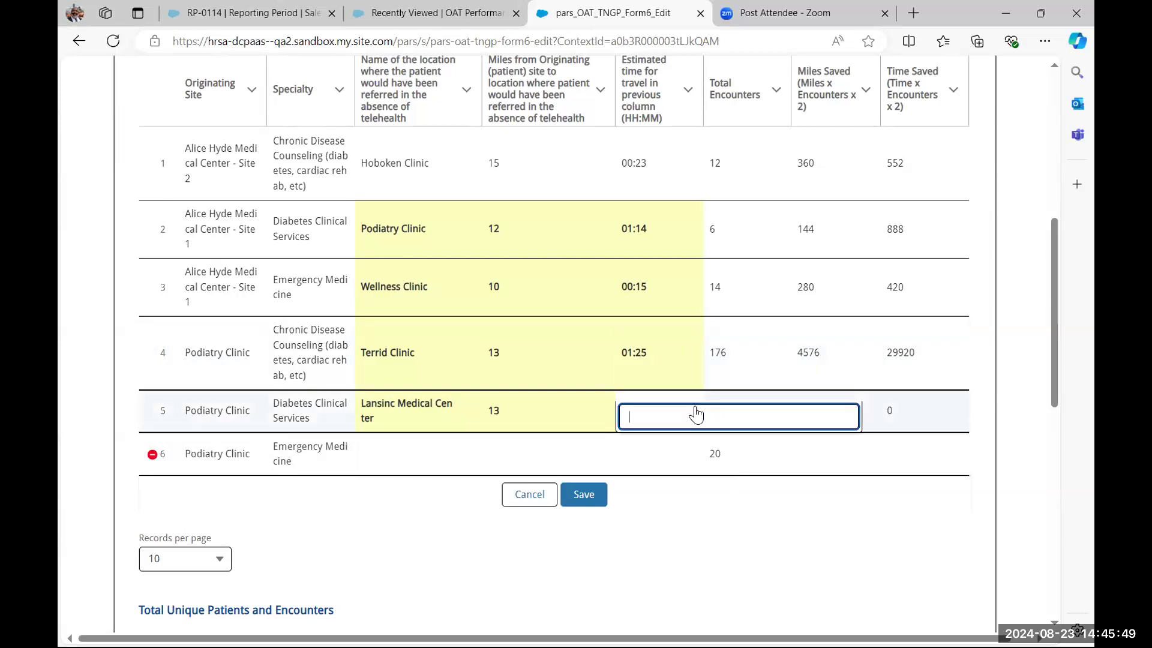
type("00")
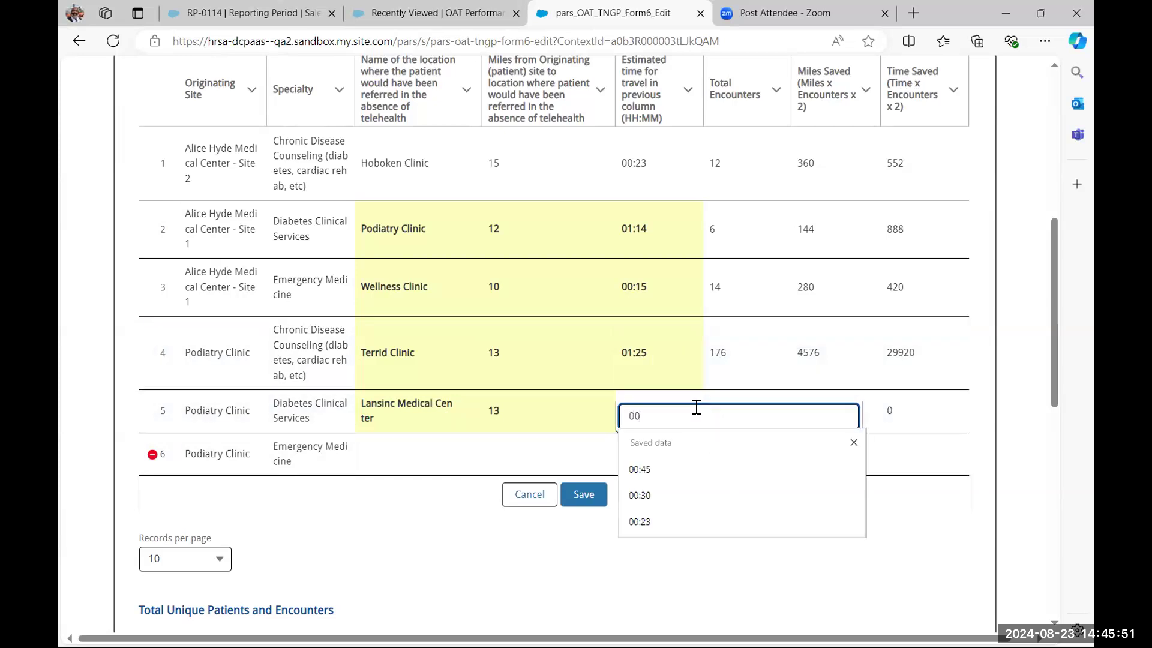
type(":30")
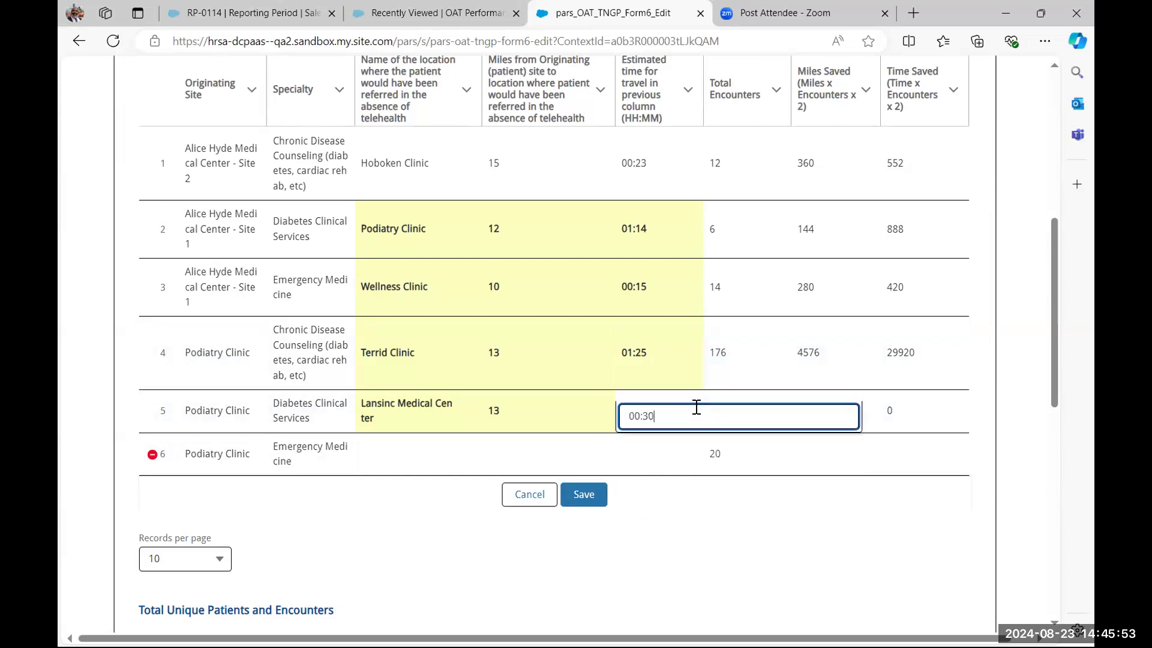
key("Tab")
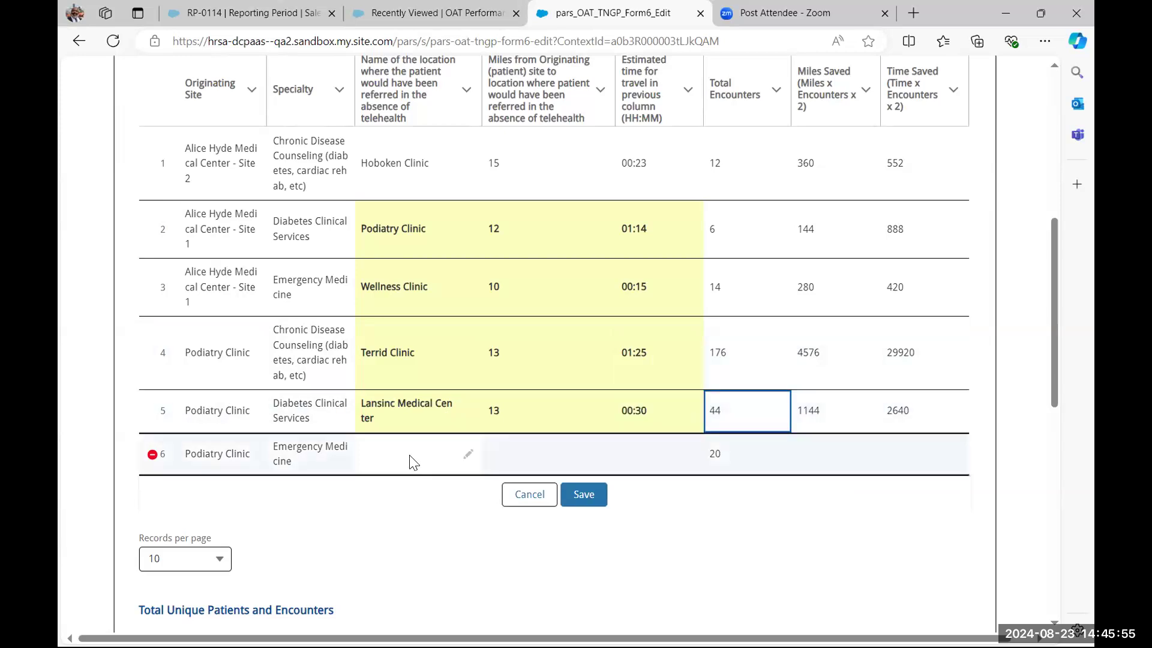
Step: For Podiatry Clinic Emergency Medicine, enter Buffalo Respitory as the referred location and 25 miles as the distance
left_click(469, 460)
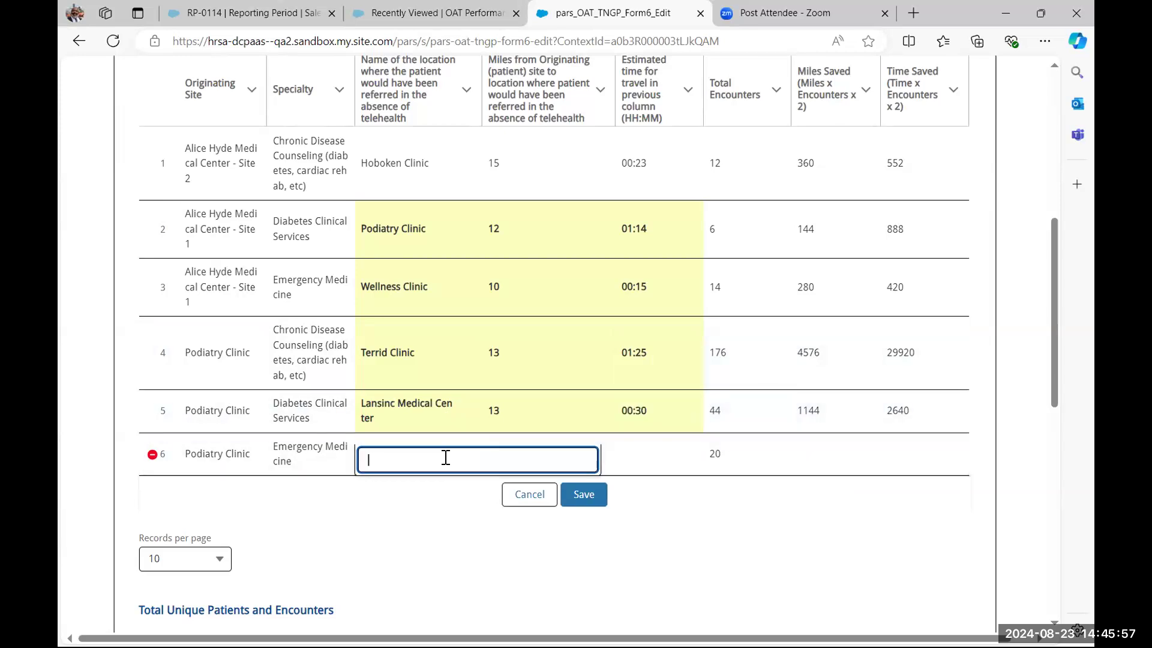
type("Buffalo Respito")
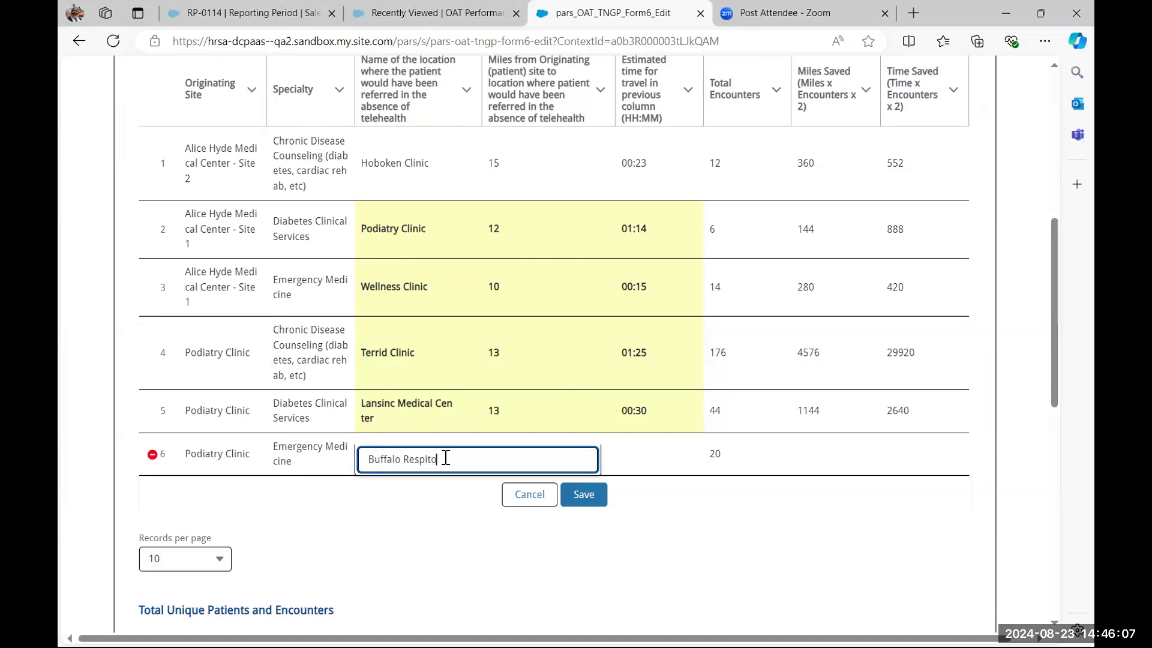
type("ry")
key("Tab")
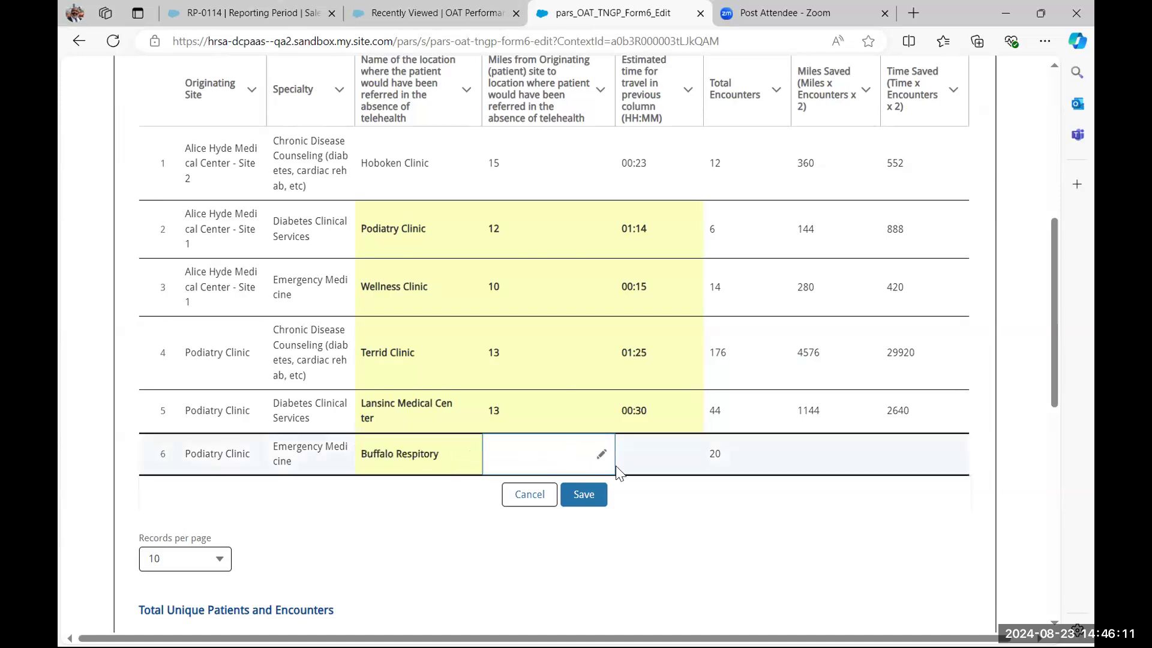
left_click(600, 456)
type("25")
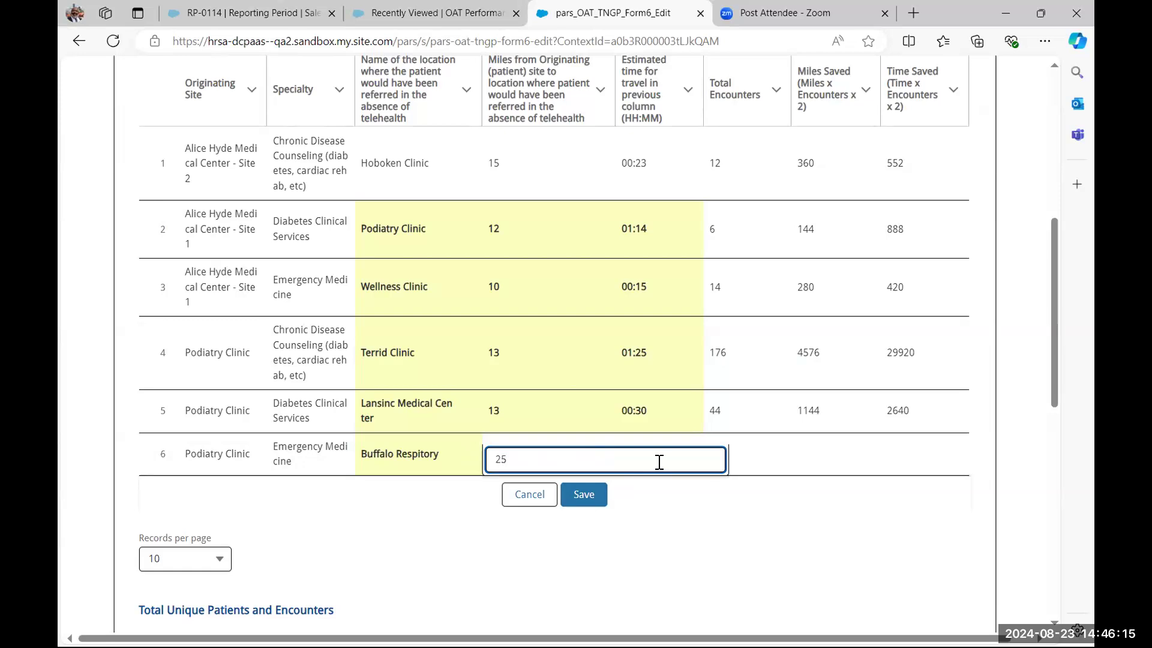
key("Tab")
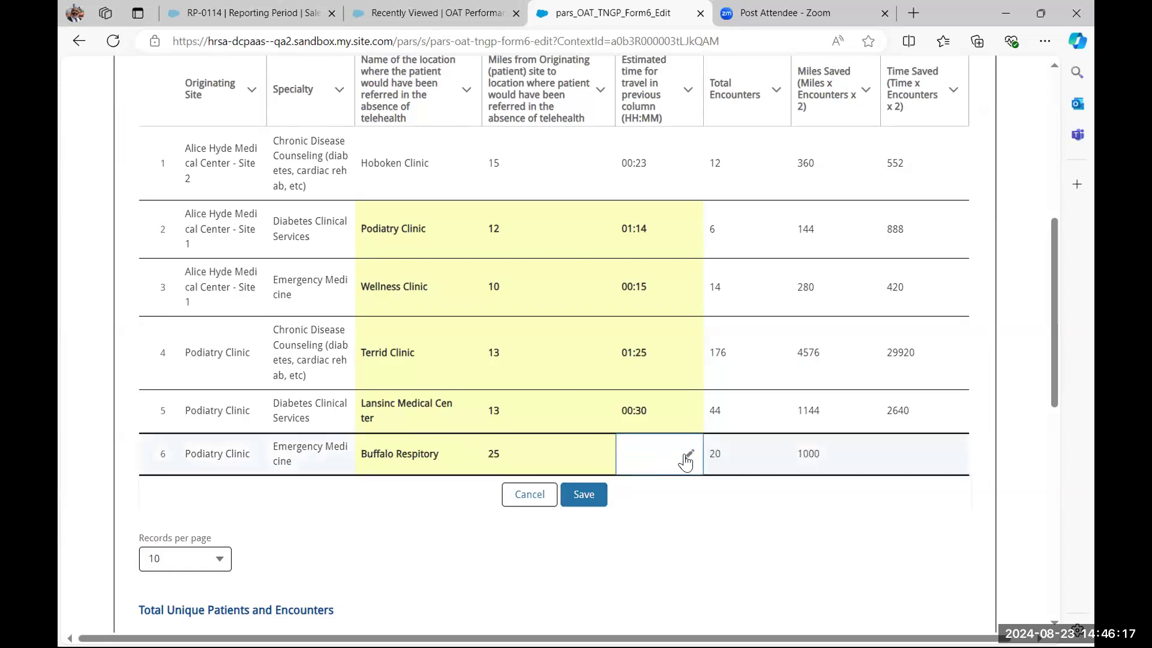
Step: Set the estimated travel time for Podiatry Clinic Emergency Medicine to 02:12 and save the table entries
left_click(687, 455)
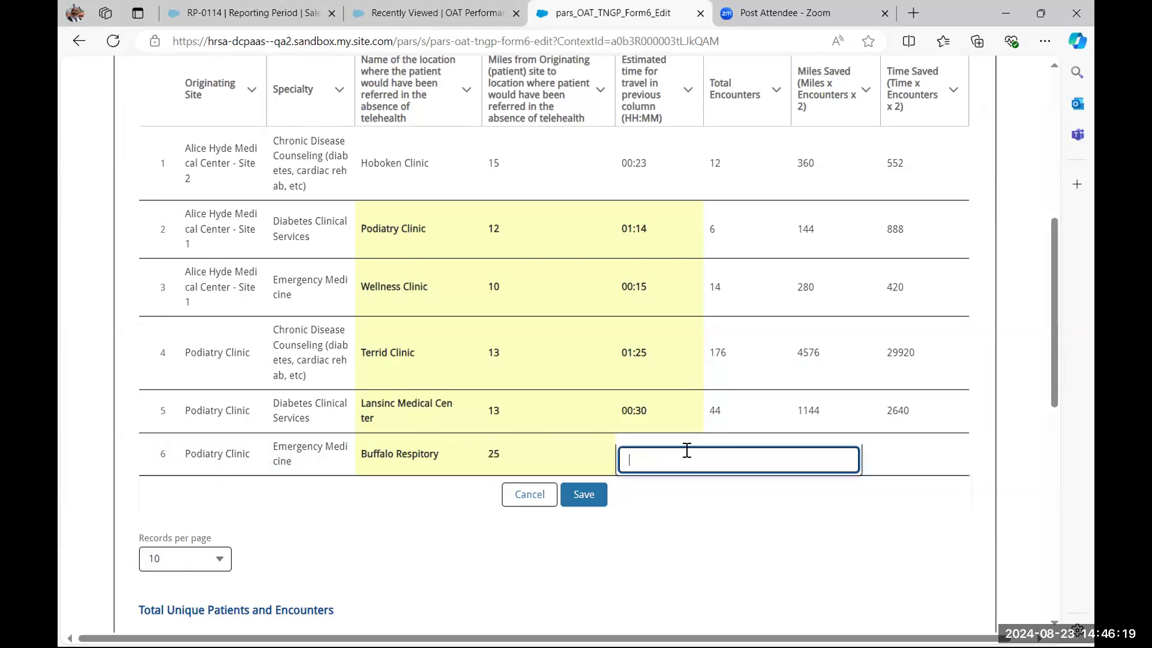
type("0")
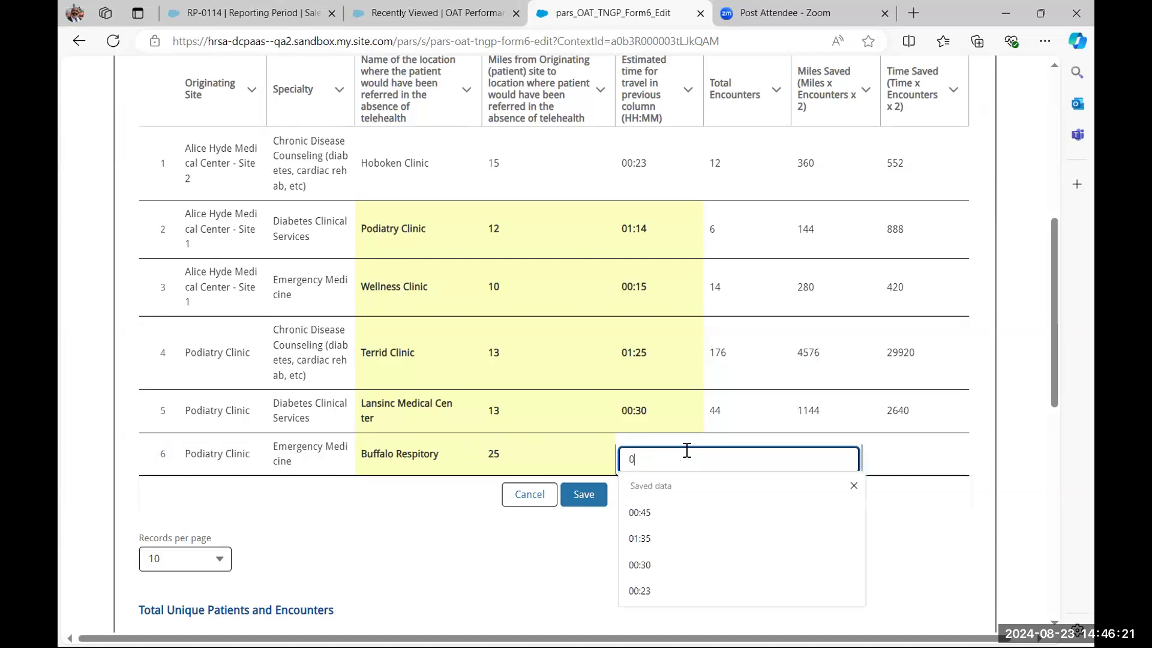
type("2:12")
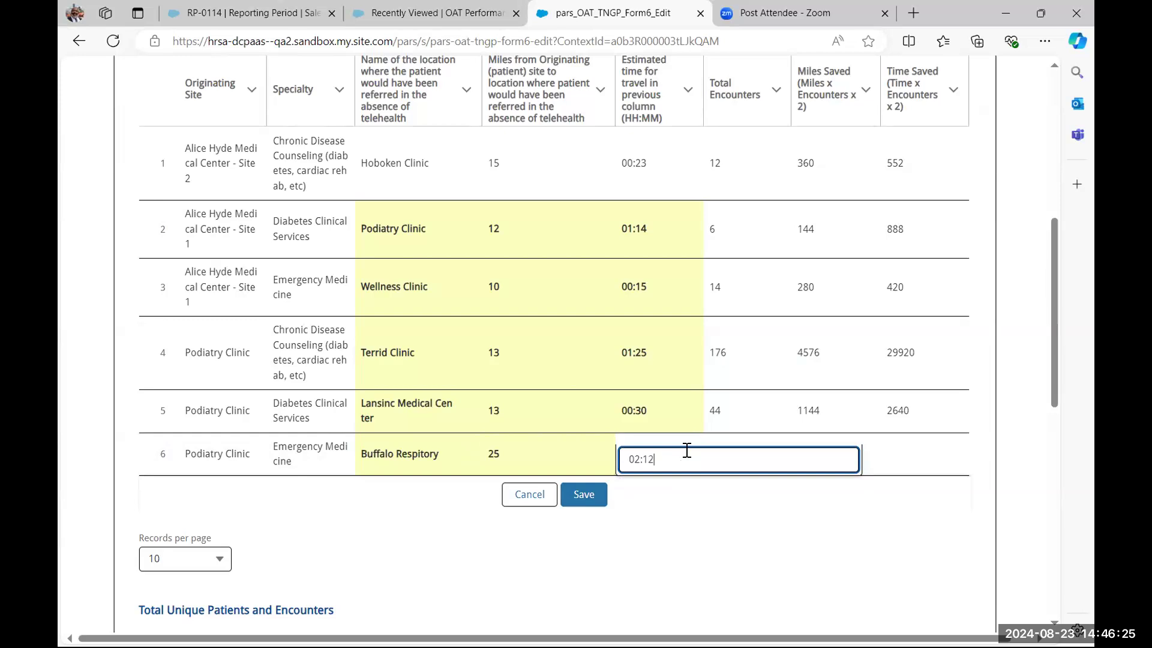
key("Tab")
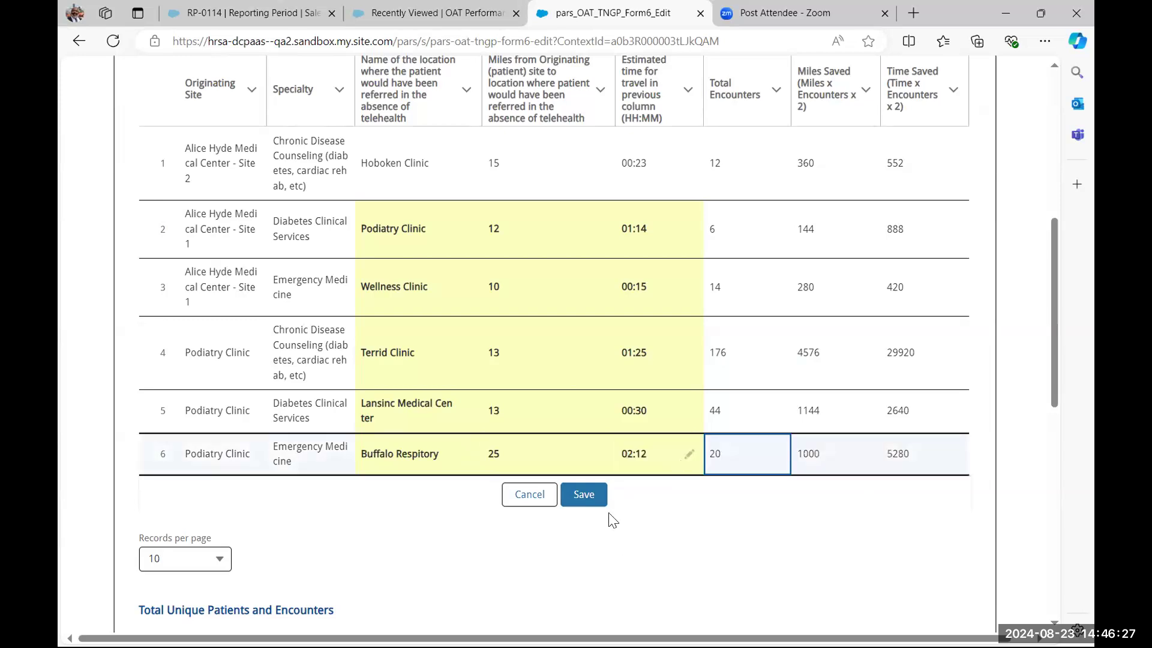
left_click(594, 494)
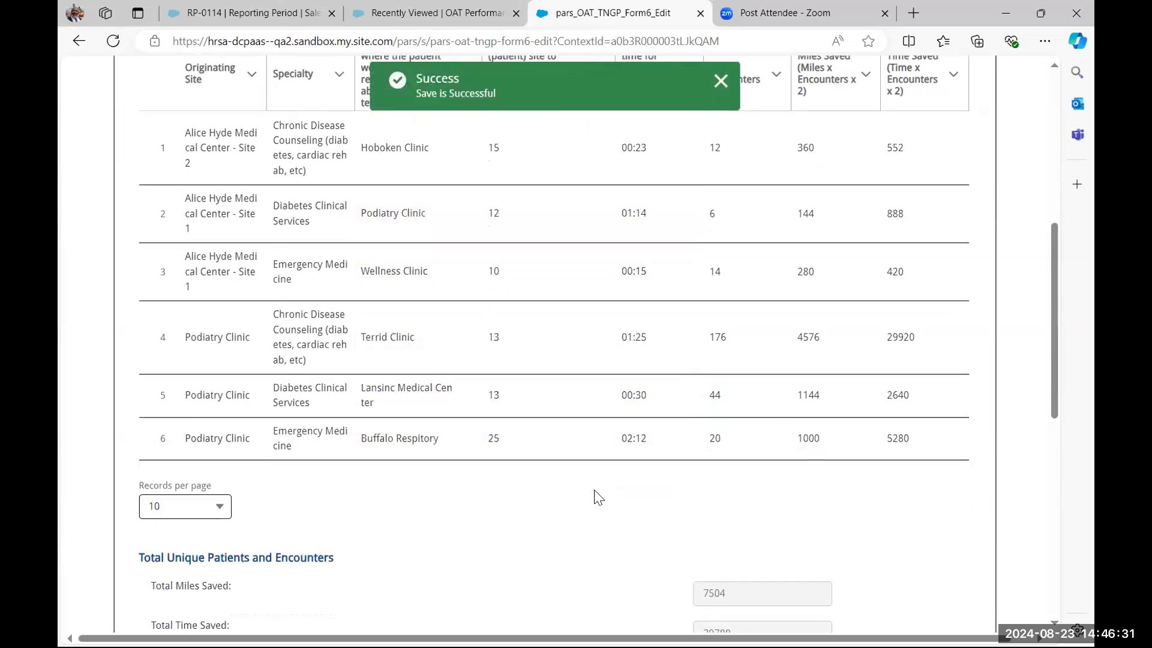
Step: Try to submit Form 6: Patient Travel Miles and Time Saved as complete, and clear its completion mark
scroll(594, 498, "down", 3)
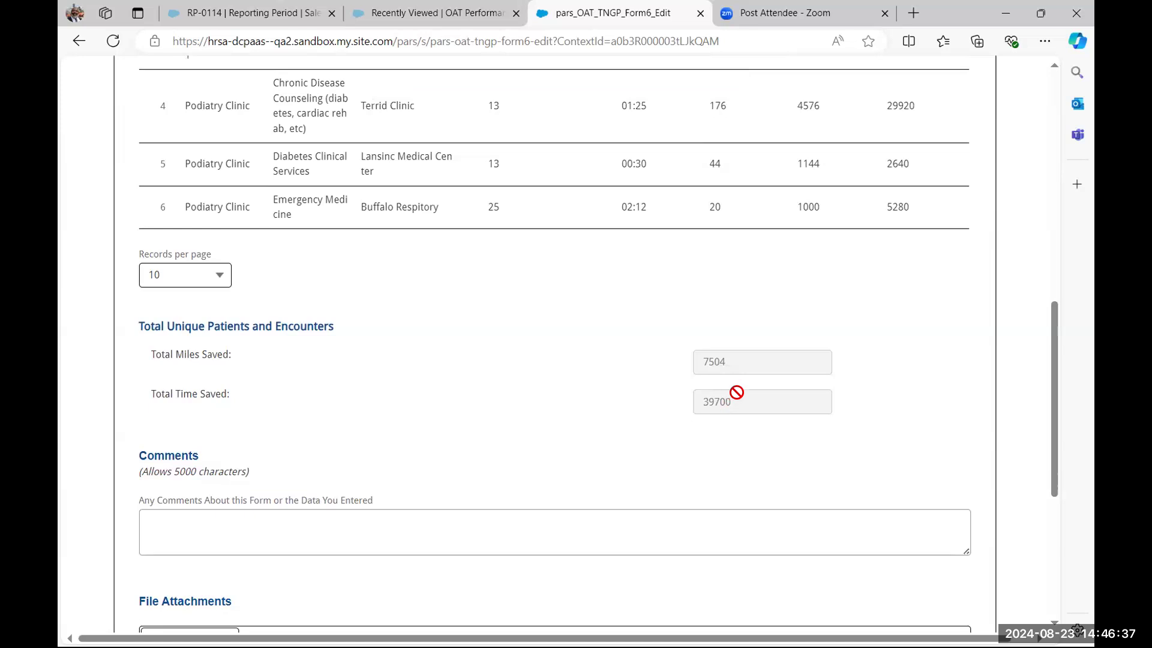
scroll(678, 420, "down", 1)
scroll(677, 420, "down", 5)
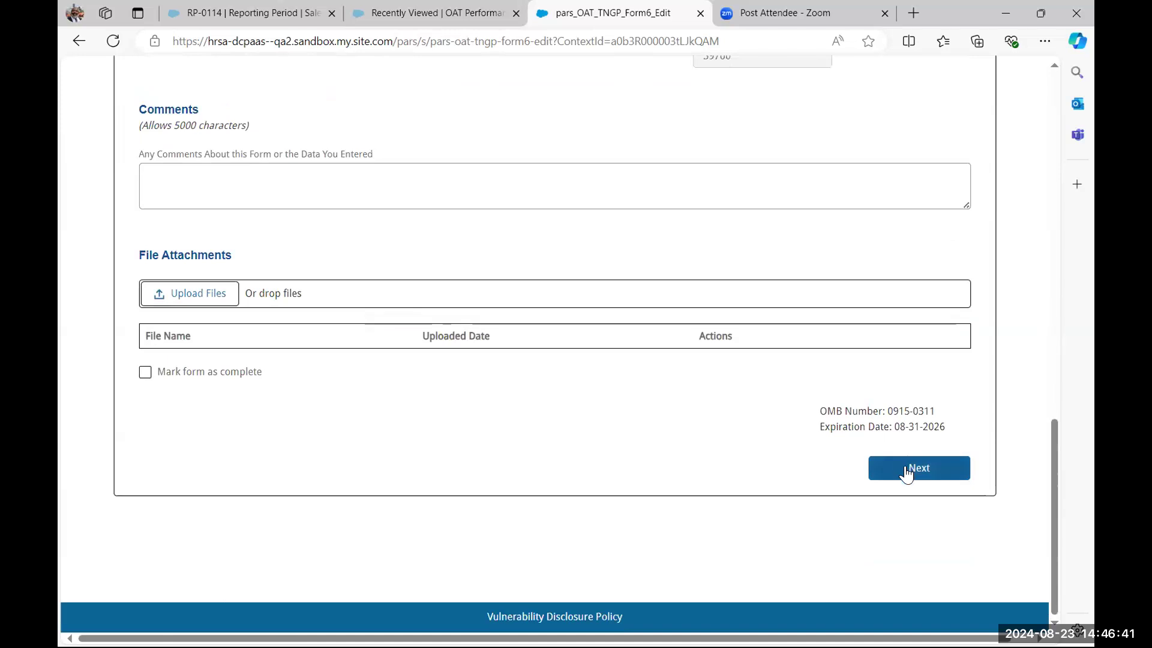
left_click(907, 474)
left_click(145, 372)
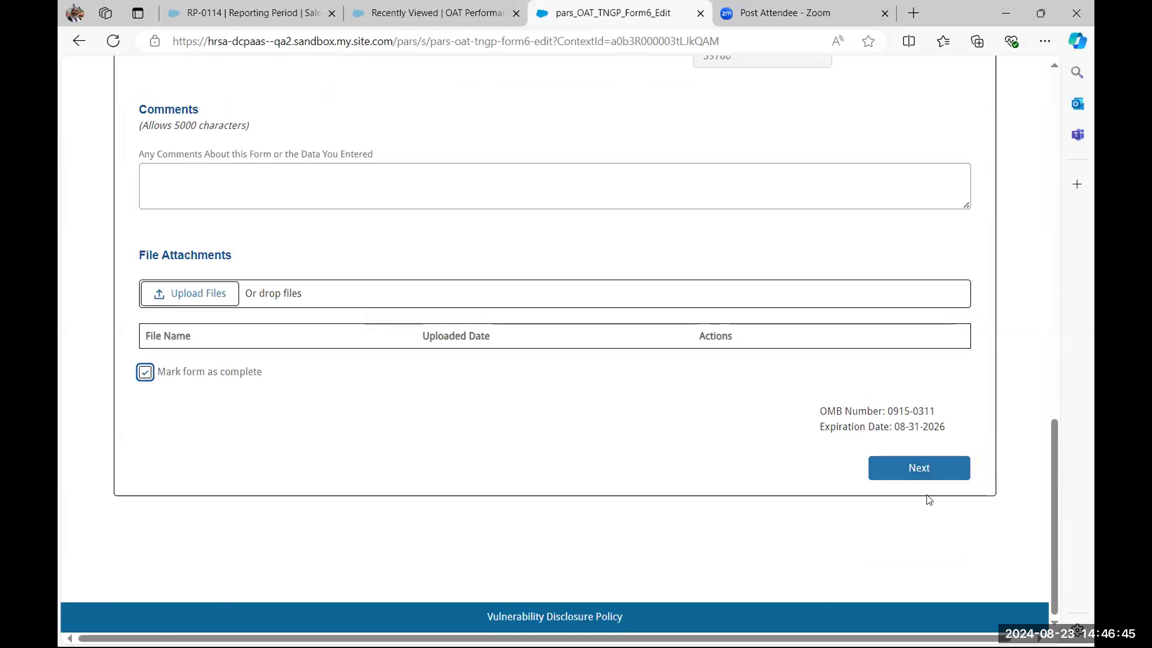
left_click(896, 473)
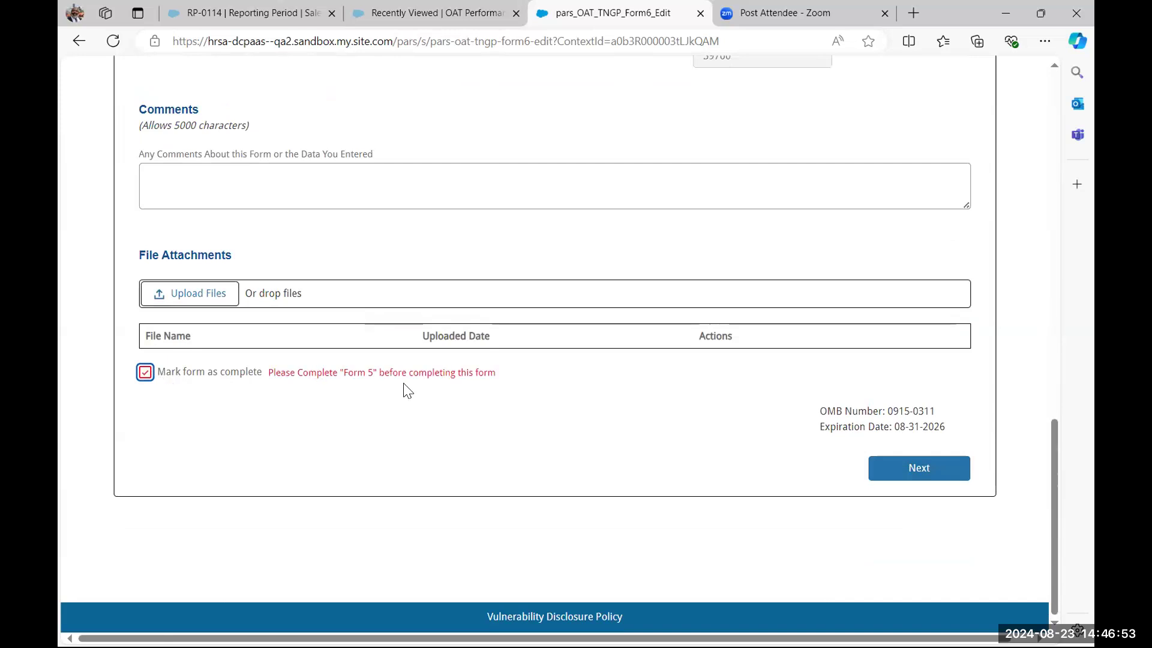
left_click(145, 373)
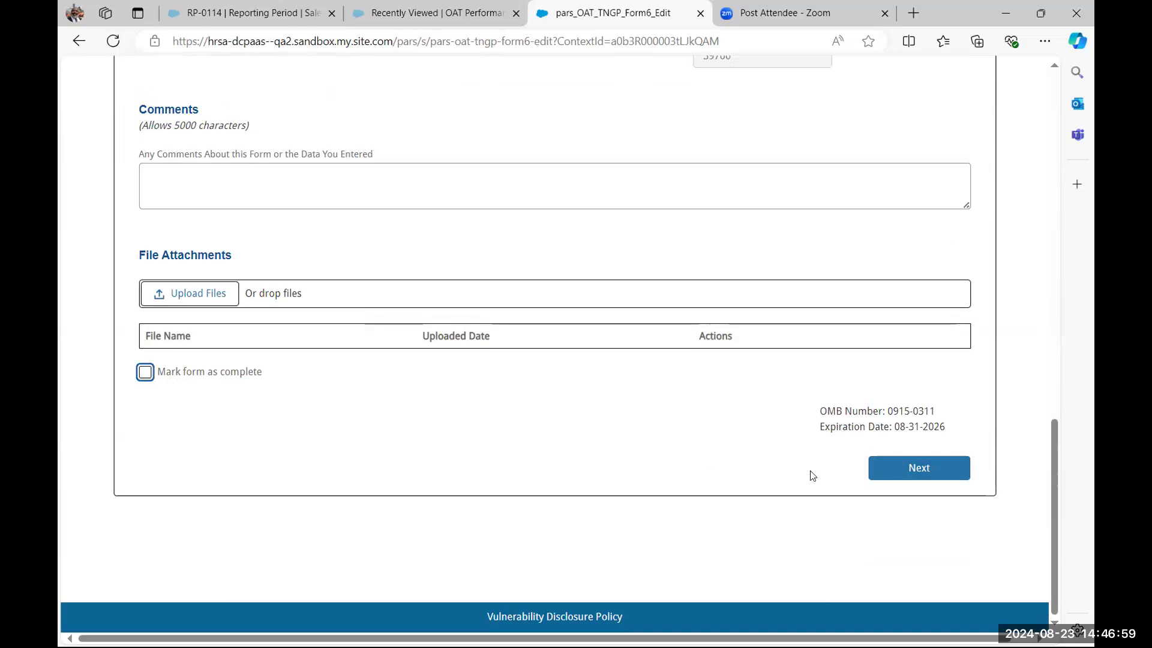
Step: Return to the report's form list, and submit Form 5: Volume of Services, by Site and Specialty marked as complete
left_click(899, 473)
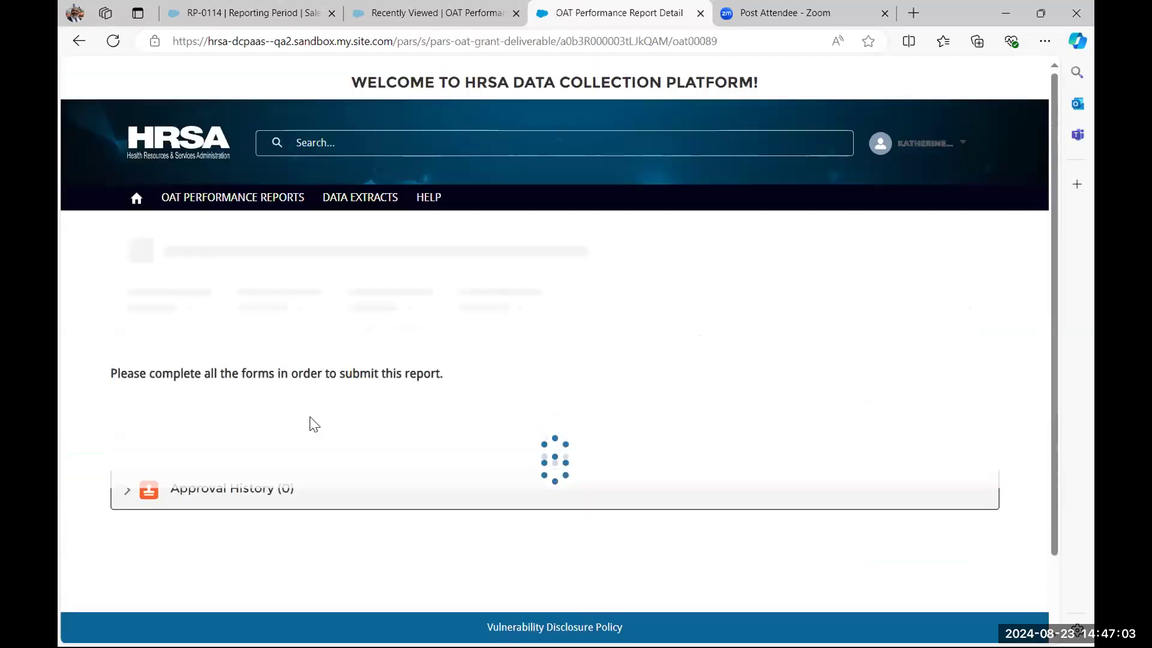
scroll(420, 455, "down", 4)
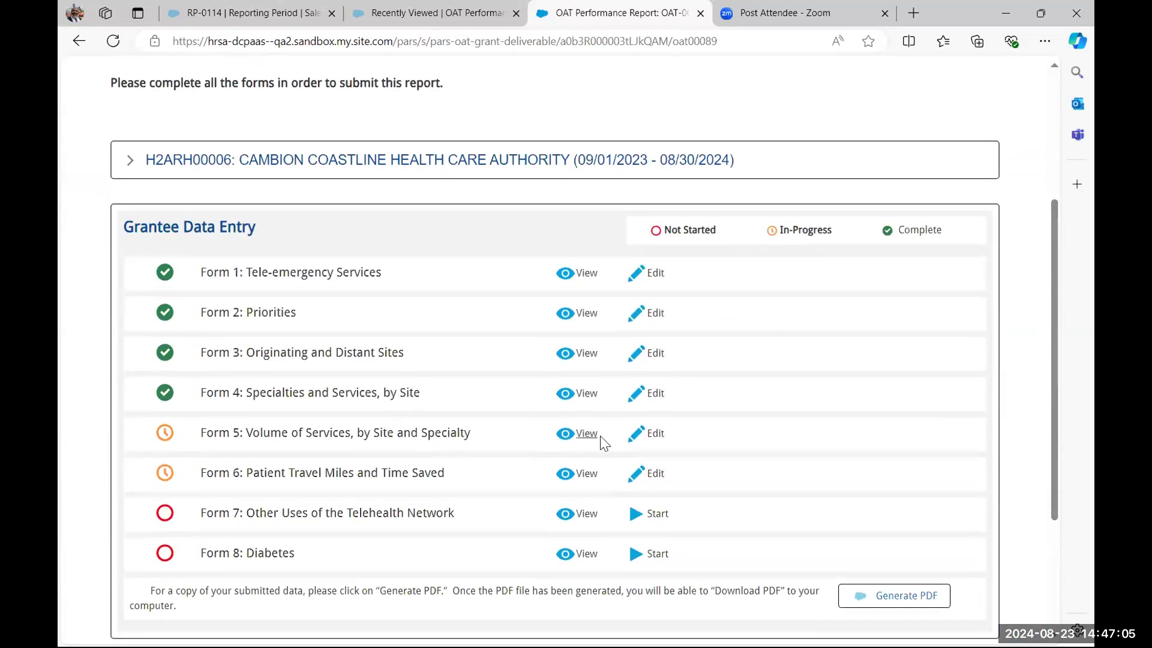
left_click(657, 437)
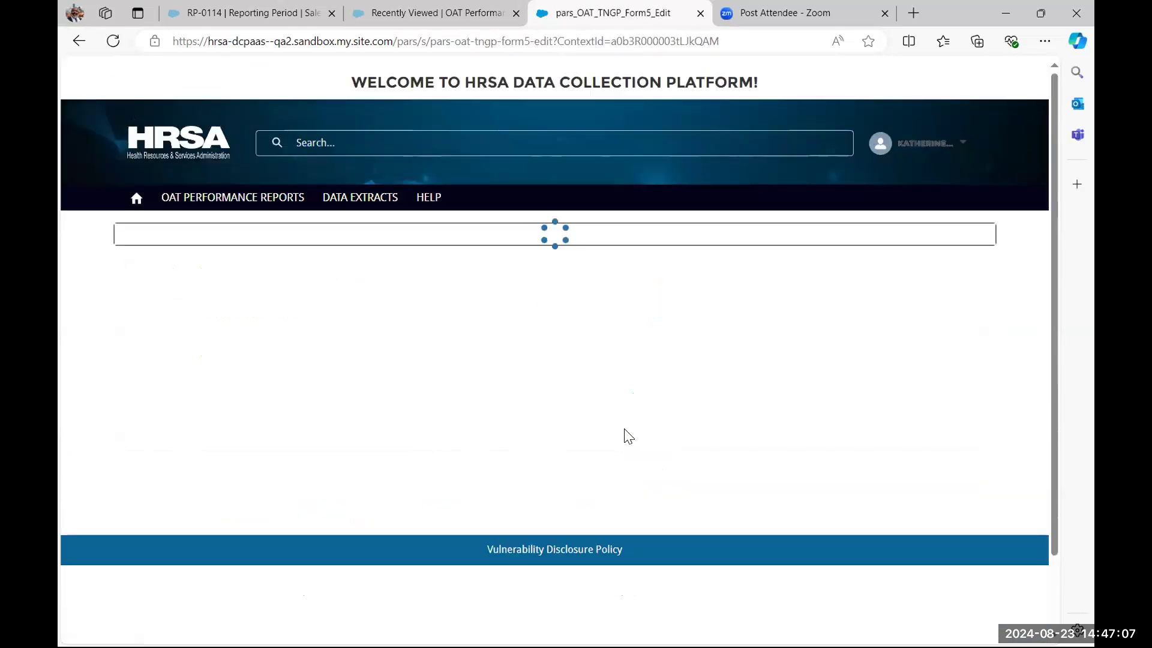
scroll(589, 426, "down", 7)
scroll(590, 427, "down", 9)
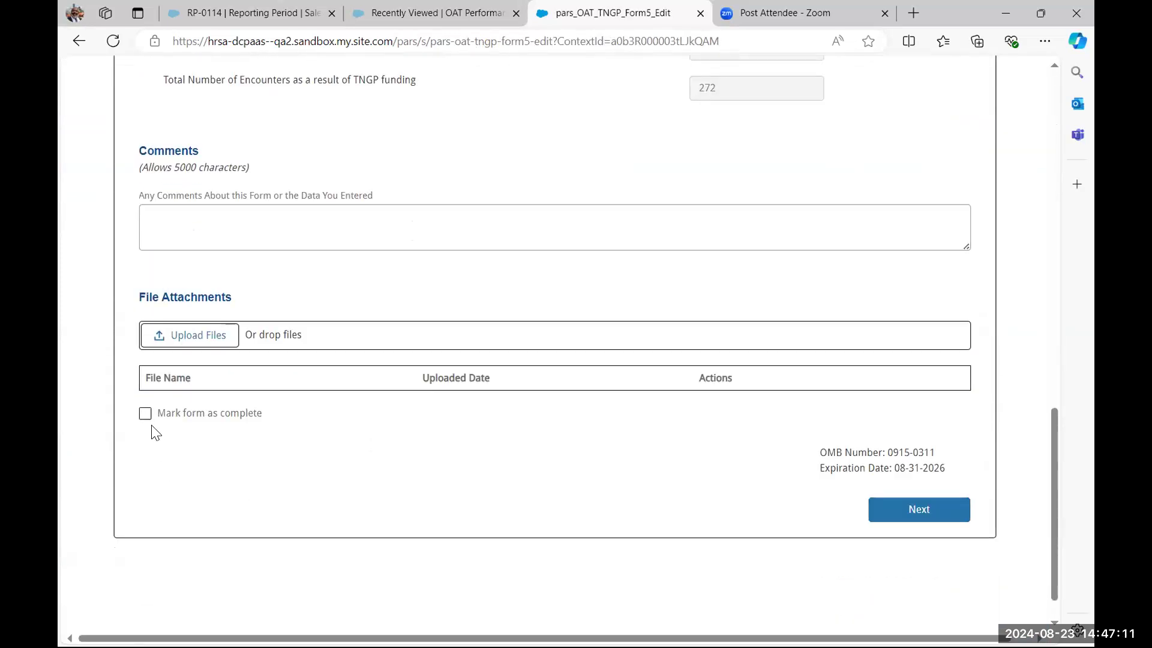
left_click(146, 414)
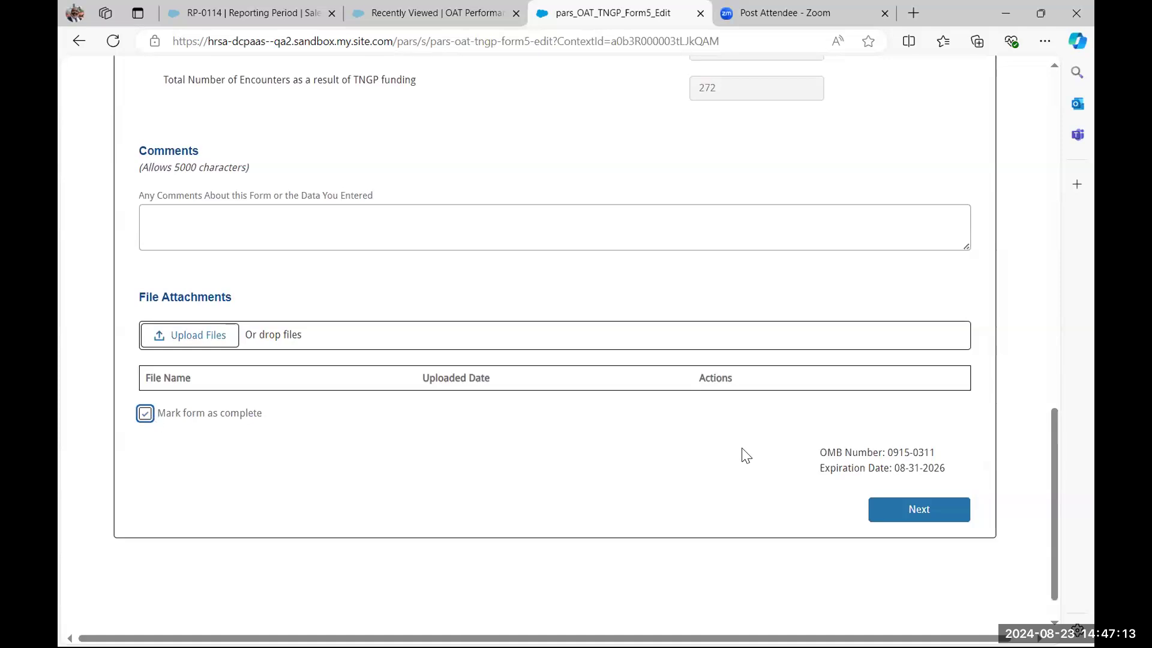
left_click(897, 511)
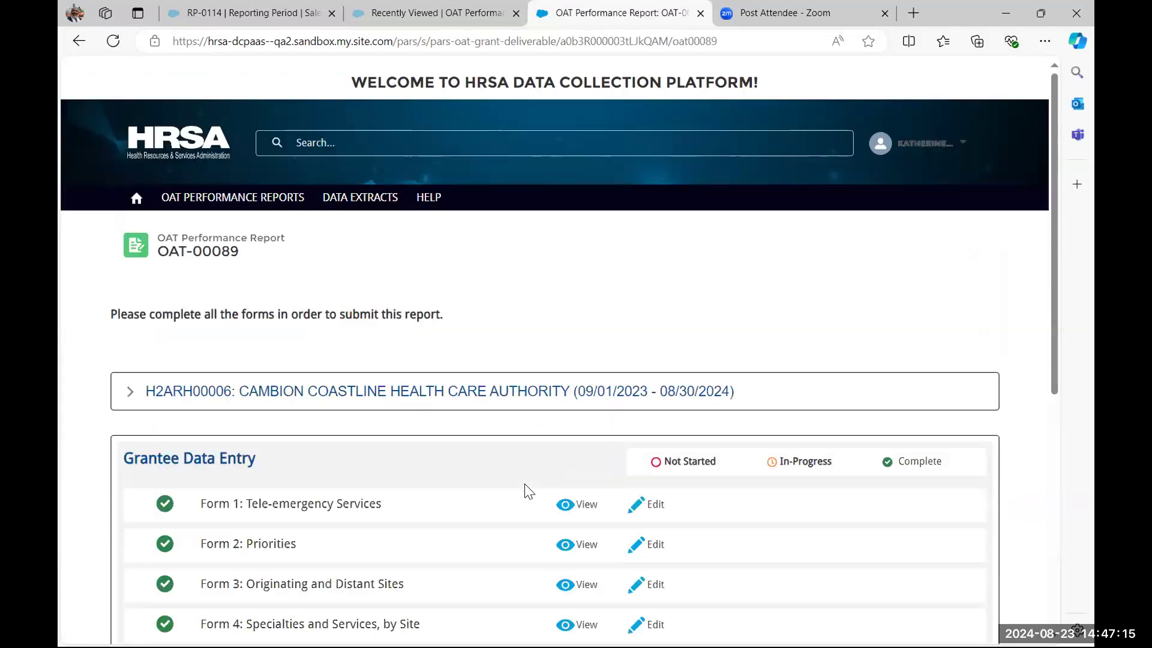
Step: Reopen Form 6: Patient Travel Miles and Time Saved, mark it as complete and submit it
scroll(528, 490, "down", 5)
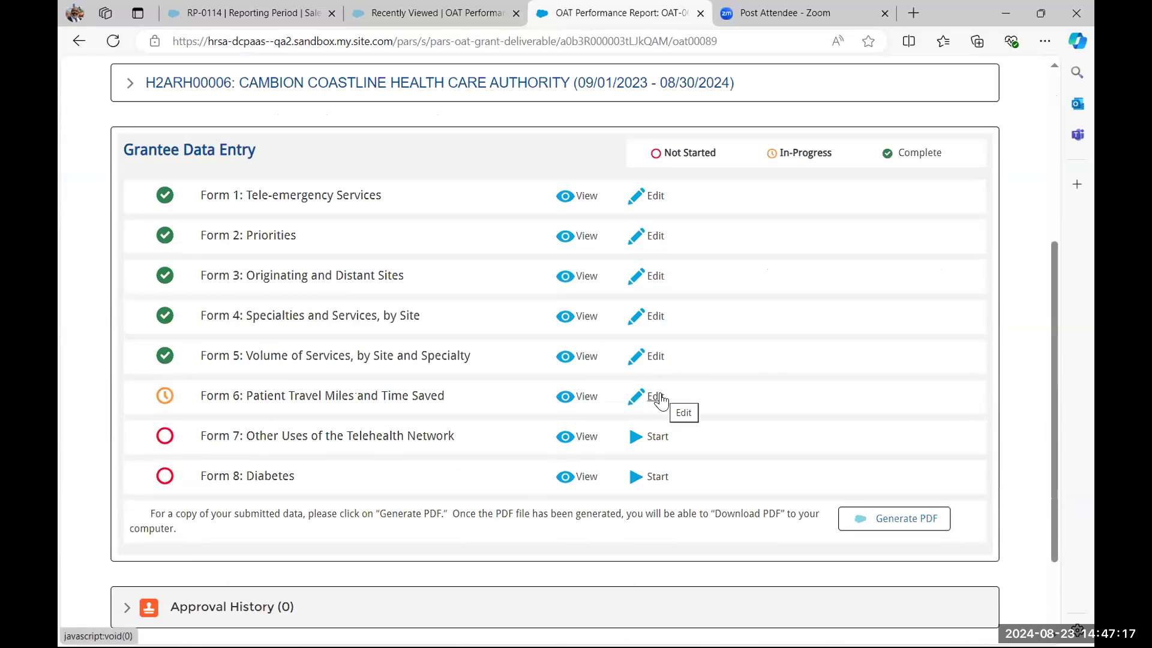
left_click(661, 402)
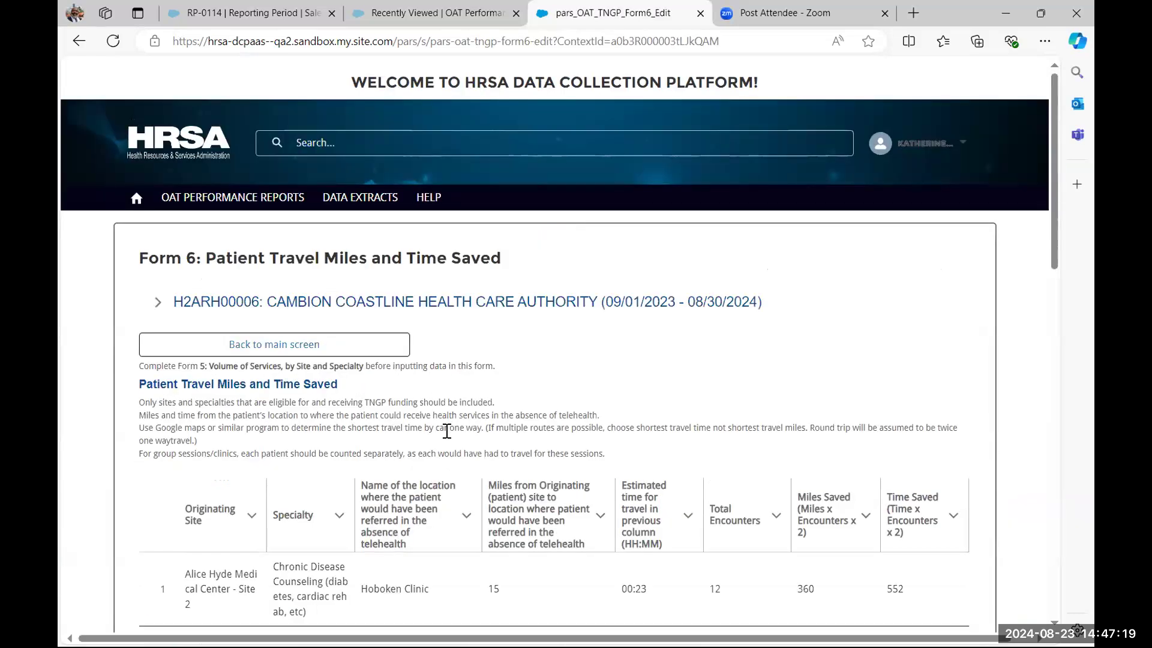
scroll(447, 430, "down", 15)
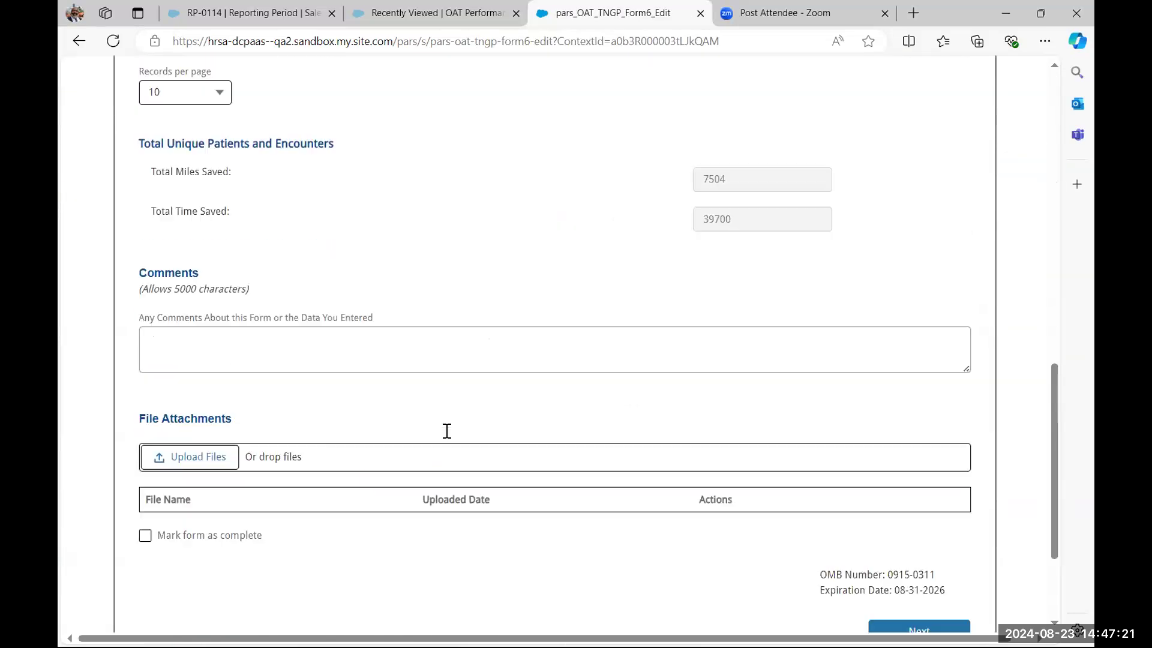
left_click(145, 465)
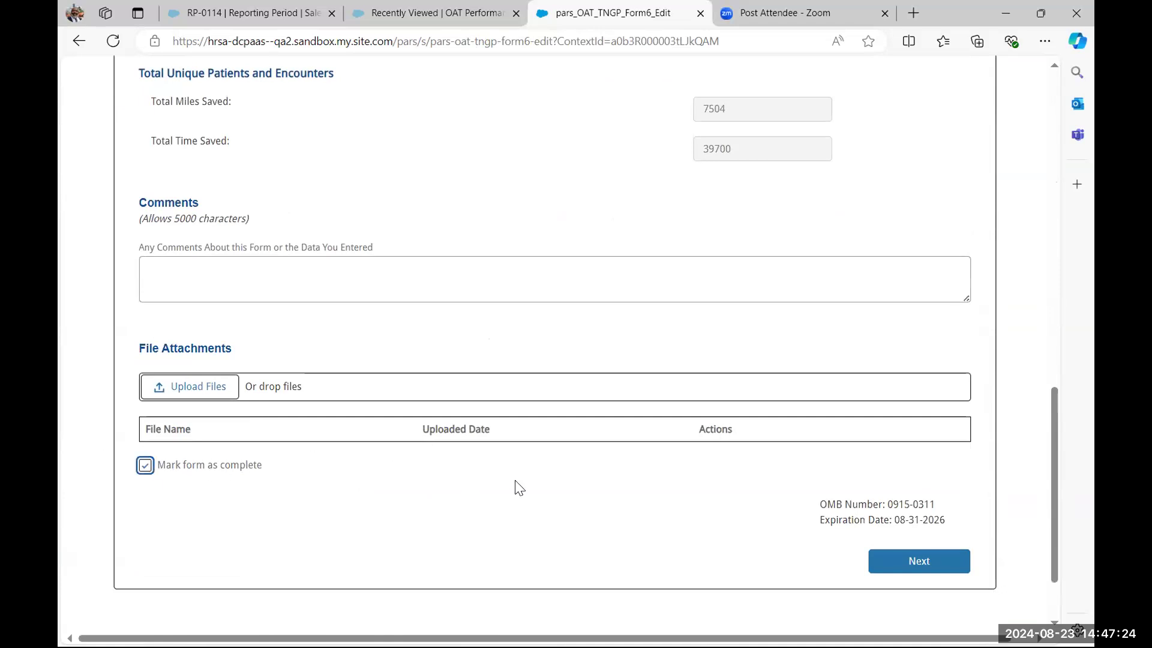
left_click(912, 564)
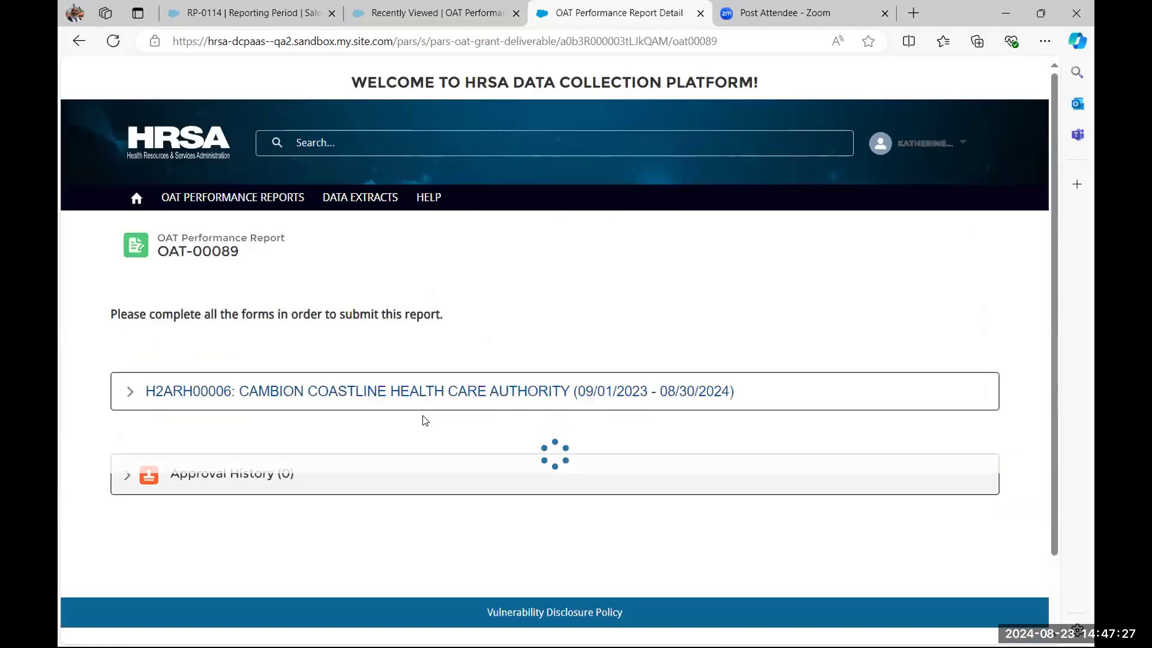
Step: Start Form 7: Other Uses of the Telehealth Network and enter 67 for Administrative Meetings
scroll(424, 420, "down", 7)
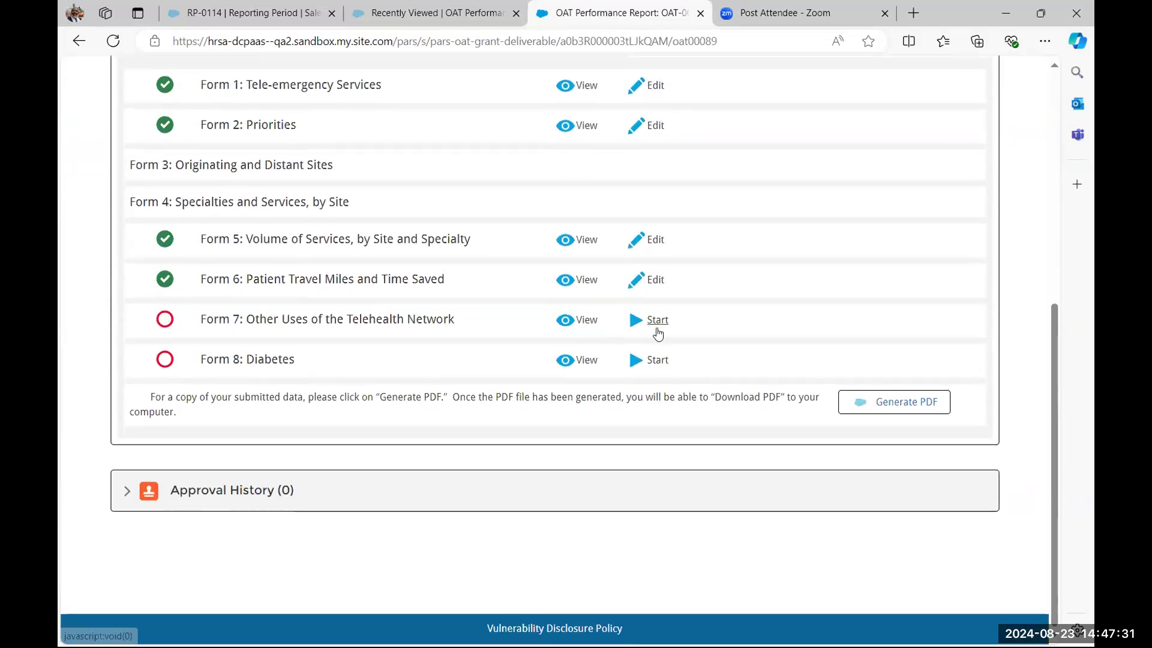
left_click(656, 330)
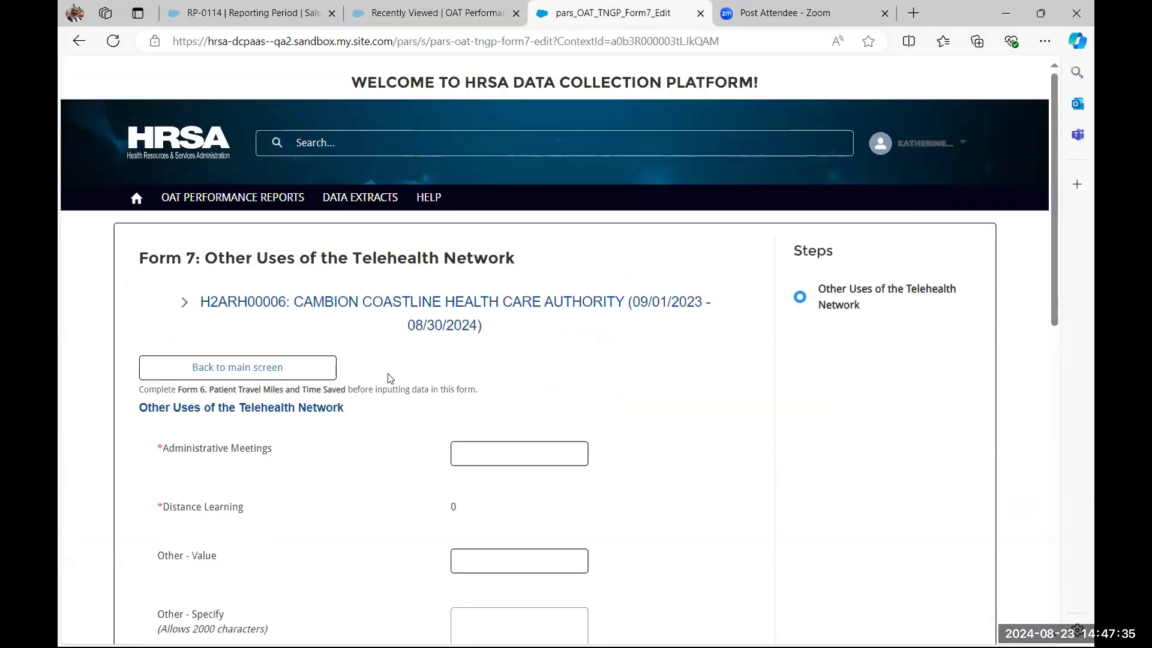
left_click(496, 454)
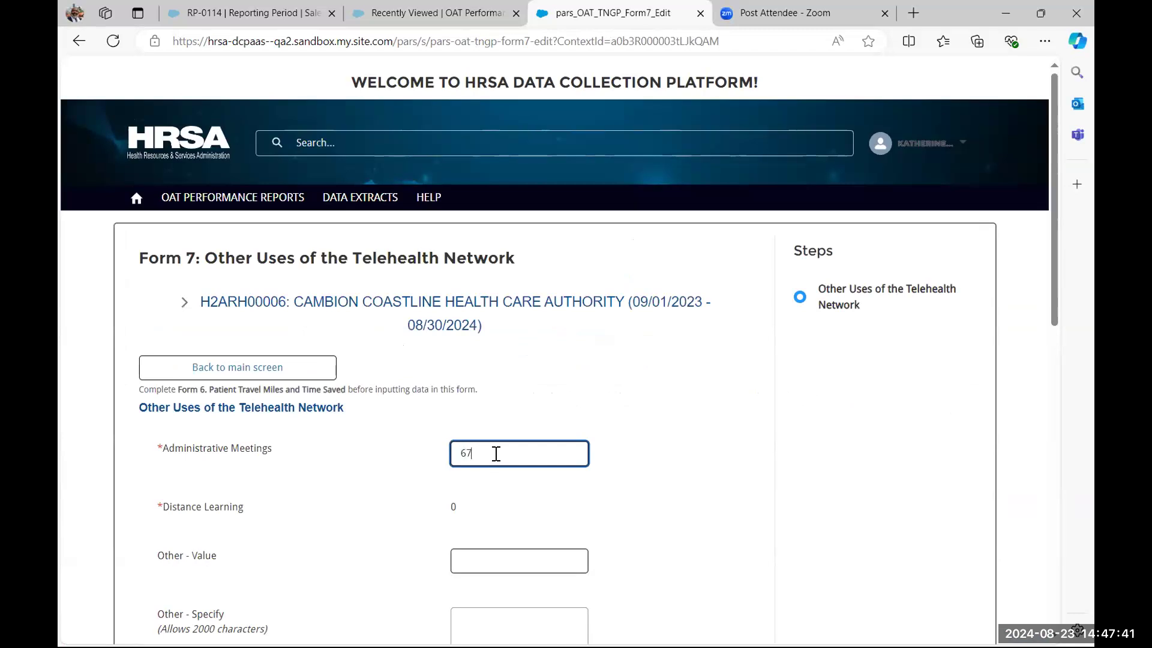
Step: Set Other - Value to 21, describe it as "Test" in Other - Specify, and make that text box taller
scroll(483, 506, "down", 3)
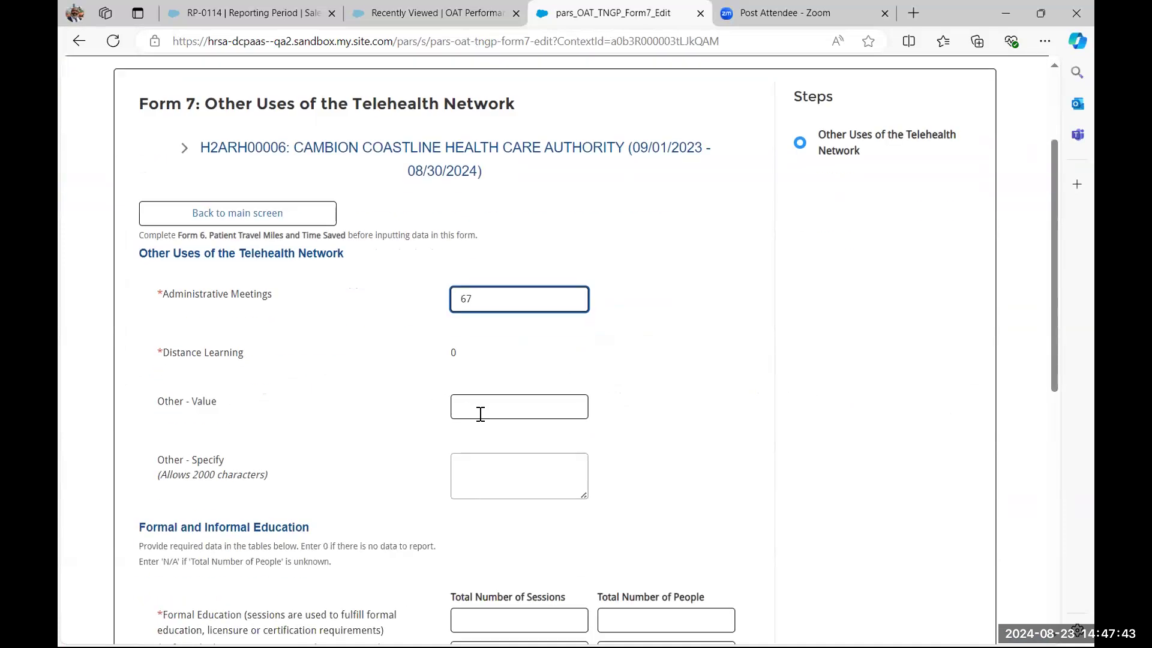
scroll(480, 414, "down", 1)
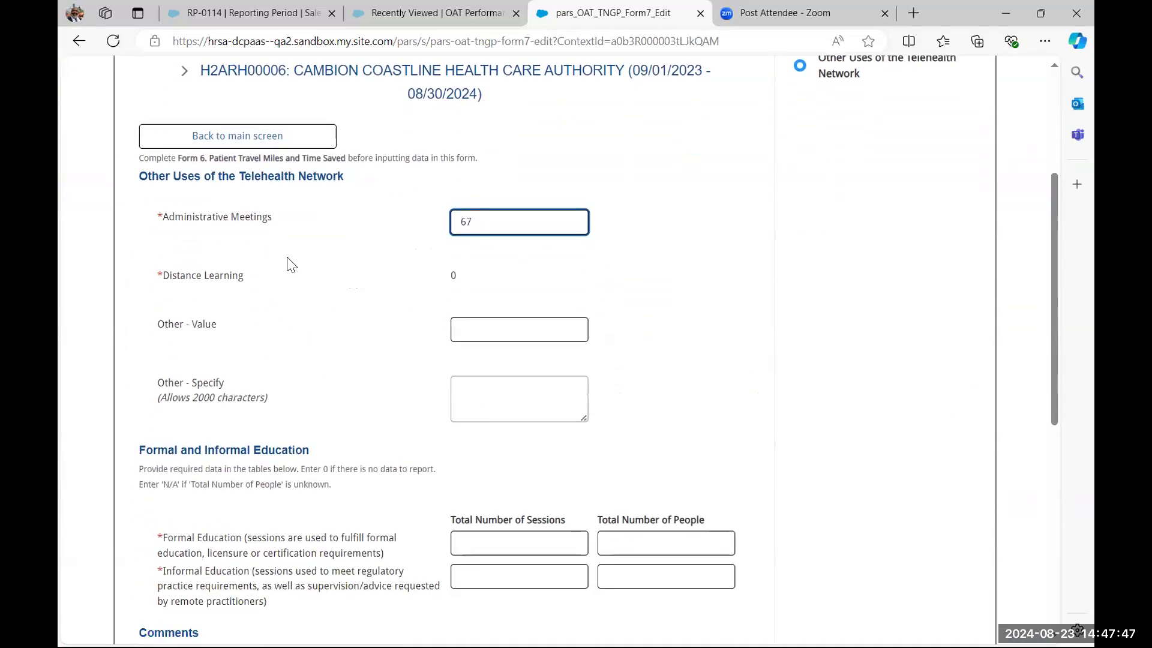
left_click(483, 328)
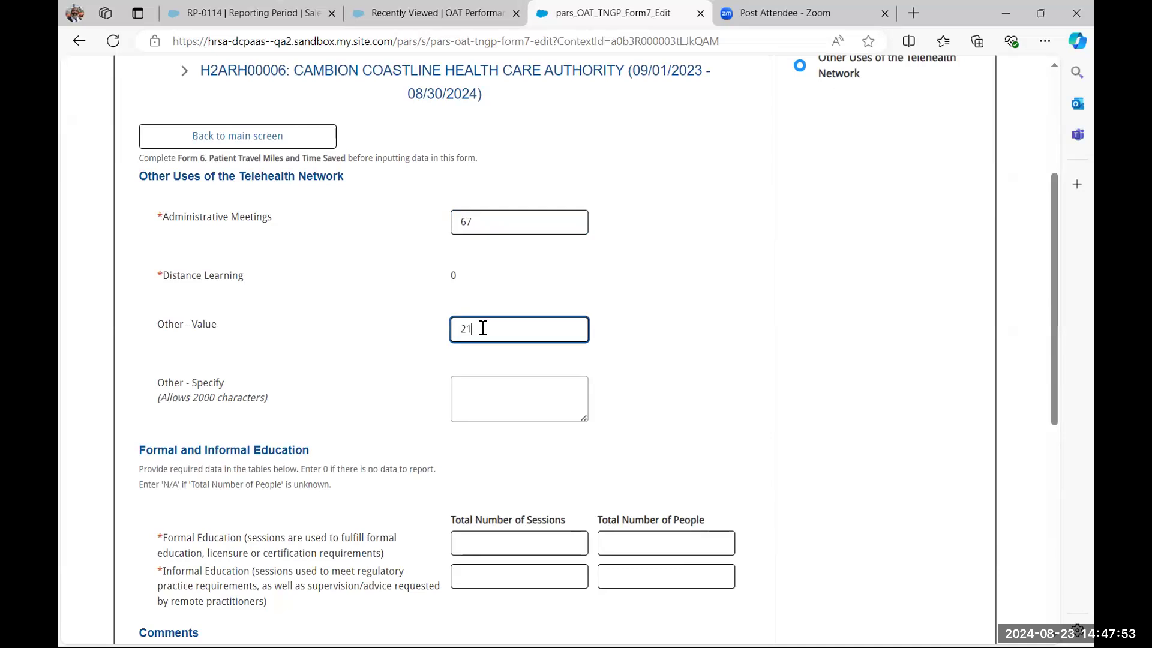
left_click(491, 390)
type("Test")
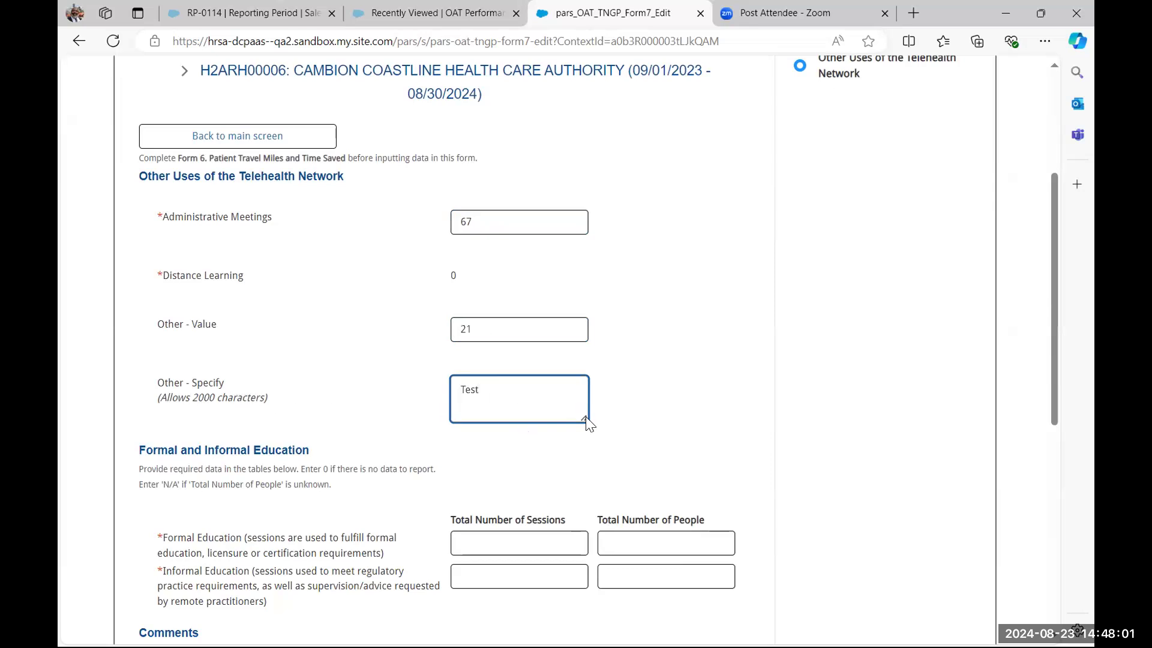
left_click_drag(587, 420, 587, 444)
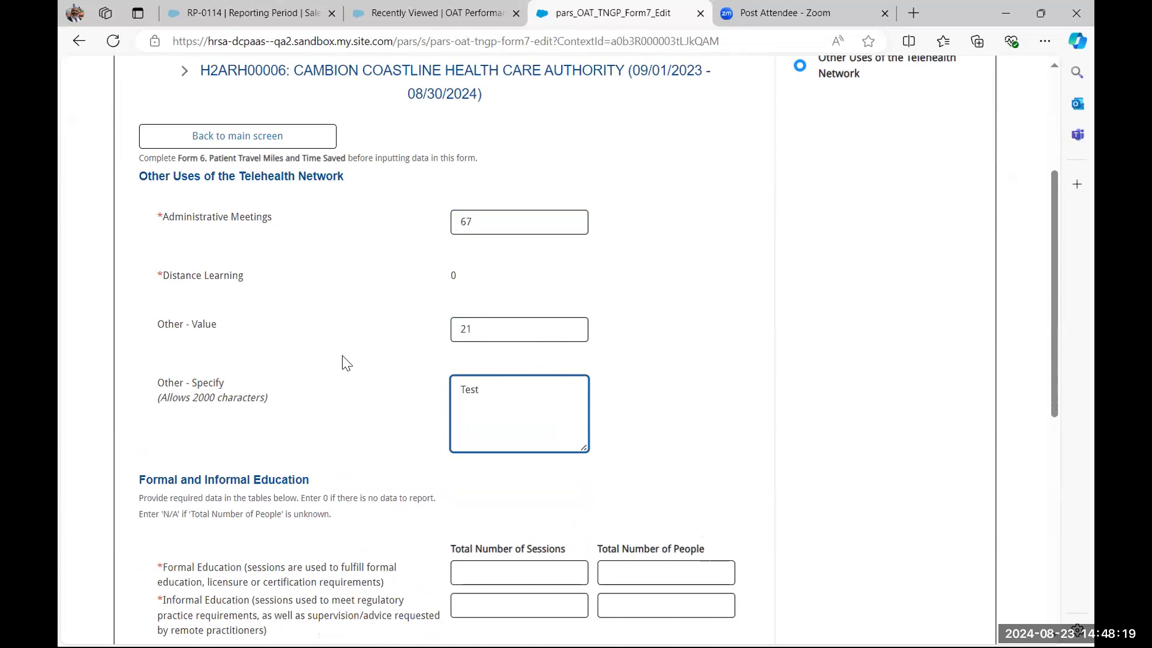
Step: For Formal Education, enter 12 as the total number of sessions and 34 as the total number of people
scroll(350, 366, "down", 1)
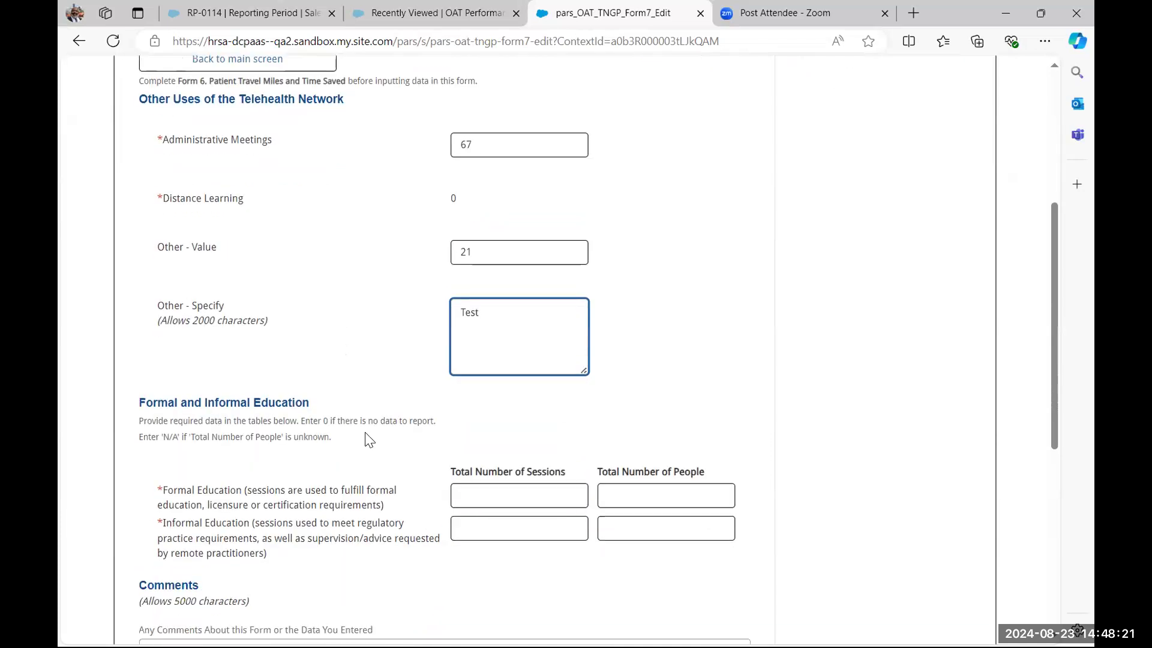
scroll(360, 420, "down", 1)
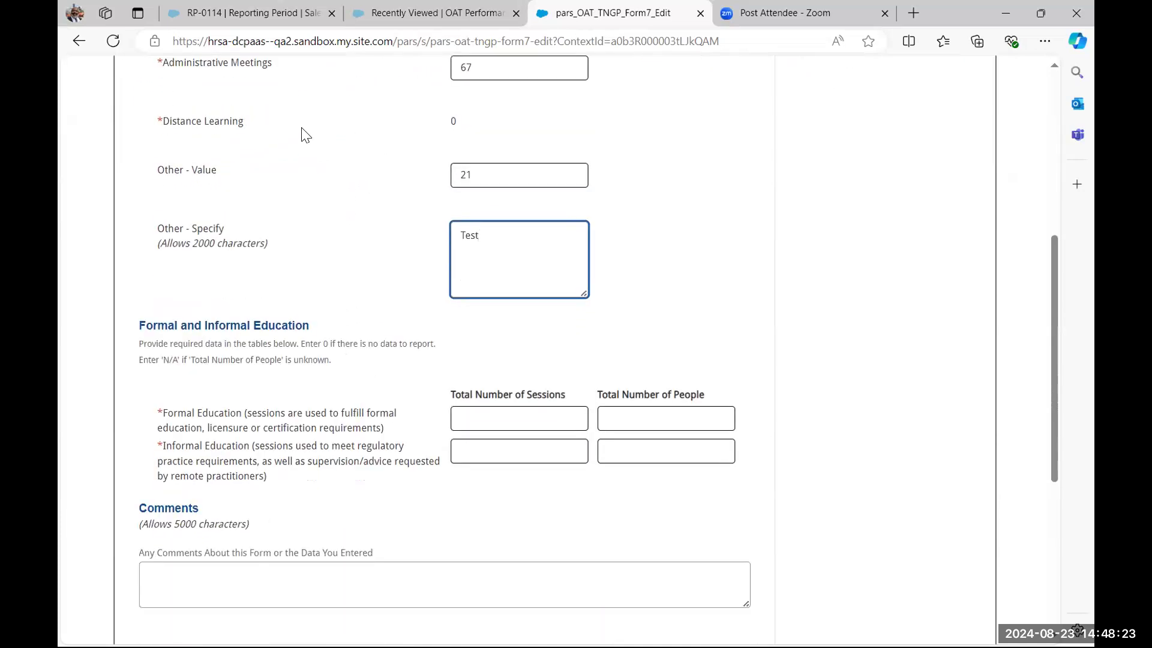
left_click(494, 416)
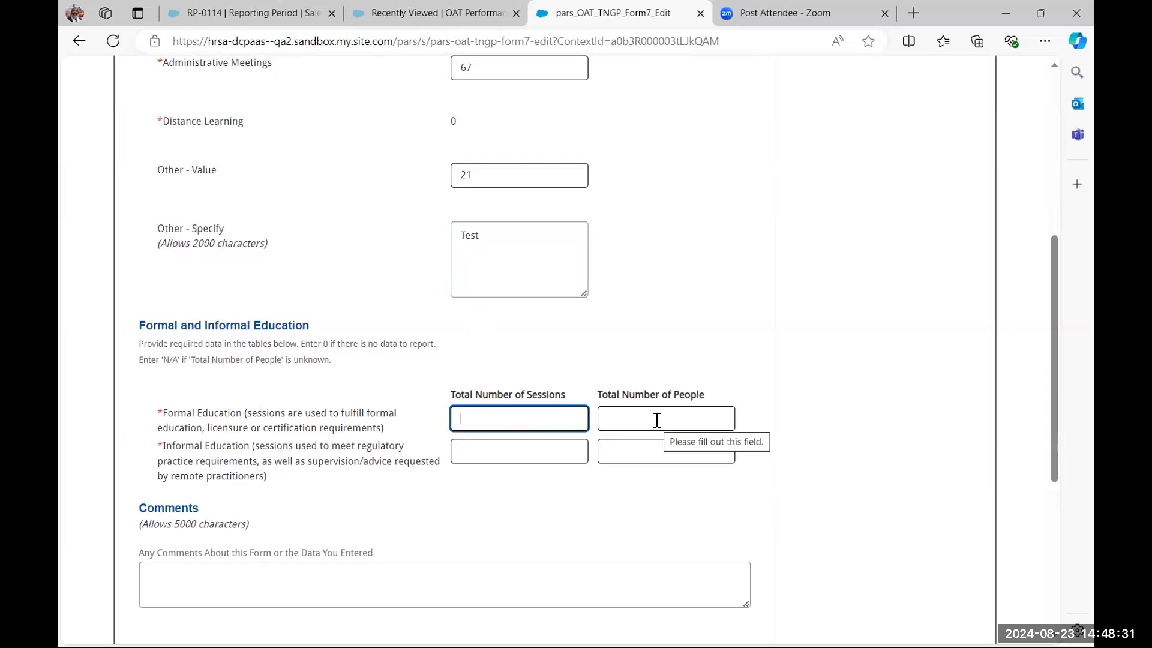
left_click(451, 422)
type("12")
left_click(624, 422)
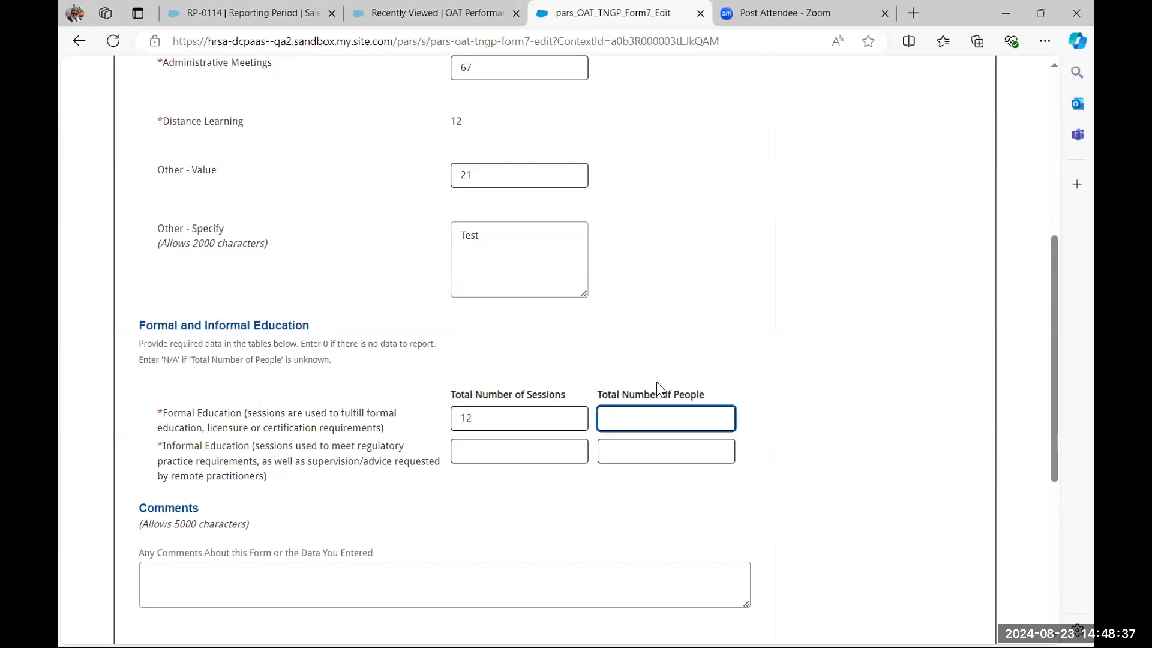
type("34")
Step: For Informal Education, enter 45 as the total number of sessions and 564 as the total number of people
left_click(538, 451)
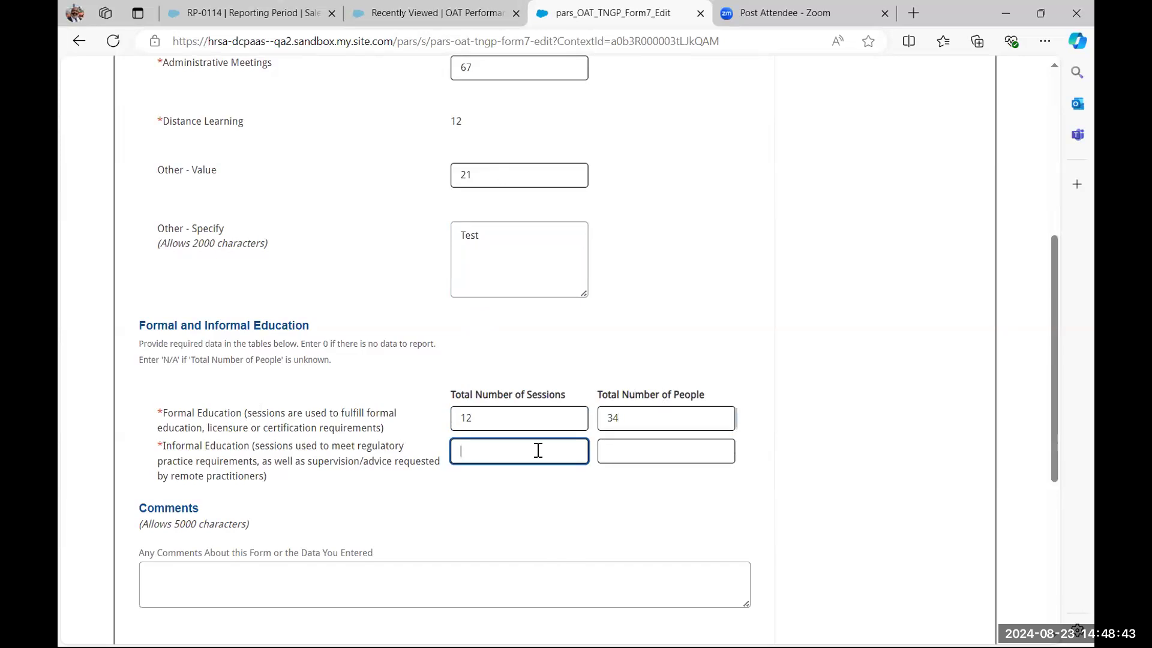
type("45")
key("Tab")
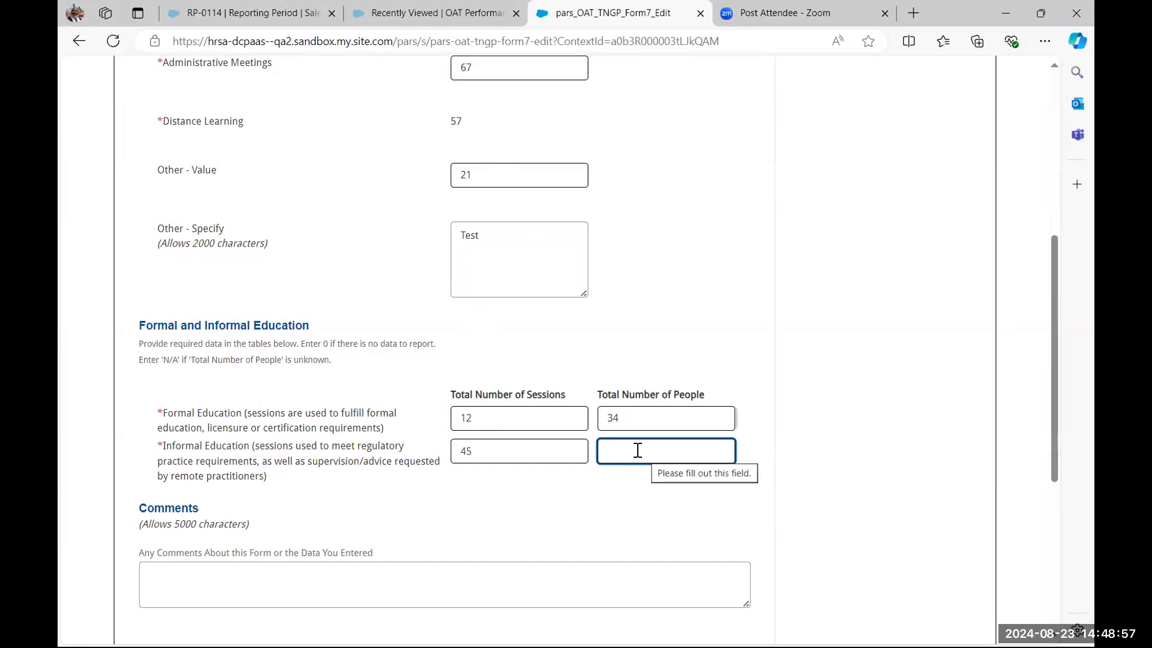
type("56")
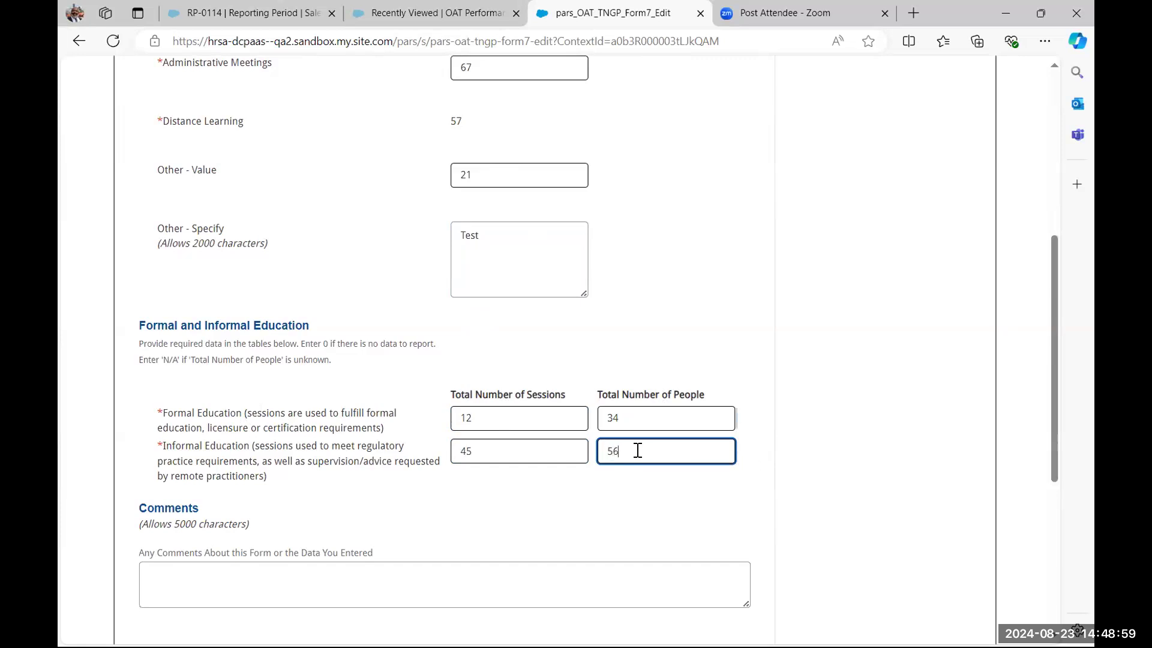
type("4")
key("Tab")
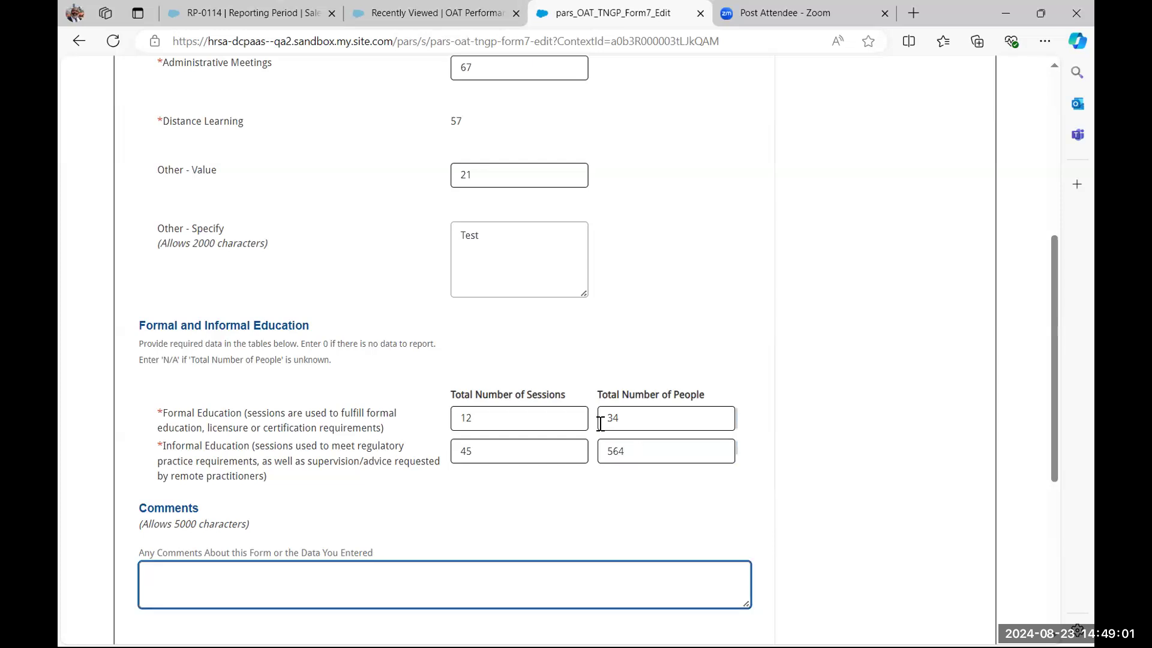
Step: Submit Form 7 without comments or attachments and check the form statuses in the Grantee Data Entry list
scroll(530, 442, "down", 3)
scroll(529, 443, "down", 3)
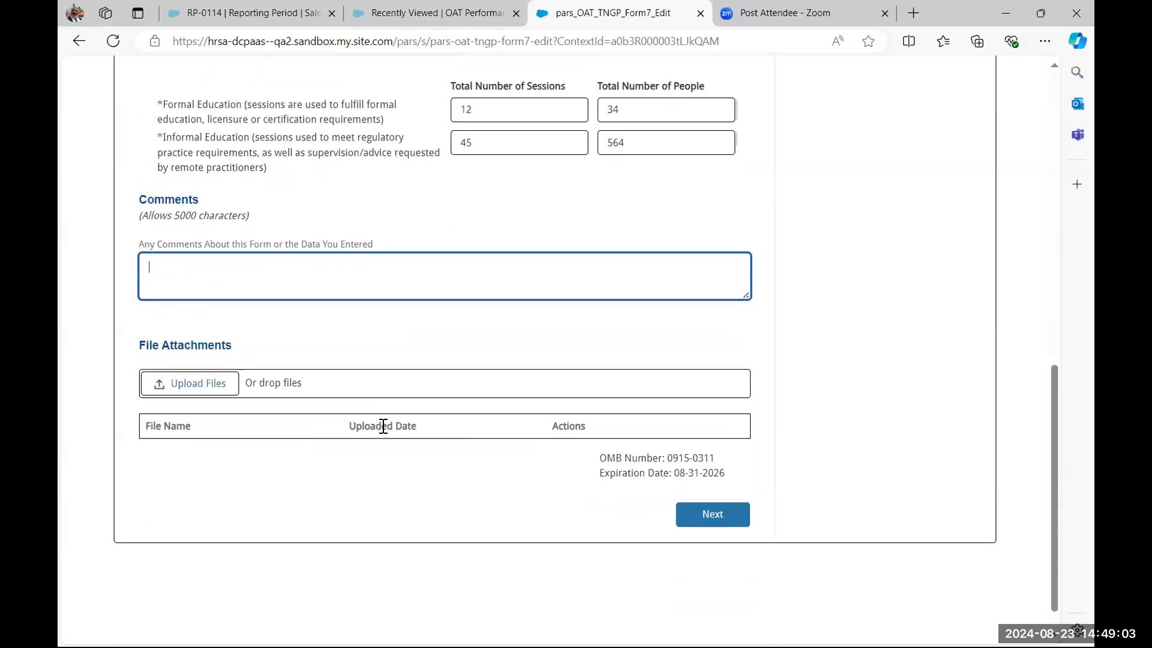
left_click(714, 521)
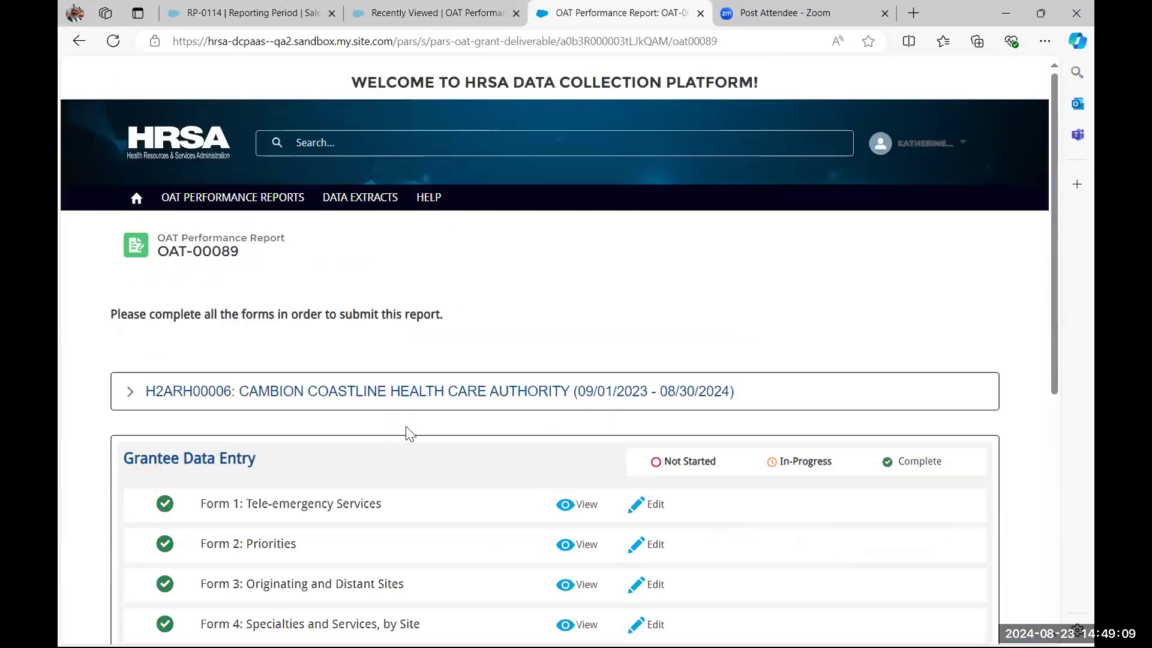
scroll(408, 429, "down", 5)
scroll(438, 380, "down", 1)
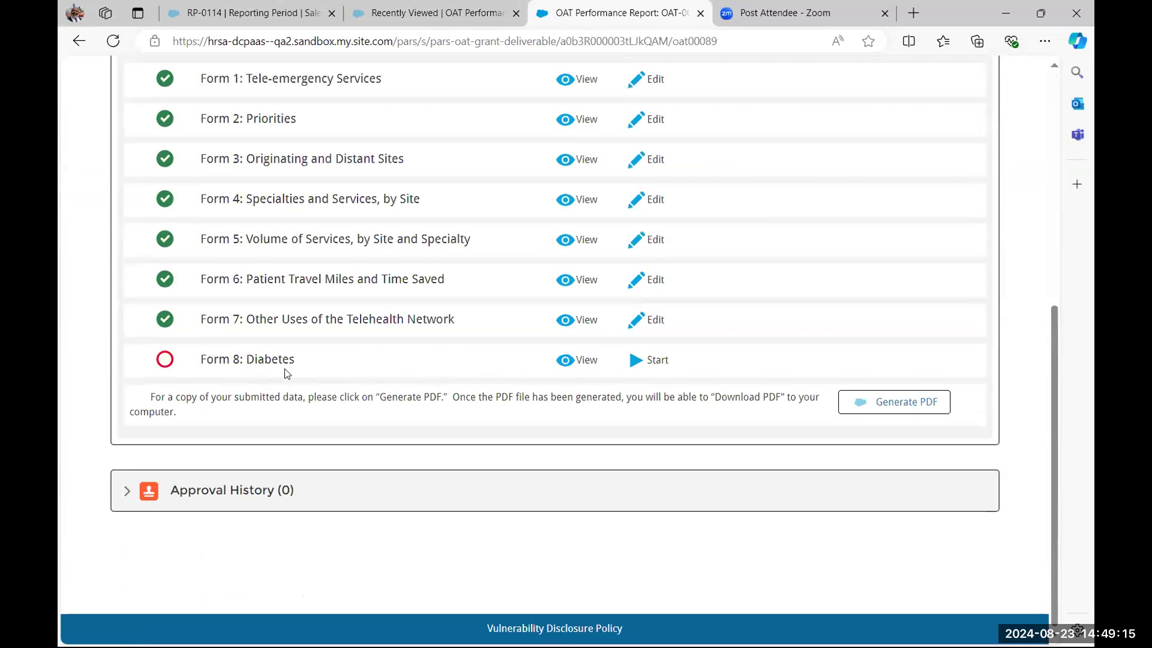
Step: Start Form 8: Diabetes and enter 33 unduplicated patients, 11 with HbA1c of 7.0% or less, and 11 between 7.1% and 9.0%
left_click(653, 363)
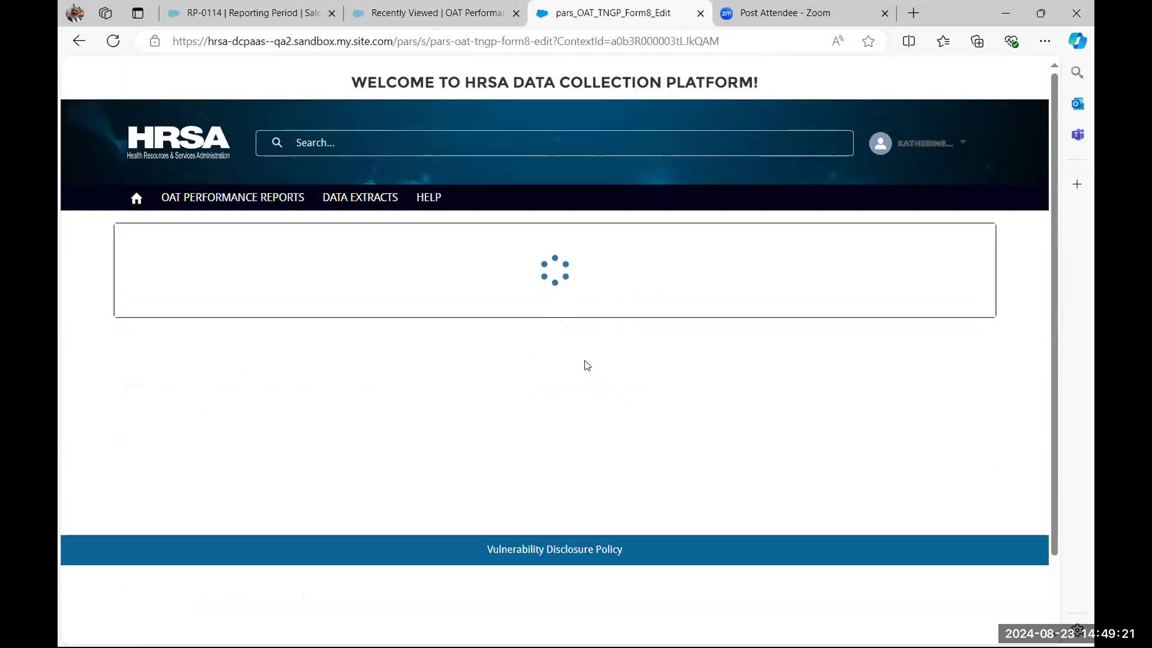
scroll(451, 396, "down", 1)
scroll(443, 390, "down", 2)
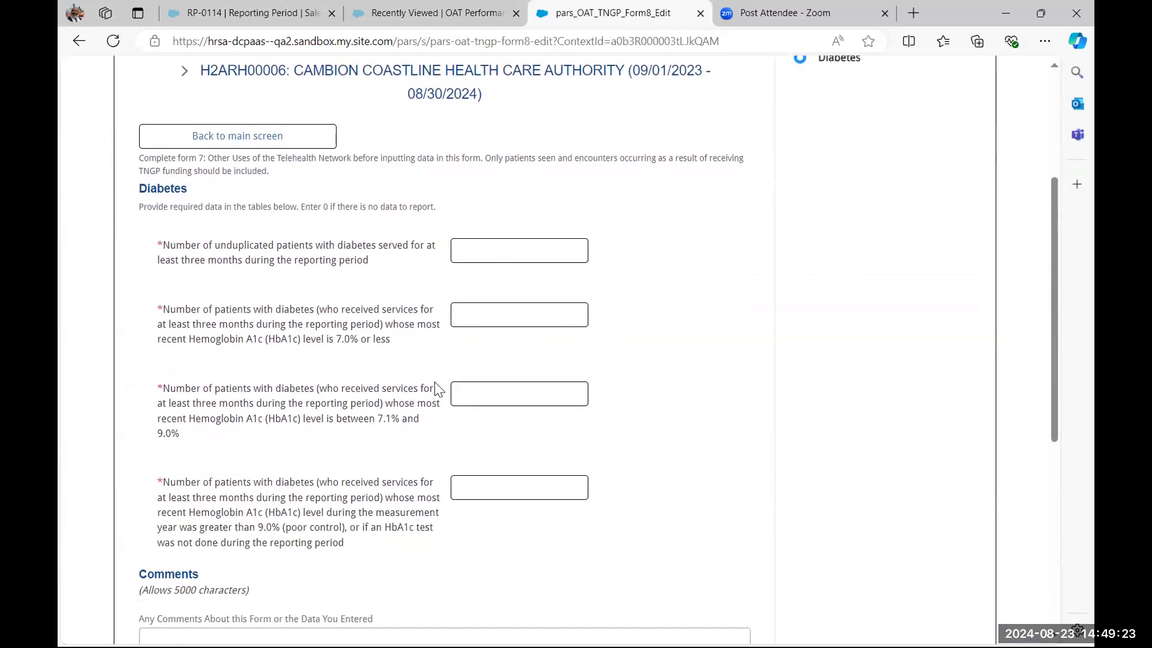
scroll(437, 384, "up", 2)
scroll(436, 373, "down", 1)
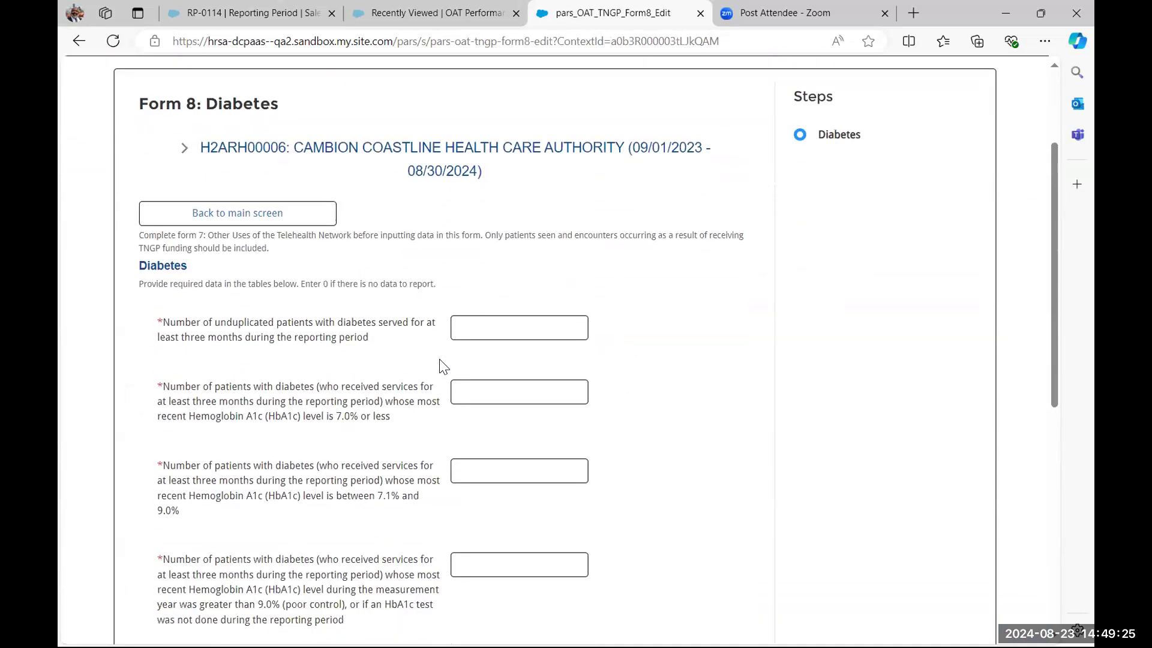
left_click(468, 331)
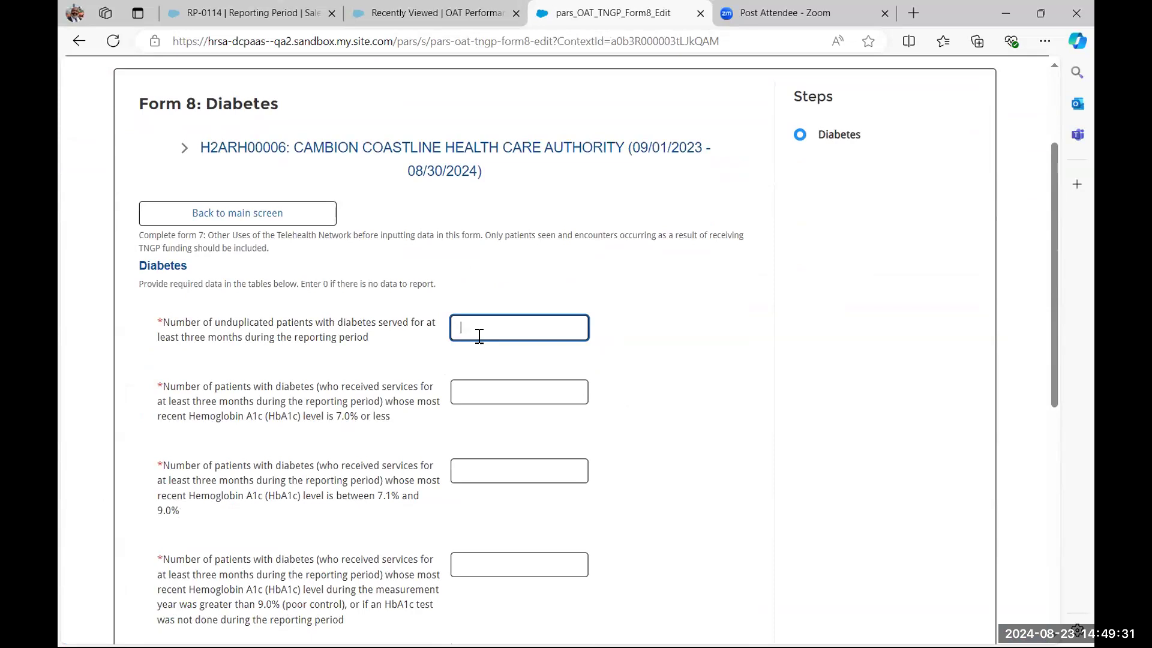
type("33")
left_click(487, 391)
type("11")
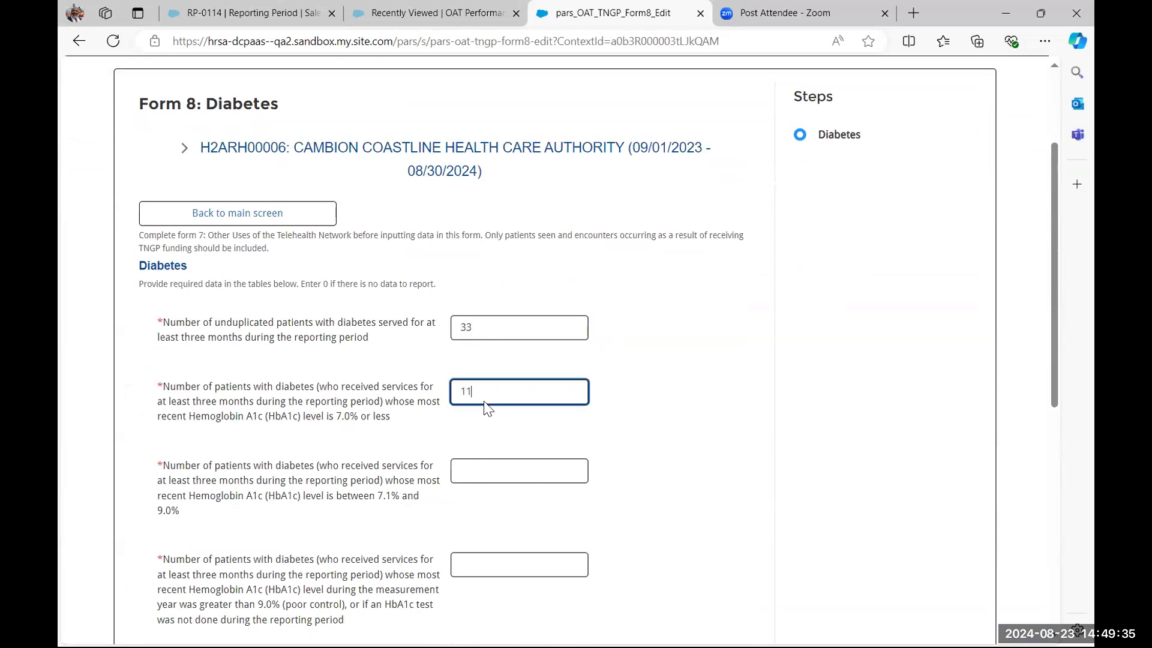
left_click(483, 459)
type("11")
Step: Enter 12 patients with HbA1c greater than 9.0% or not tested, and try to submit Form 8
scroll(486, 439, "down", 4)
left_click(481, 332)
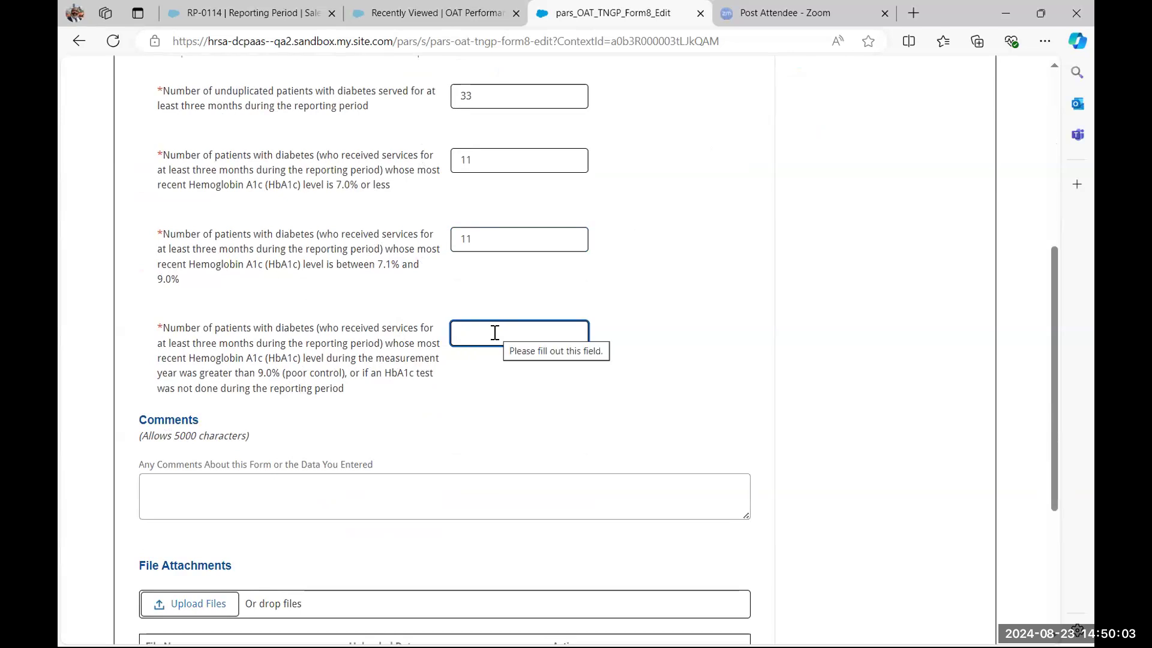
type("12")
left_click(645, 360)
scroll(645, 360, "down", 1)
scroll(644, 360, "down", 3)
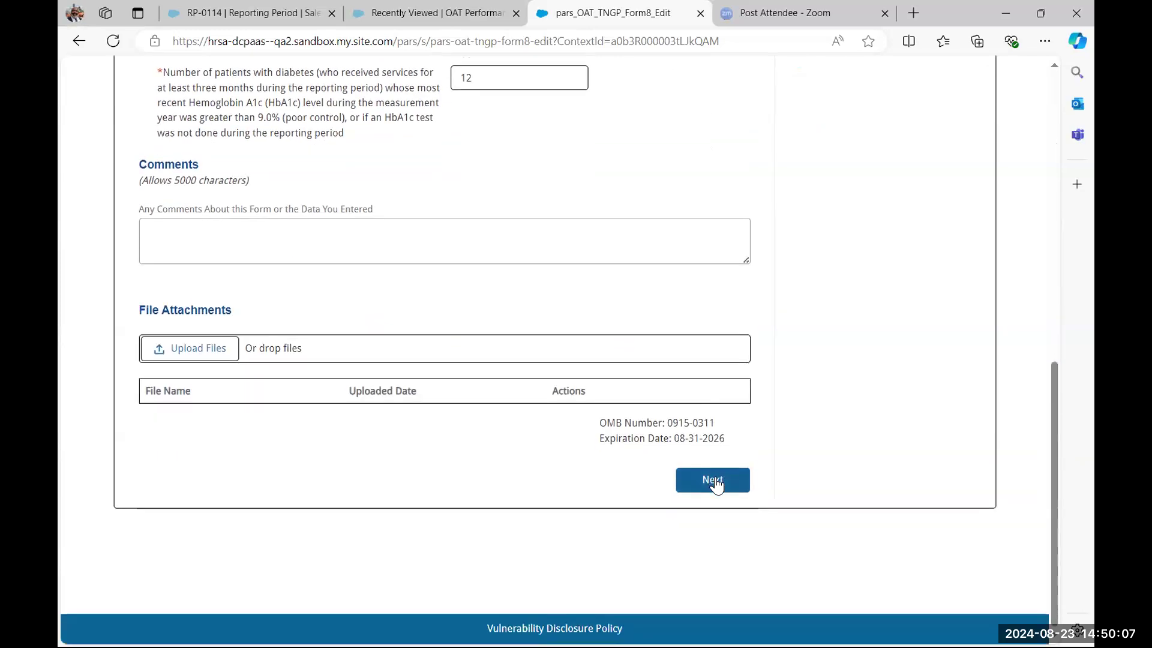
left_click(711, 478)
Step: Set the number of patients with HbA1c greater than 9.0% or not tested to 11 and submit Form 8
scroll(642, 420, "down", 6)
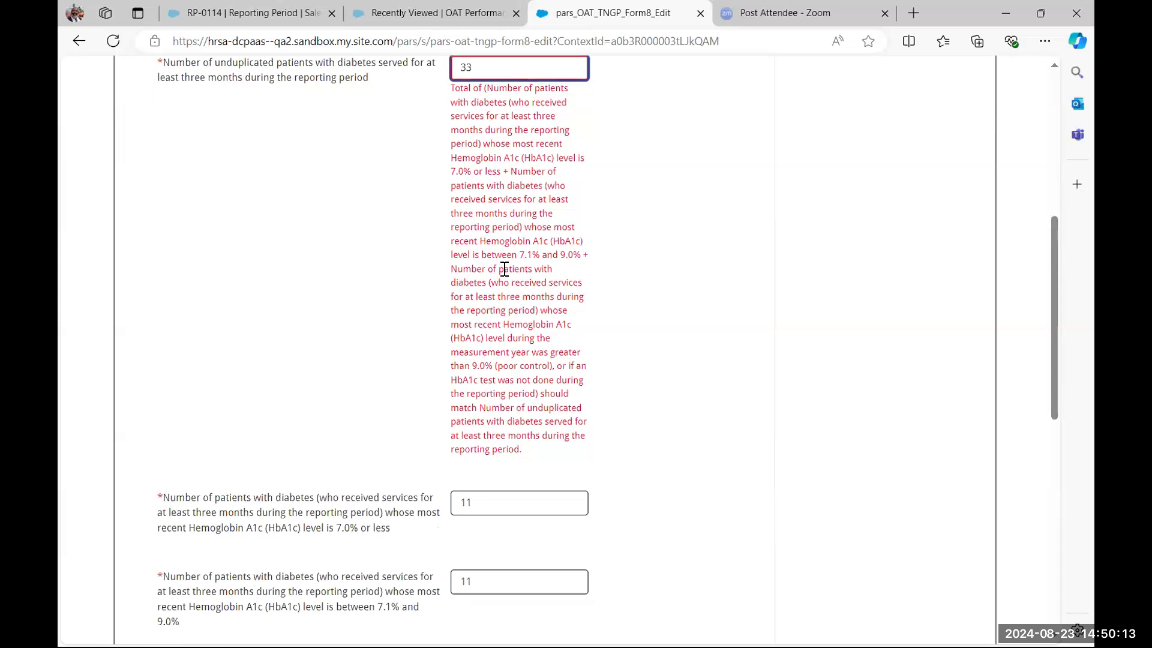
scroll(504, 258, "down", 4)
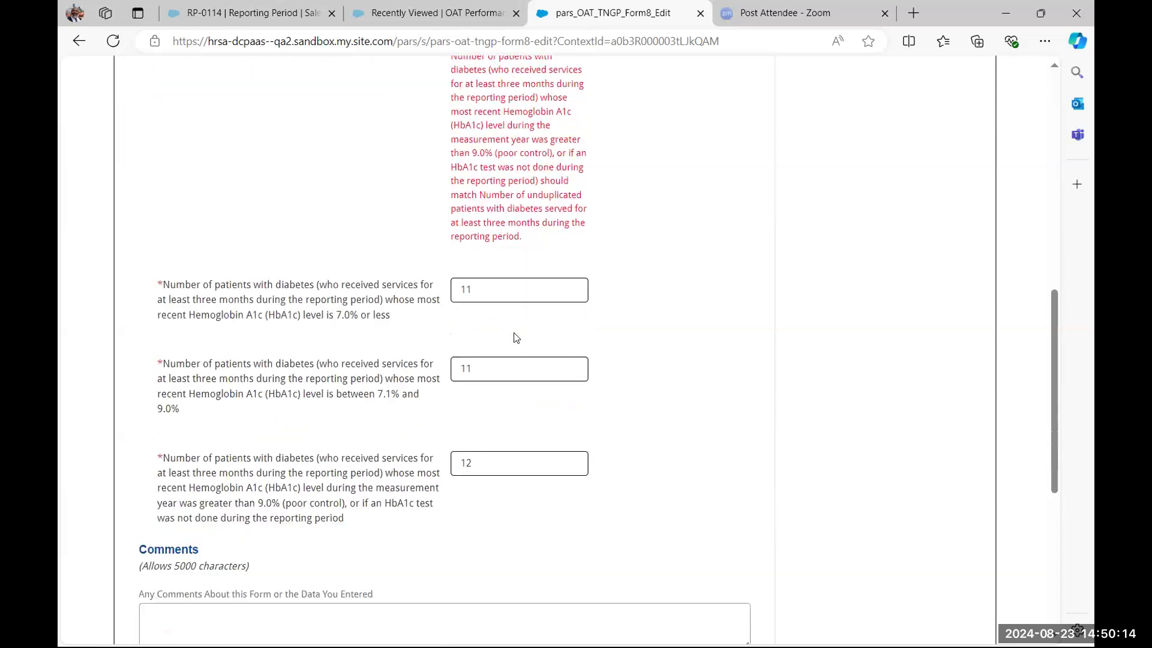
left_click(493, 462)
scroll(504, 360, "down", 6)
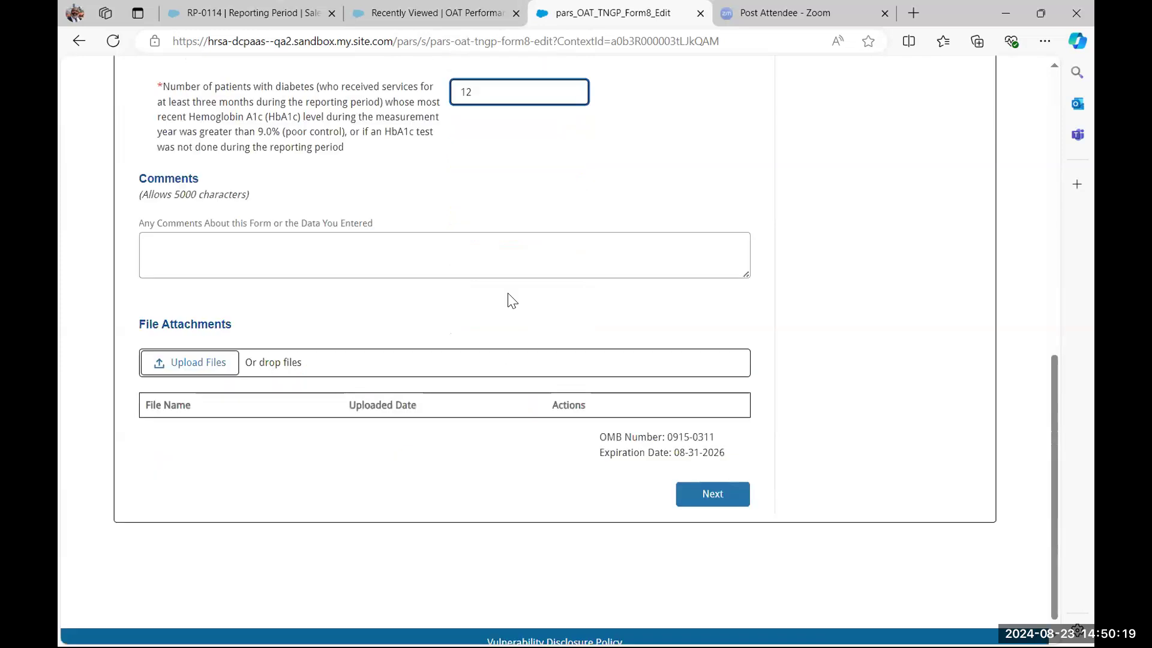
type("1")
left_click(509, 185)
scroll(510, 185, "up", 4)
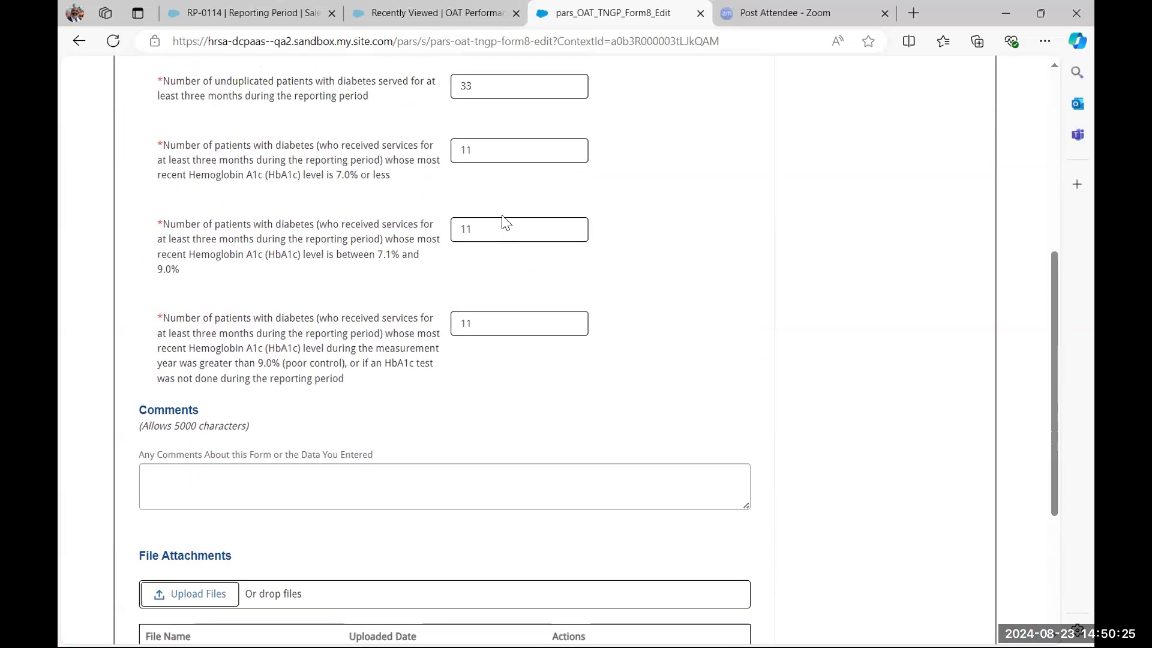
scroll(535, 116, "up", 1)
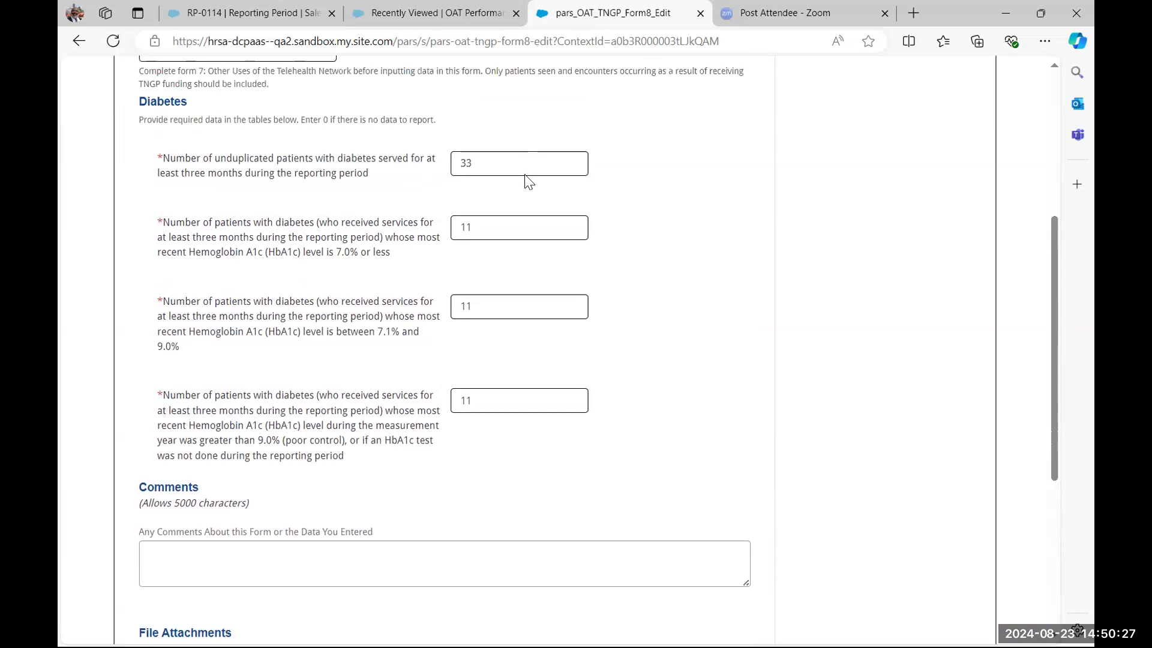
scroll(522, 156, "down", 1)
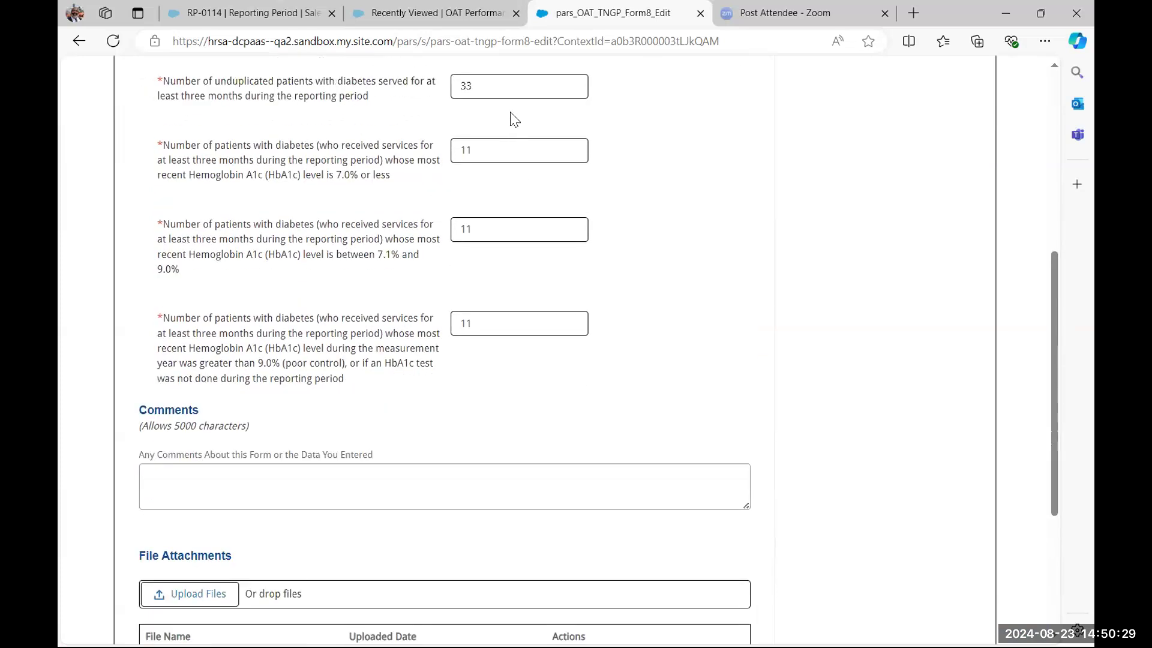
scroll(576, 241, "down", 3)
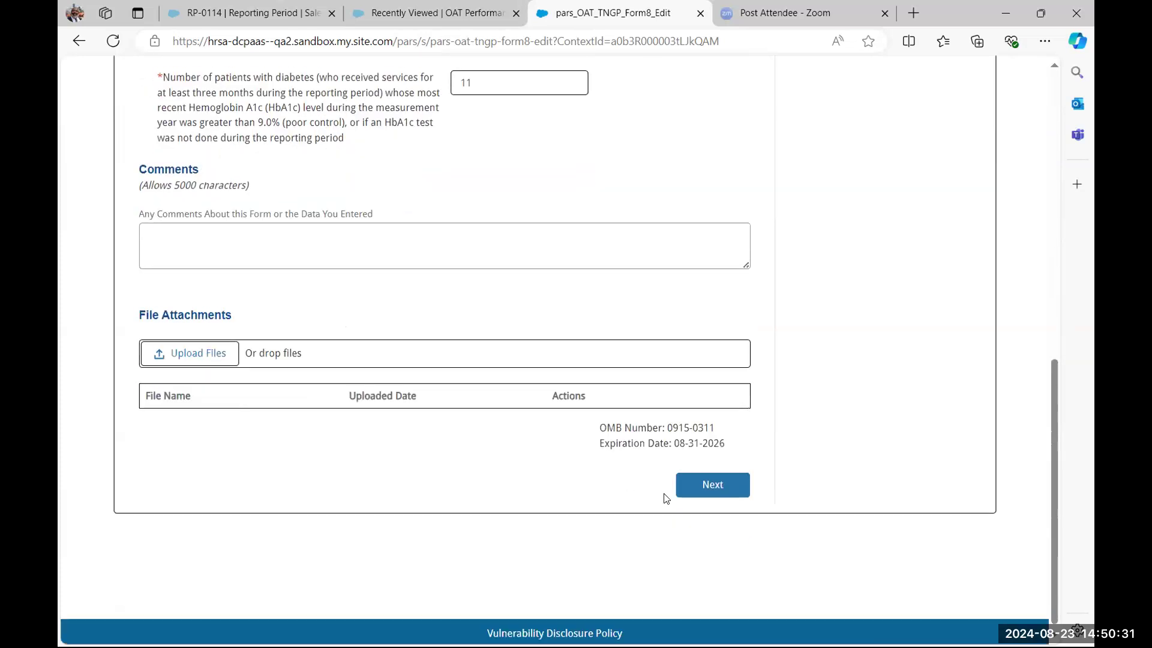
left_click(713, 487)
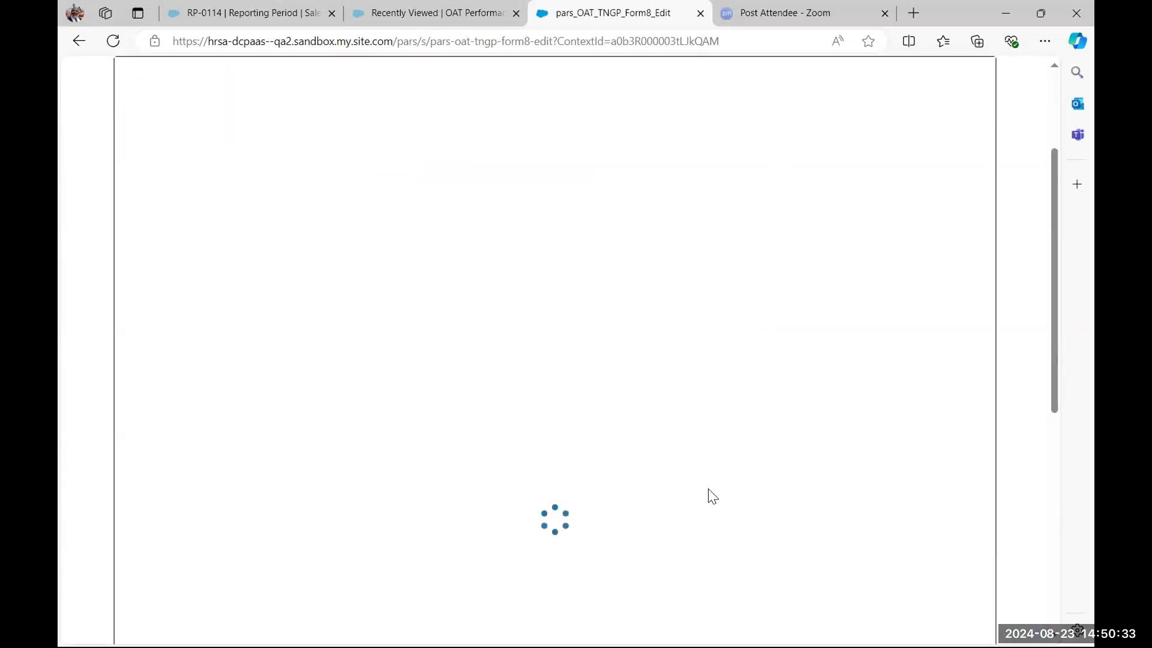
Step: Check that all forms are complete and submit the report for review with the comment "Please review and approve"
scroll(472, 401, "down", 1)
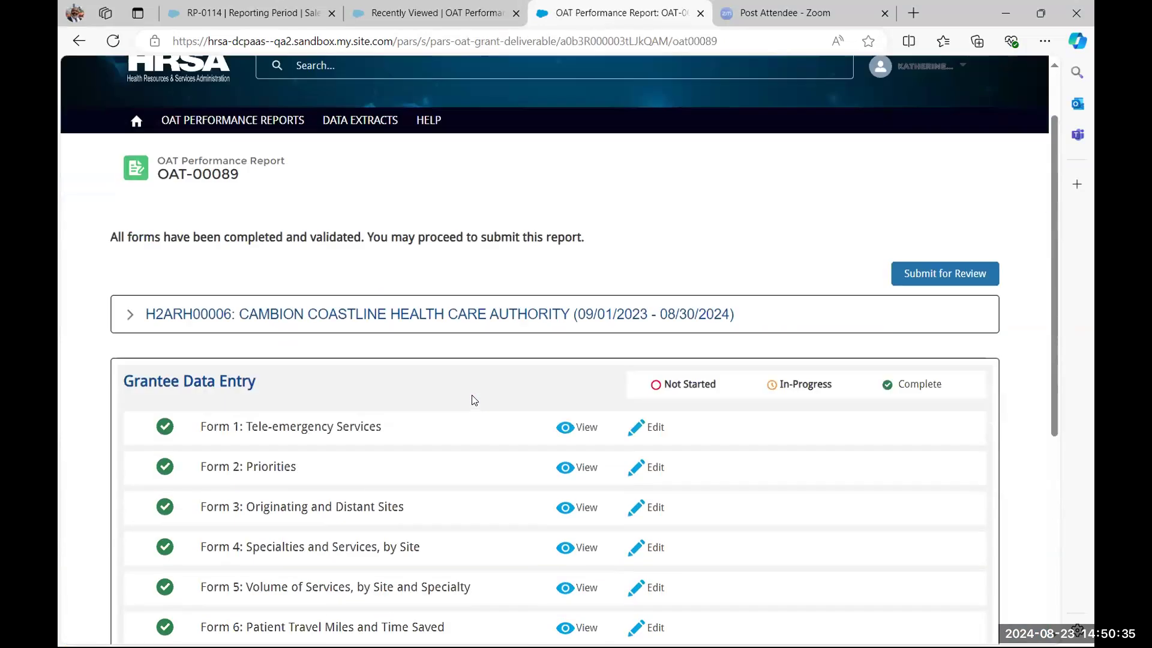
scroll(474, 400, "down", 3)
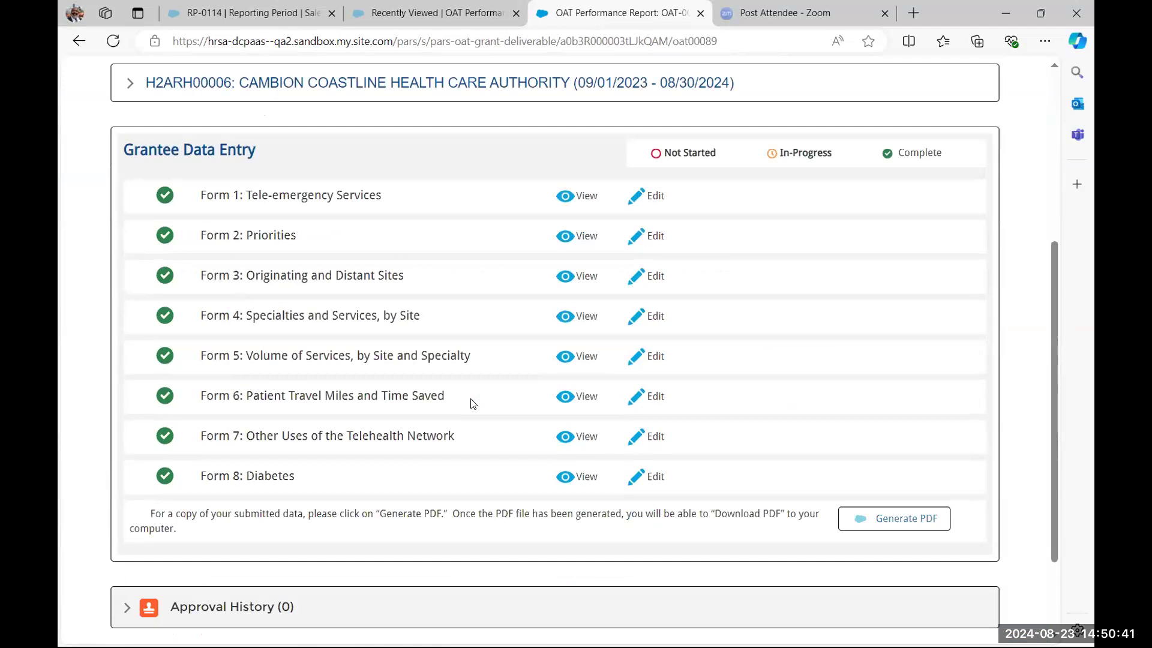
scroll(472, 403, "up", 2)
scroll(472, 403, "up", 1)
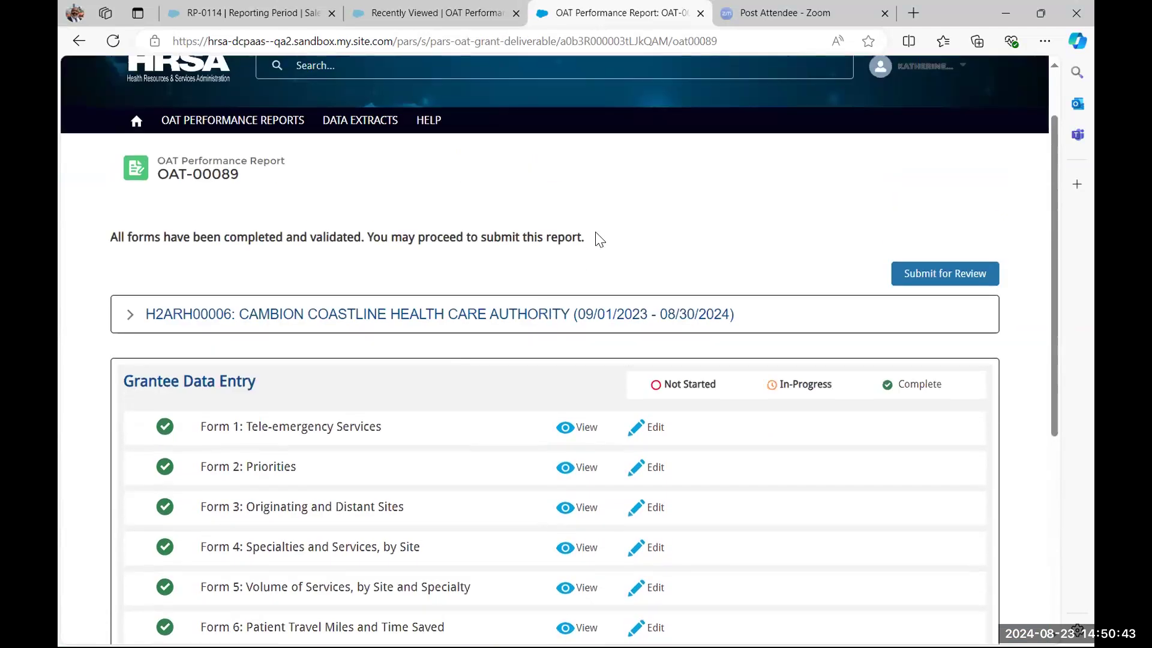
triple_click(90, 232)
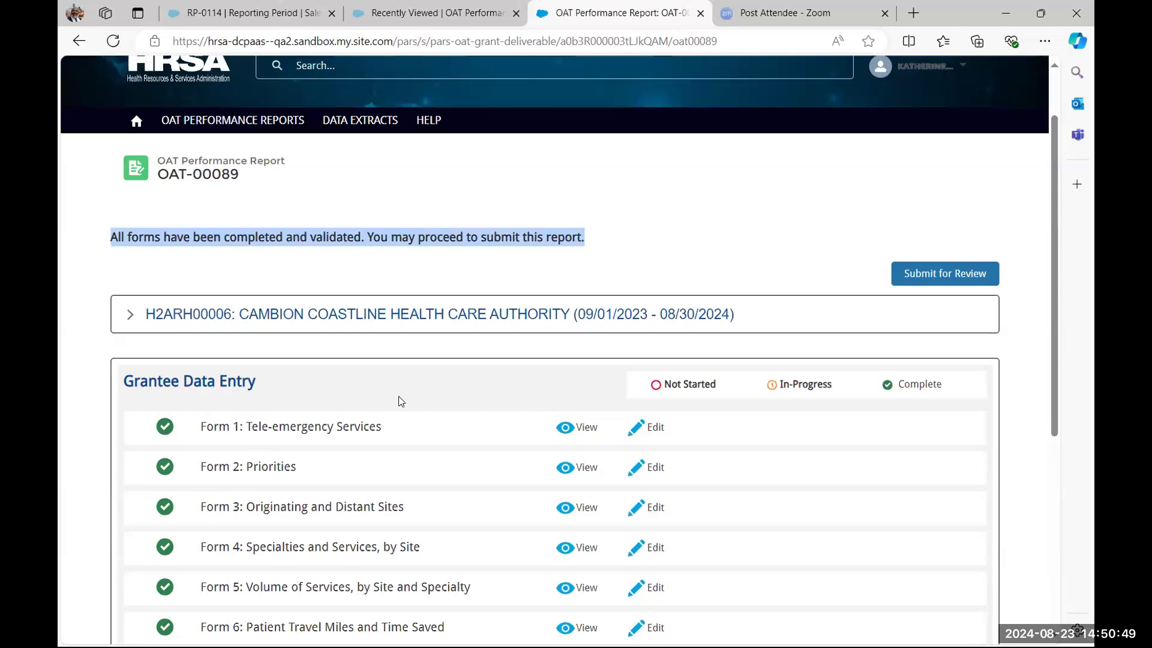
left_click(910, 276)
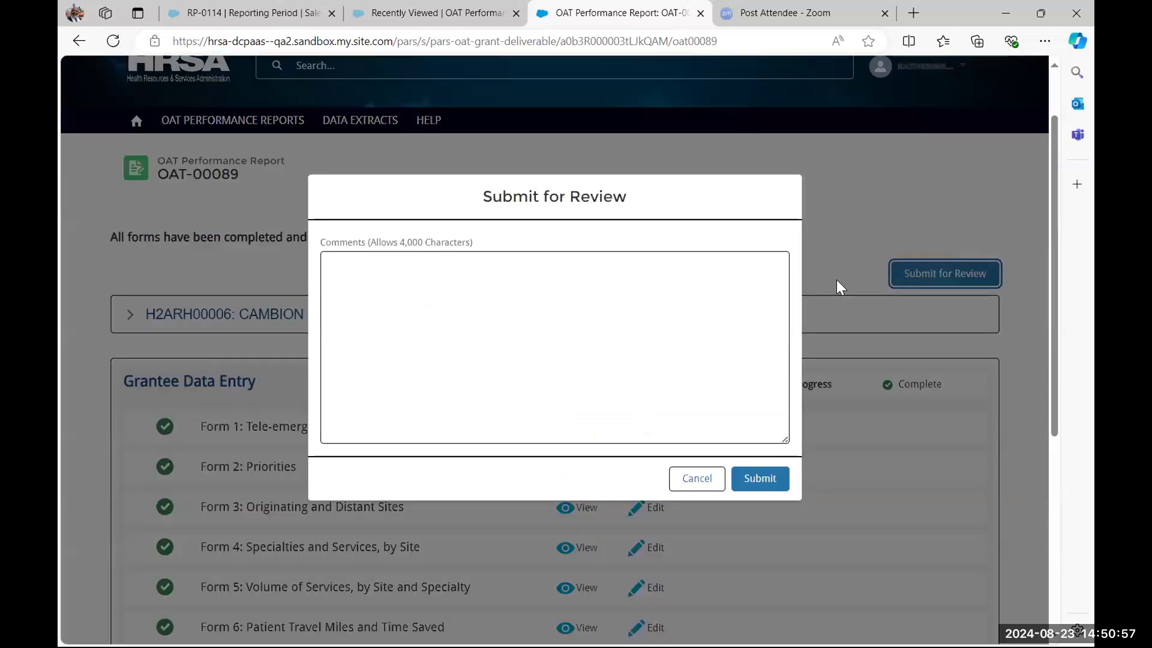
left_click(601, 288)
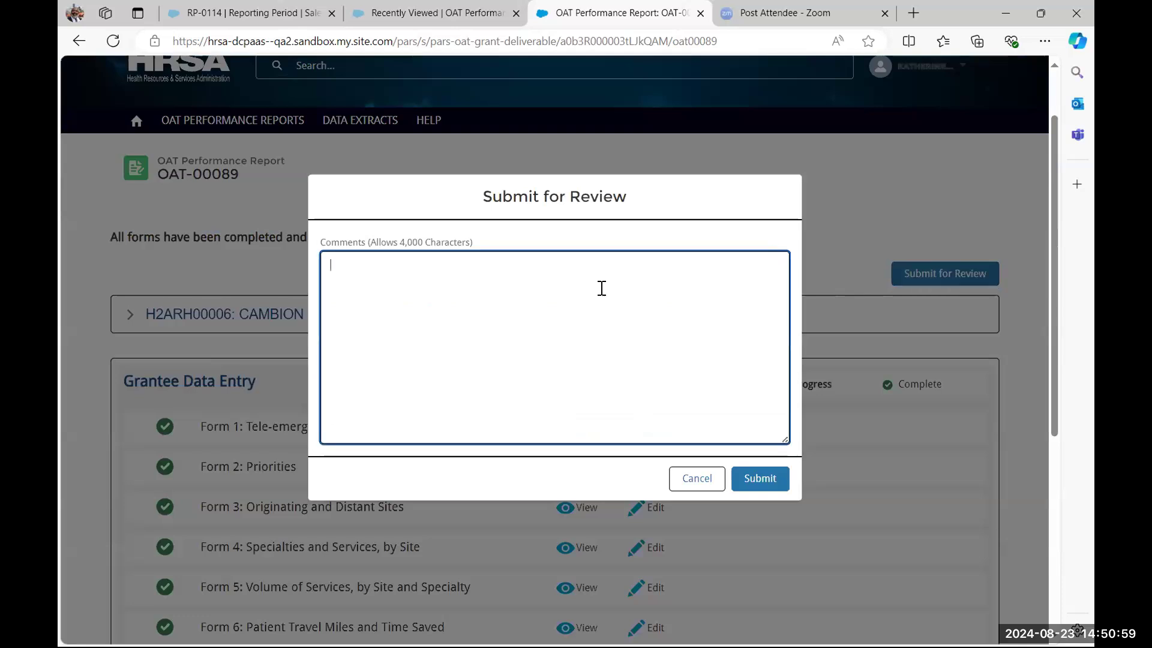
type("Please review and appro")
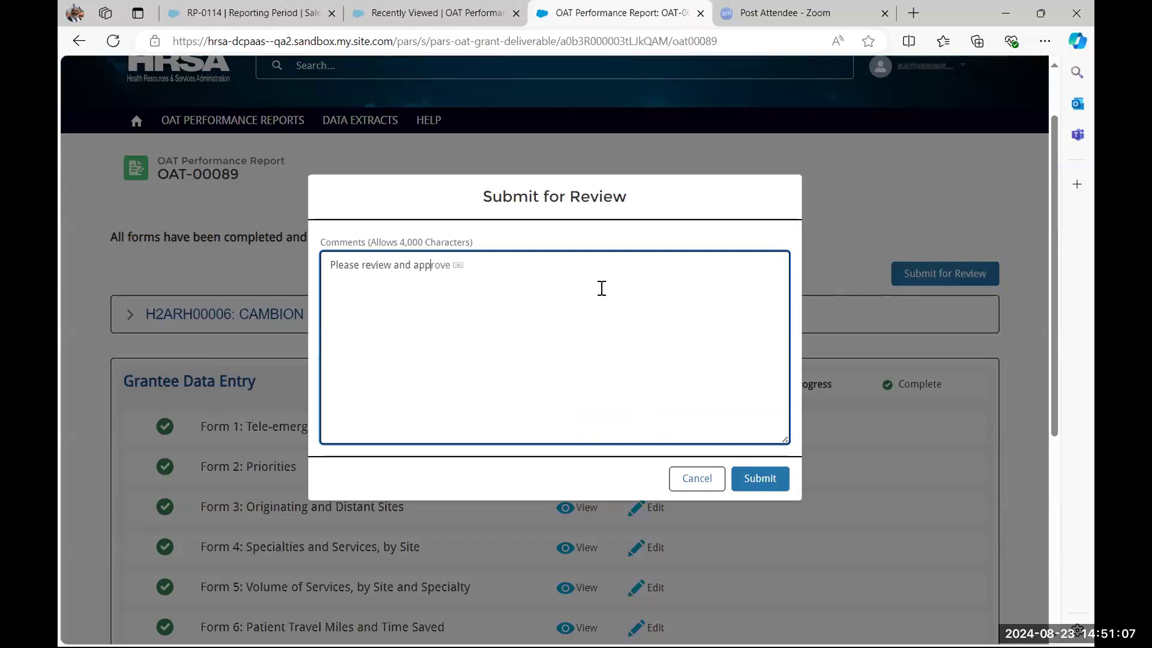
type("ve")
left_click(759, 479)
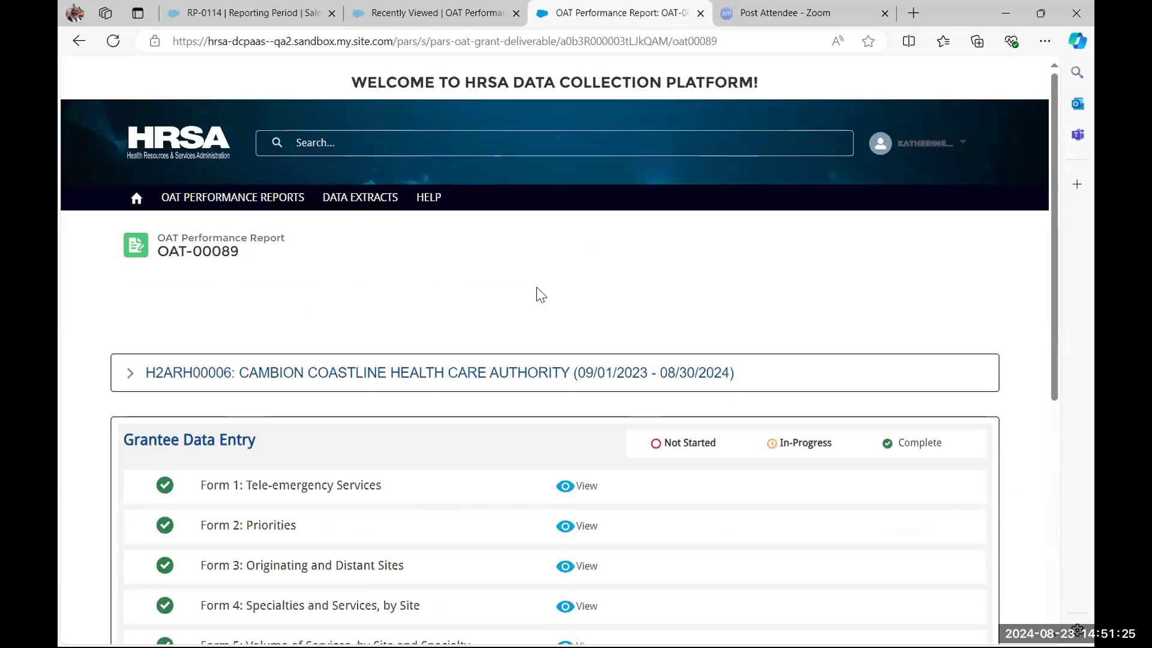
Step: Examine the report's review status and submitted date in the grant details, and the submission entry in Approval History
left_click(131, 377)
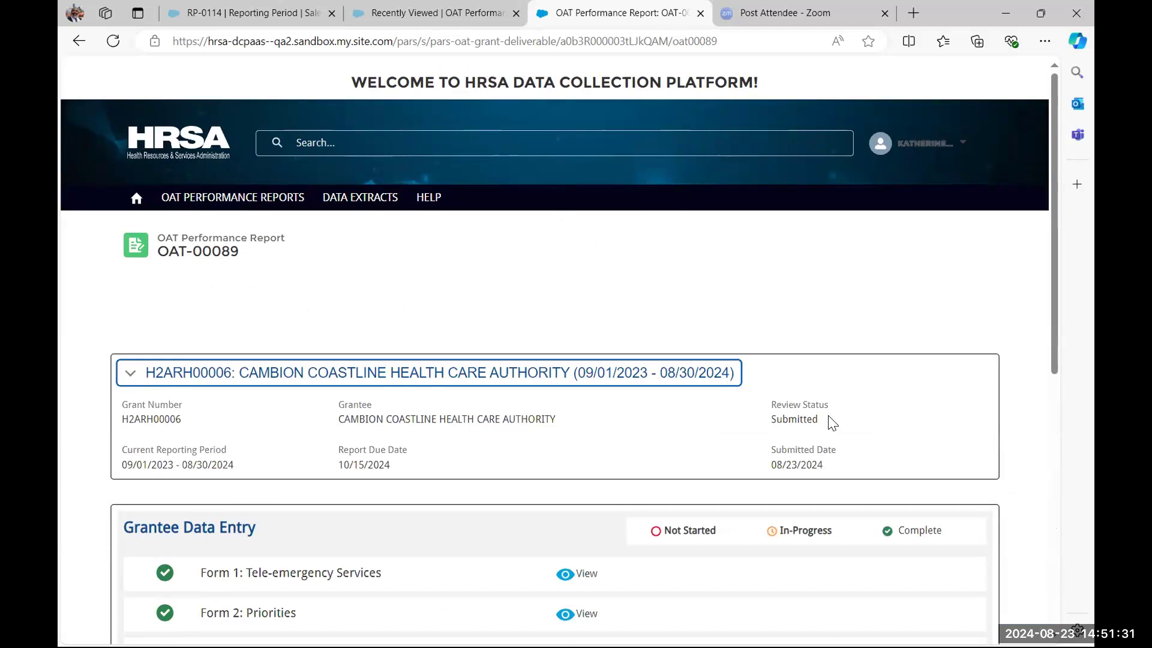
scroll(829, 420, "down", 1)
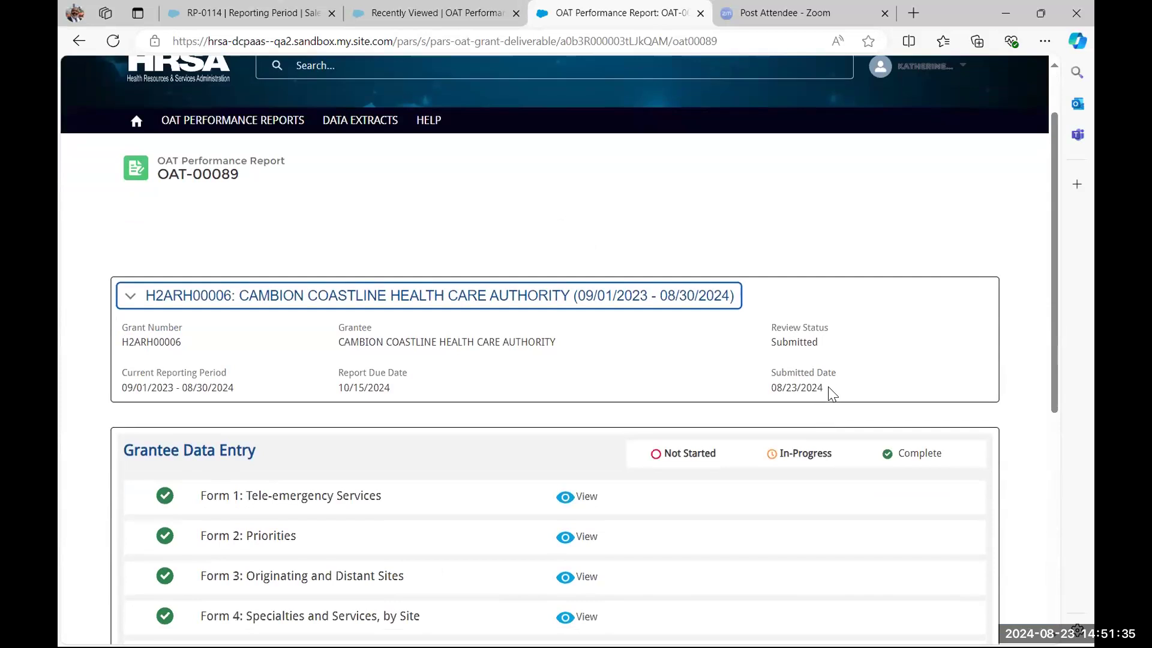
scroll(832, 394, "down", 2)
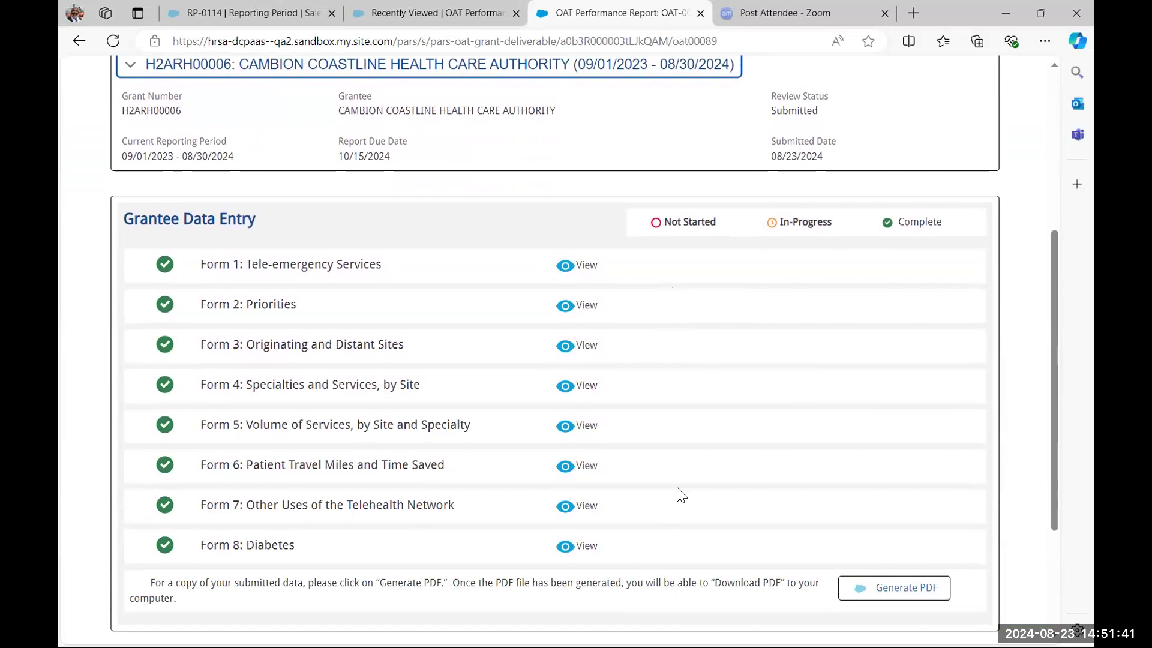
scroll(681, 493, "down", 3)
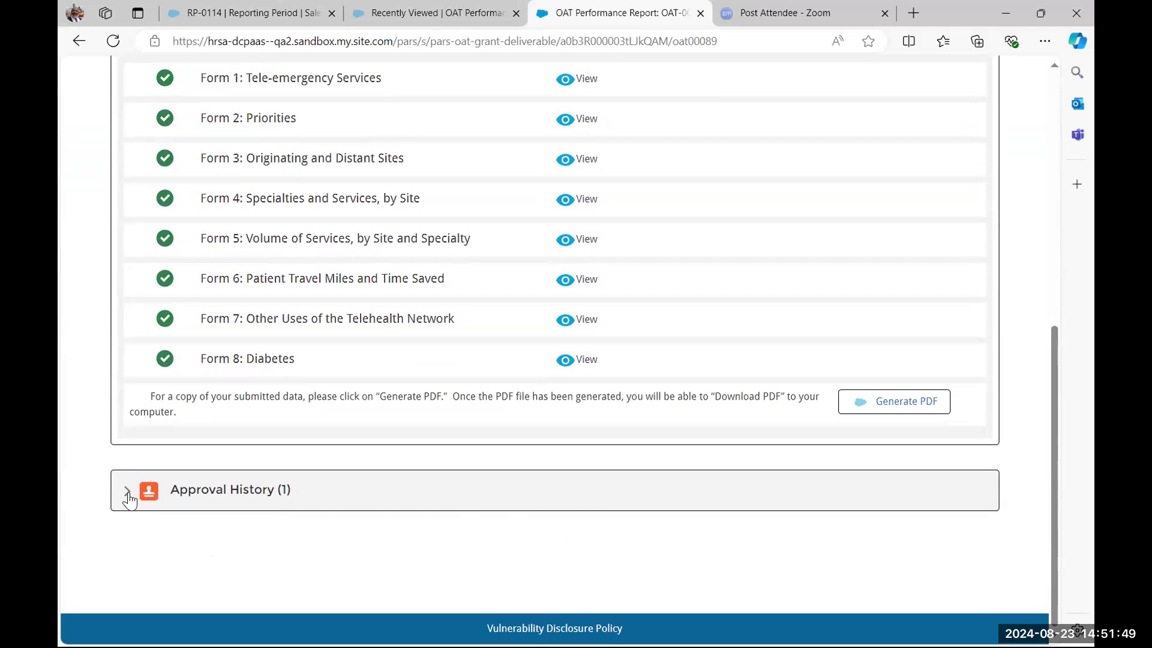
left_click(127, 490)
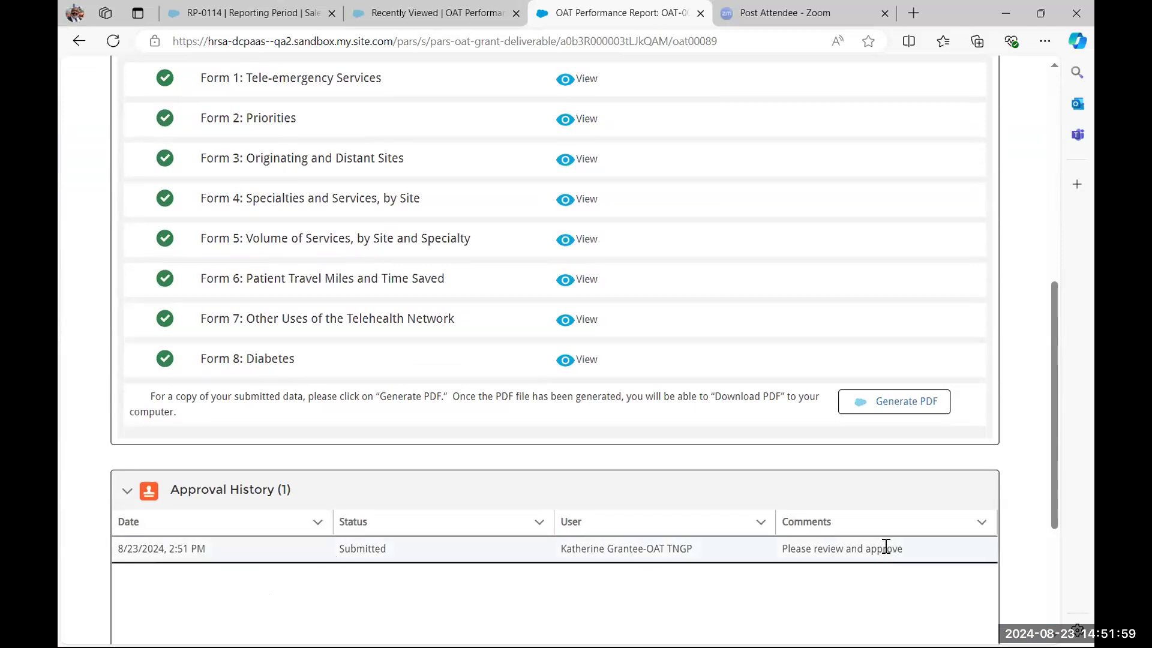
left_click(126, 492)
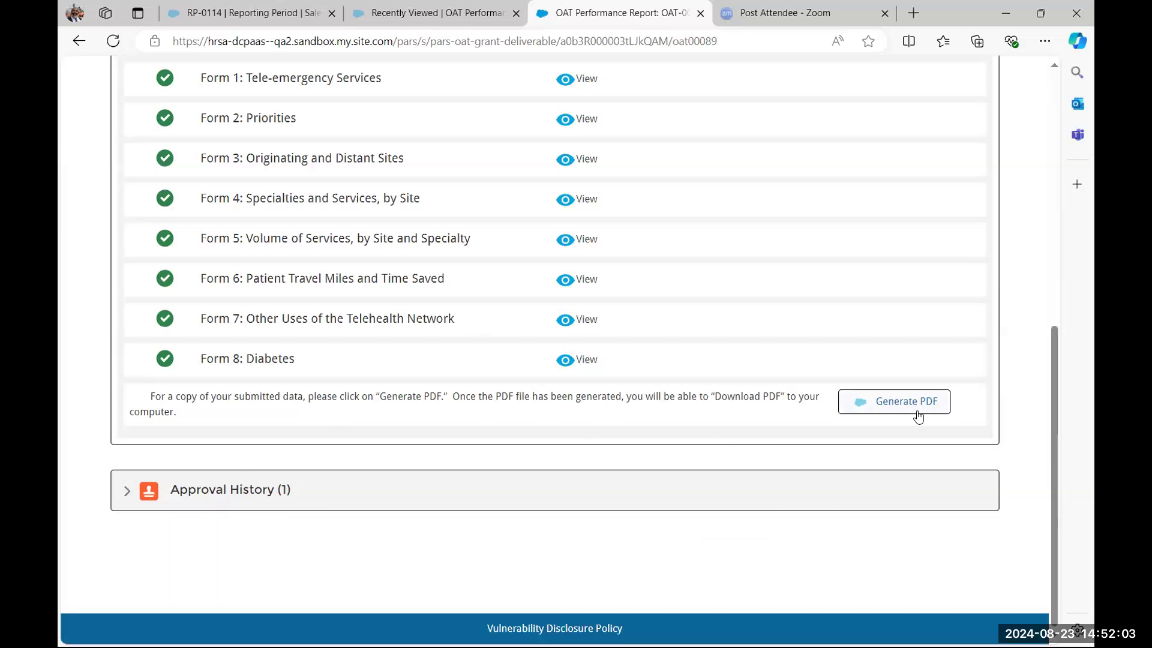
Step: Generate the PDF copy of the submitted report, preview it and download it
scroll(918, 415, "up", 1)
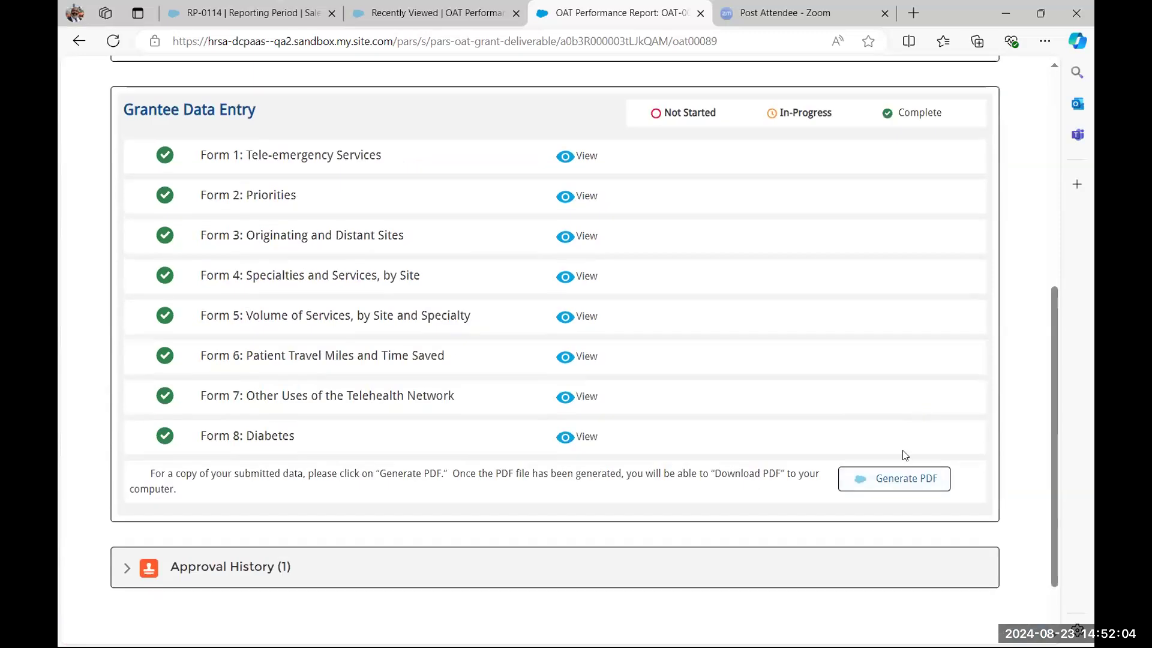
left_click(894, 480)
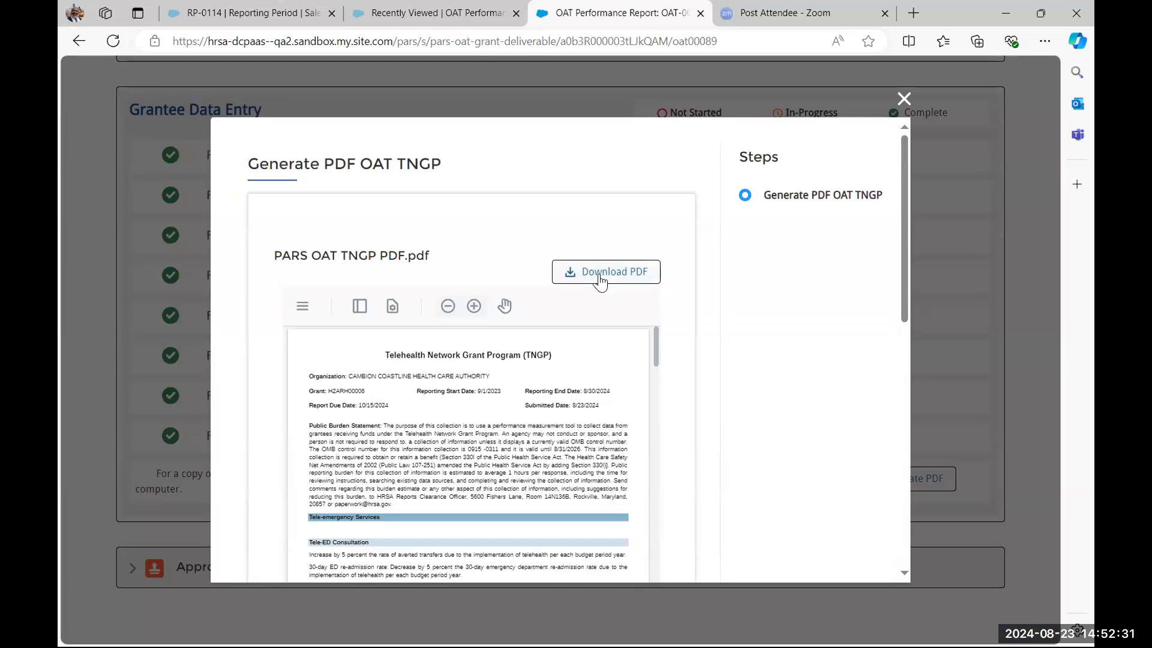
scroll(537, 364, "down", 10)
scroll(528, 368, "up", 10)
left_click(618, 276)
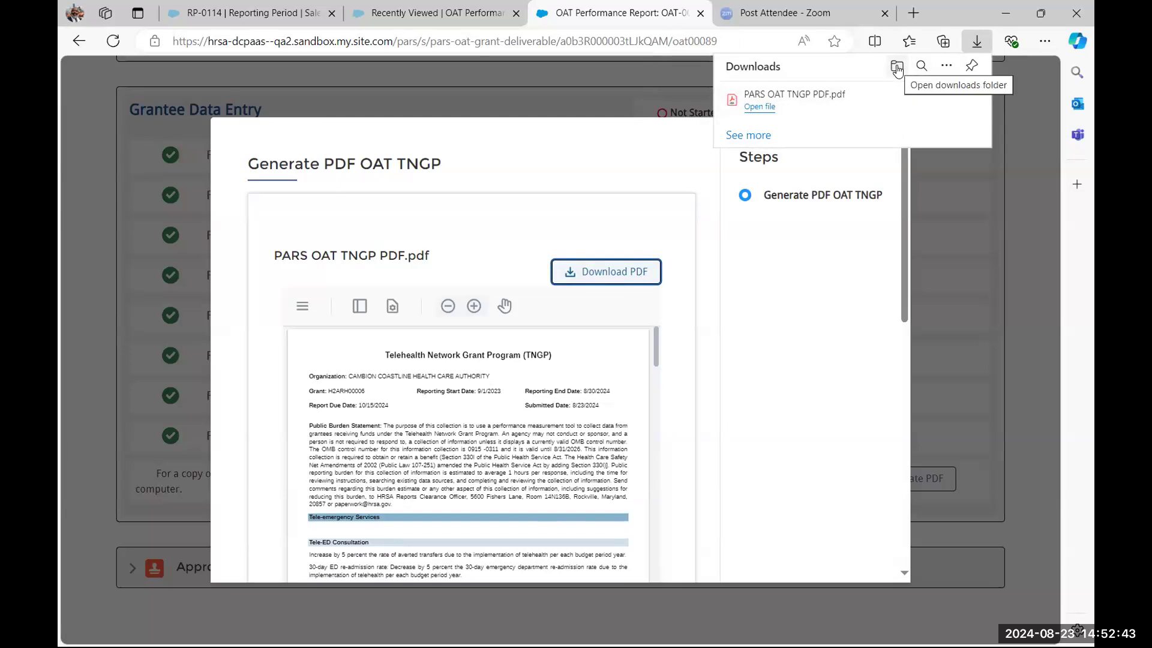
Step: Open the downloaded PARS OAT TNGP PDF.pdf and look through its first pages
left_click(760, 105)
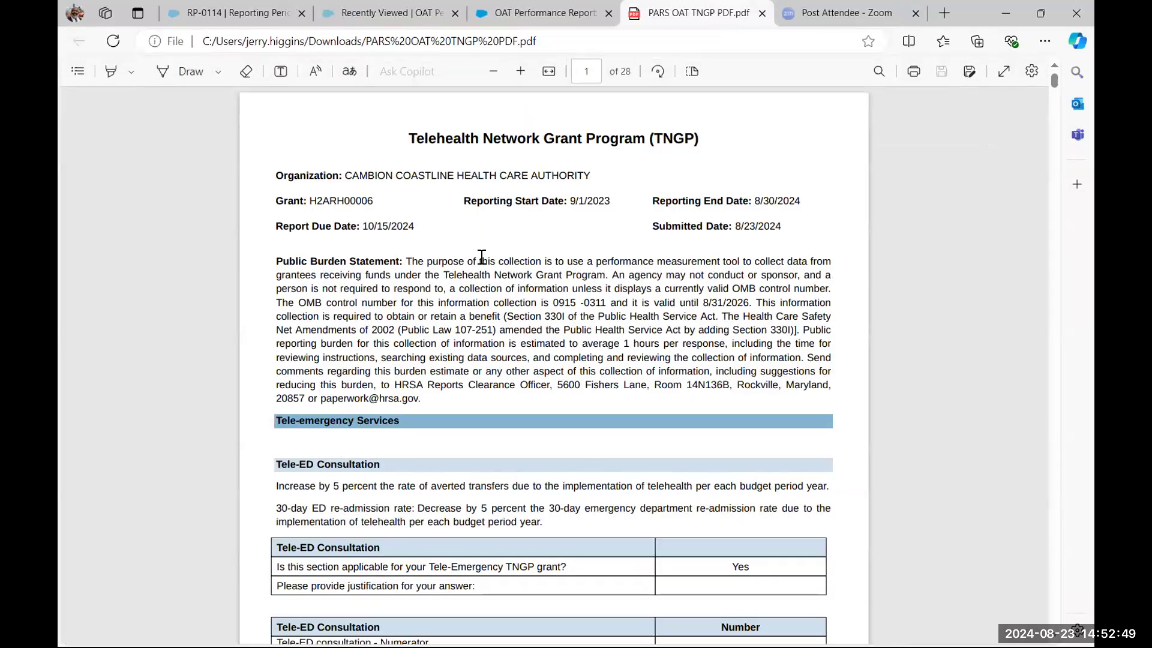
scroll(468, 288, "down", 2)
scroll(491, 240, "up", 2)
scroll(437, 323, "down", 5)
scroll(437, 322, "down", 12)
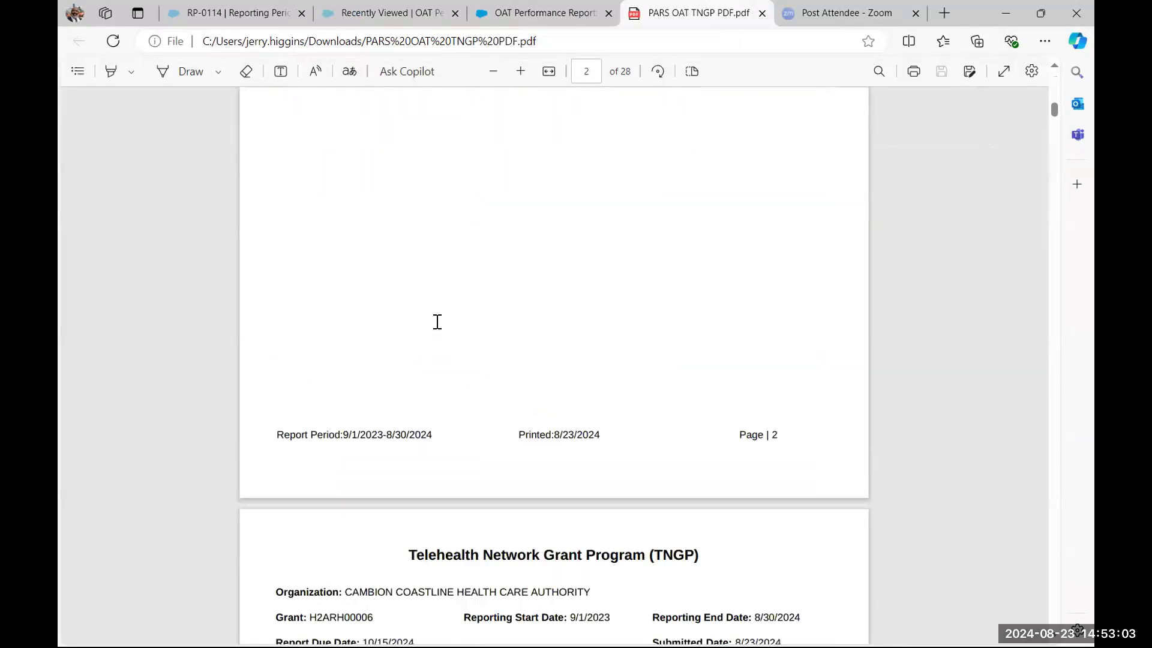
scroll(437, 322, "down", 10)
scroll(438, 323, "up", 11)
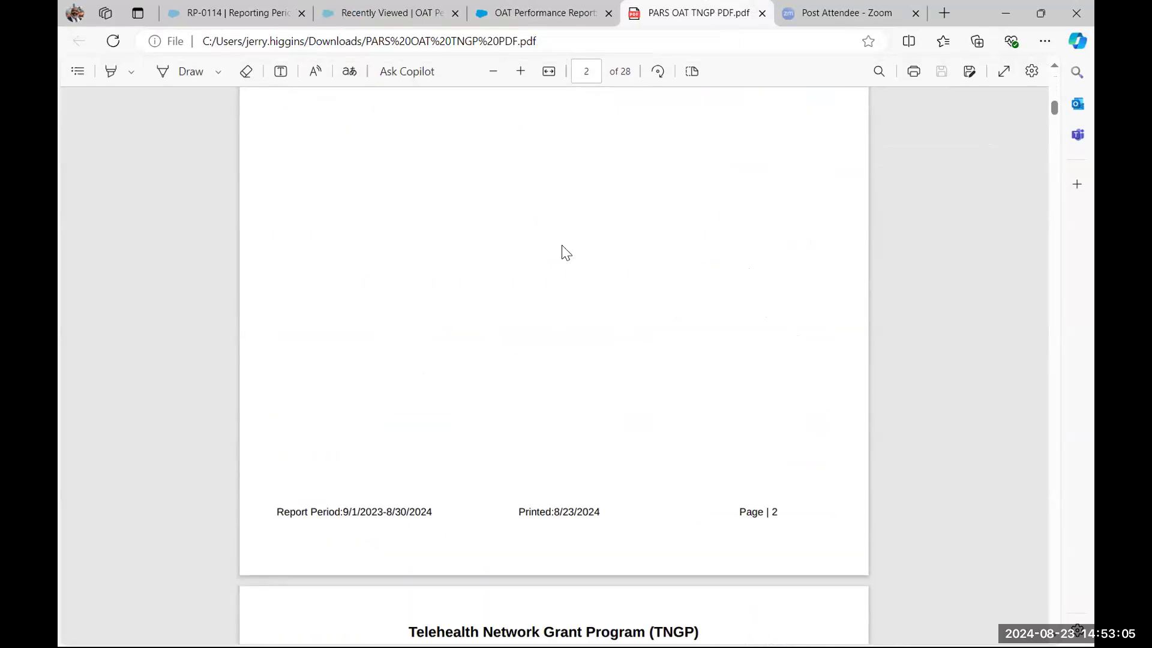
Step: Close the downloaded PARS OAT TNGP PDF.pdf and the Generate PDF OAT TNGP preview to return to the performance report
left_click(763, 14)
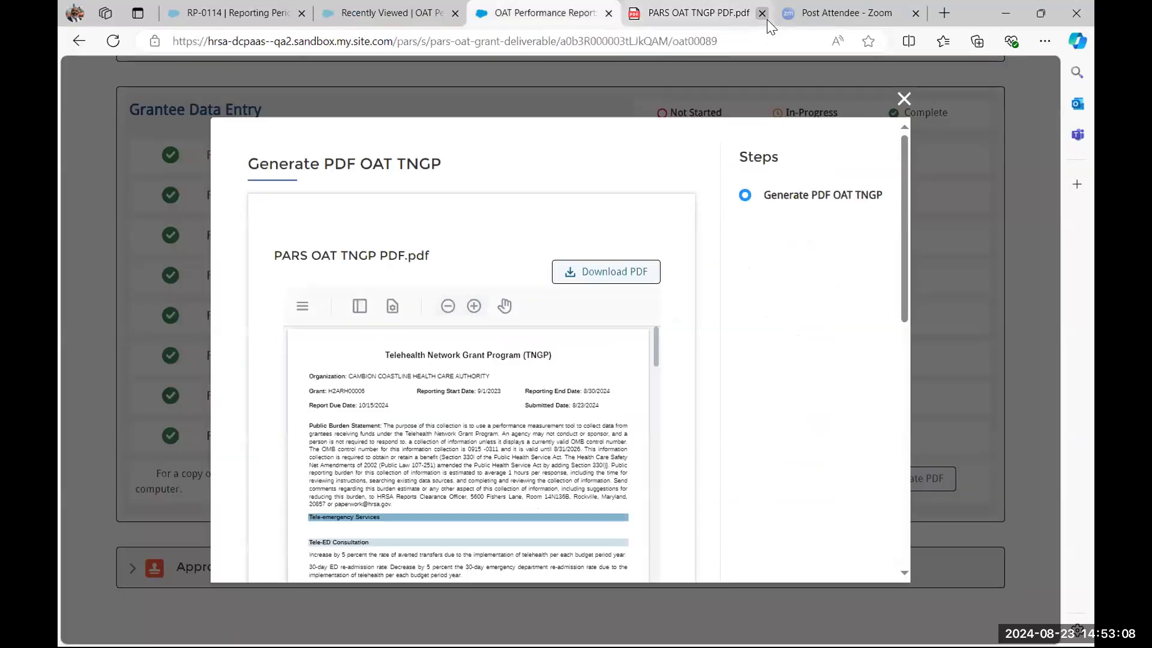
left_click(906, 100)
Step: Open the data extracts, list all reports and search them for "tngp"
scroll(450, 369, "up", 1)
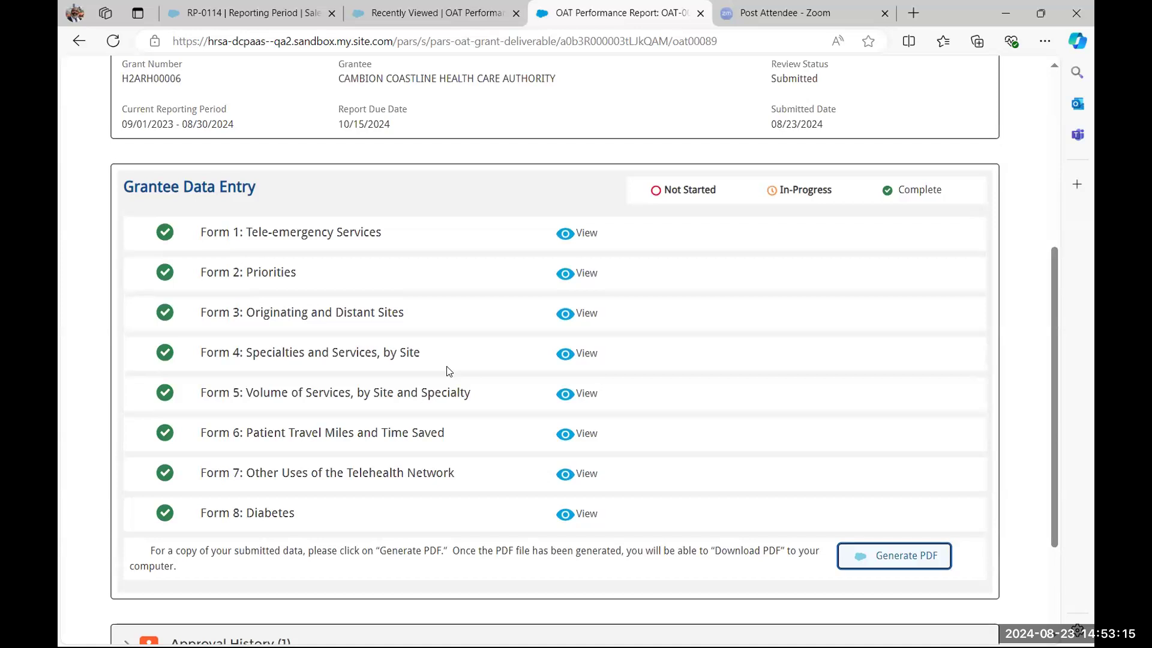
scroll(255, 434, "up", 5)
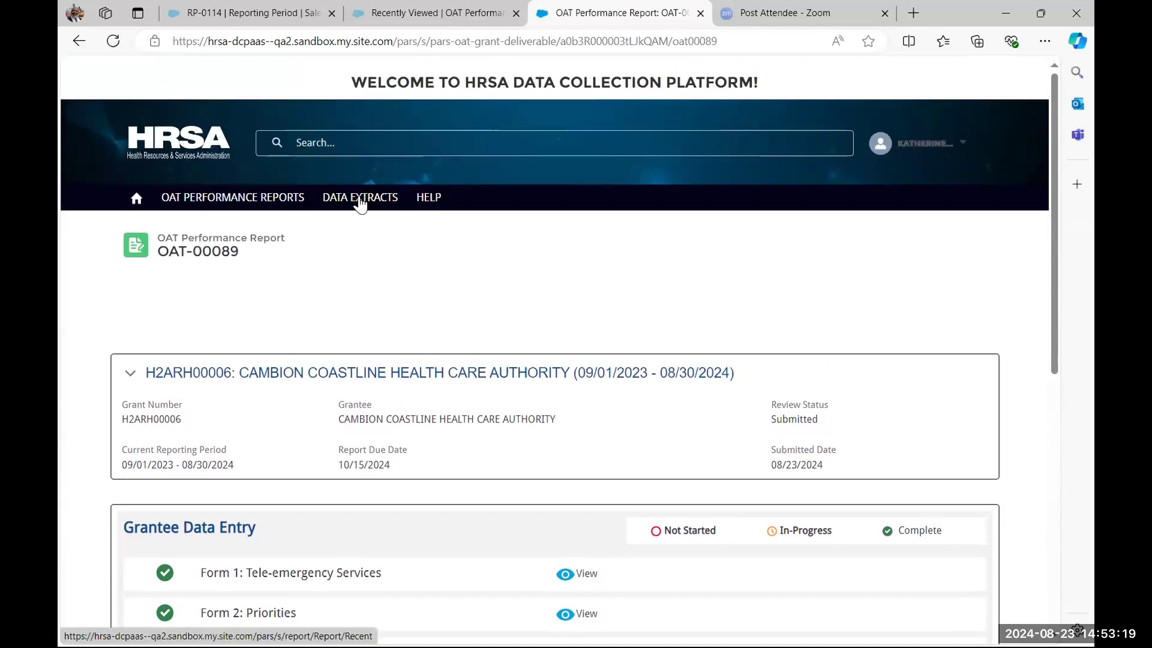
left_click(361, 200)
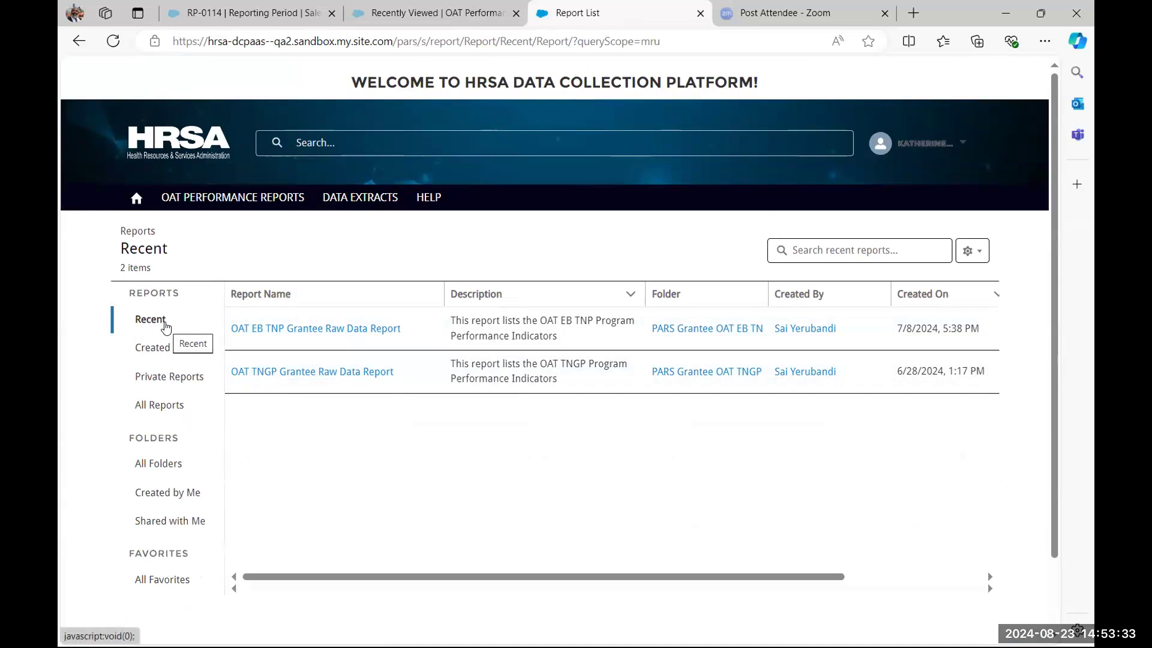
left_click(174, 413)
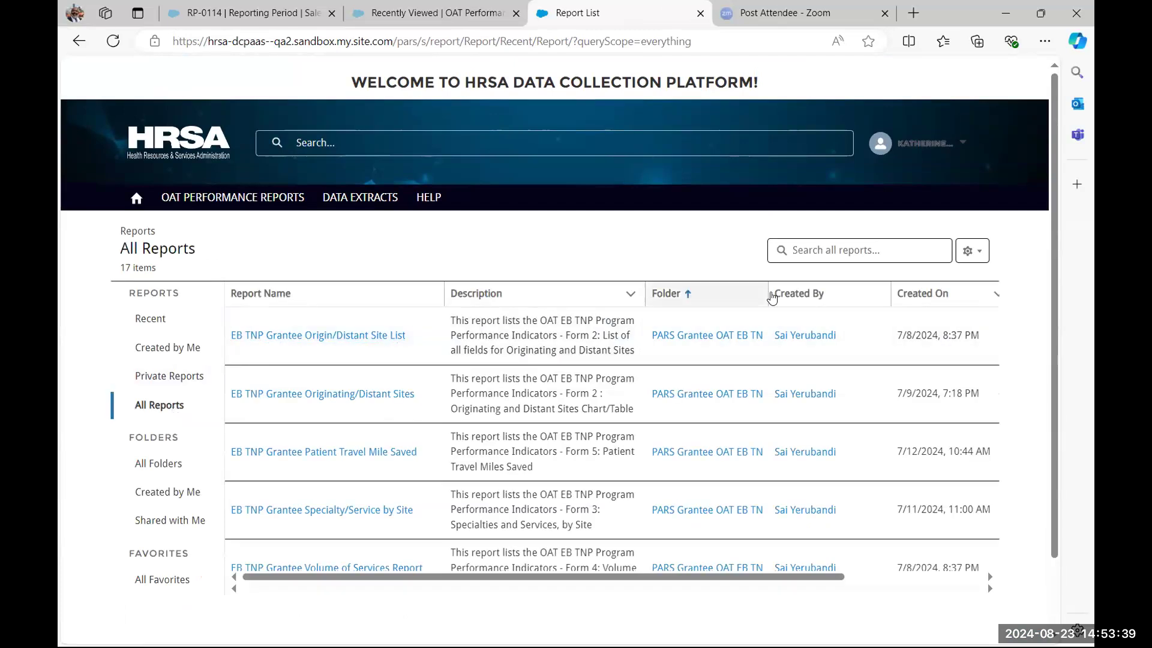
left_click(824, 252)
type("tngp")
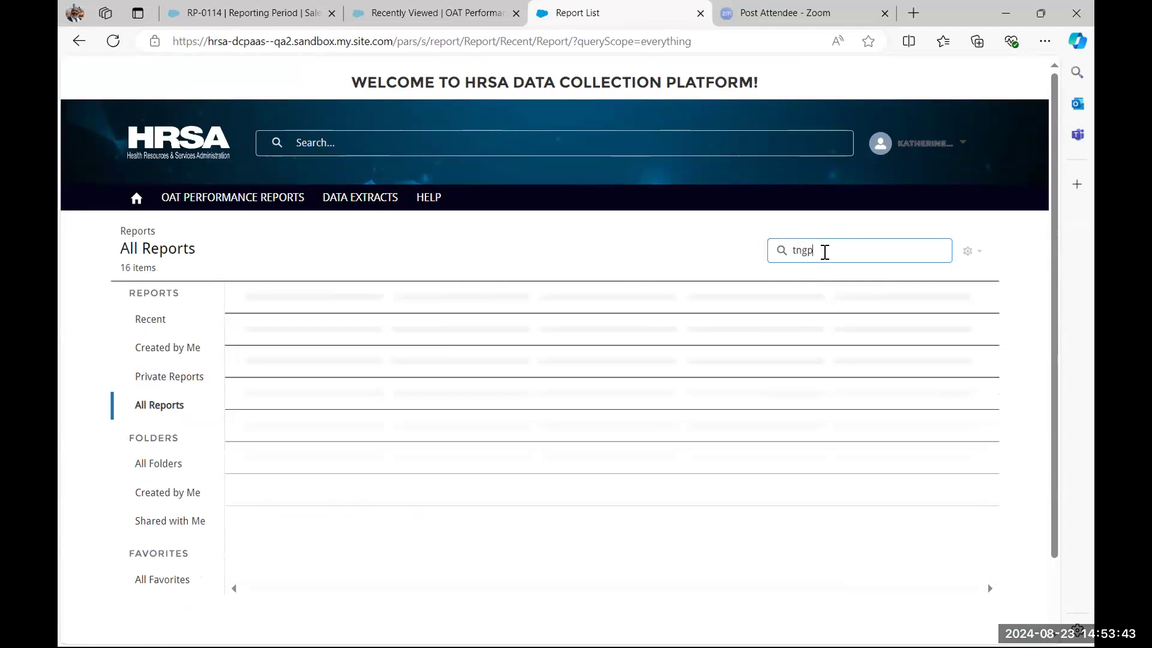